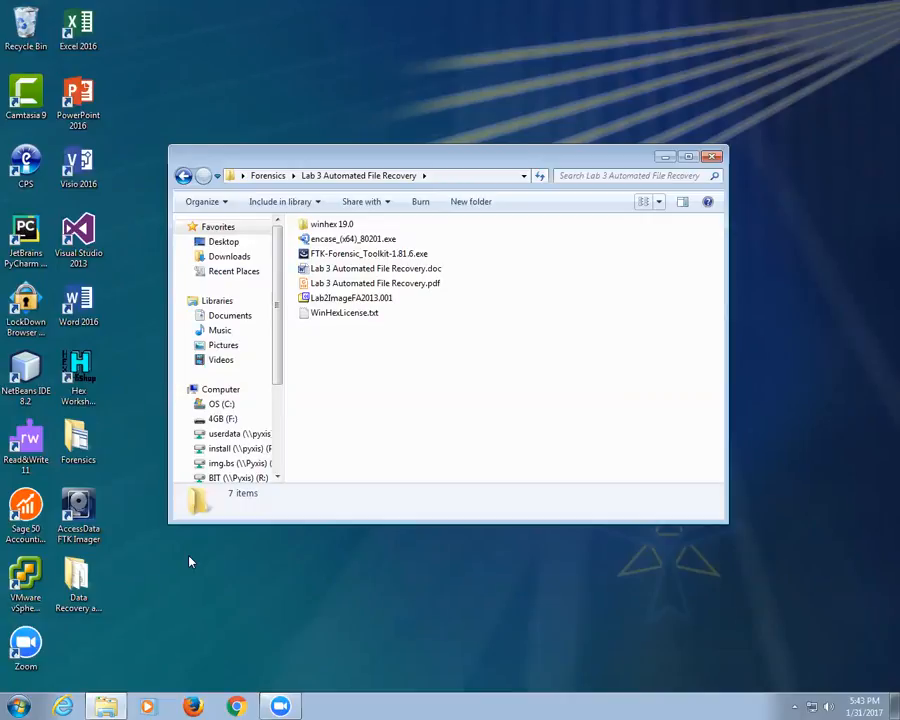
Step: Launch FTK Imager and start Create Disk Image to choose the source evidence type
double_click(80, 510)
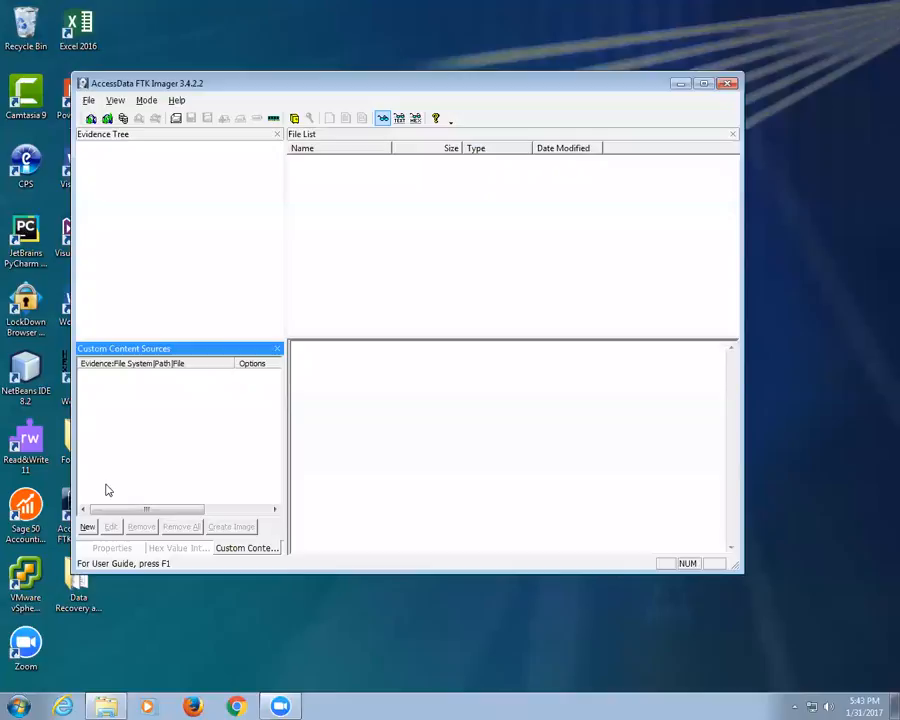
left_click(92, 102)
mouse_move(91, 103)
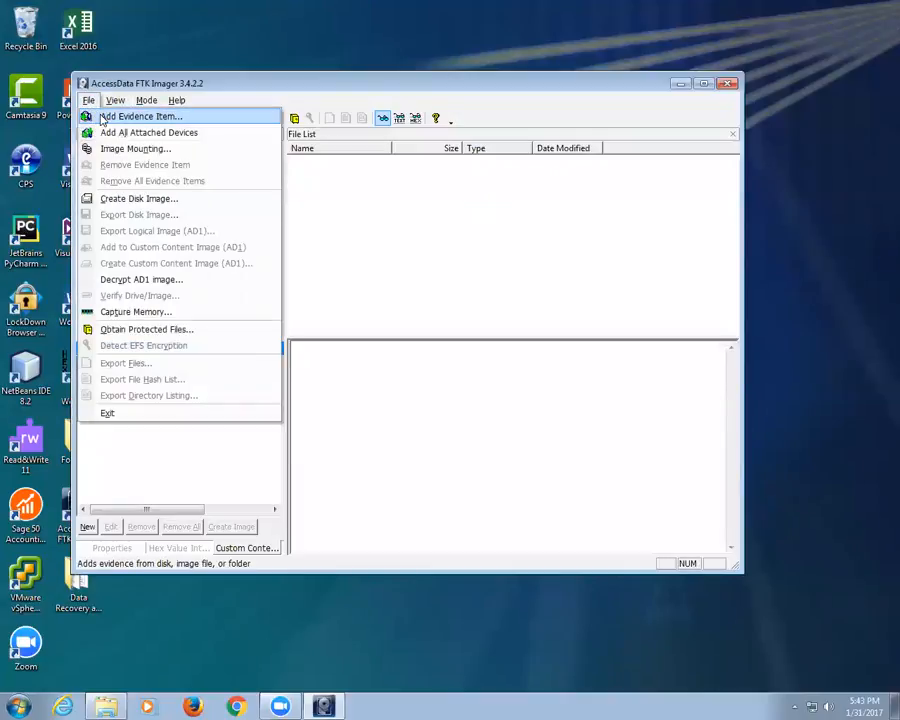
left_click(124, 200)
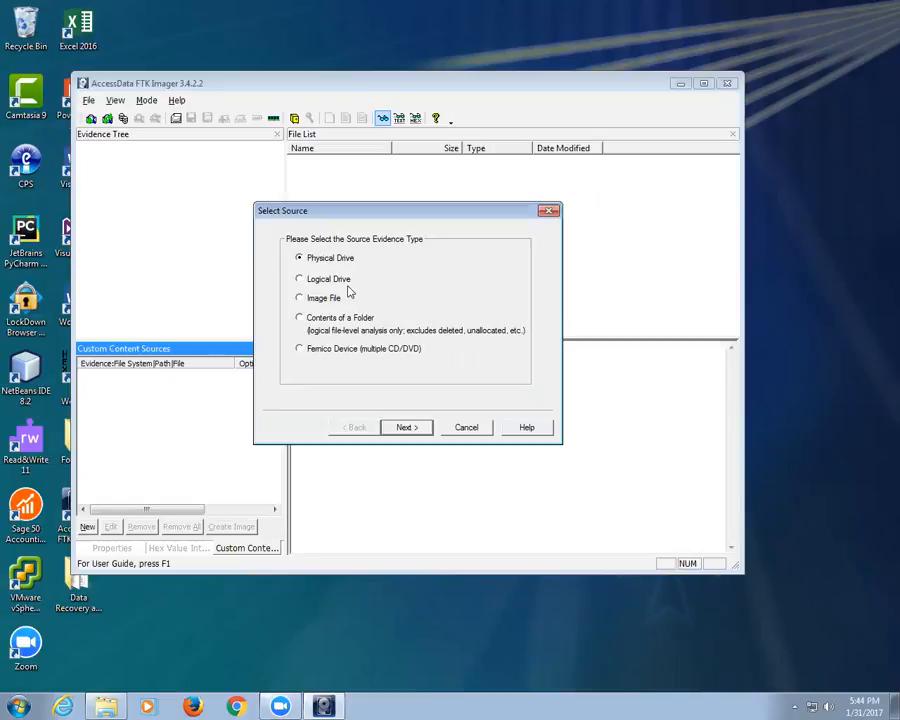
Step: Use Physical Drive as the source type and select PHYSICALDRIVE1, the Kingston USB drive
left_click(406, 428)
left_click(516, 287)
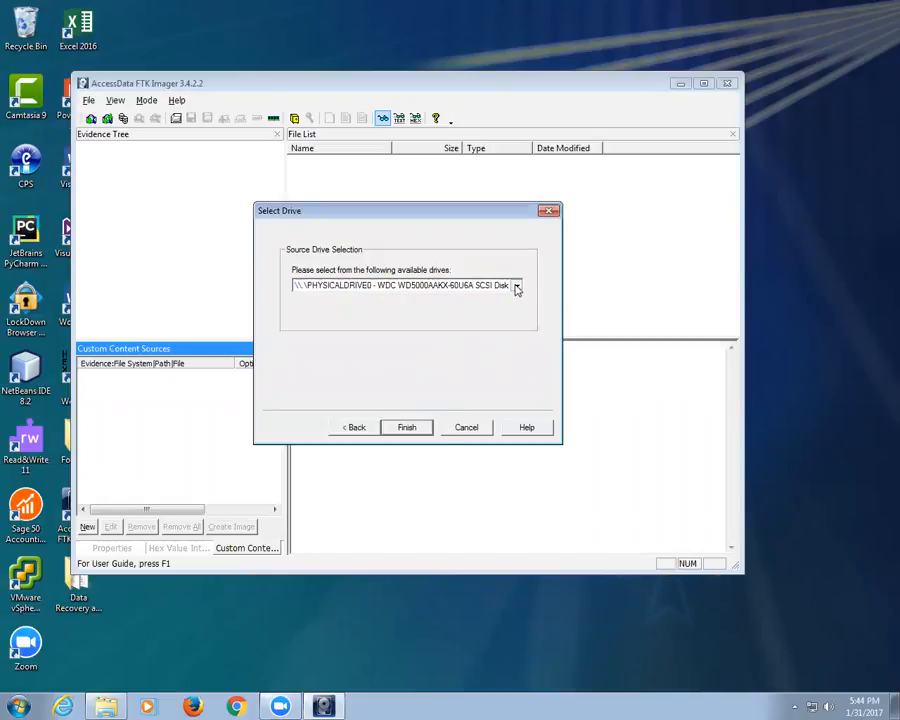
left_click(516, 287)
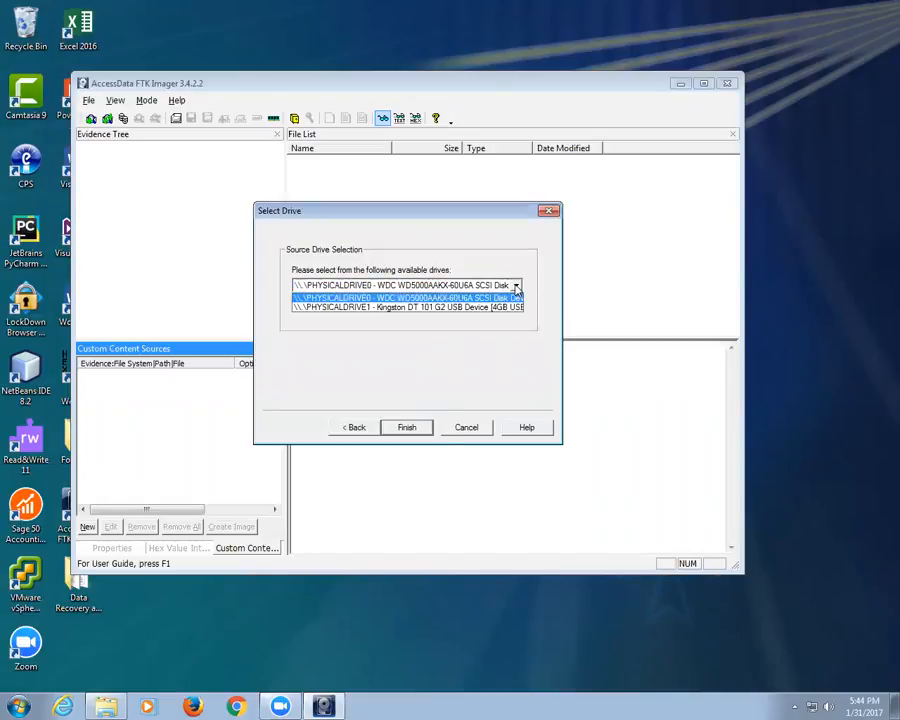
left_click(422, 309)
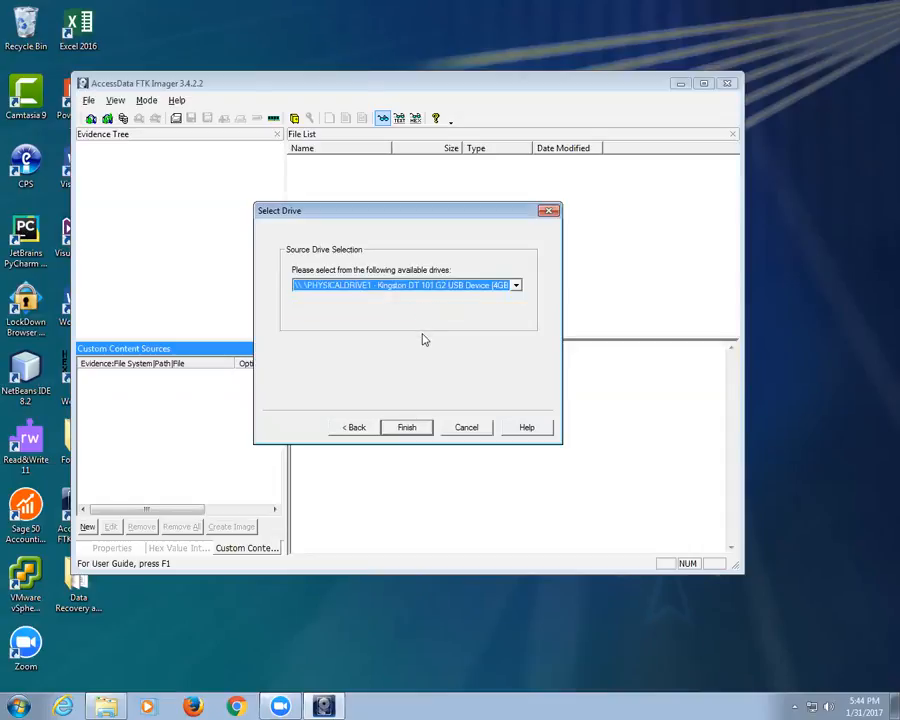
left_click(406, 427)
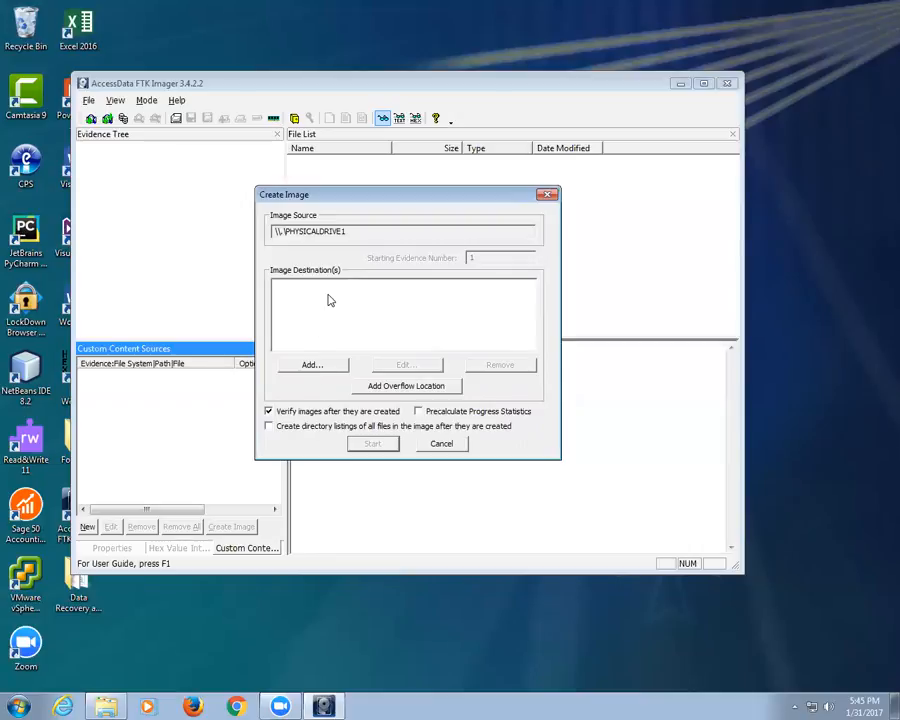
Step: Add an image destination, keeping Raw (dd) as the image type
left_click(321, 364)
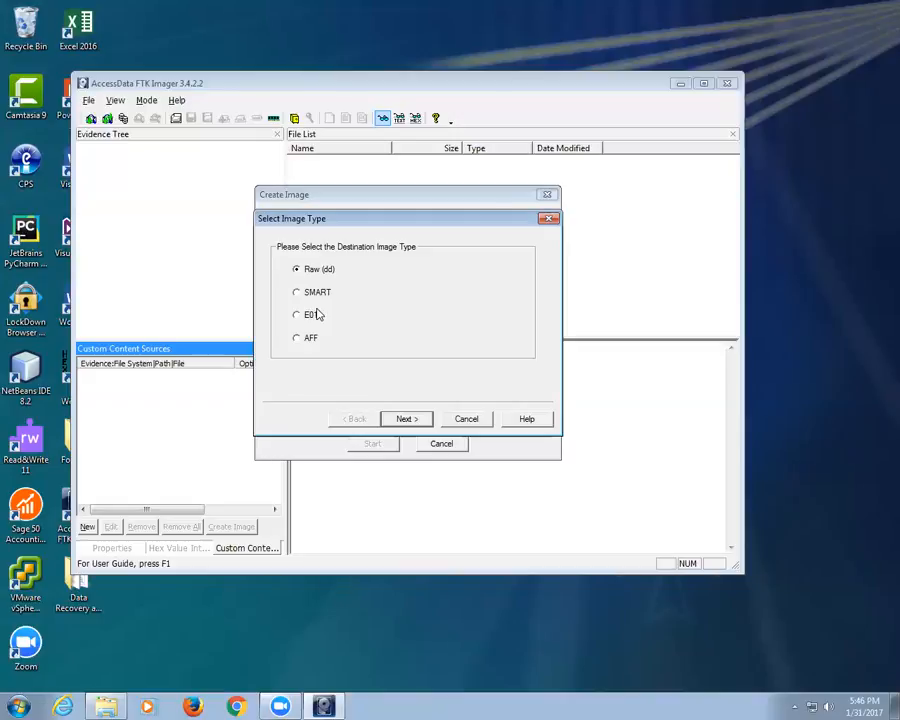
Step: Accept Raw (dd) and enter 1 in all four evidence detail fields
left_click(403, 418)
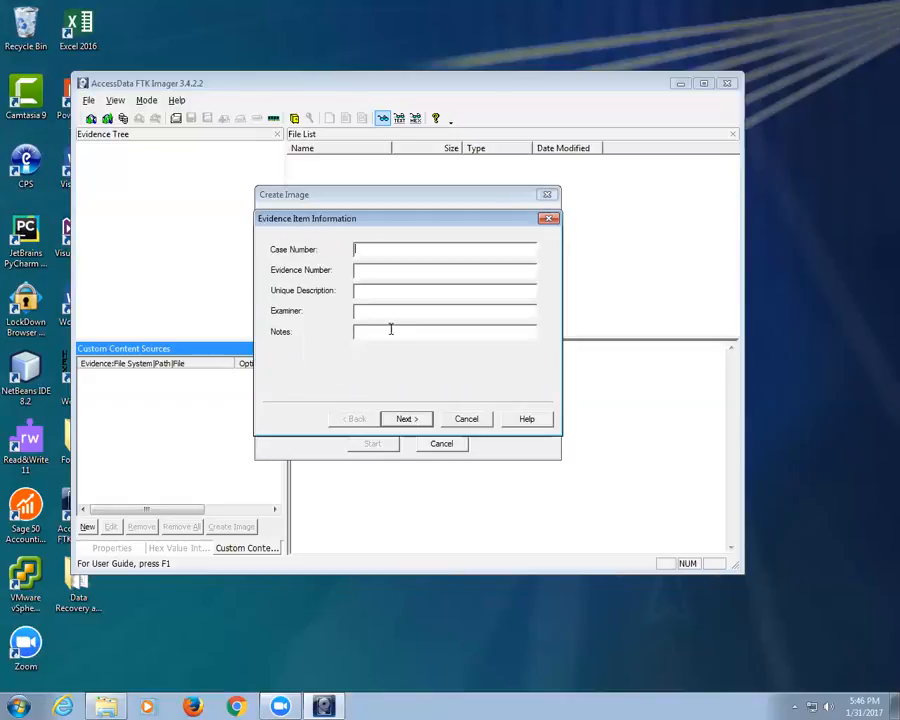
type("1")
left_click(392, 269)
type("1")
left_click(384, 288)
type("1")
left_click(370, 306)
type("1")
left_click(410, 418)
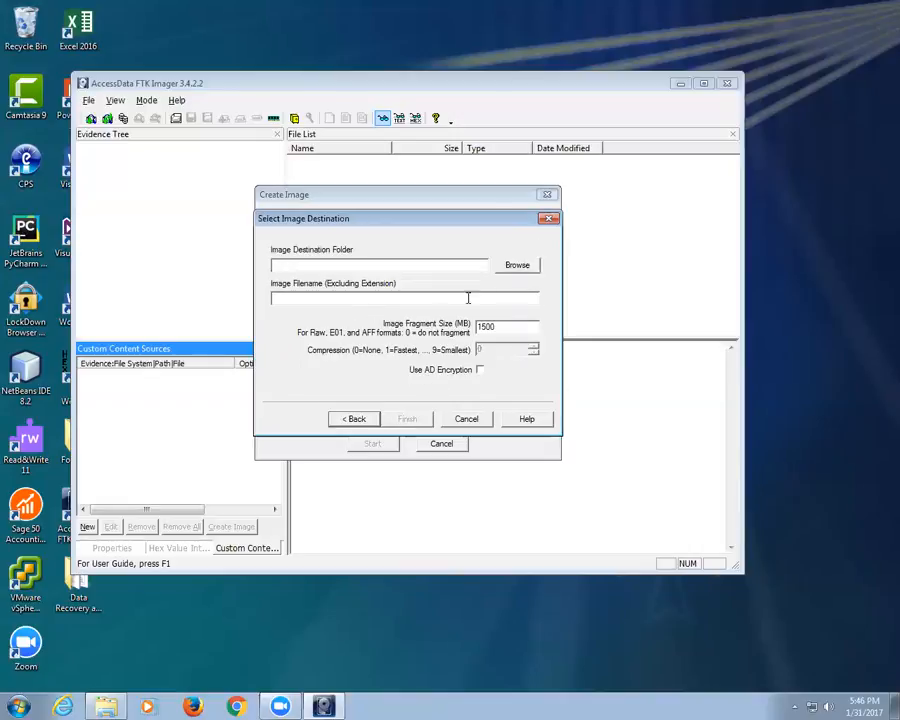
Step: Save the image to the Desktop under a chosen file name with fragment size 0
left_click(517, 264)
left_click(358, 280)
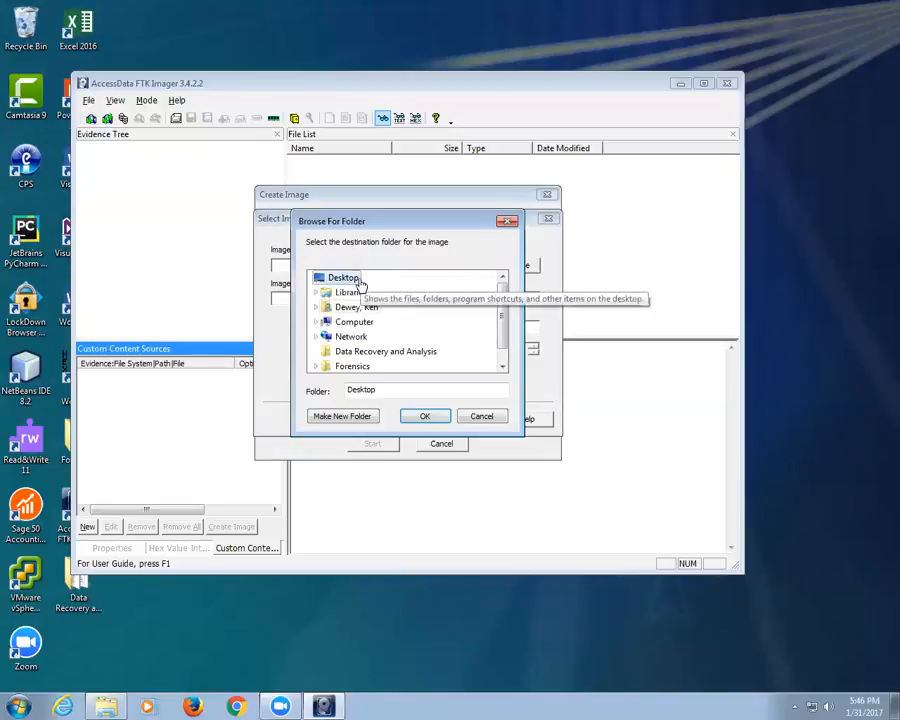
left_click(425, 415)
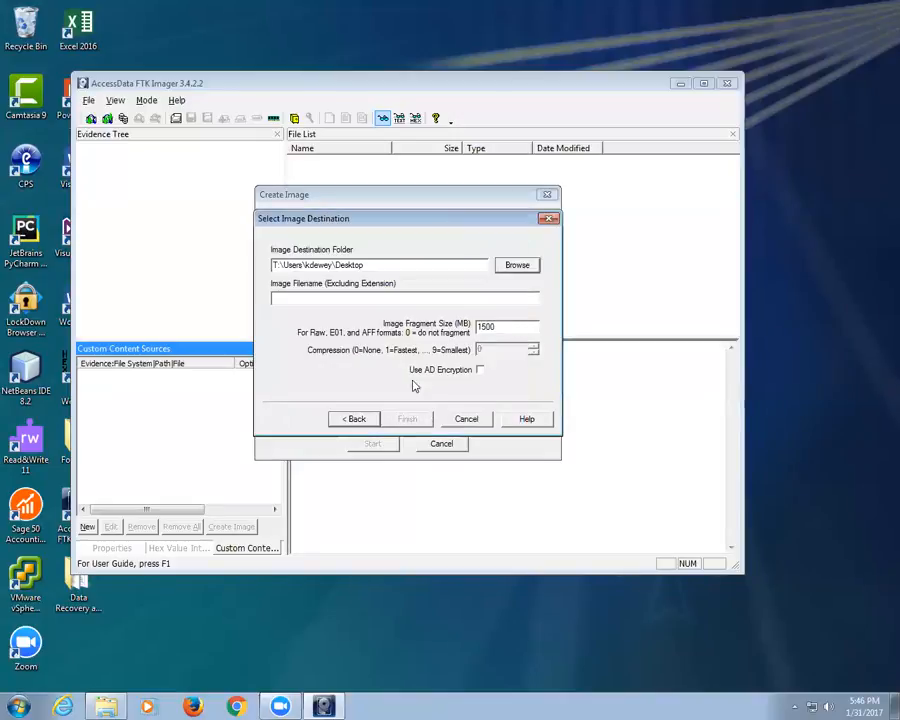
left_click(334, 300)
type("Elhan")
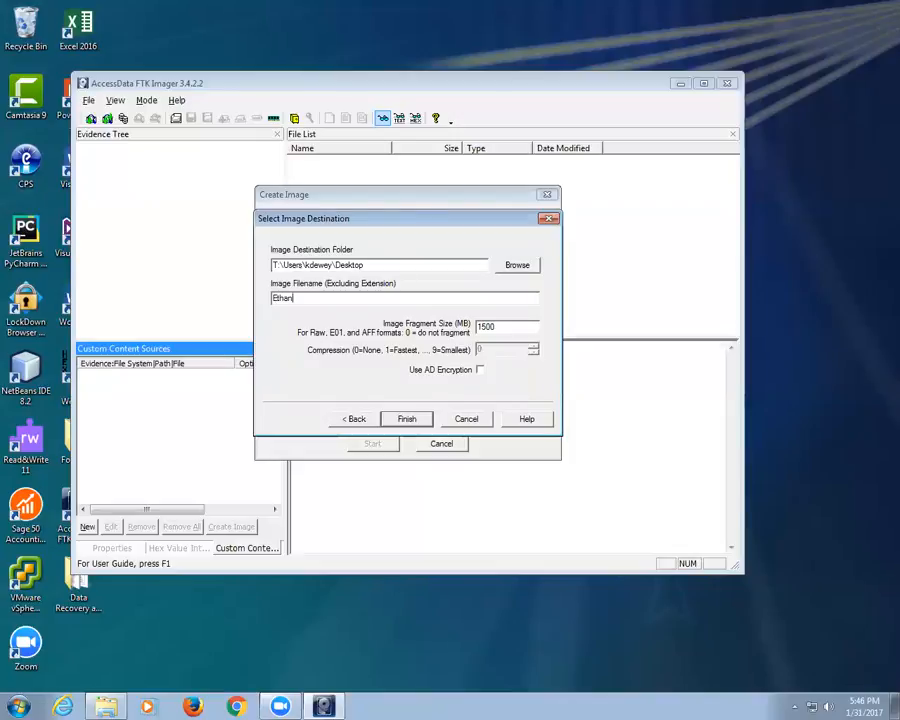
left_click_drag(503, 327, 498, 327)
double_click(498, 327)
type("0")
Step: Add the Desktop raw destination and start imaging PHYSICALDRIVE1
left_click(412, 418)
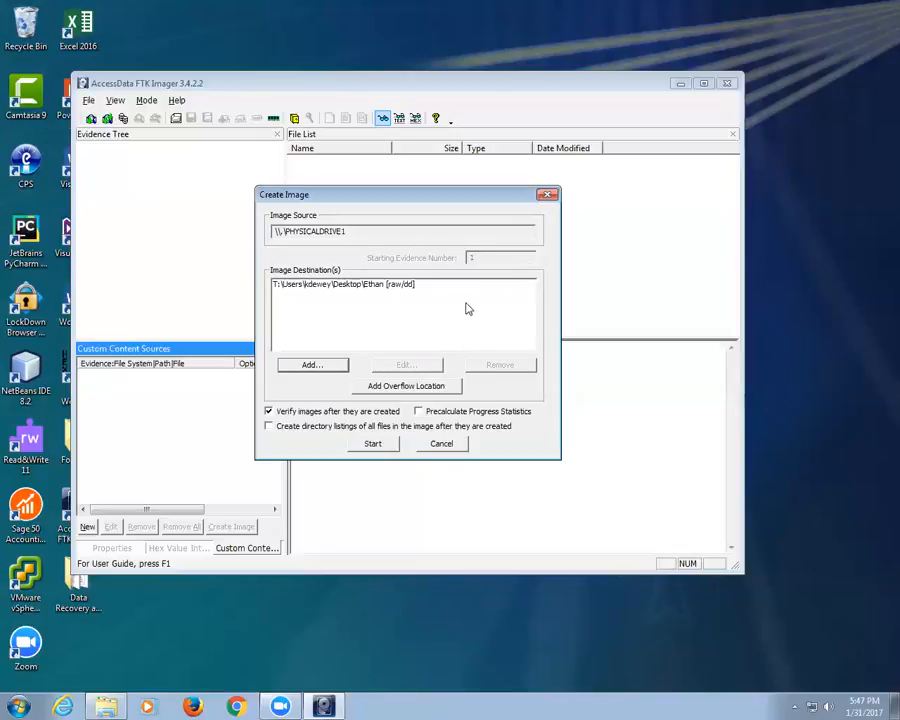
left_click(384, 443)
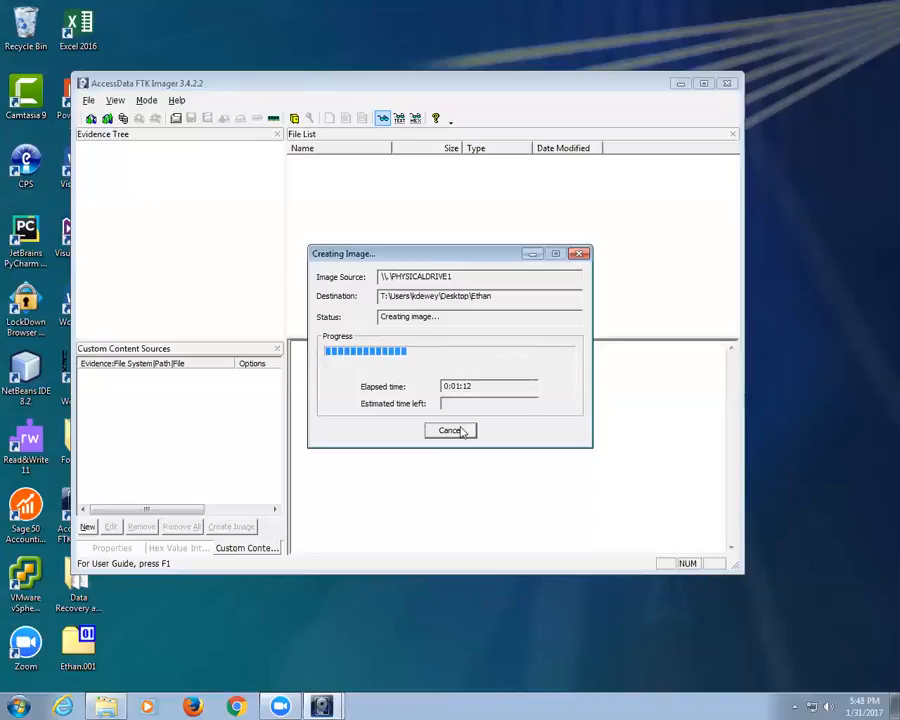
Step: Open the Lab 3 Automated File Recovery handout at 178% and select 'Foremost 1.5.7 on Kali'
left_click(109, 706)
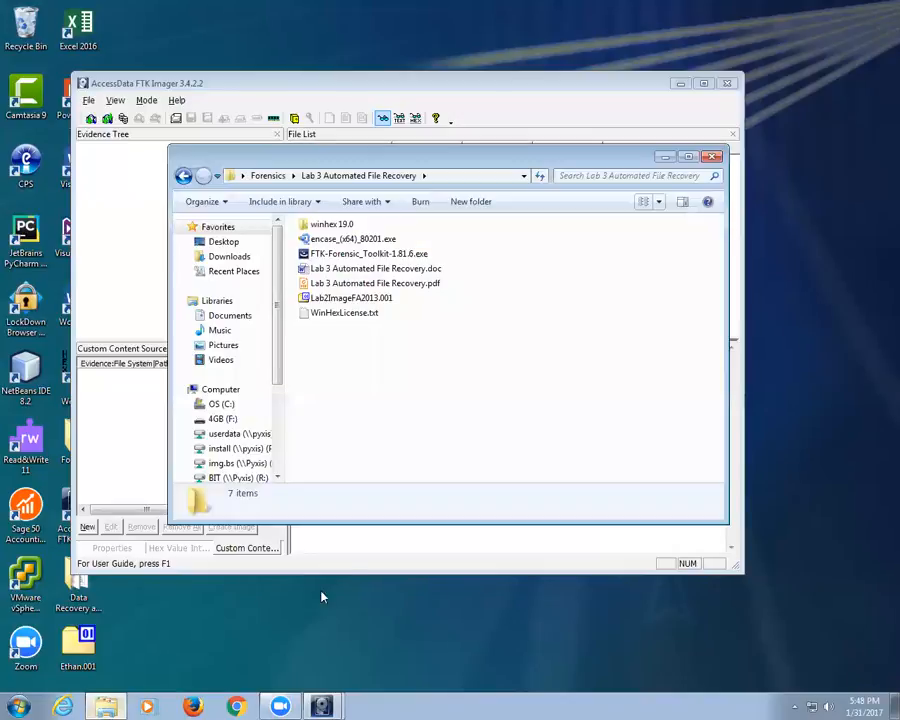
double_click(428, 287)
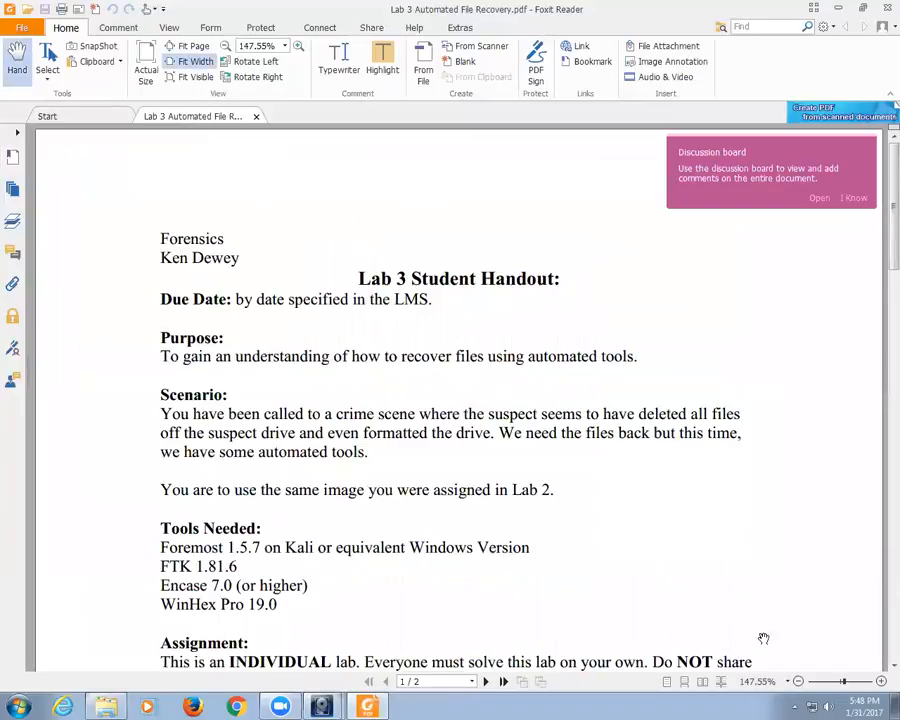
left_click(881, 681)
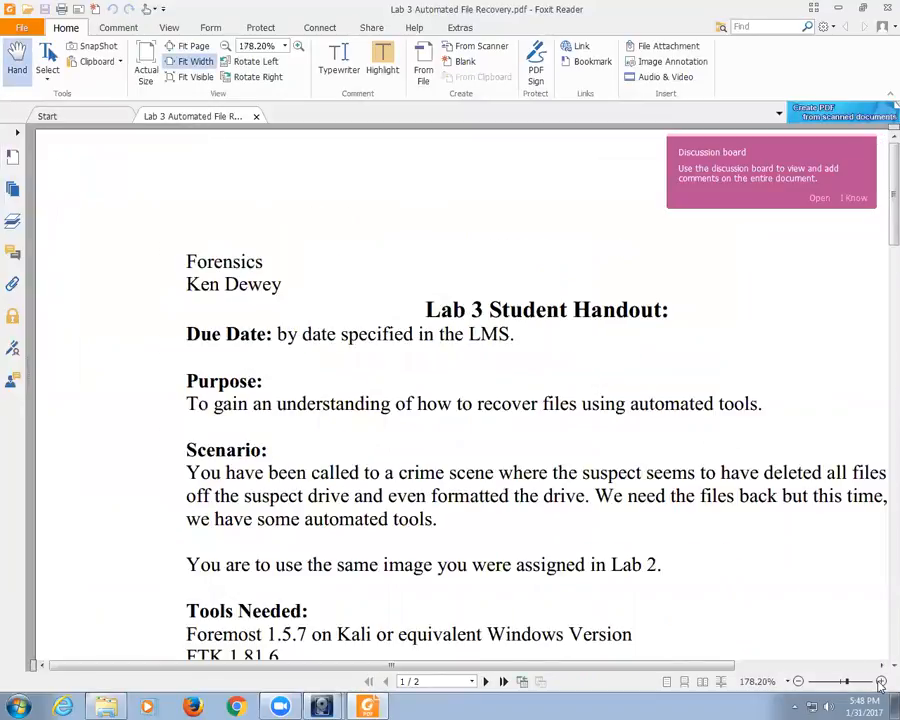
scroll(773, 603, "down", 3)
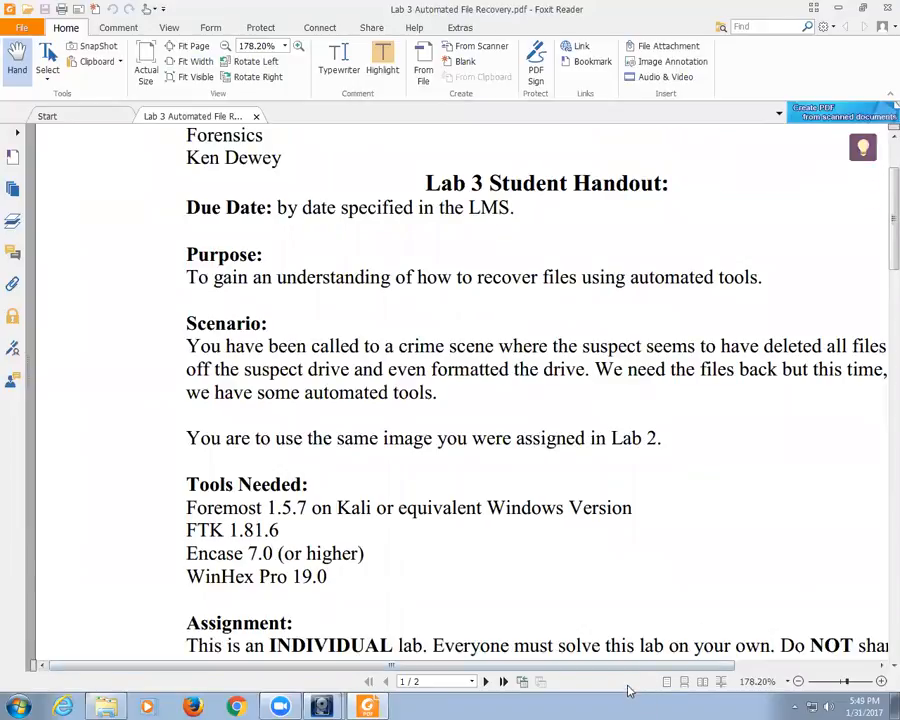
left_click_drag(629, 666, 724, 670)
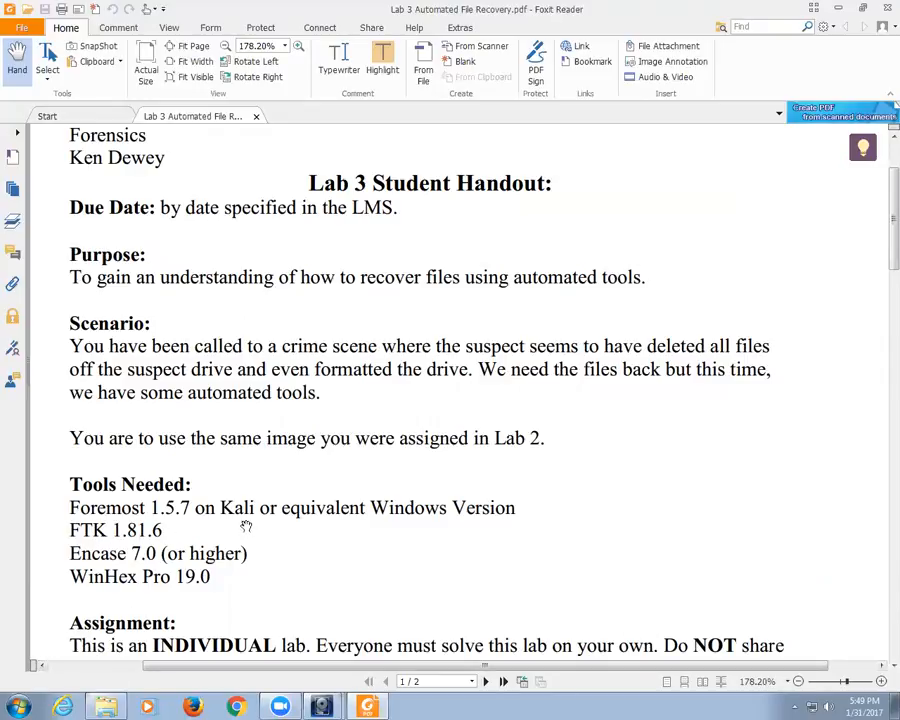
left_click_drag(70, 508, 253, 508)
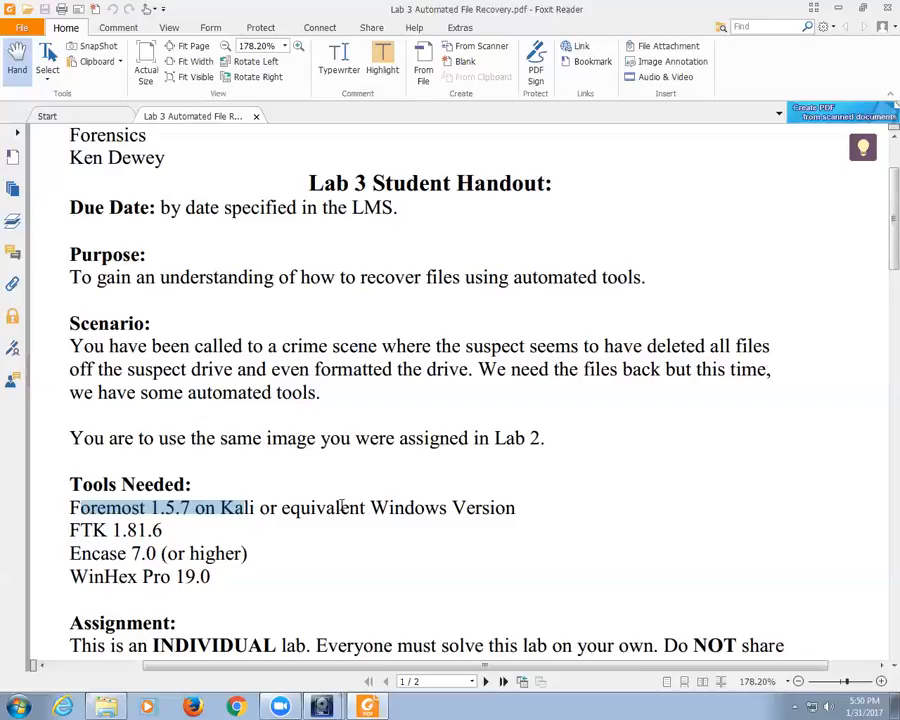
Step: Scroll the handout down to show the Assignment section beneath Tools Needed
scroll(342, 507, "down", 6)
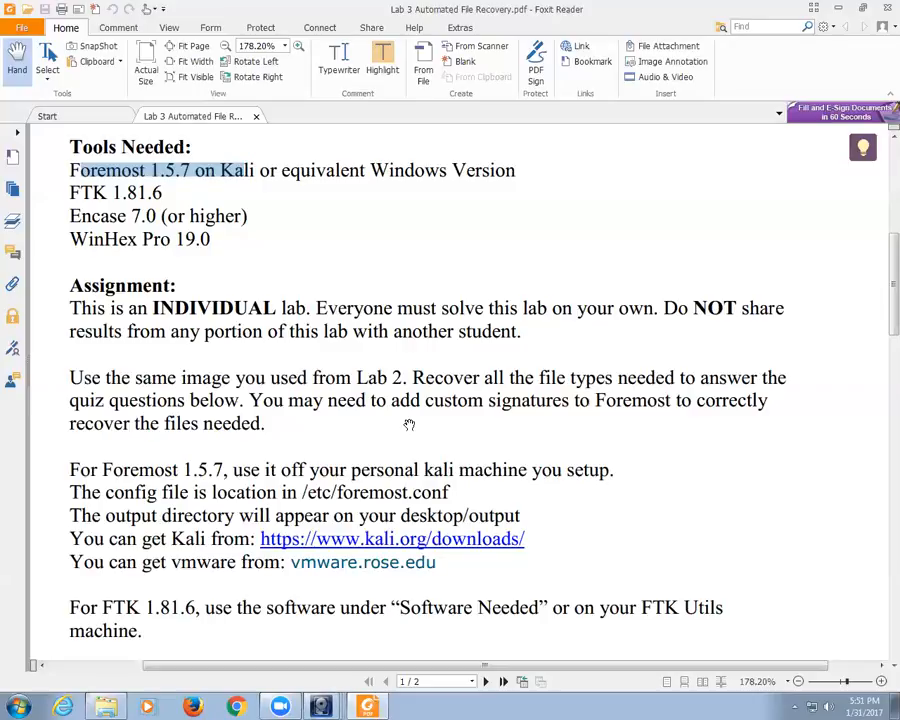
Step: Select 'Acquired Image of a Drive' on page 1 and continue to page 2's report requirements
scroll(370, 430, "down", 3)
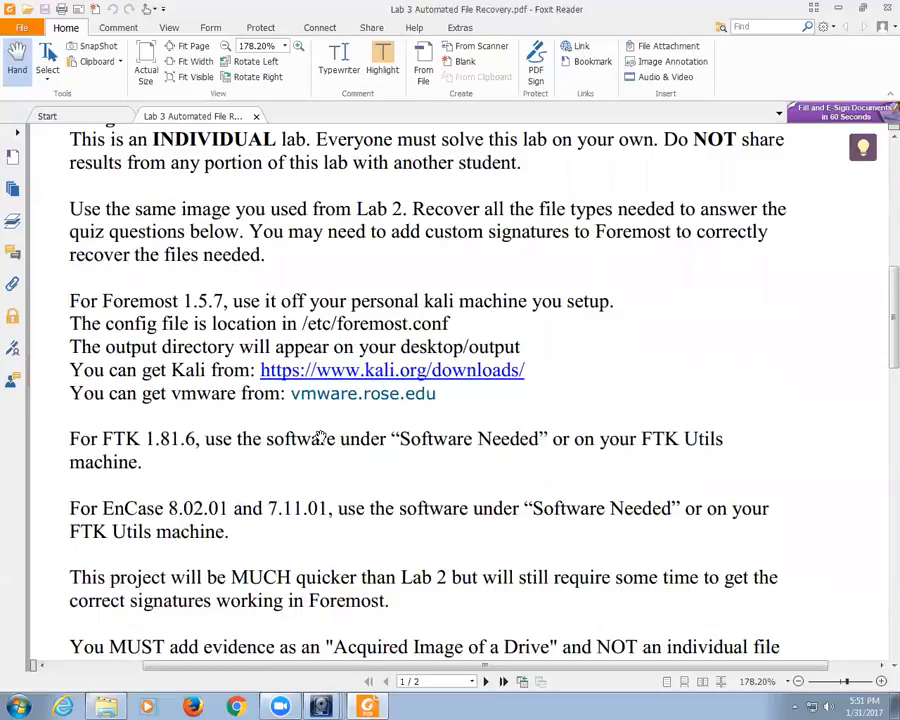
scroll(229, 472, "down", 2)
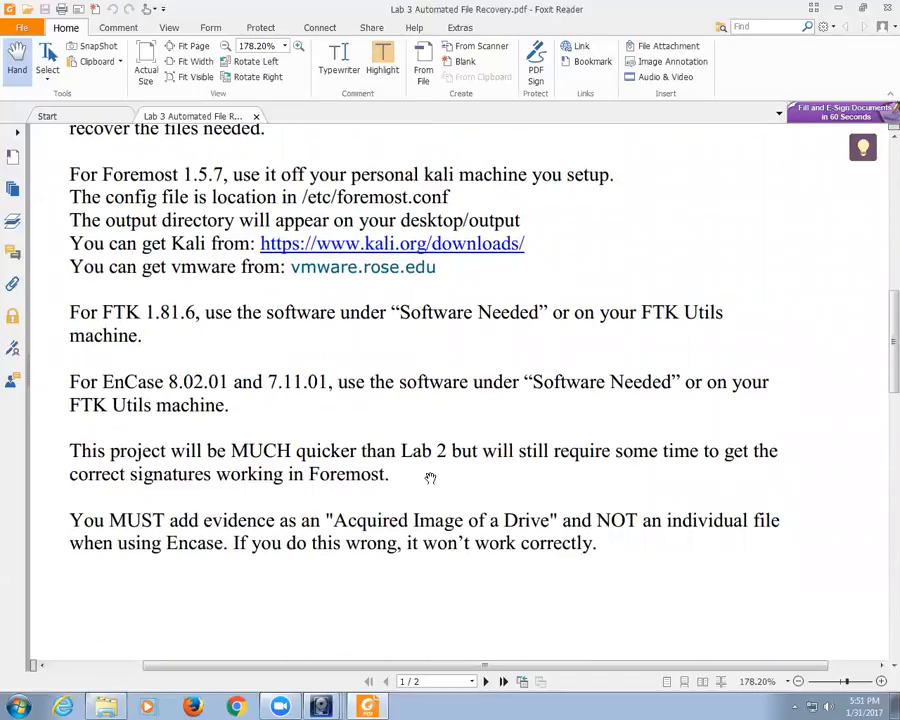
scroll(430, 478, "down", 2)
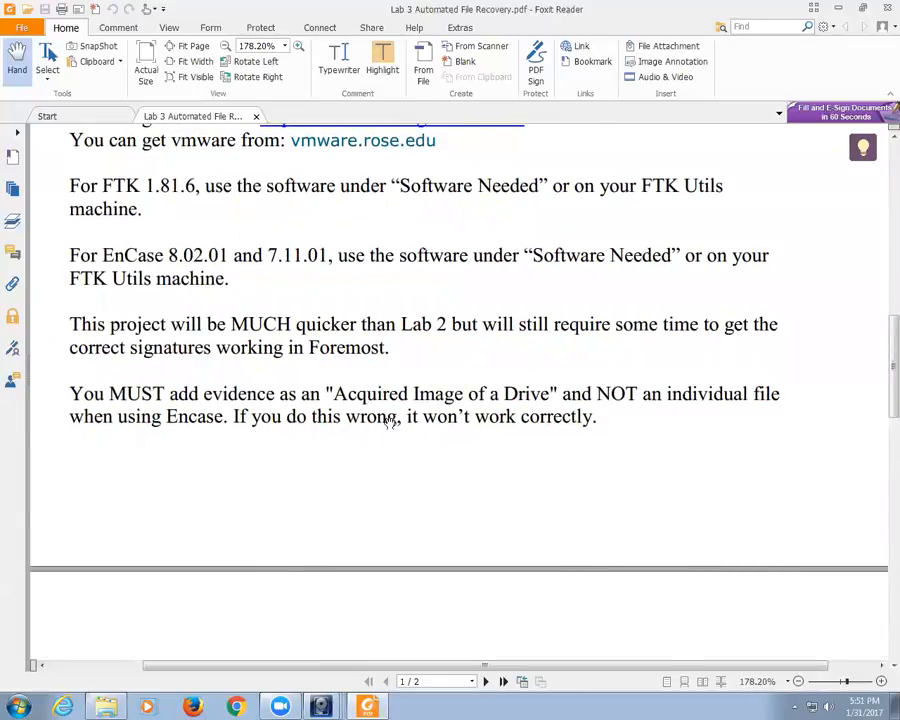
left_click_drag(334, 394, 548, 392)
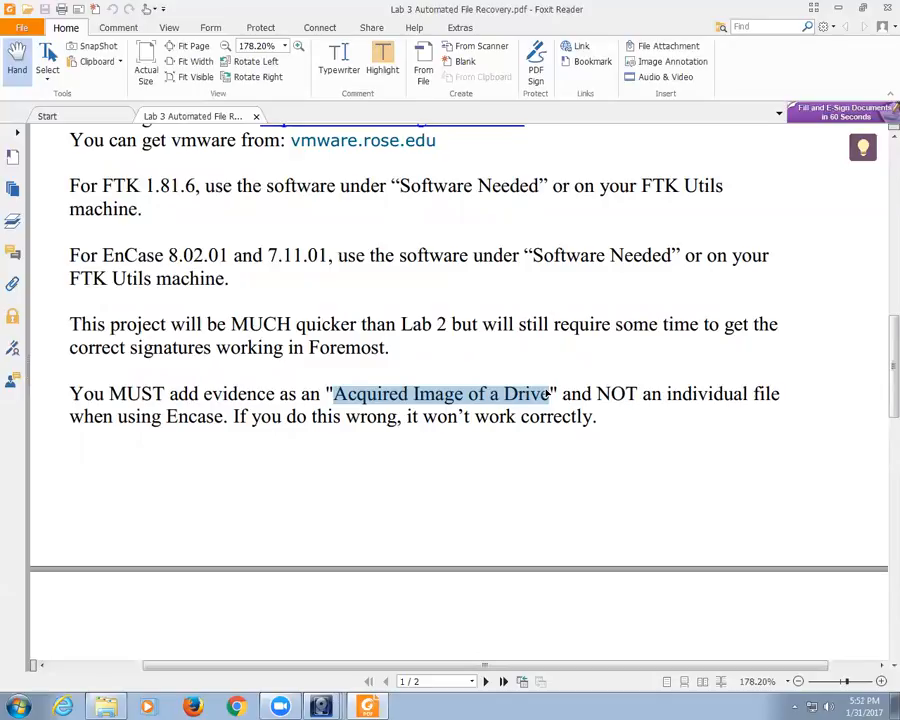
scroll(490, 405, "down", 5)
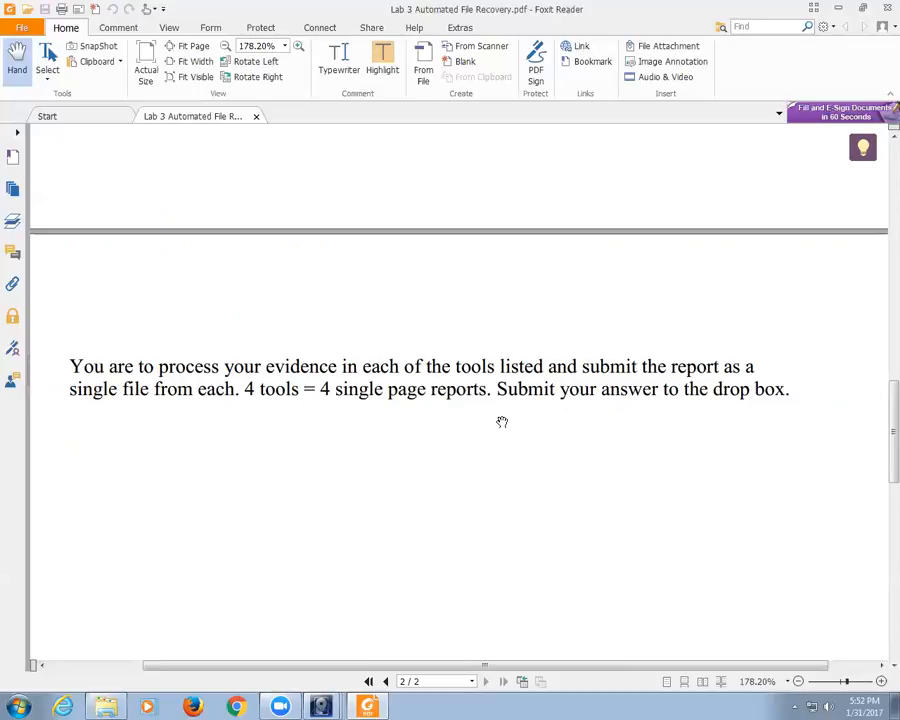
Step: Check the matching MD5 and SHA1 verify results, then close both FTK Imager result dialogs
left_click(840, 9)
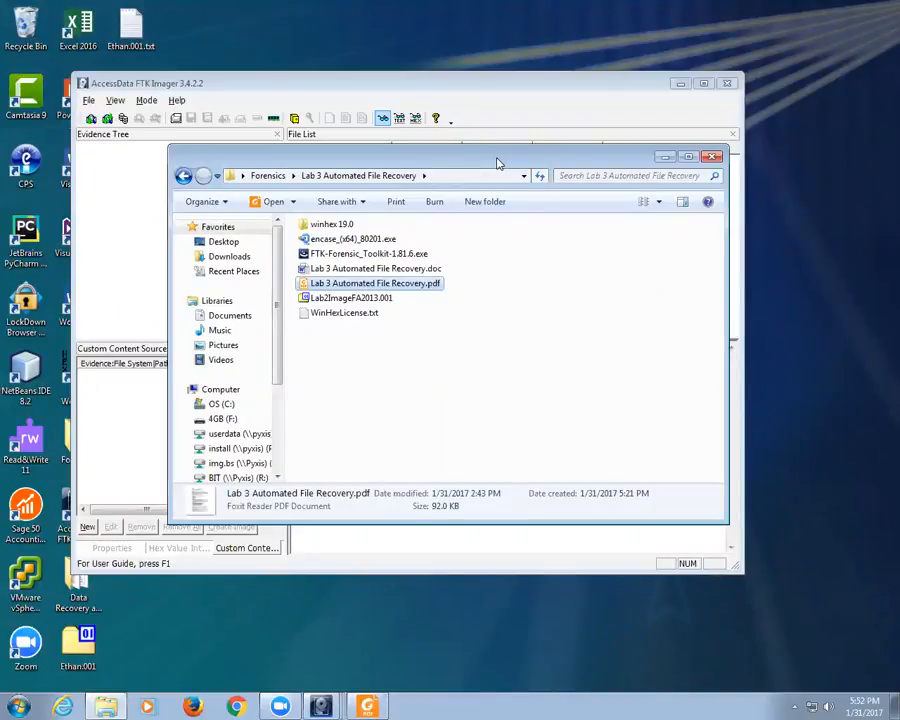
left_click_drag(498, 163, 552, 563)
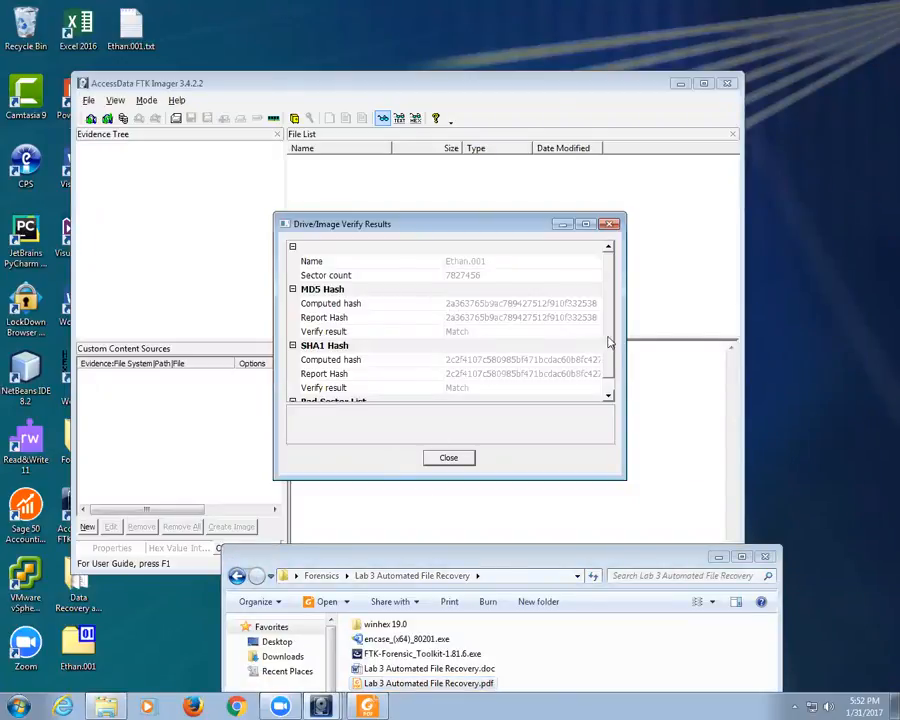
scroll(610, 343, "down", 1)
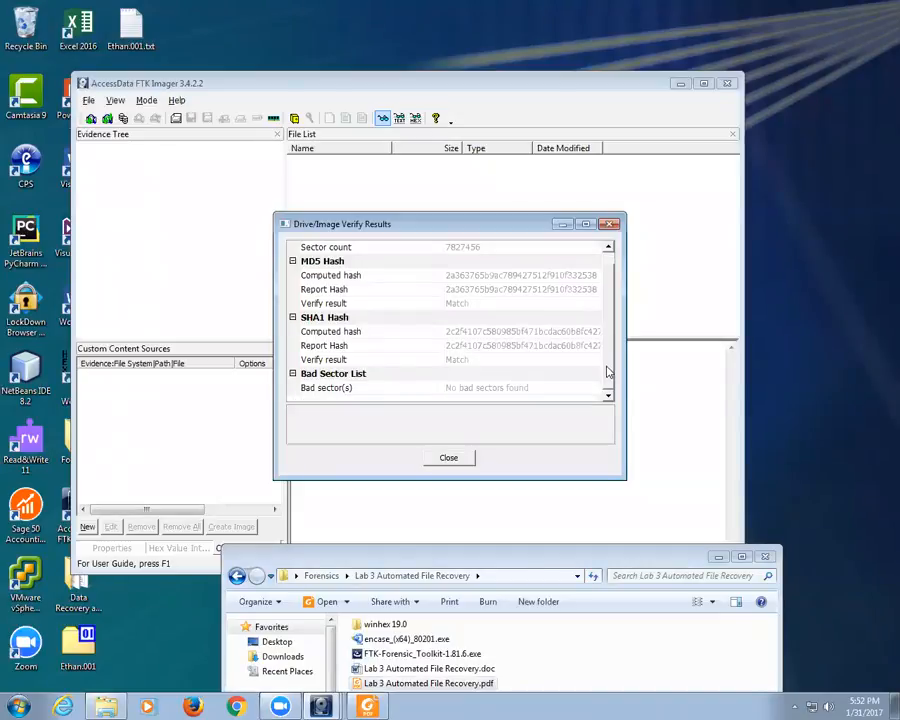
left_click(449, 459)
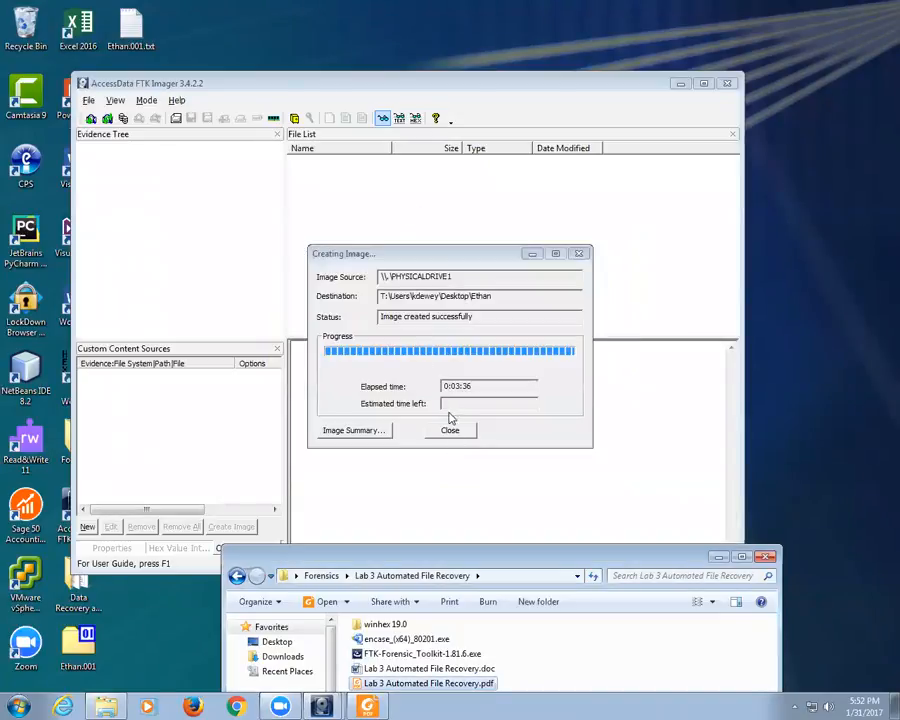
left_click(451, 428)
Step: Close FTK Imager and place the image file and its .txt report on the upper desktop
left_click(726, 83)
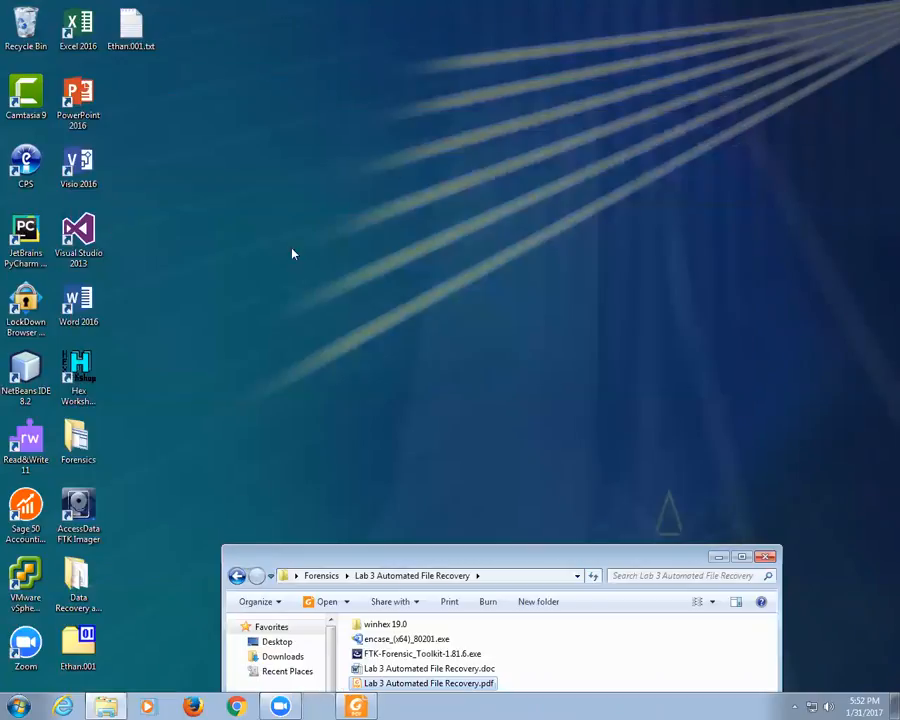
left_click_drag(71, 645, 335, 165)
left_click_drag(128, 26, 404, 158)
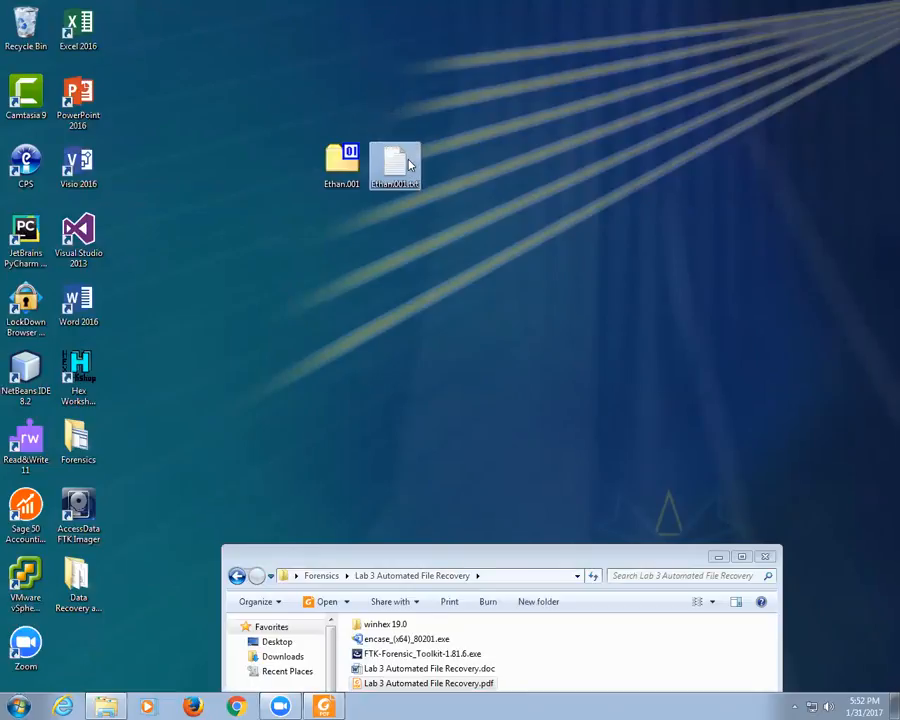
Step: Read the verification results in the image's .txt report in Notepad, then relaunch FTK Imager
double_click(399, 162)
scroll(388, 263, "down", 8)
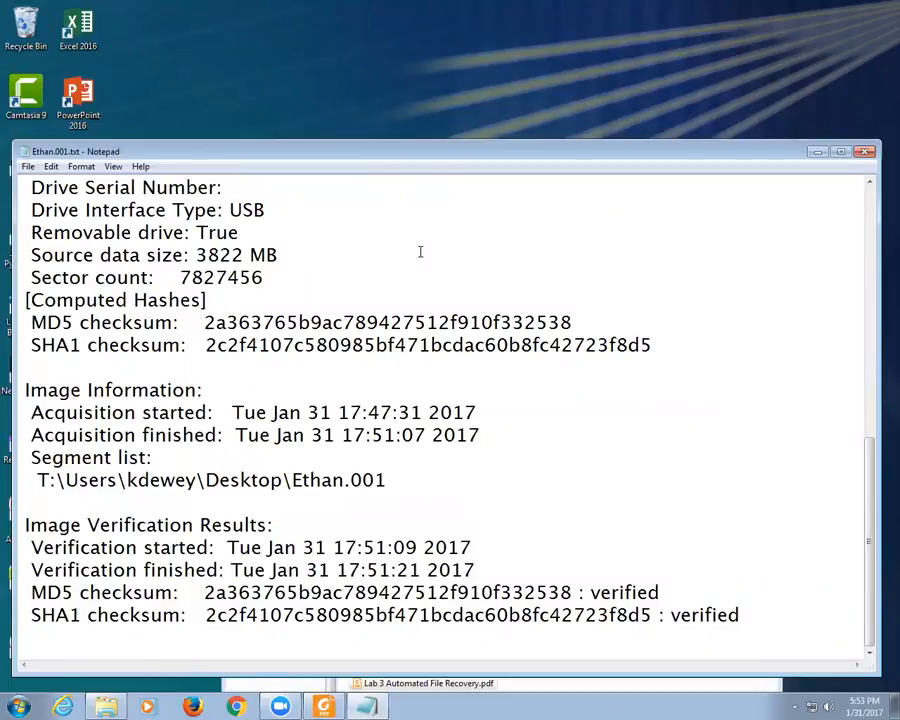
left_click(865, 151)
double_click(78, 512)
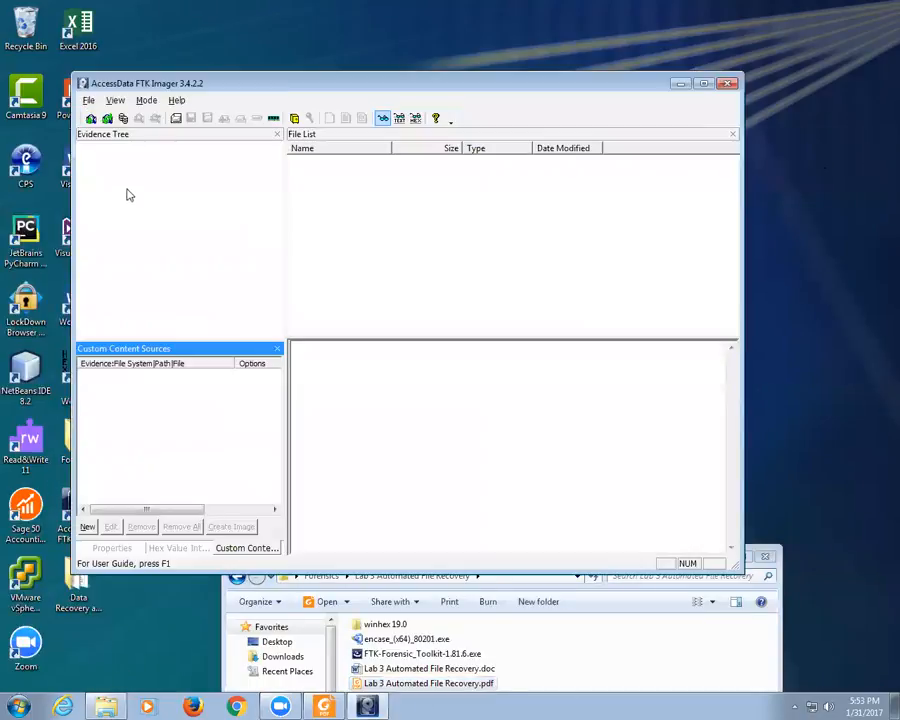
Step: Add Desktop\Ethan.001 as an image-file evidence item and expand it to the 4GB [FAT16] partition
left_click(88, 100)
left_click(140, 115)
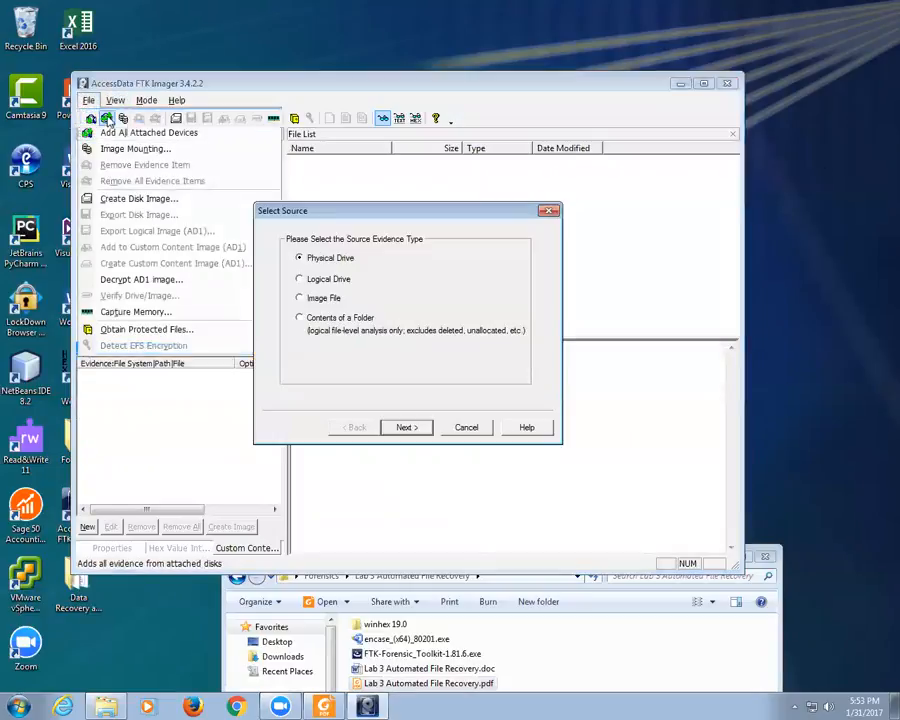
left_click(330, 298)
left_click(406, 427)
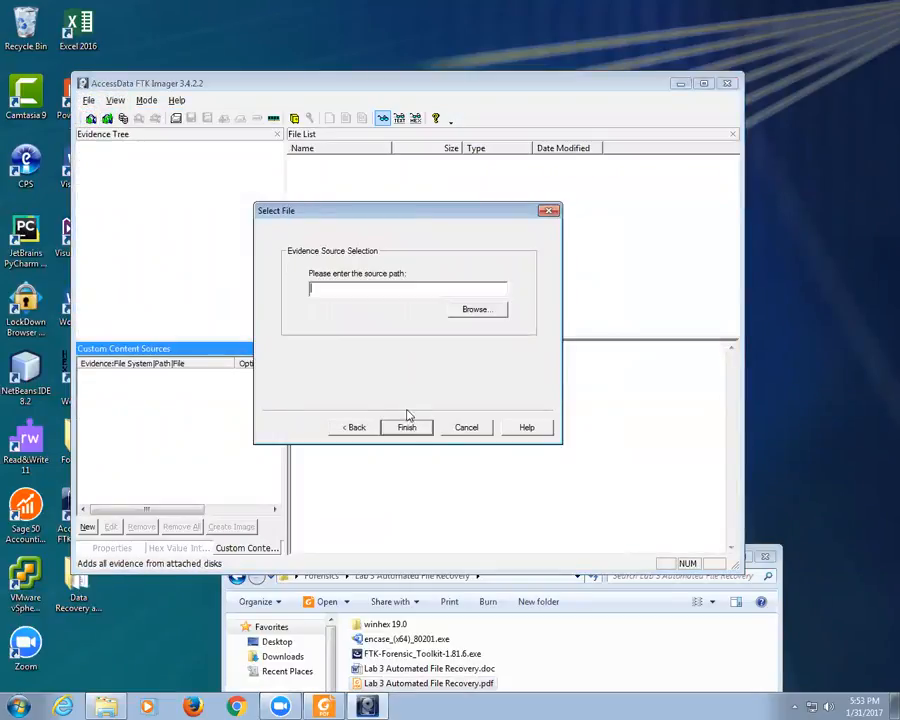
left_click(474, 311)
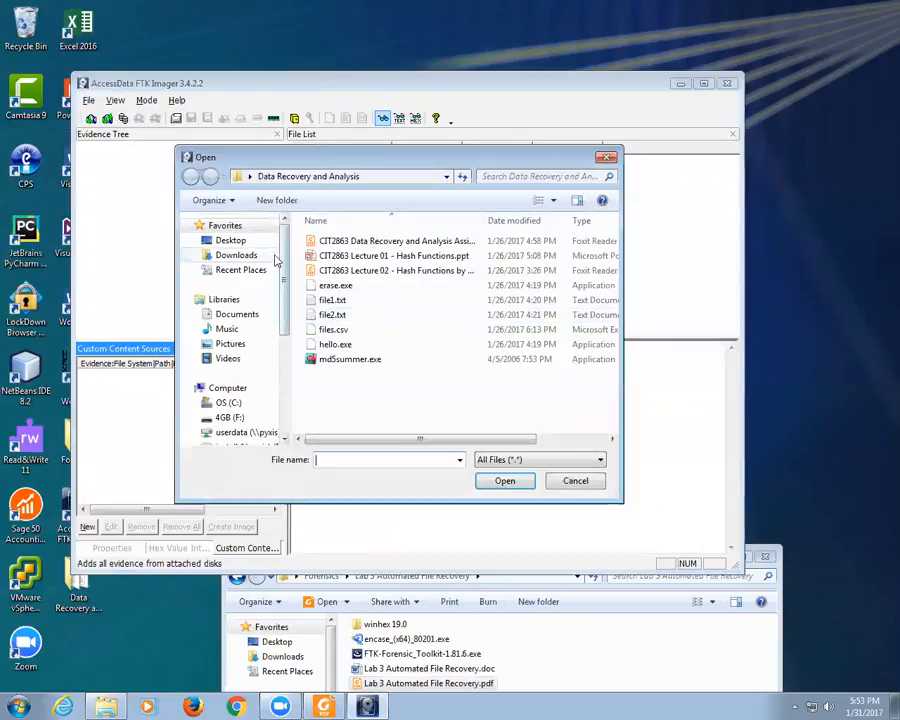
left_click(229, 240)
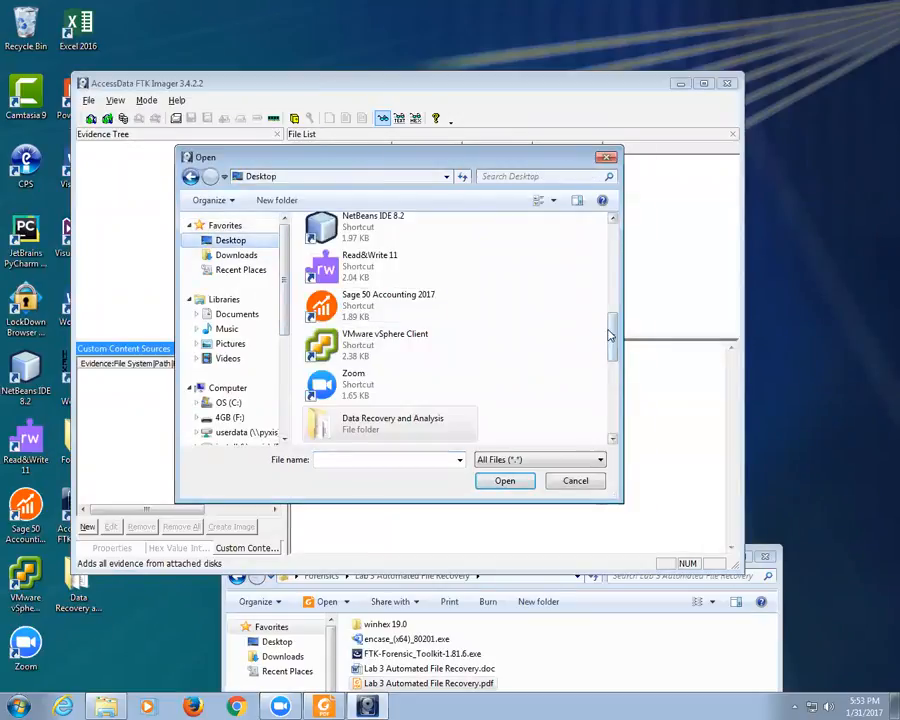
scroll(405, 338, "down", 5)
double_click(405, 338)
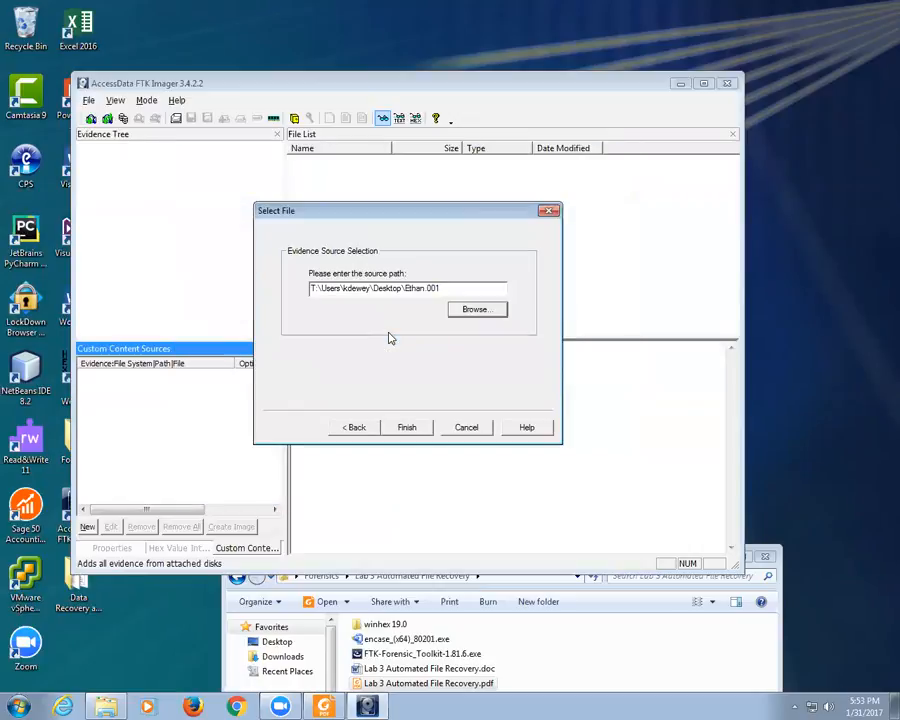
left_click(408, 426)
left_click(82, 147)
left_click(95, 158)
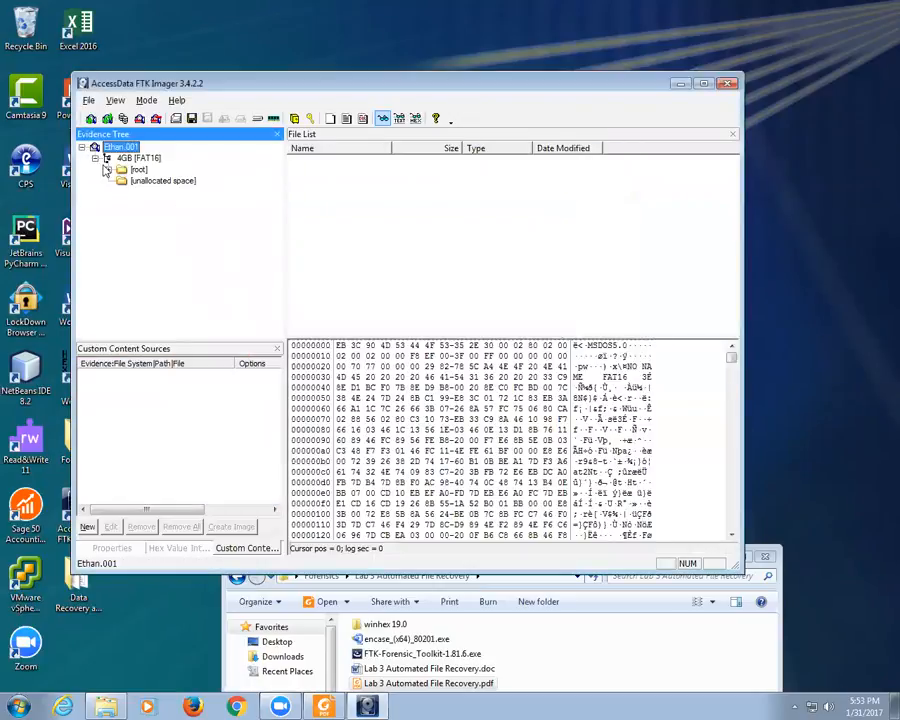
Step: Expand [root], browse the Lab folders, and list Documents' files such as alaksa.doc and Almanza.doc
left_click(108, 169)
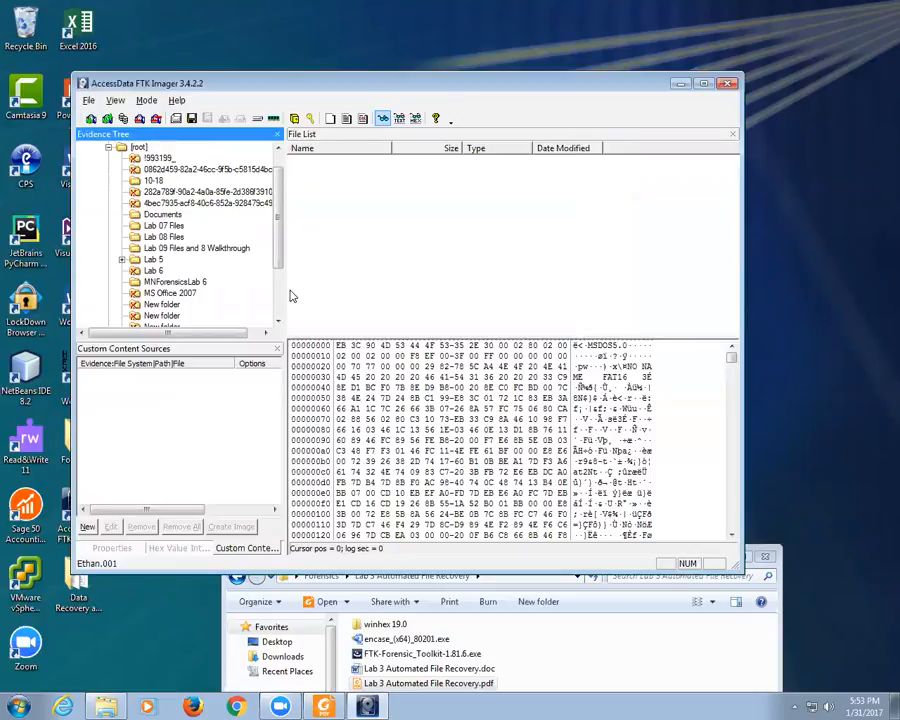
left_click(153, 260)
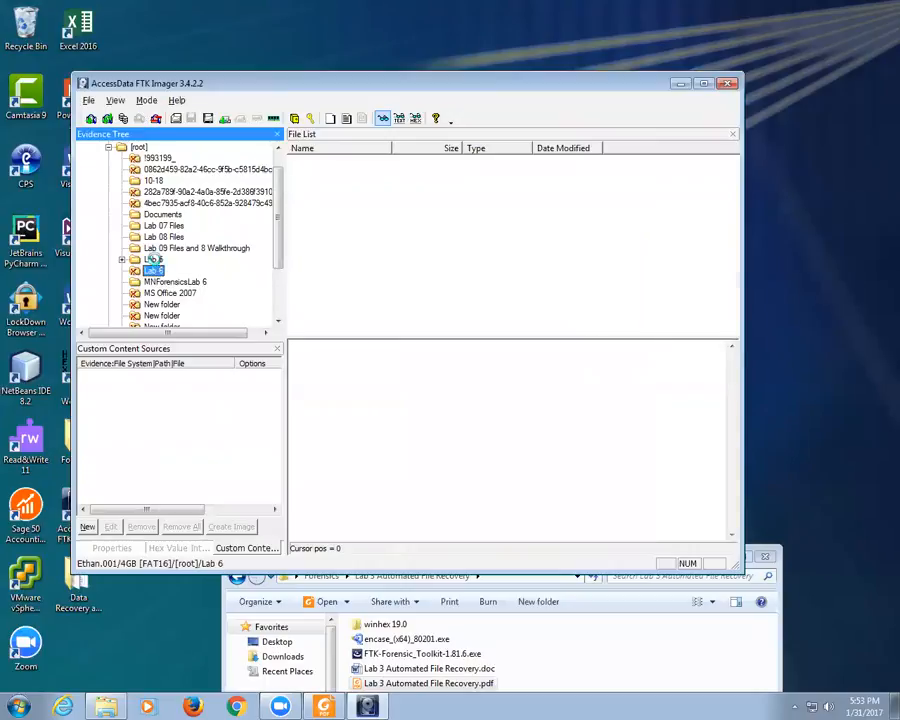
left_click(158, 248)
left_click(158, 237)
left_click(157, 203)
left_click(157, 193)
left_click(160, 214)
left_click(121, 260)
left_click(122, 260)
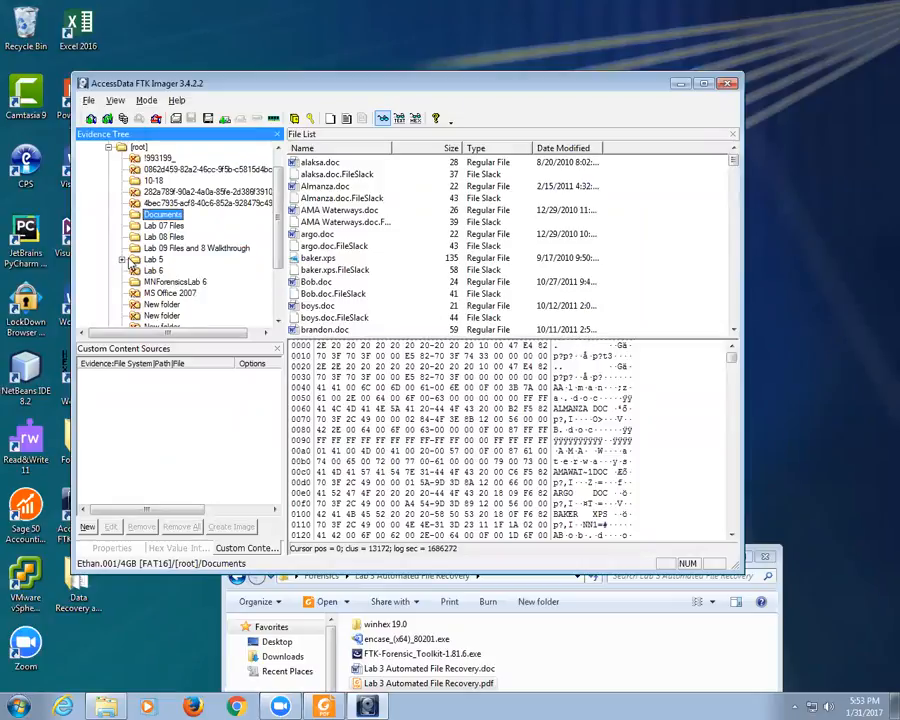
Step: Close FTK Imager, open Chrome, and go to the D2L login page via its bookmark
left_click(728, 84)
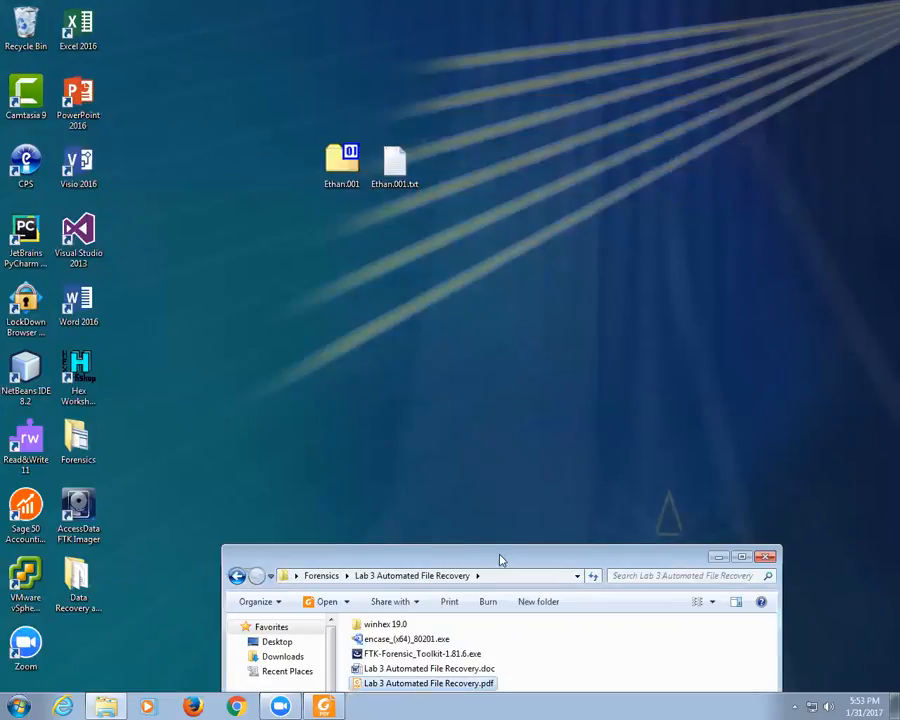
left_click_drag(500, 556, 492, 294)
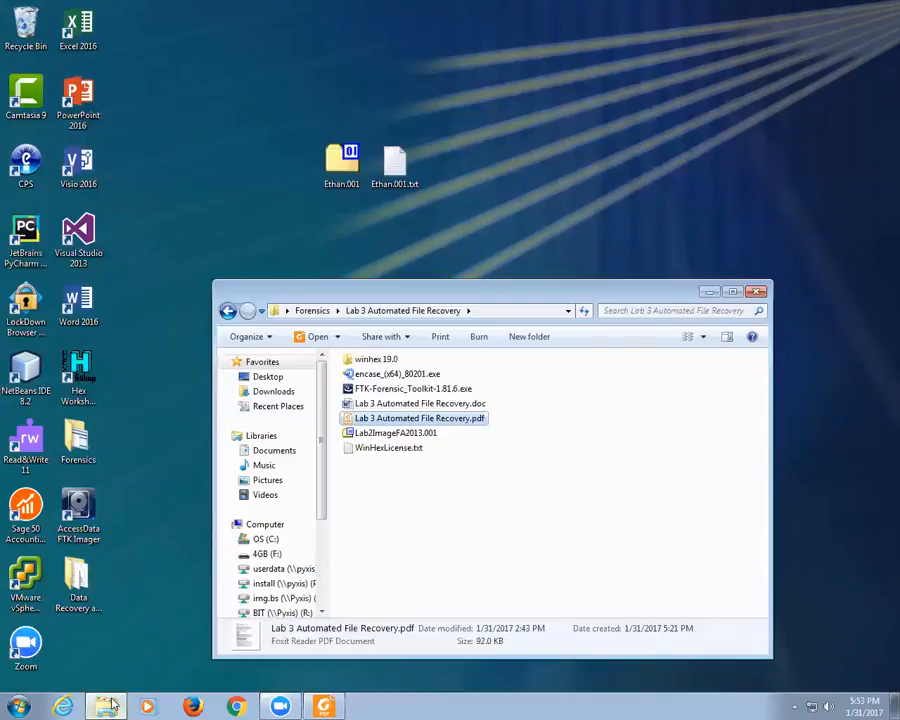
mouse_move(110, 705)
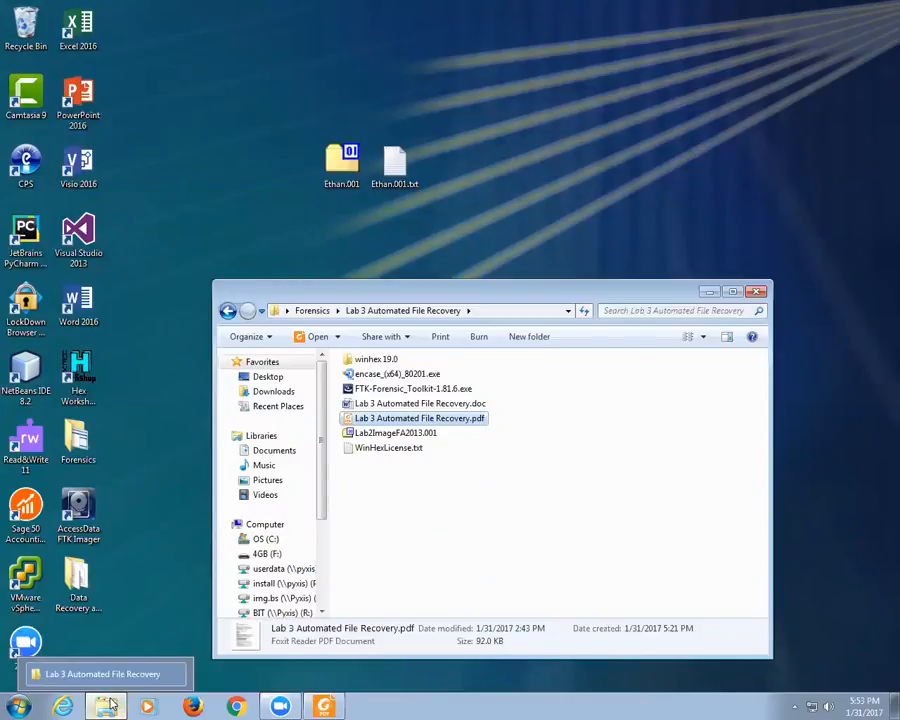
left_click(237, 706)
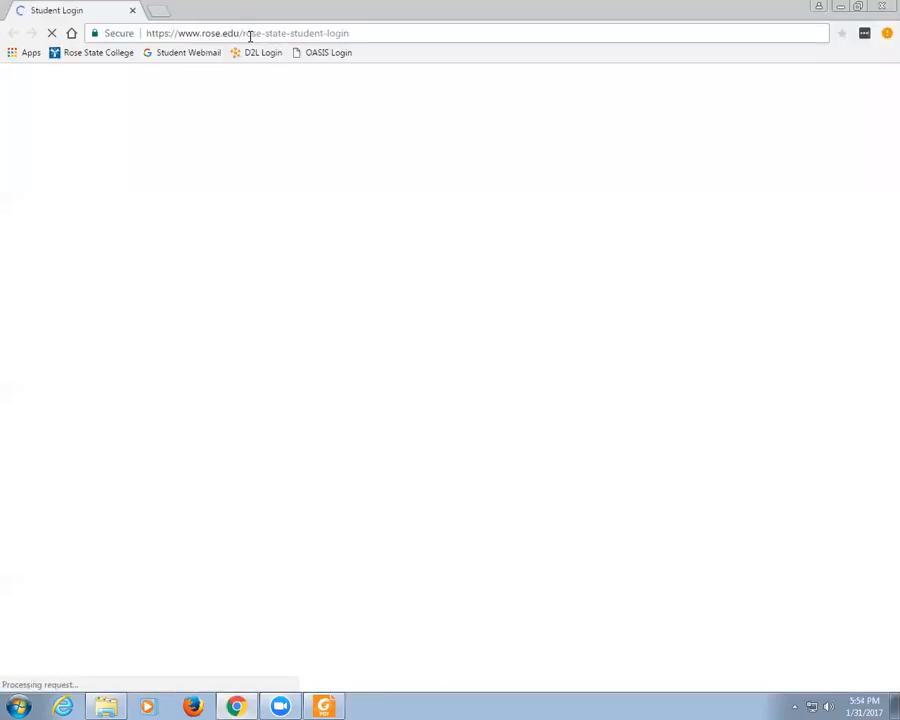
left_click(262, 52)
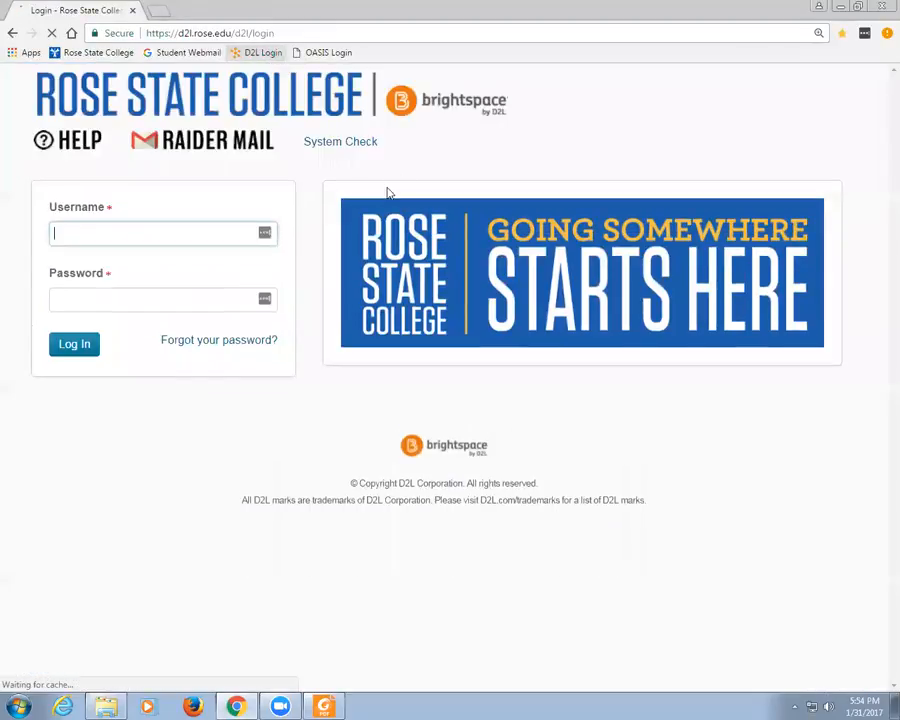
Step: Enter the D2L username, correcting a typo, and type the account password
type("kdwey")
key("Tab")
key("shift+Tab")
type("kdewey")
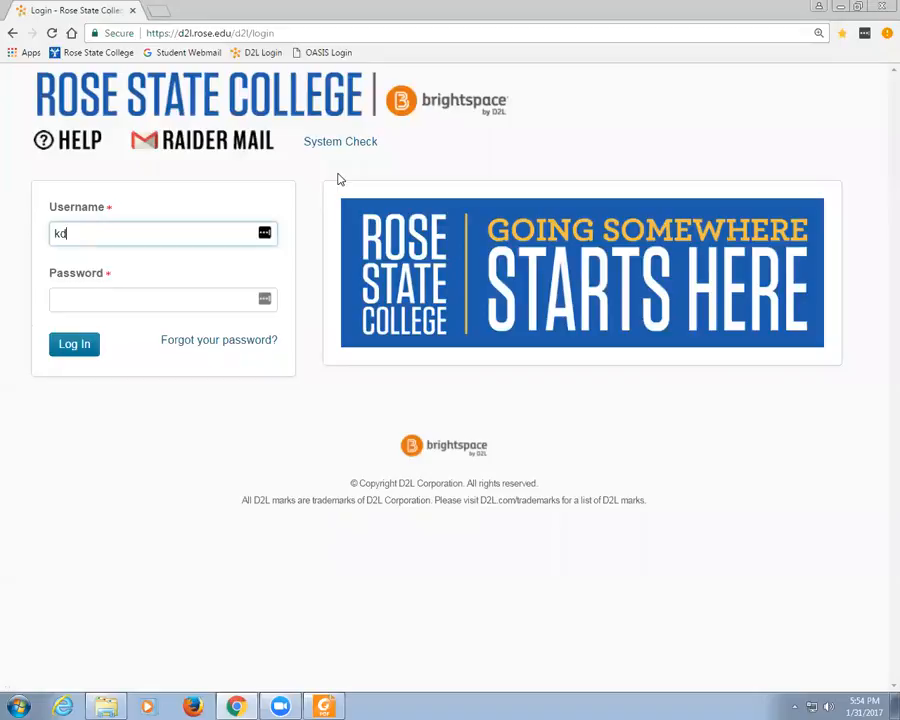
key("Tab")
type("•")
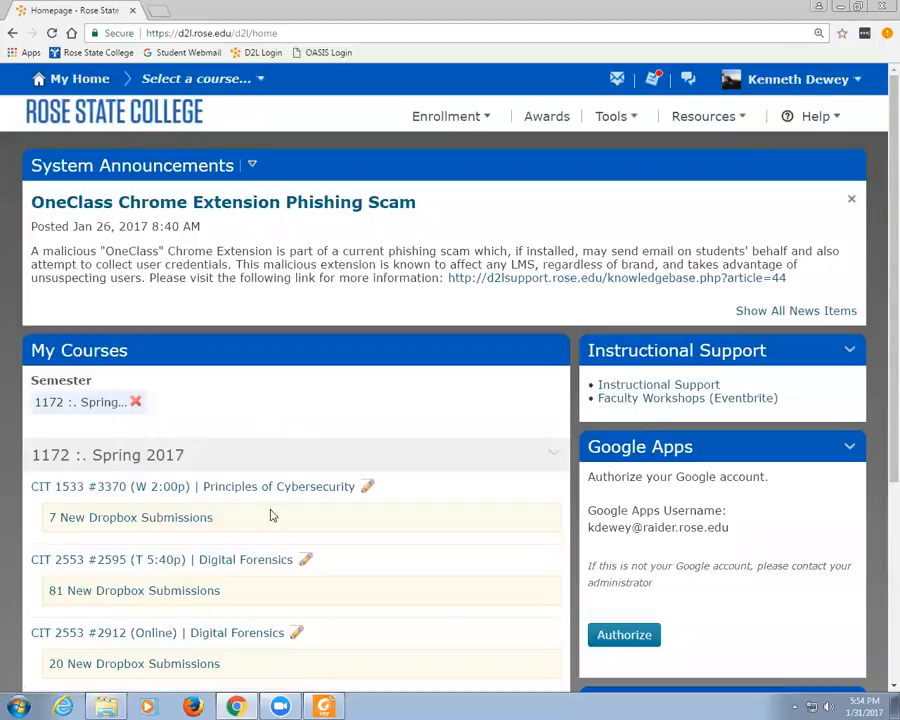
Step: Open the CIT 2553 Digital Forensics course's Software Needed module, then bring up the Start menu
left_click(280, 561)
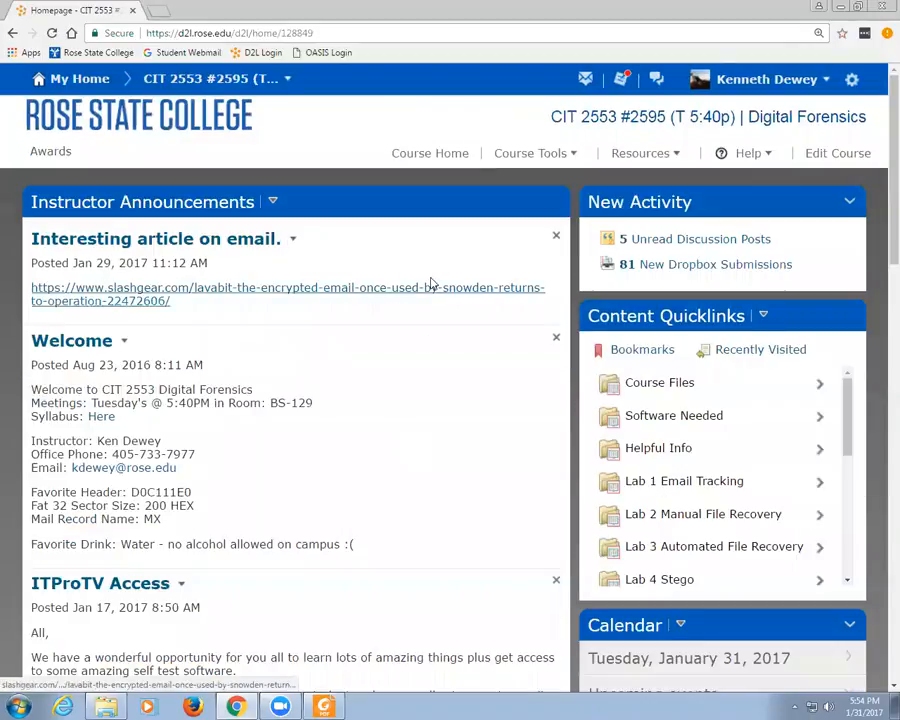
left_click(512, 153)
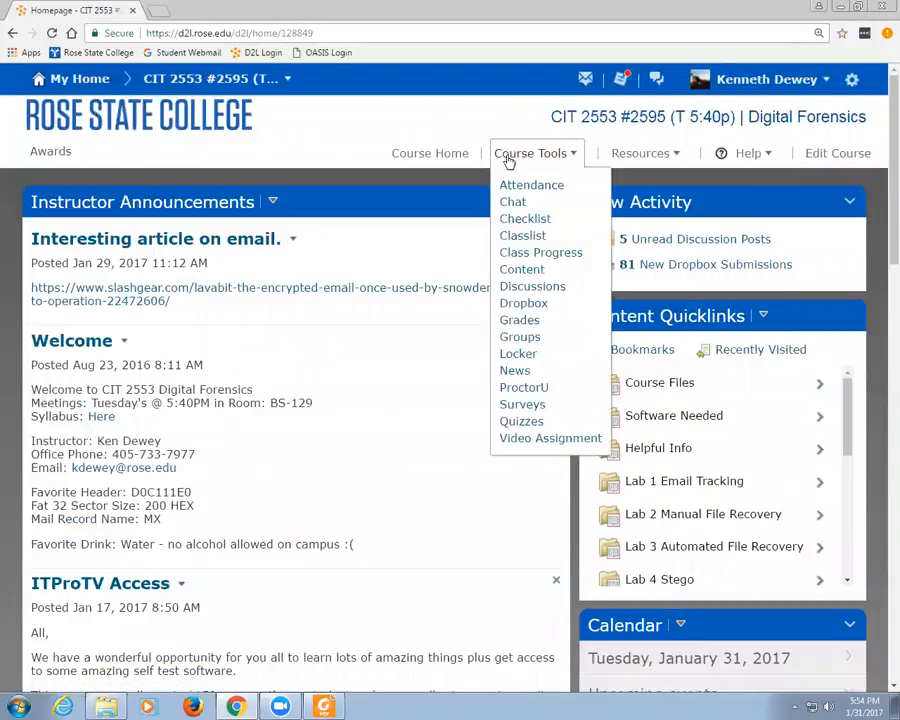
left_click(519, 272)
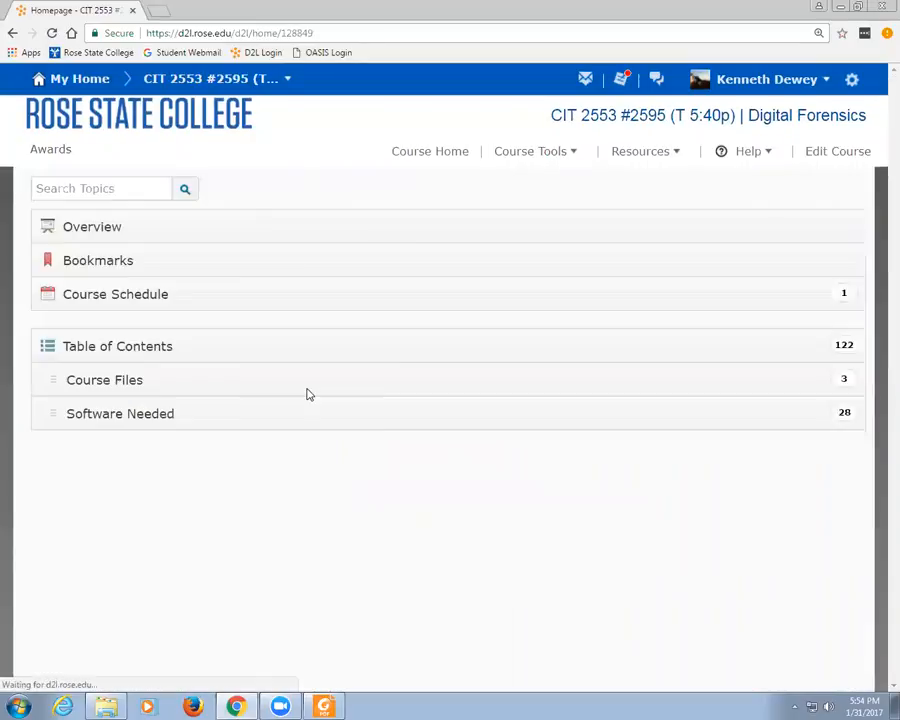
left_click(213, 424)
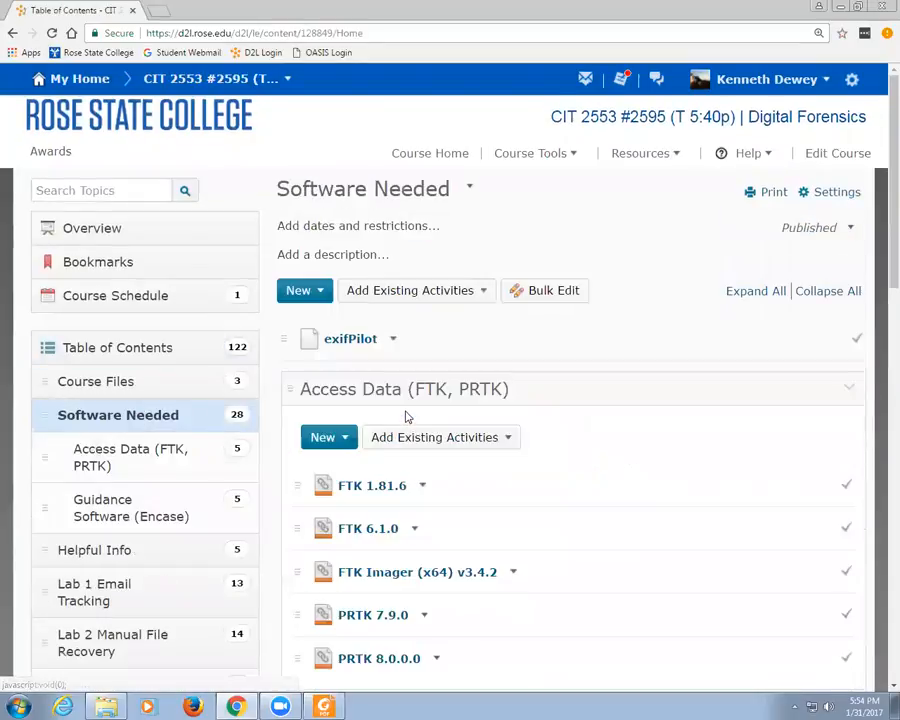
scroll(407, 417, "down", 2)
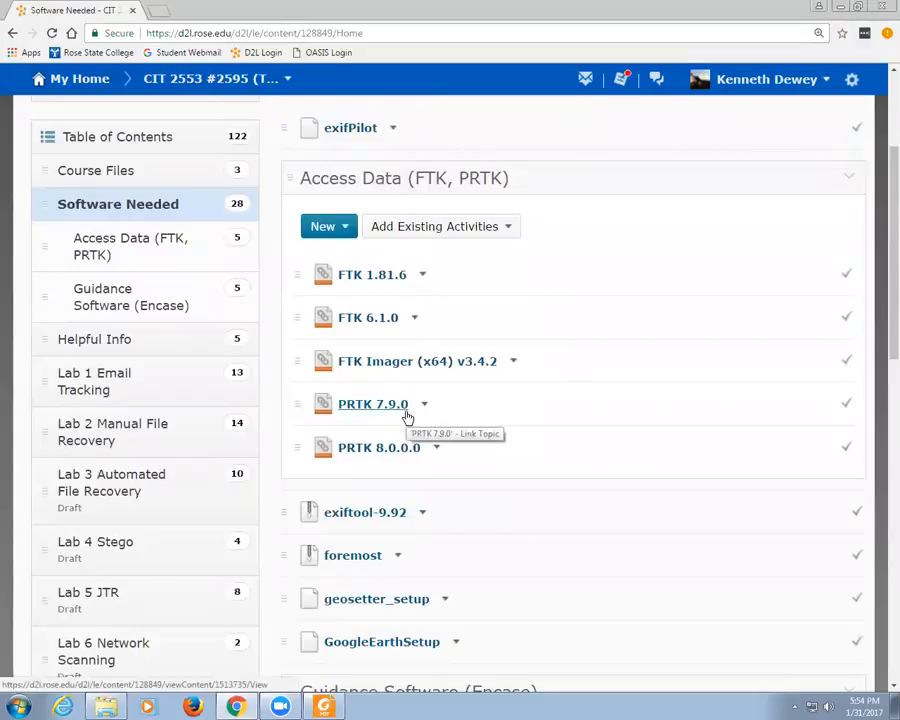
scroll(405, 416, "down", 2)
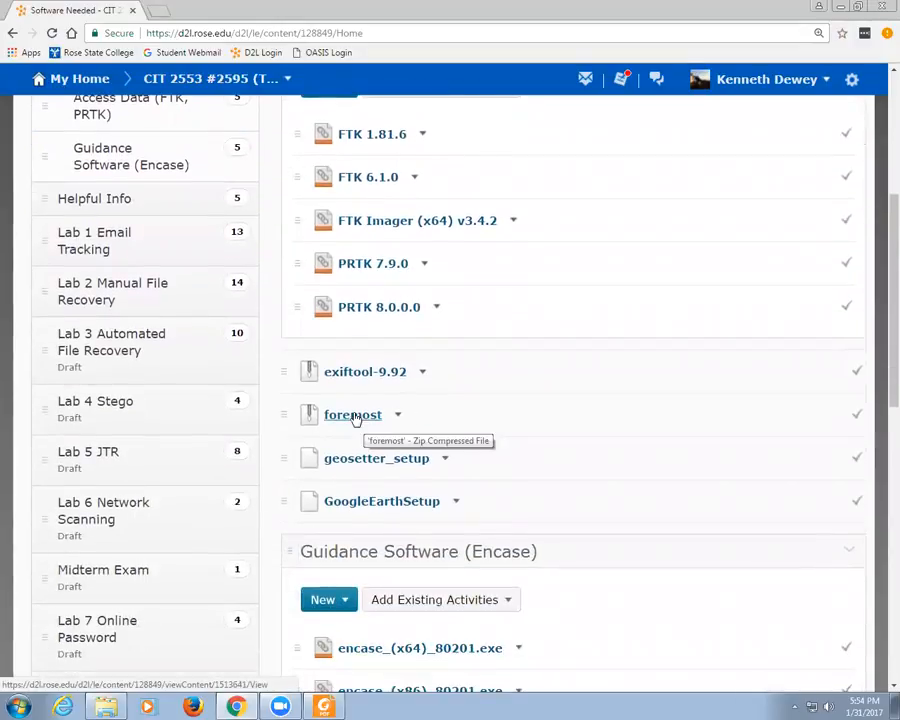
left_click(18, 707)
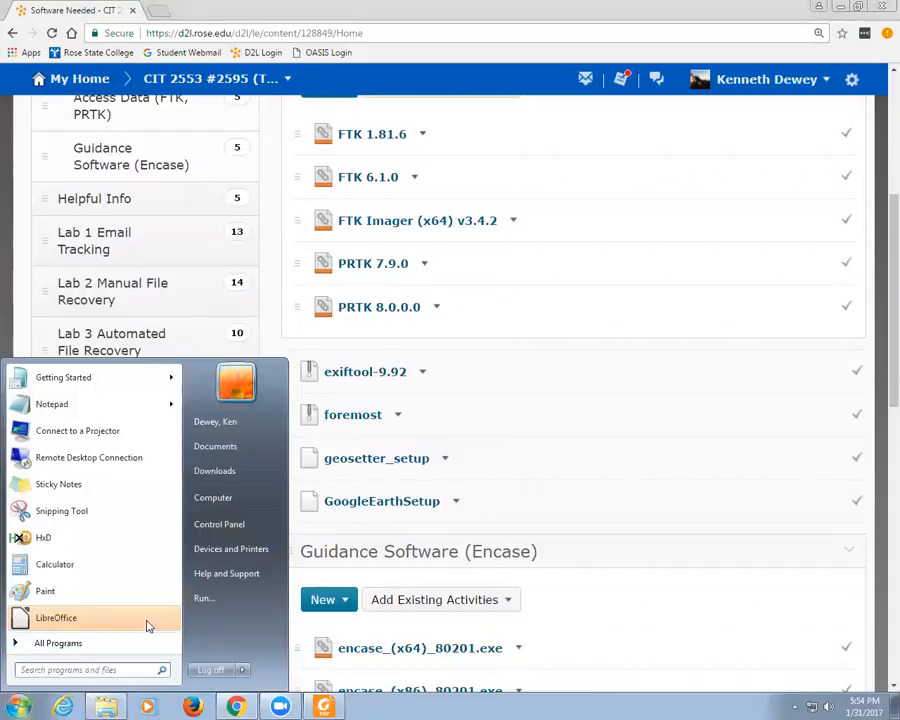
Step: Open the OS (C:) drive, then download foremost.zip from the course and show it in Downloads
left_click(218, 499)
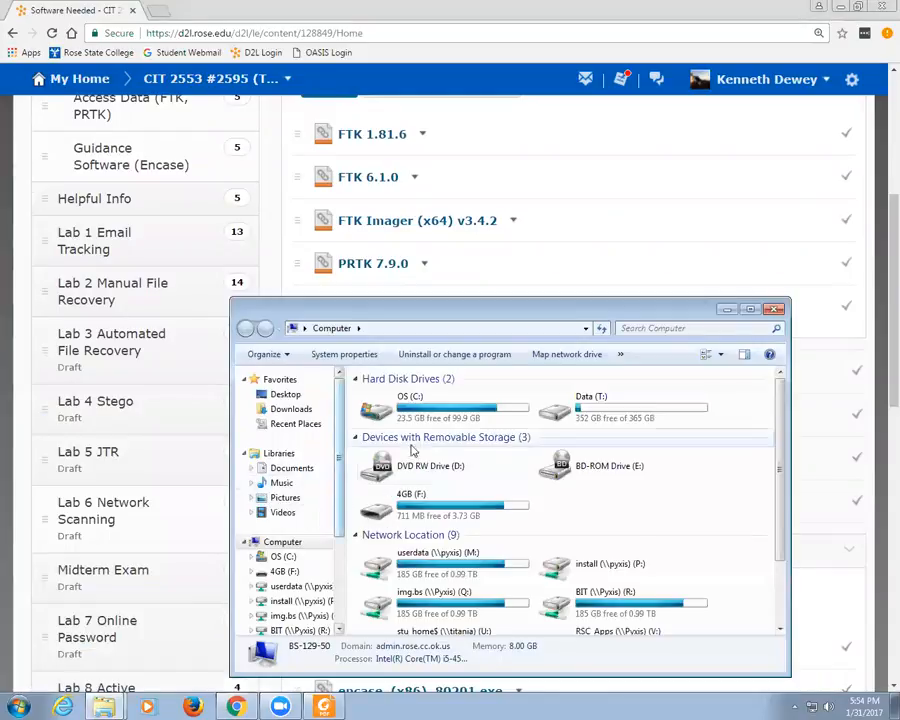
double_click(400, 405)
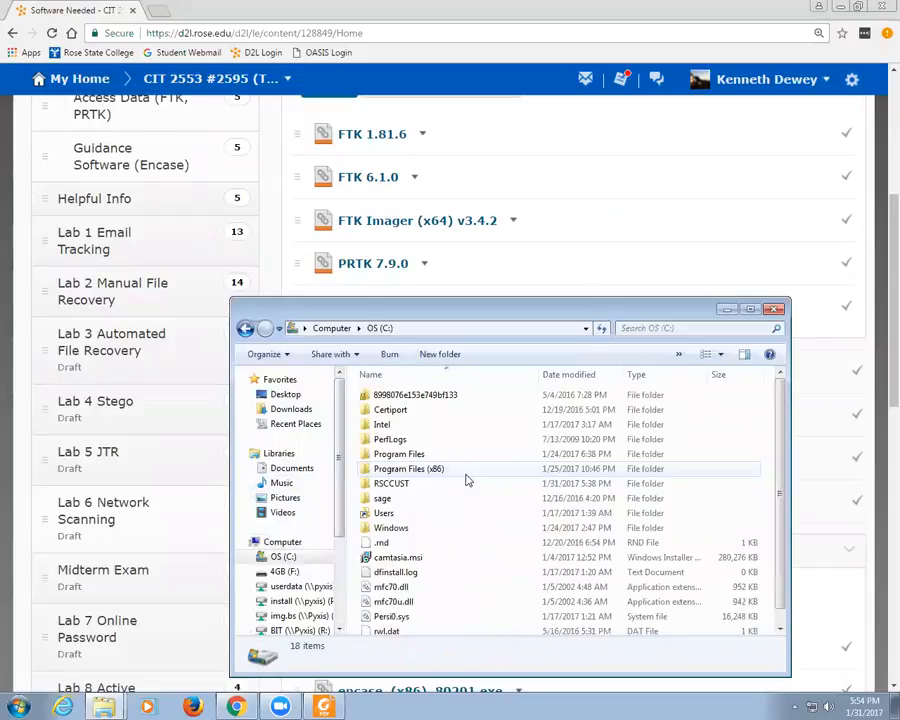
left_click(614, 21)
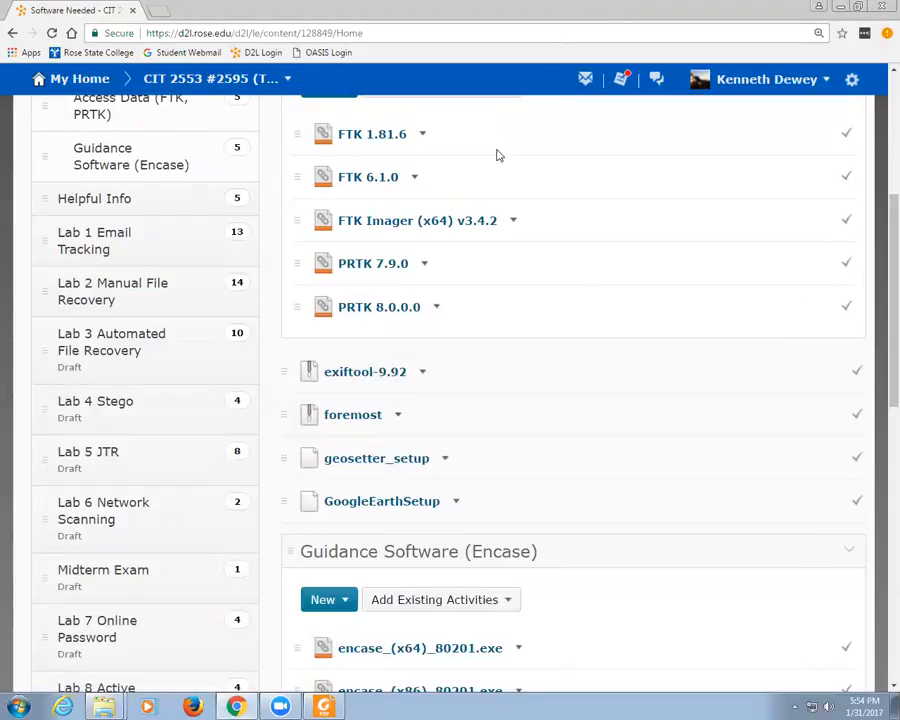
left_click(397, 416)
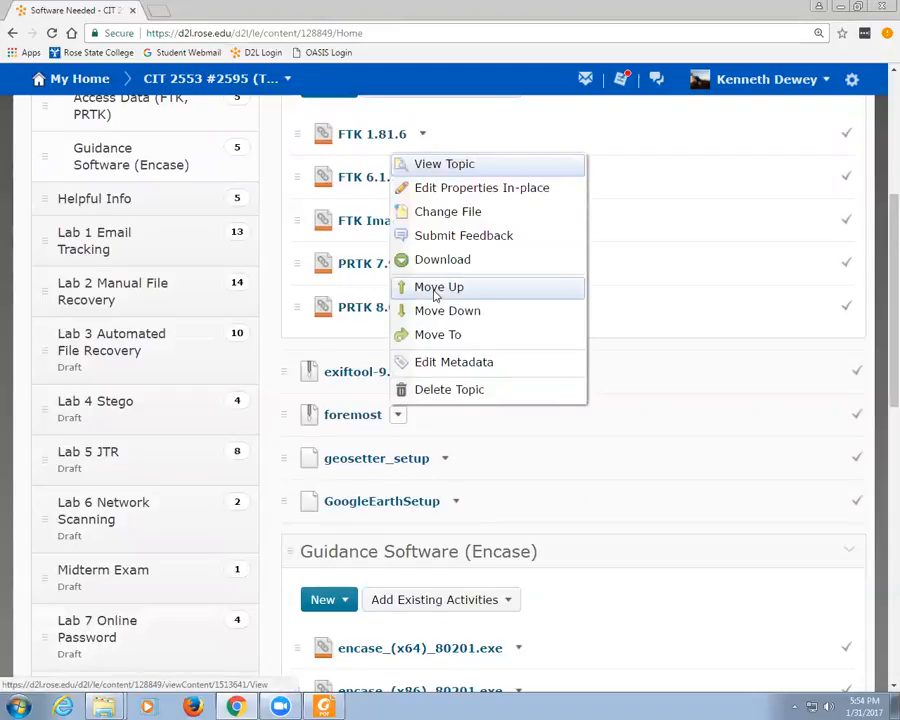
left_click(448, 259)
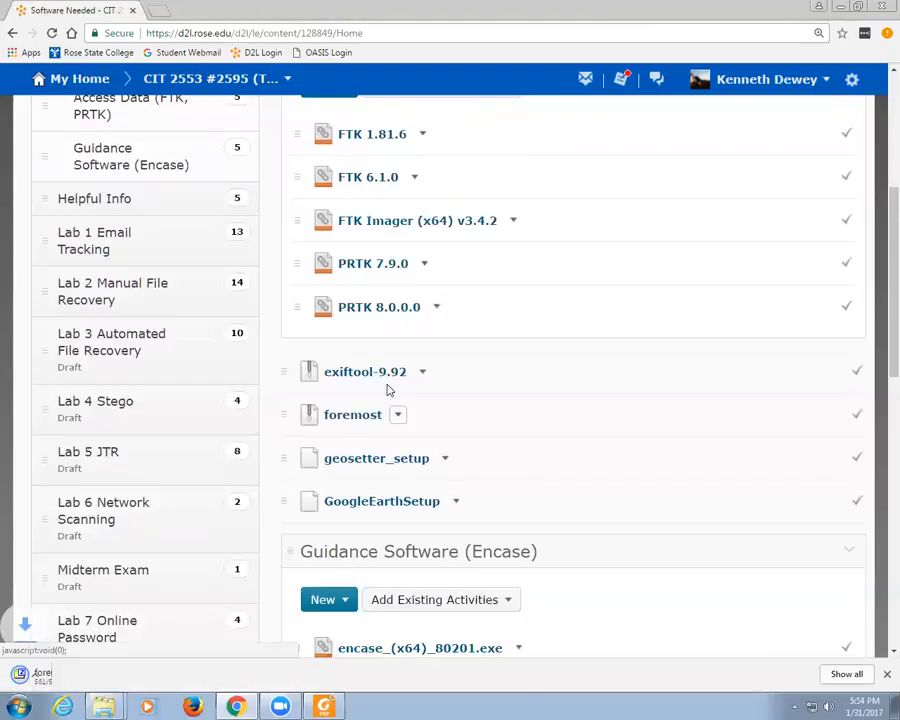
left_click(145, 684)
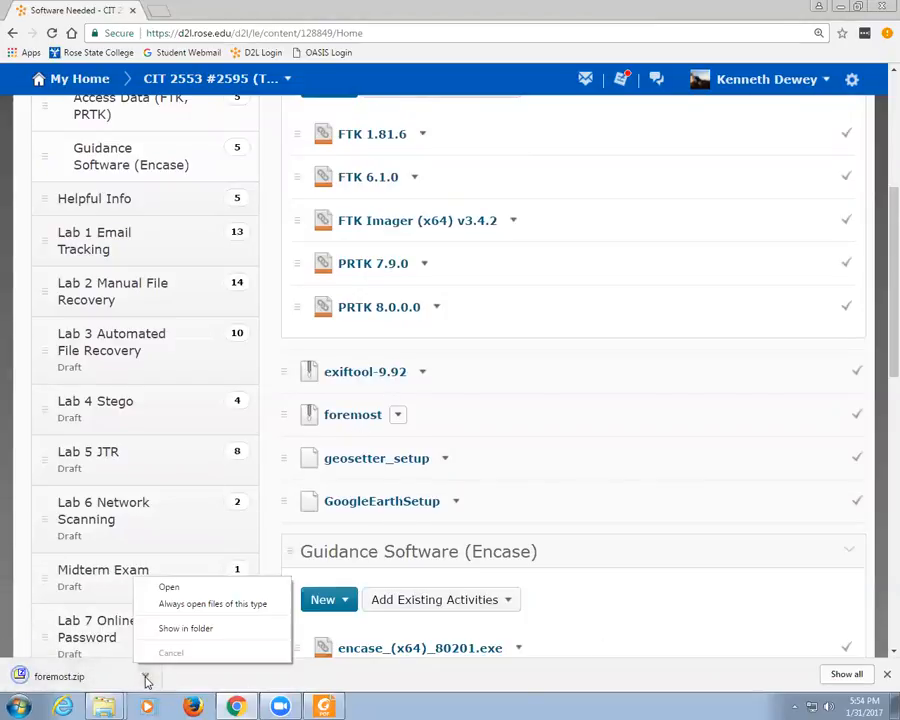
left_click(181, 627)
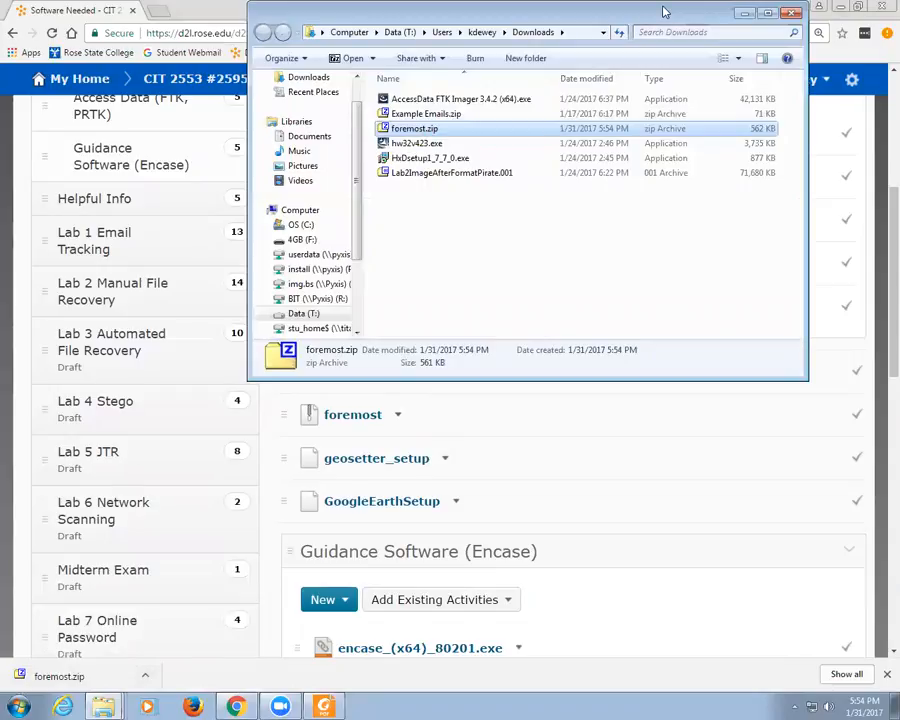
Step: Copy foremost.zip from Downloads and paste it into the root of OS (C:)
left_click_drag(663, 11, 597, 132)
right_click(350, 247)
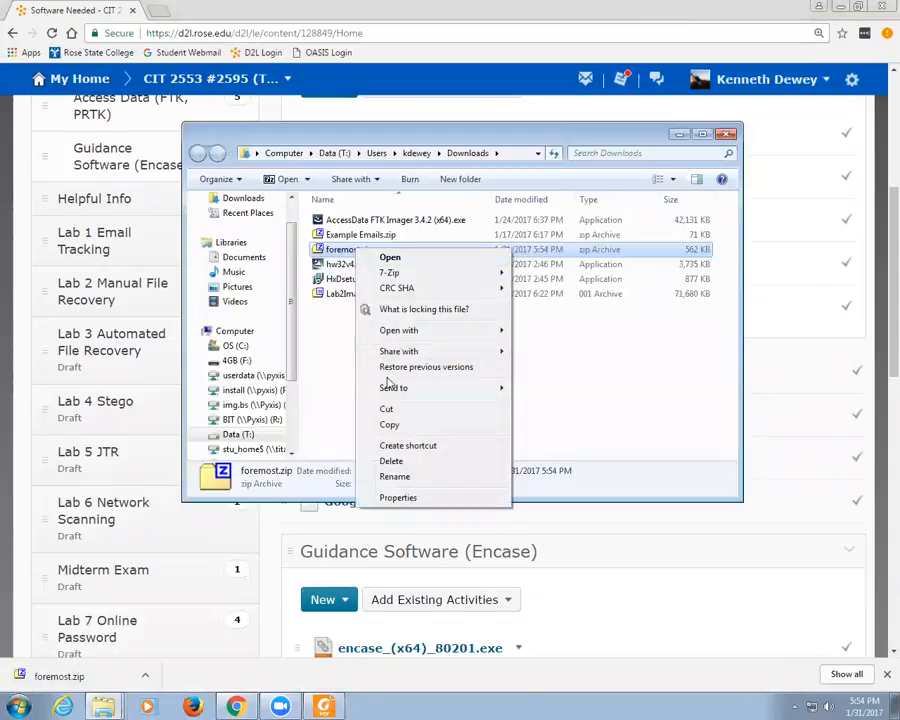
left_click(298, 371)
left_click(215, 345)
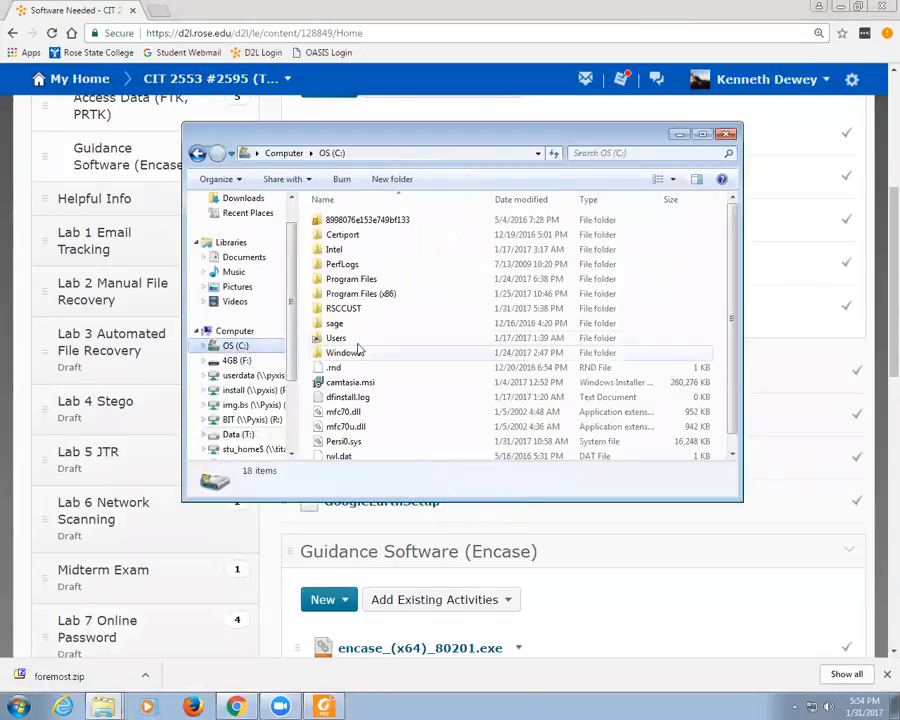
right_click(455, 450)
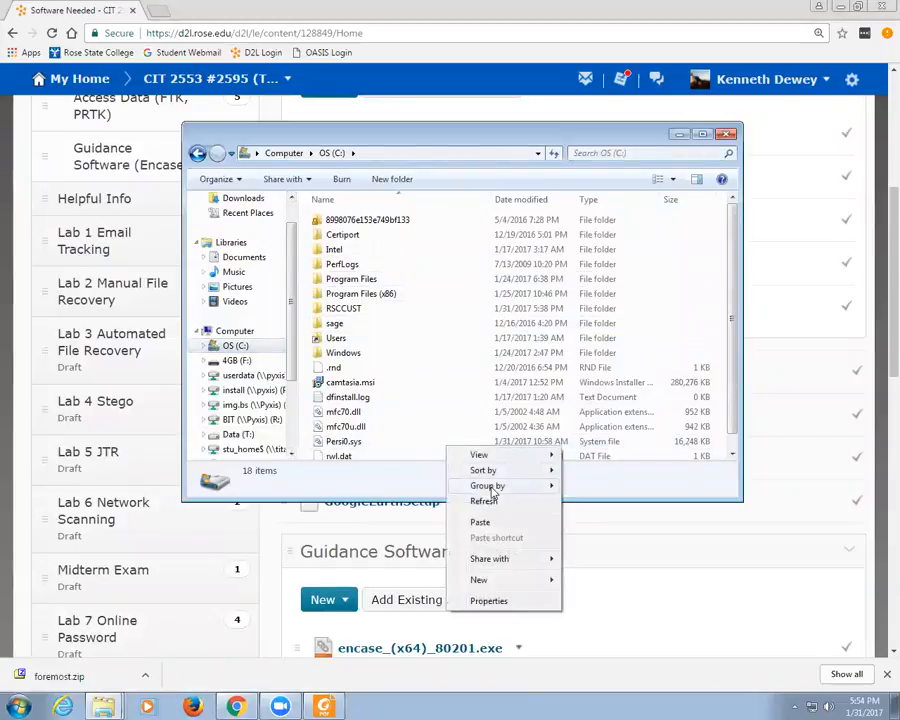
left_click(524, 520)
left_click(361, 455)
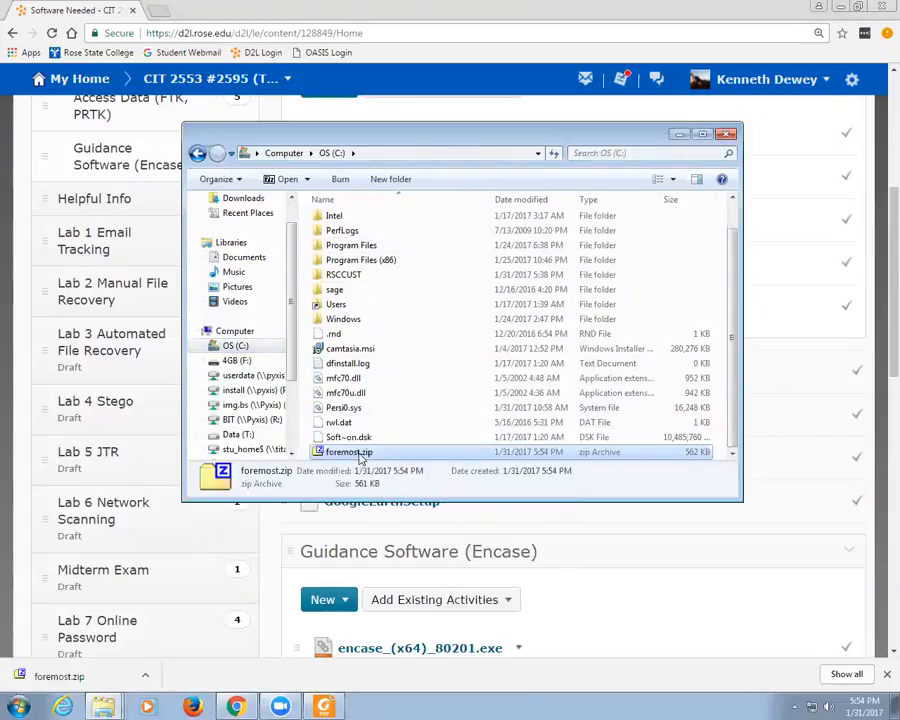
Step: Extract foremost.zip with 7-Zip to a "foremost\" folder and open that folder
left_click_drag(358, 454, 401, 446)
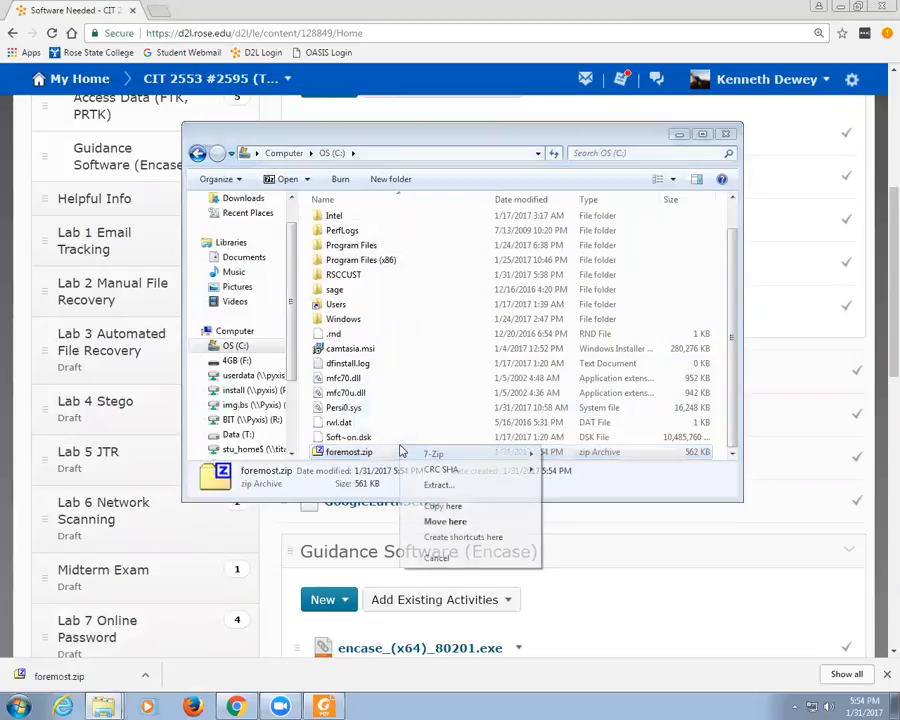
mouse_move(425, 455)
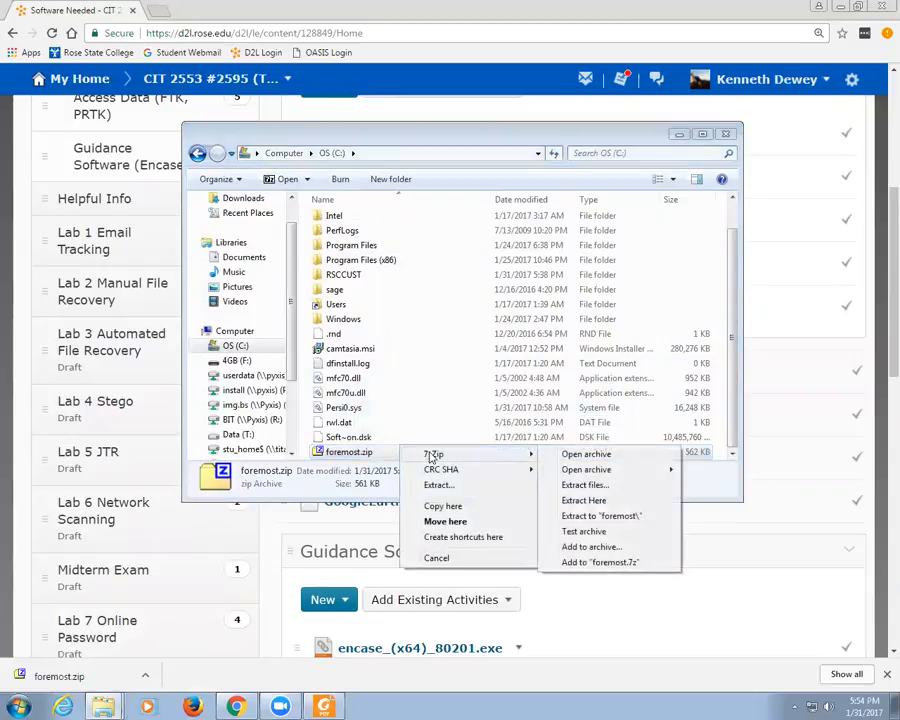
left_click(603, 517)
scroll(416, 406, "up", 1)
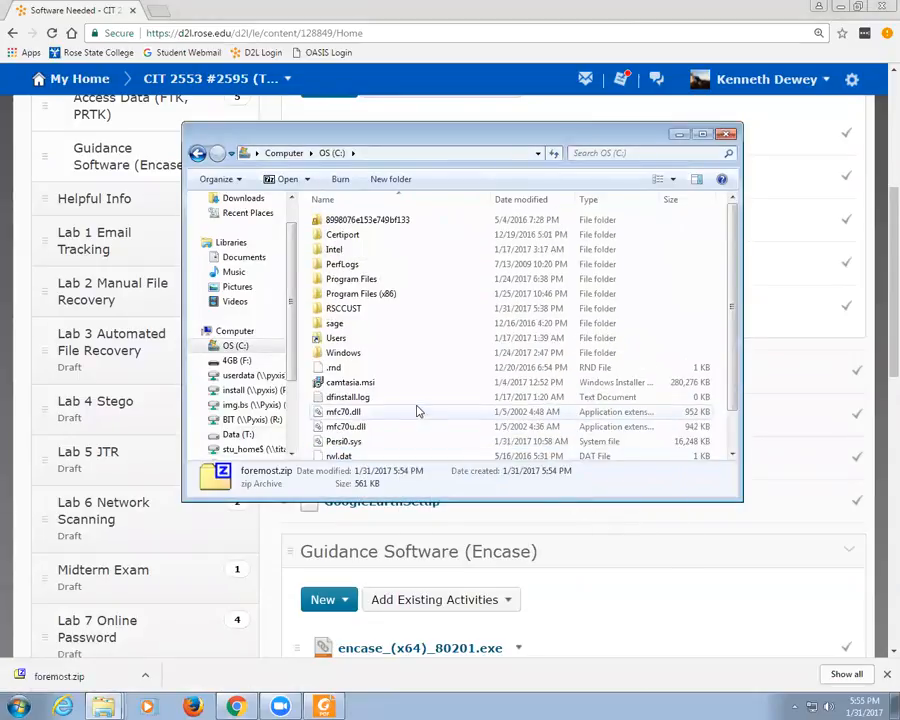
scroll(389, 370, "down", 1)
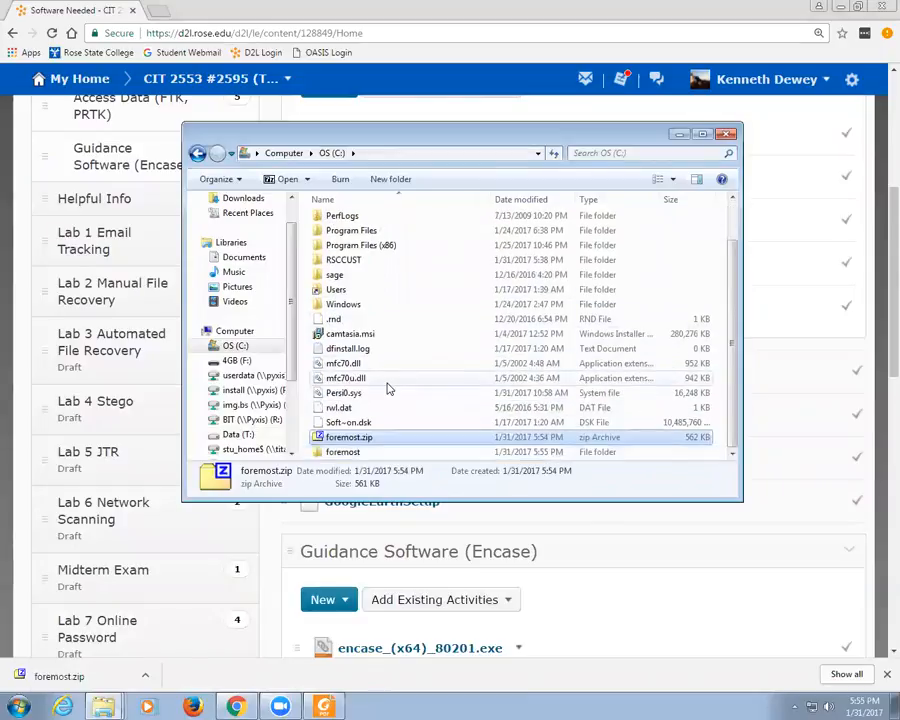
left_click(354, 452)
double_click(354, 452)
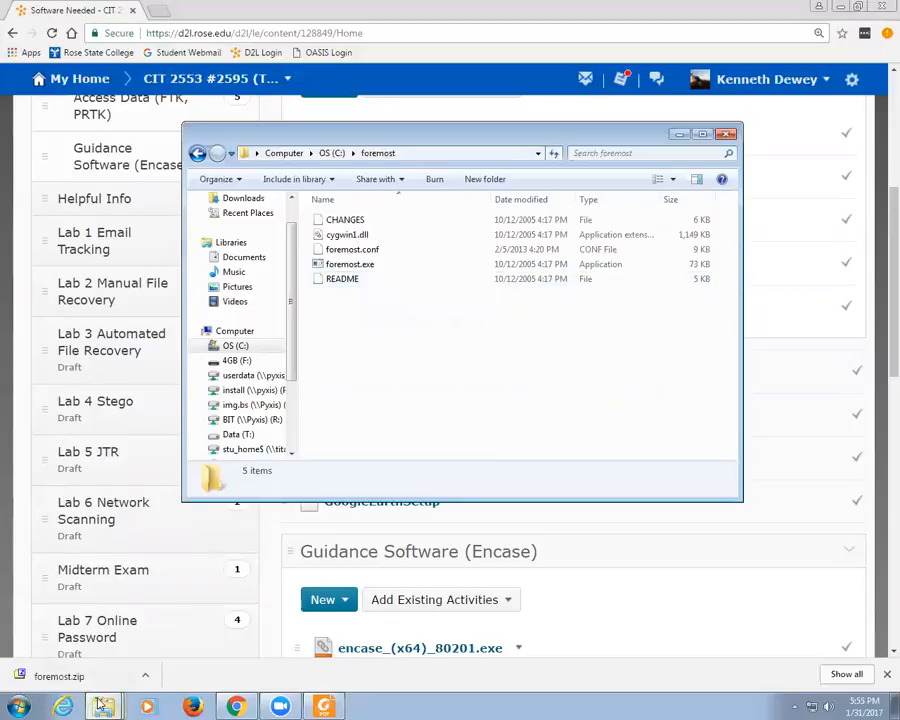
Step: Copy Lab2ImageFA2013.001 from the Lab 3 folder and paste it into the foremost folder
mouse_move(105, 703)
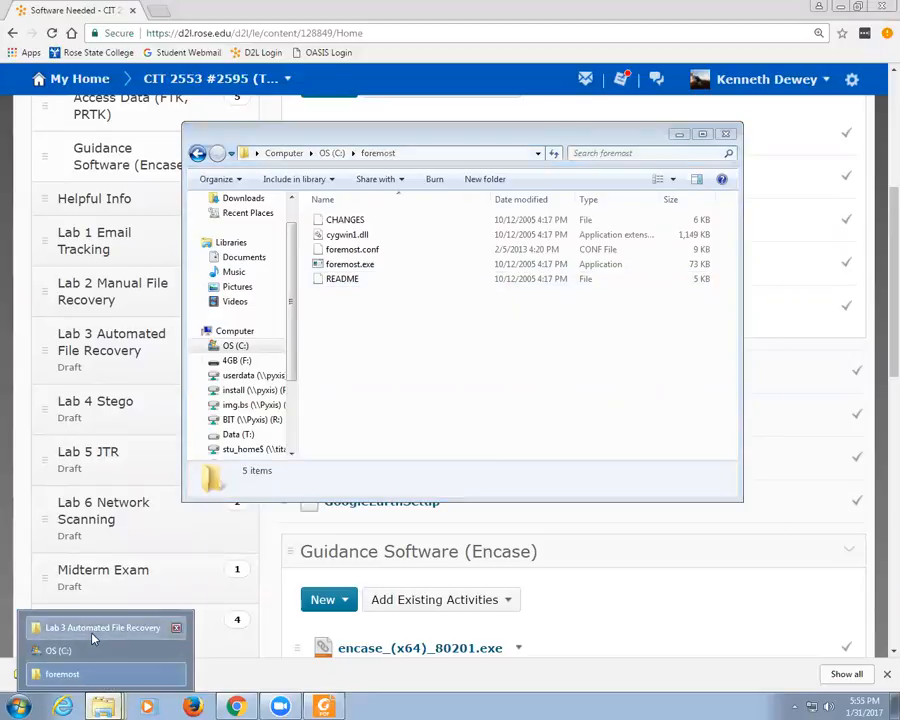
left_click(66, 627)
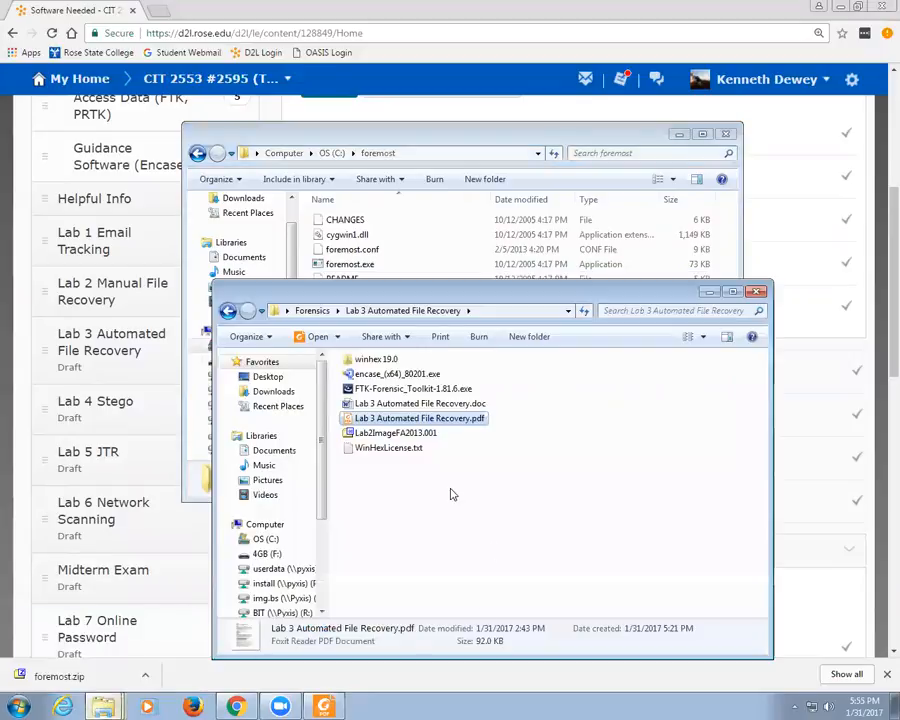
left_click(400, 433)
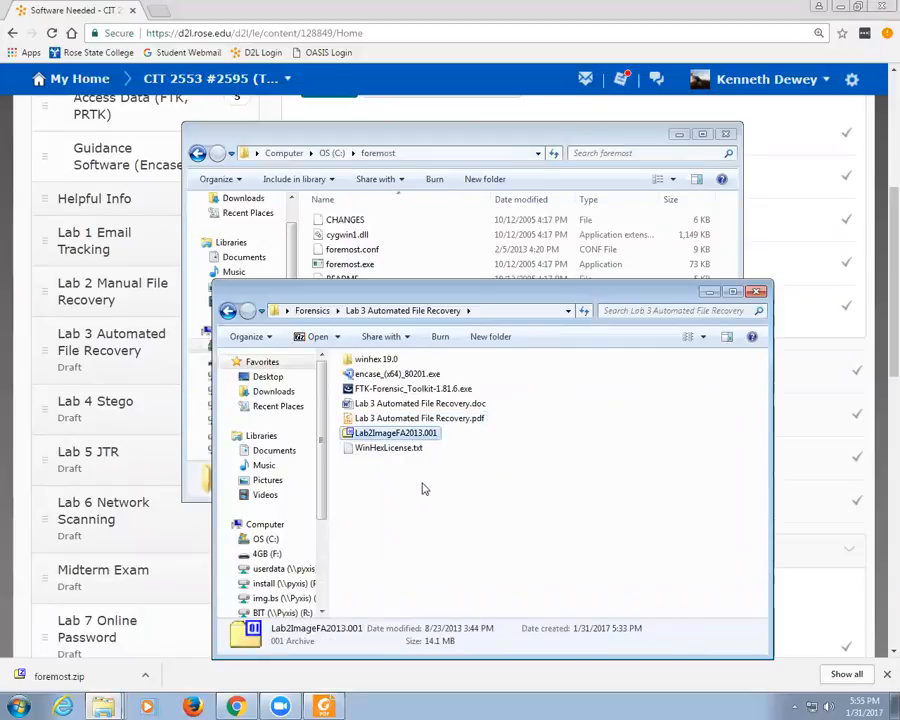
left_click(385, 140)
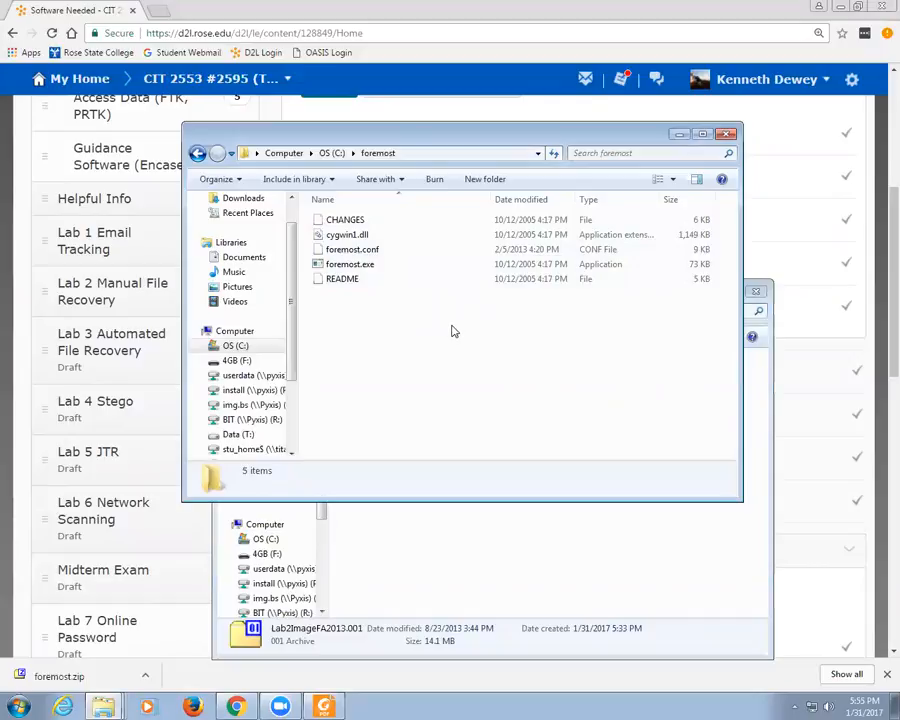
key("ctrl+v")
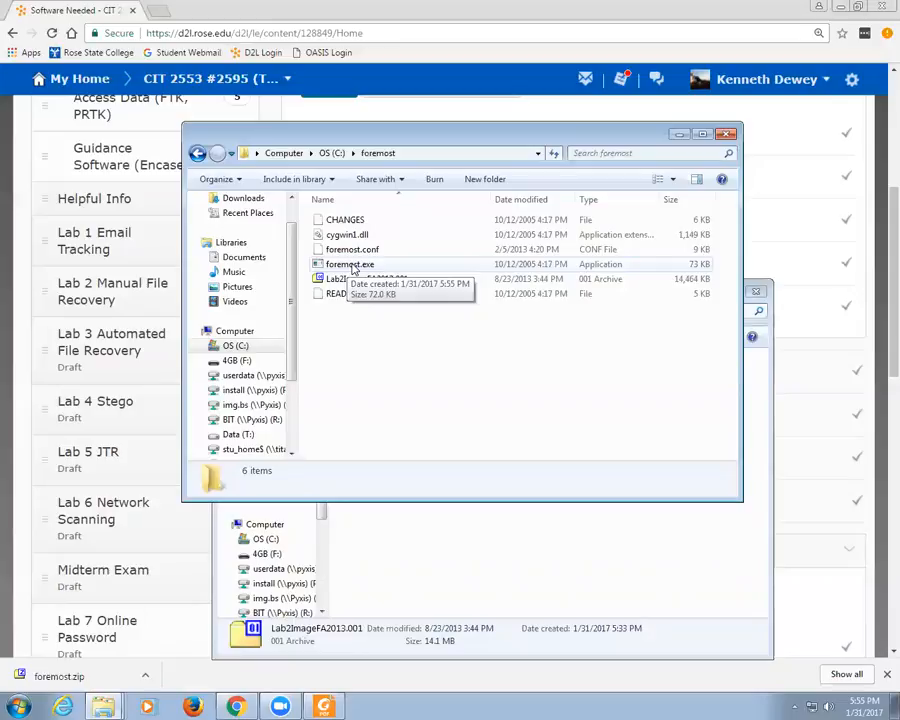
Step: Run foremost.exe once, close its console, then open a command prompt at C:\foremost via cmd
double_click(350, 265)
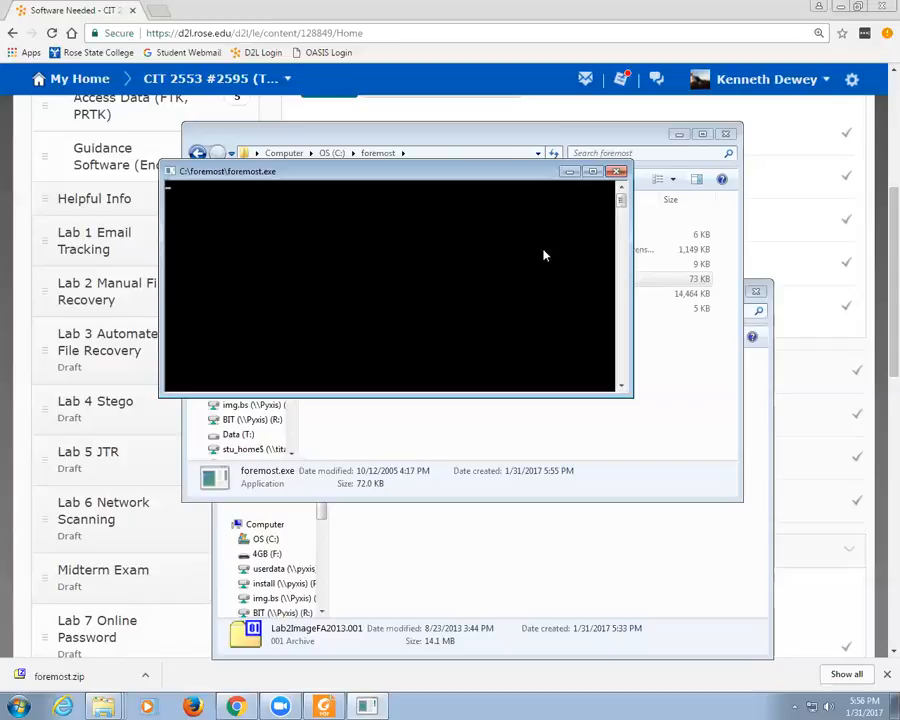
left_click(617, 171)
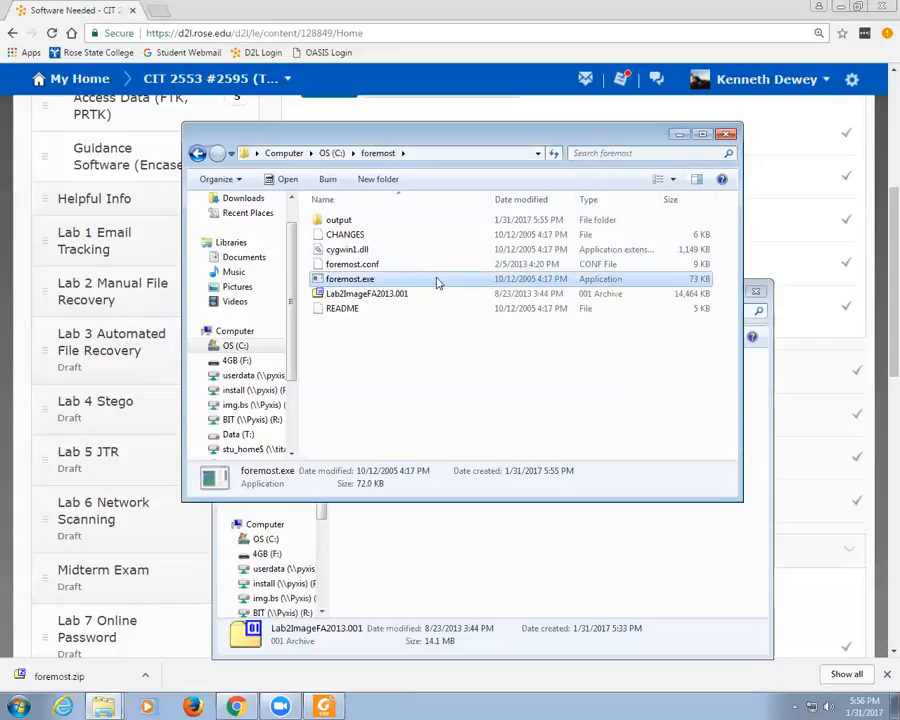
left_click(443, 152)
type("cmd")
key("Return")
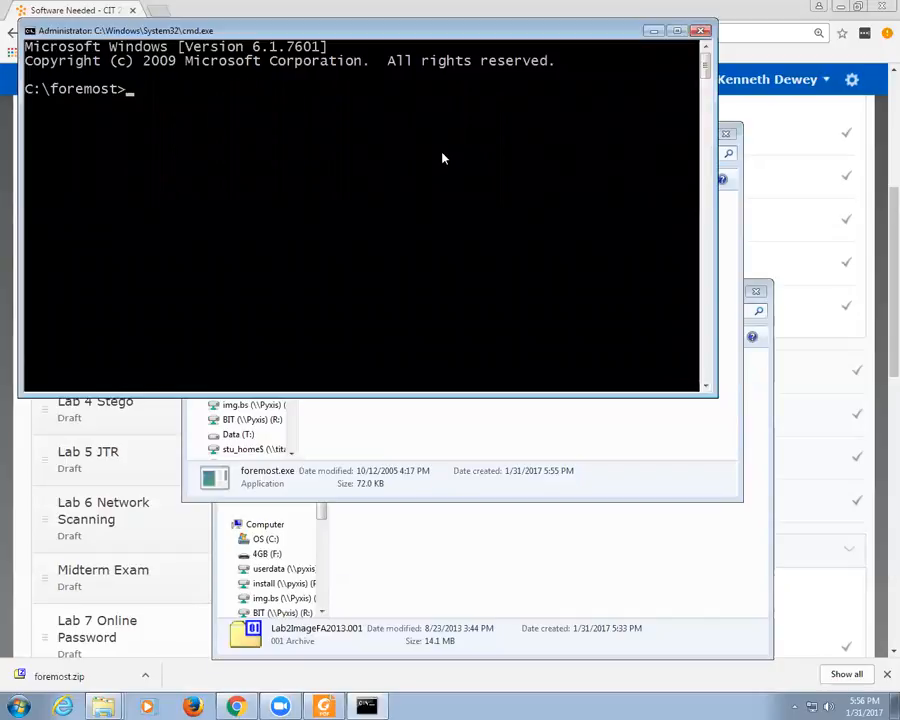
Step: Run foremost on Lab2ImageFA2013.001 from the command prompt
left_click(607, 444)
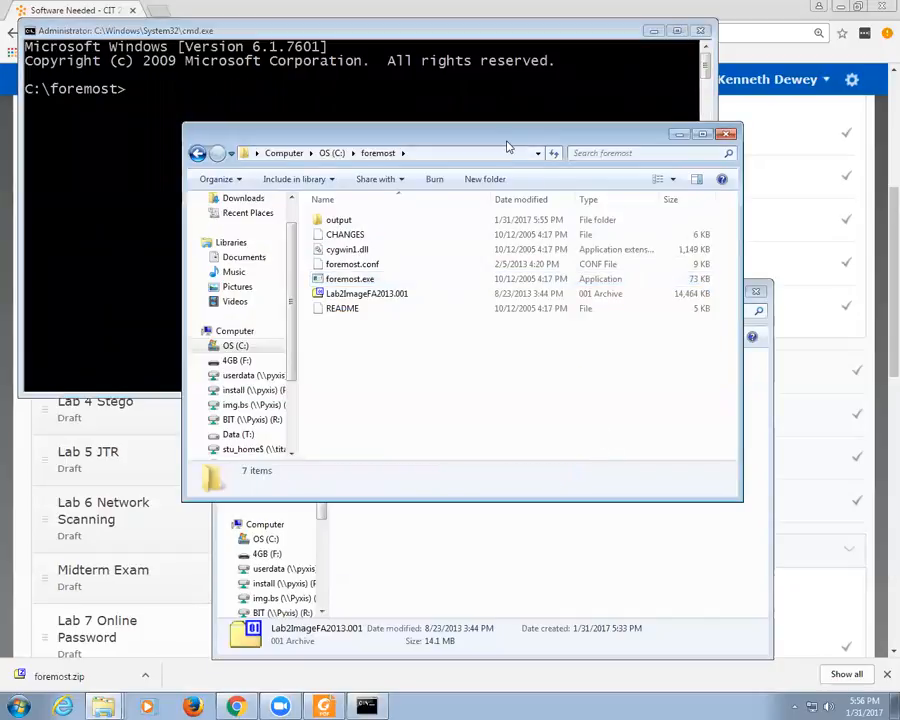
left_click_drag(505, 146, 554, 428)
left_click(458, 288)
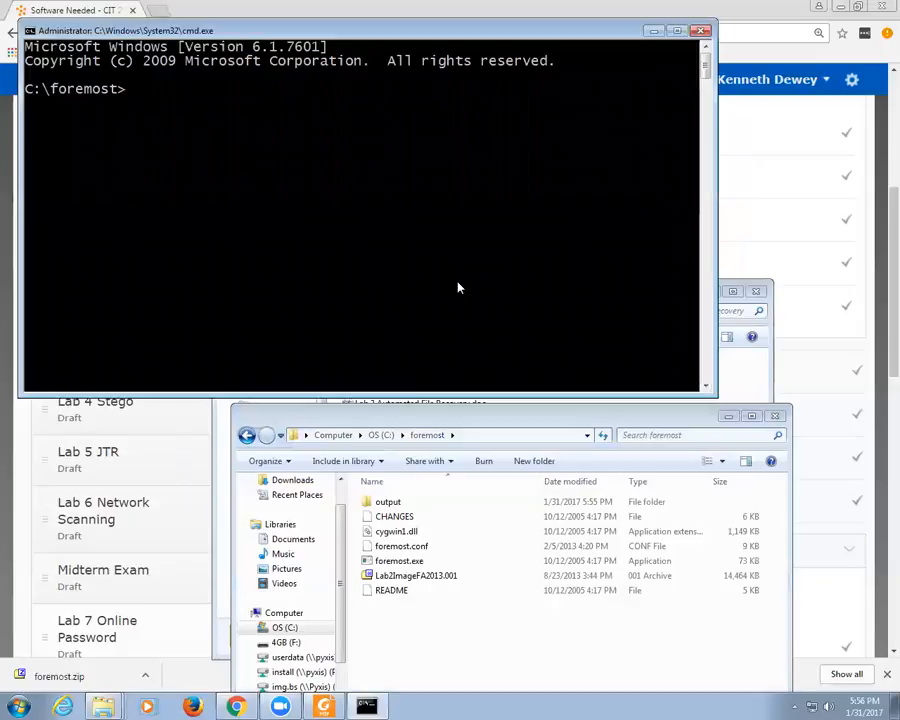
type("foremost")
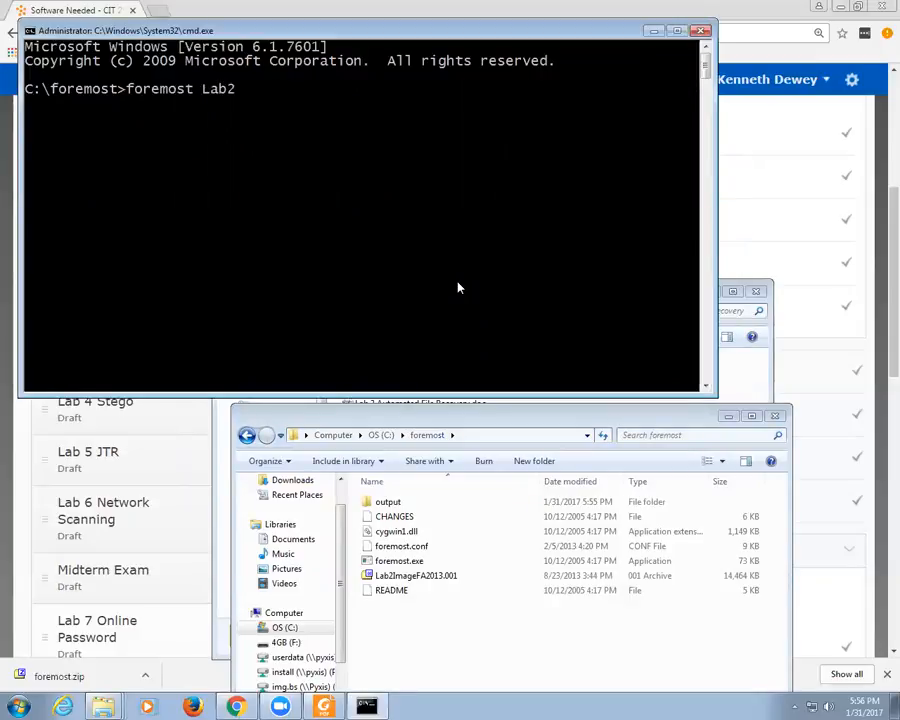
type(" Lab2")
key("Tab")
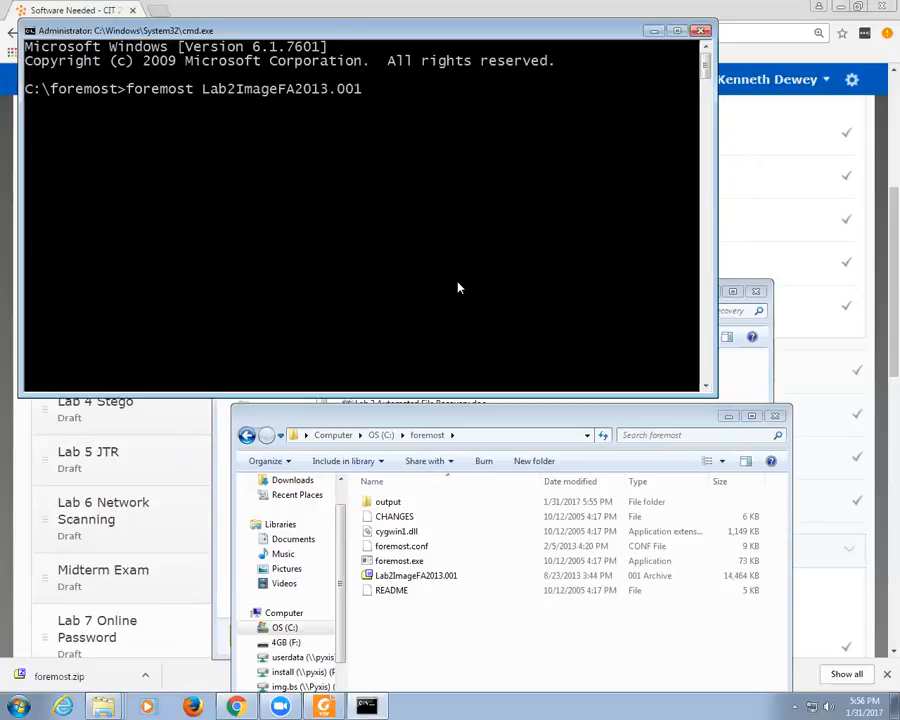
key("Return")
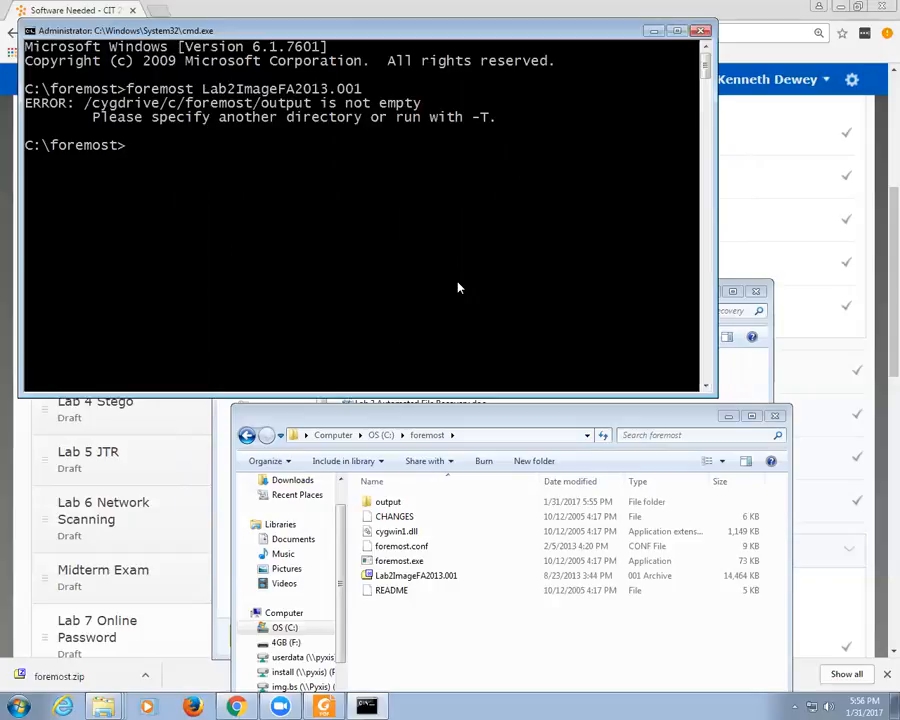
Step: Delete the non-empty output folder and rerun the recalled foremost command
left_click(405, 507)
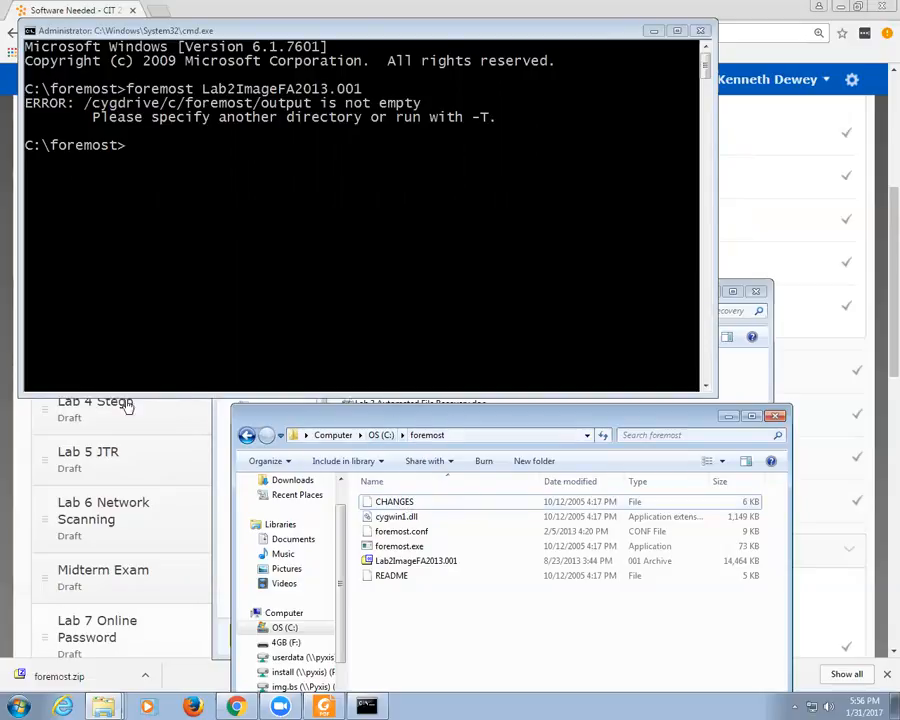
left_click(211, 342)
key("Up")
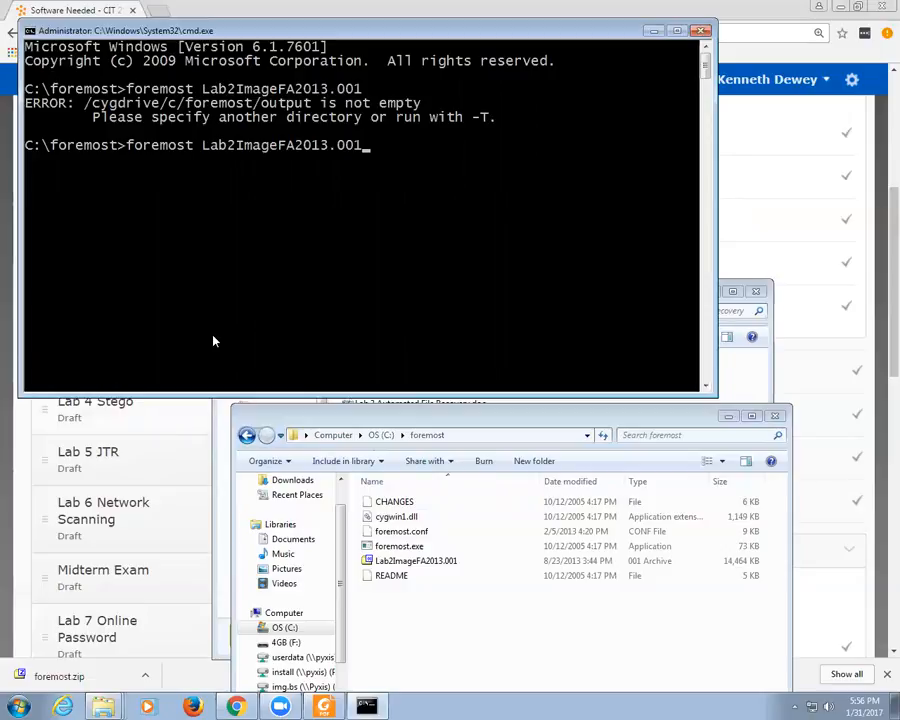
key("Return")
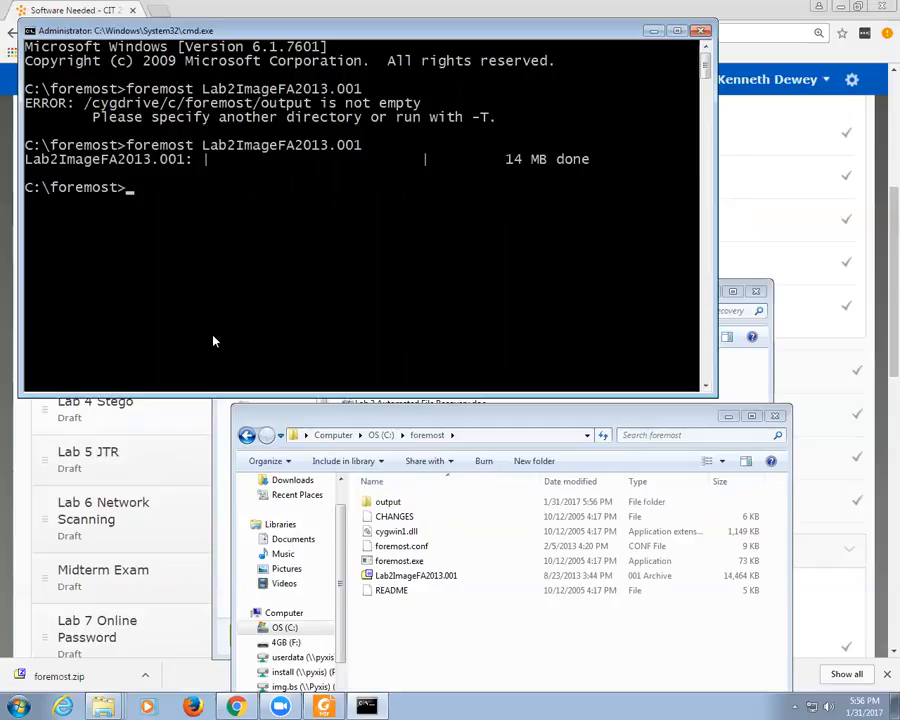
Step: Open the output folder and briefly view audit.txt in the default editor before closing it
double_click(386, 503)
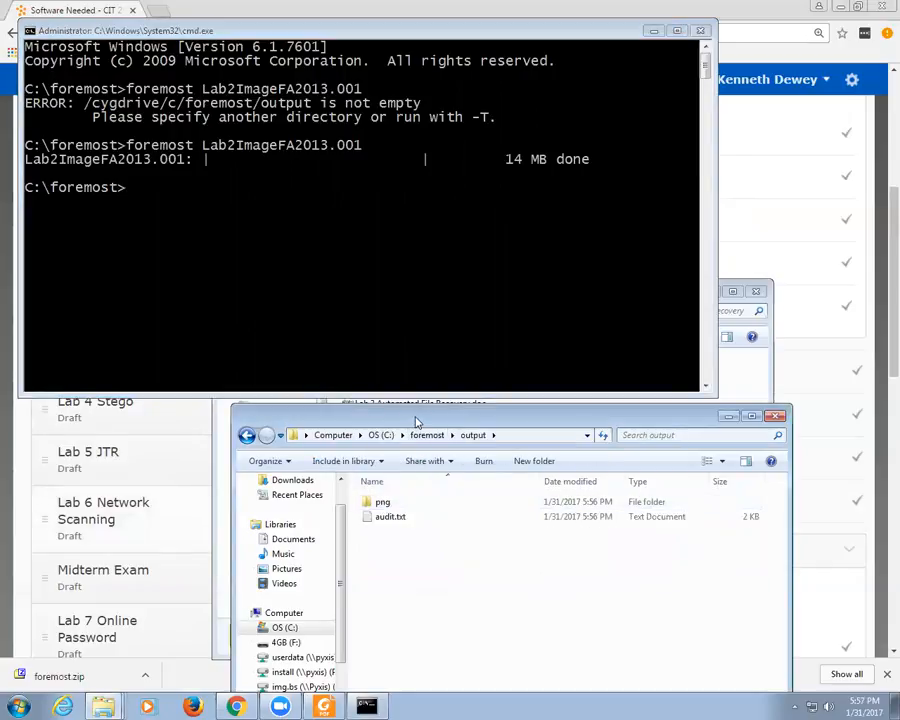
left_click_drag(415, 419, 366, 214)
double_click(340, 312)
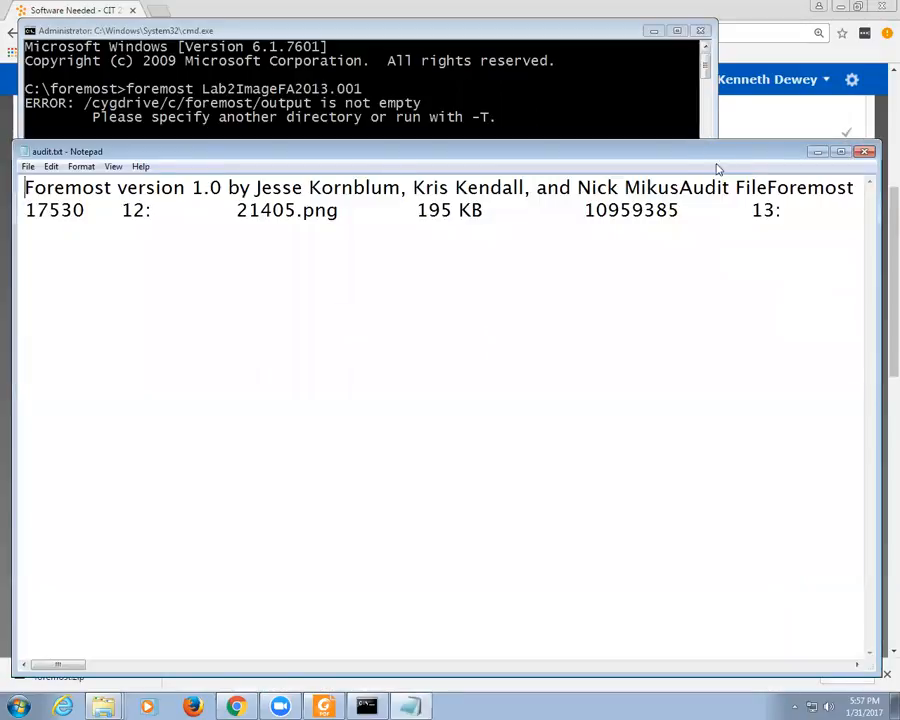
left_click(864, 152)
Step: Open audit.txt in TextPad, read the 15-PNG extraction report, and close TextPad
right_click(343, 313)
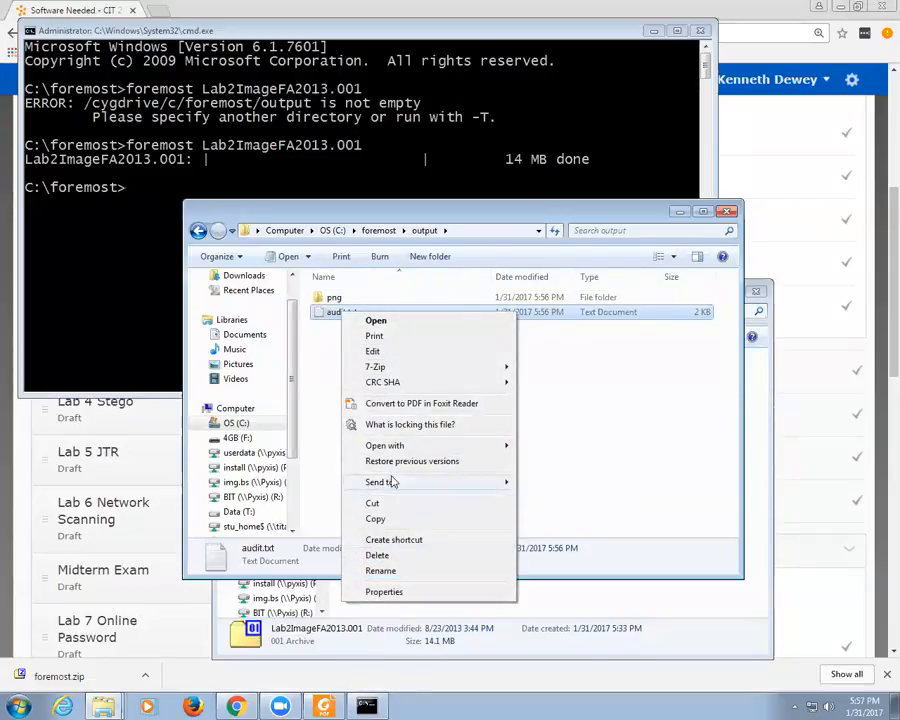
mouse_move(420, 446)
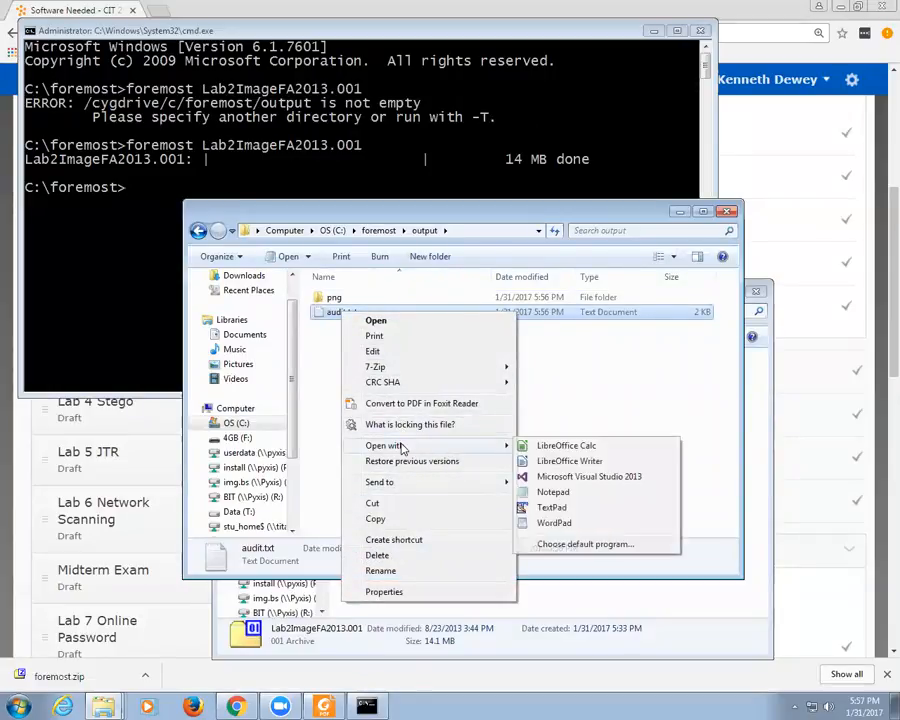
left_click(562, 508)
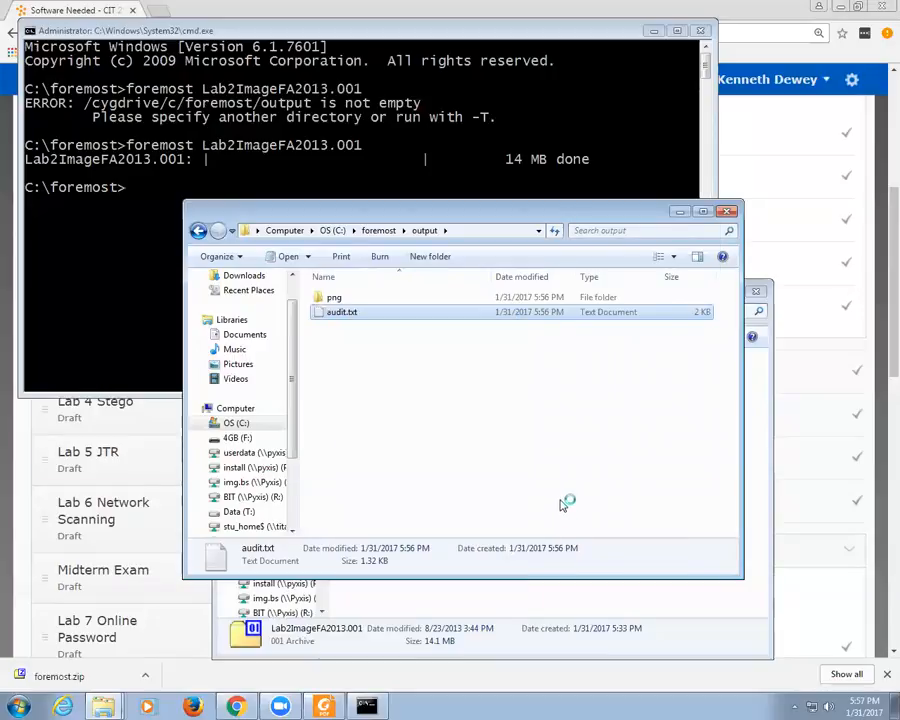
scroll(515, 318, "down", 6)
scroll(515, 318, "up", 5)
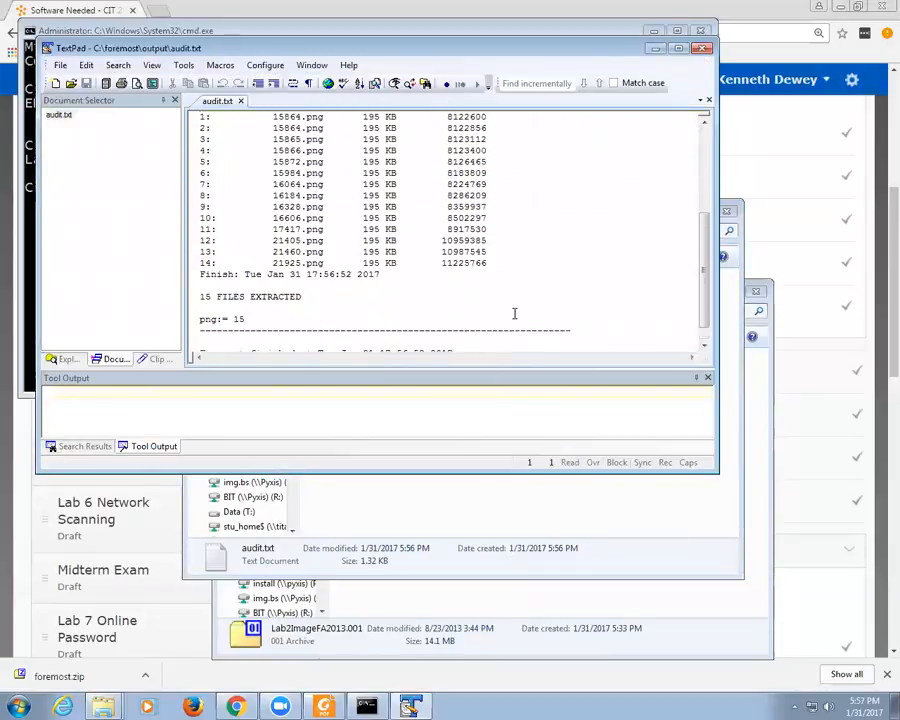
scroll(516, 315, "down", 2)
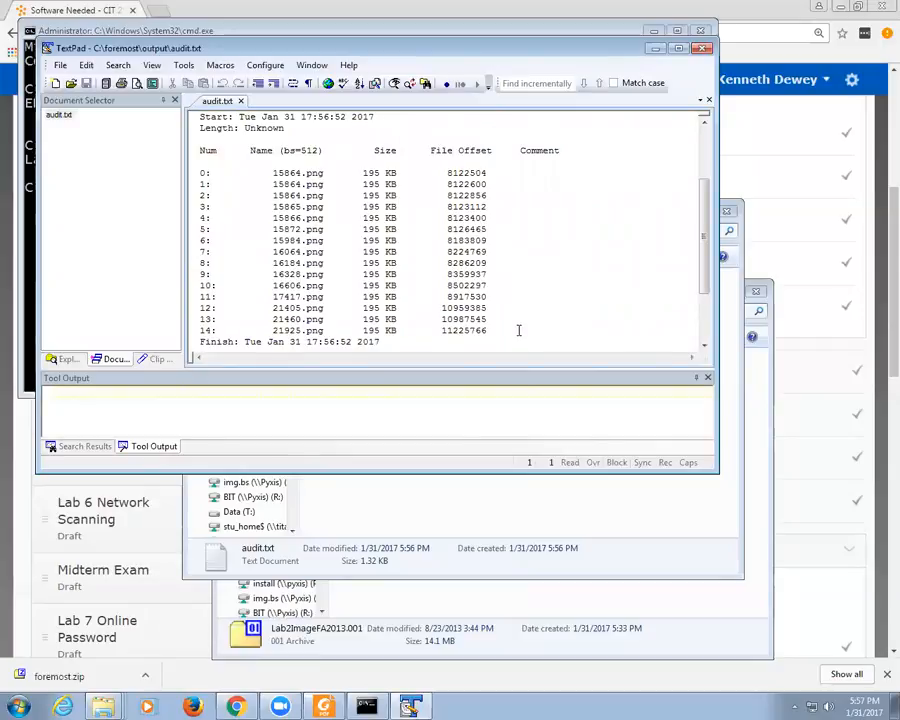
key("alt+F4")
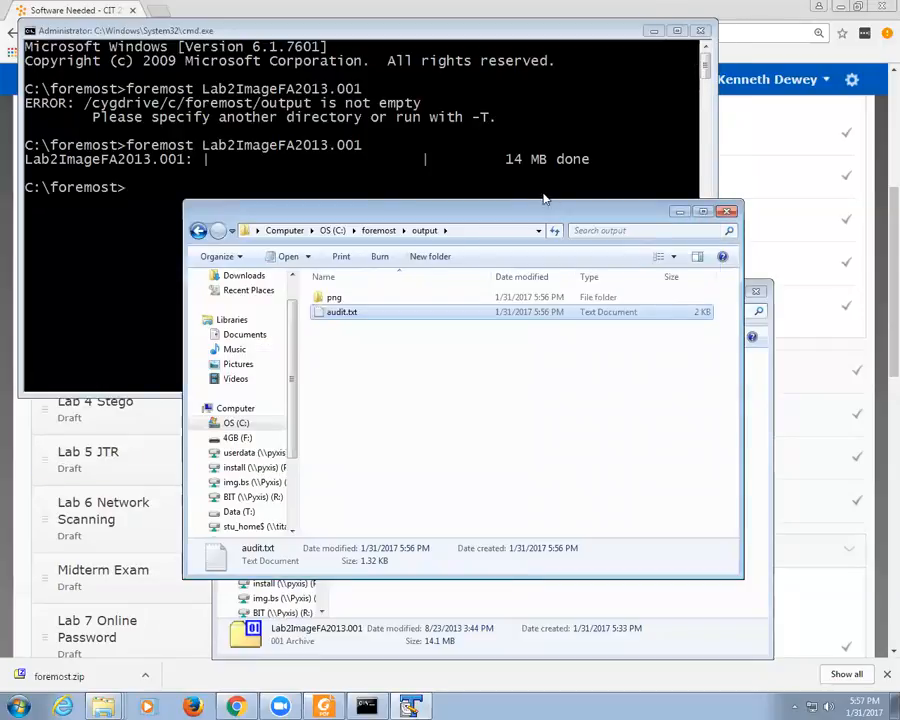
Step: Open the png folder and view 00015864_1.png, 00015864_2.png and 00015864.png, each reported damaged
double_click(334, 297)
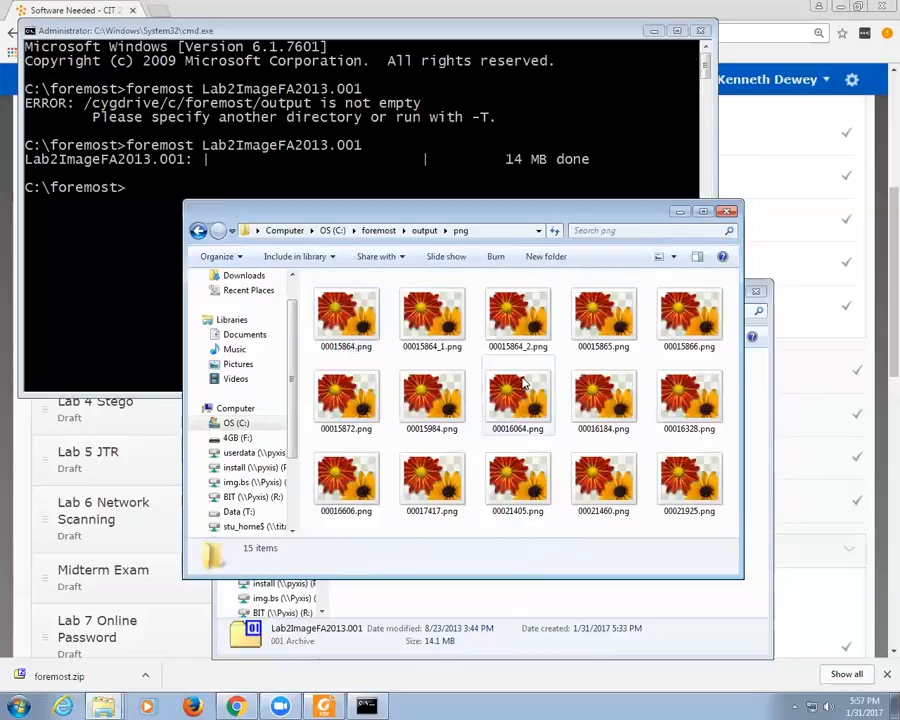
double_click(442, 318)
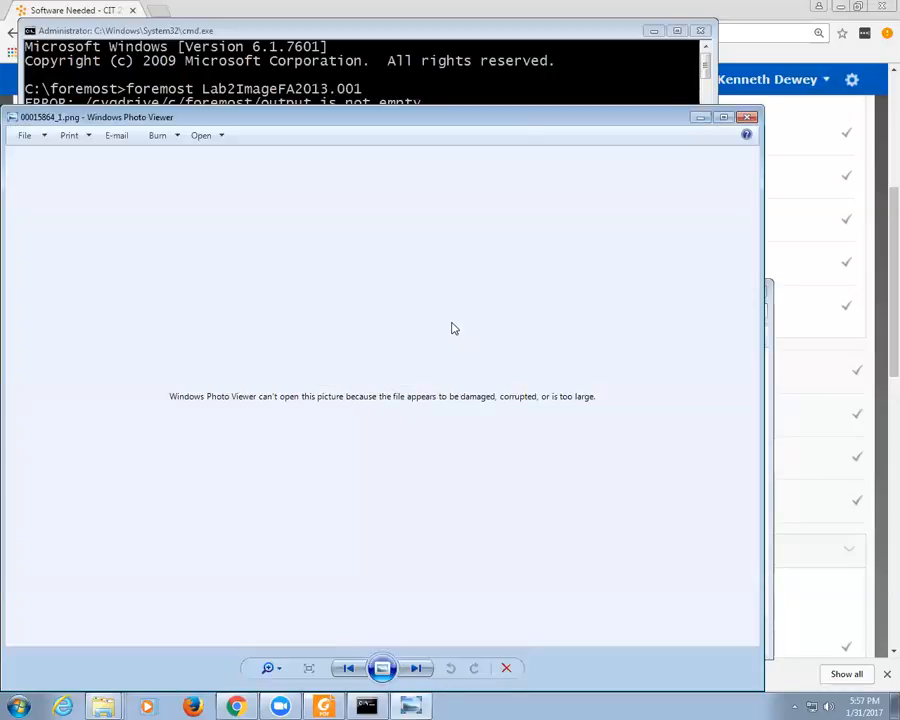
left_click(746, 117)
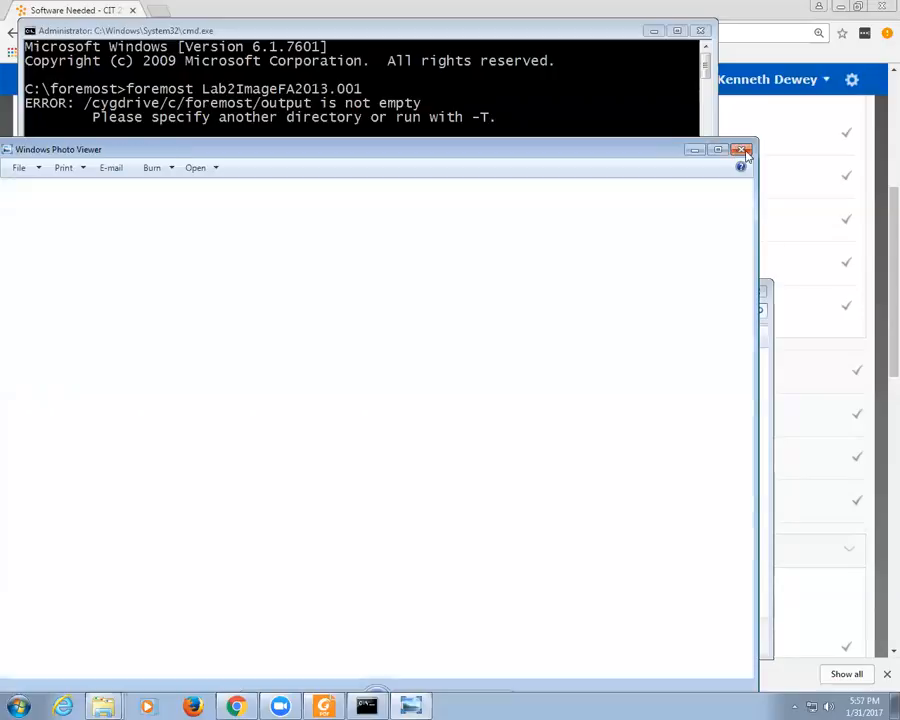
double_click(377, 212)
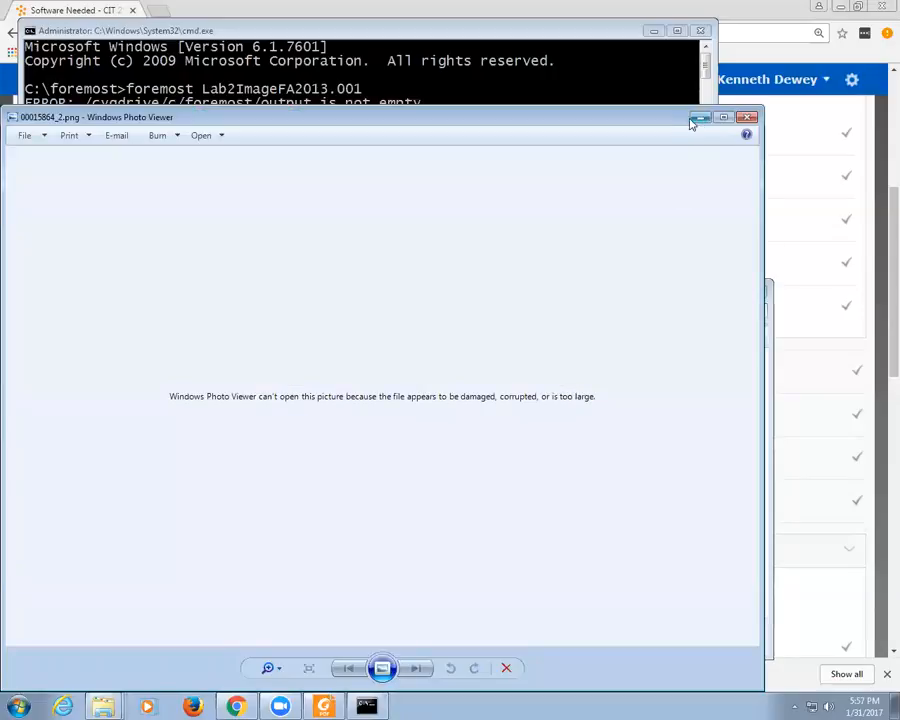
left_click(746, 117)
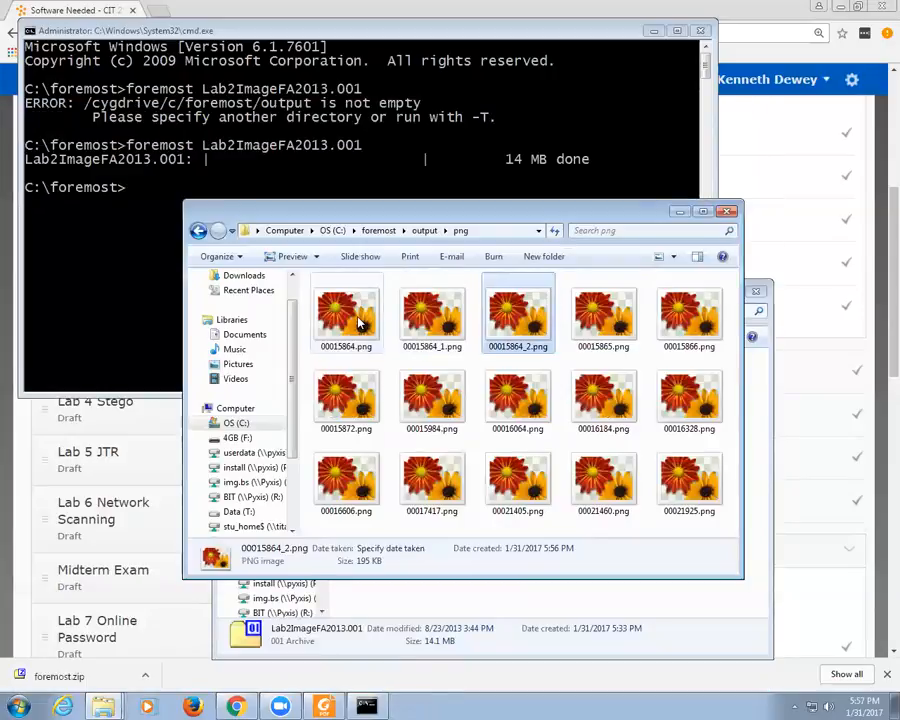
double_click(359, 322)
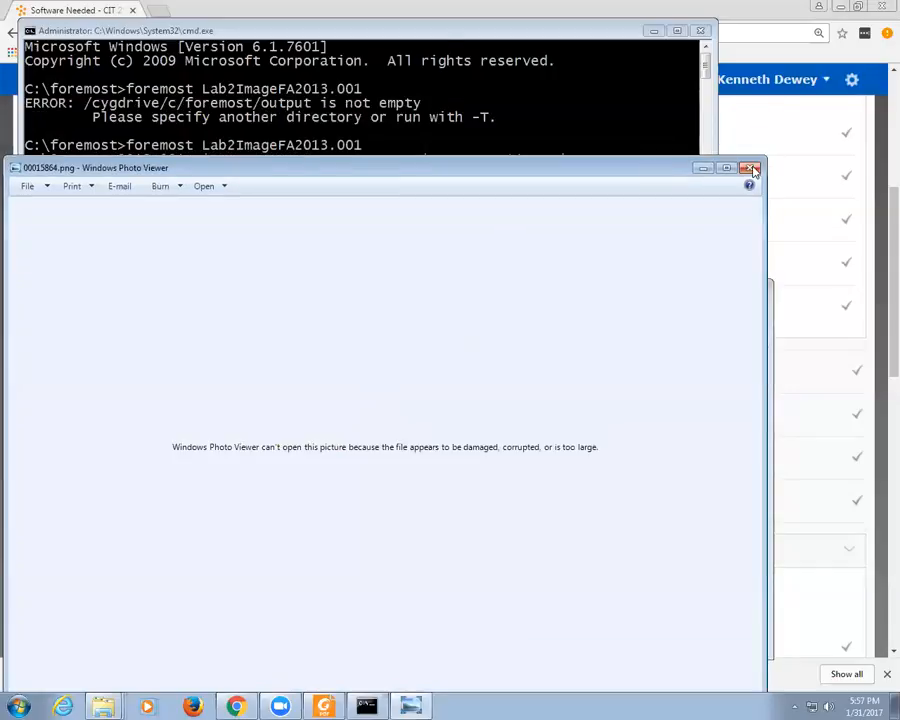
left_click(754, 170)
Step: View 00016064.png, 00015984.png and 00021925.png, closing each damaged-file viewer
double_click(512, 392)
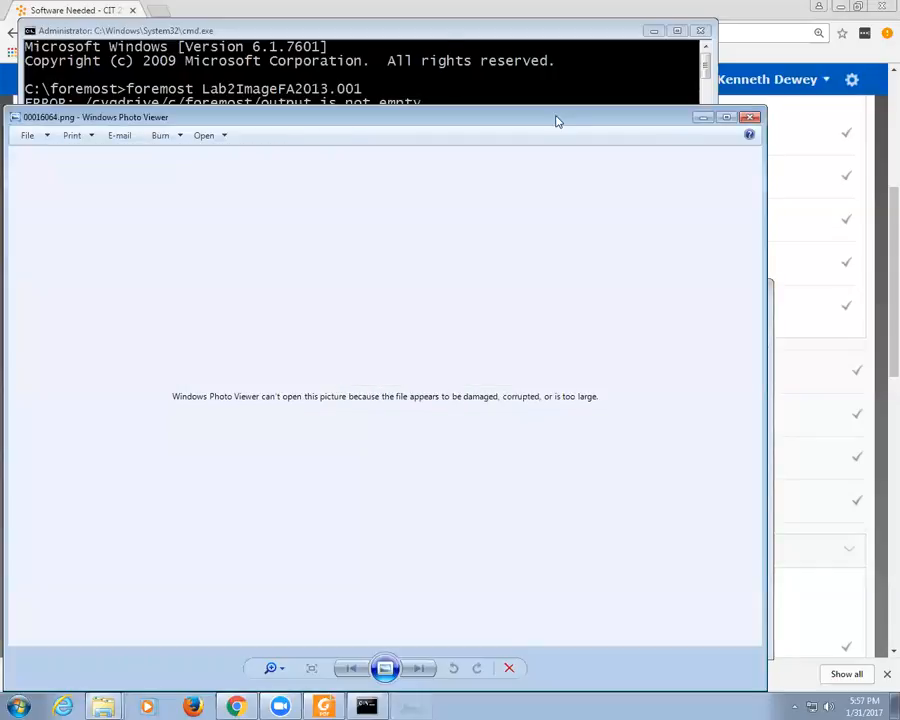
left_click_drag(556, 117, 565, 189)
left_click(757, 189)
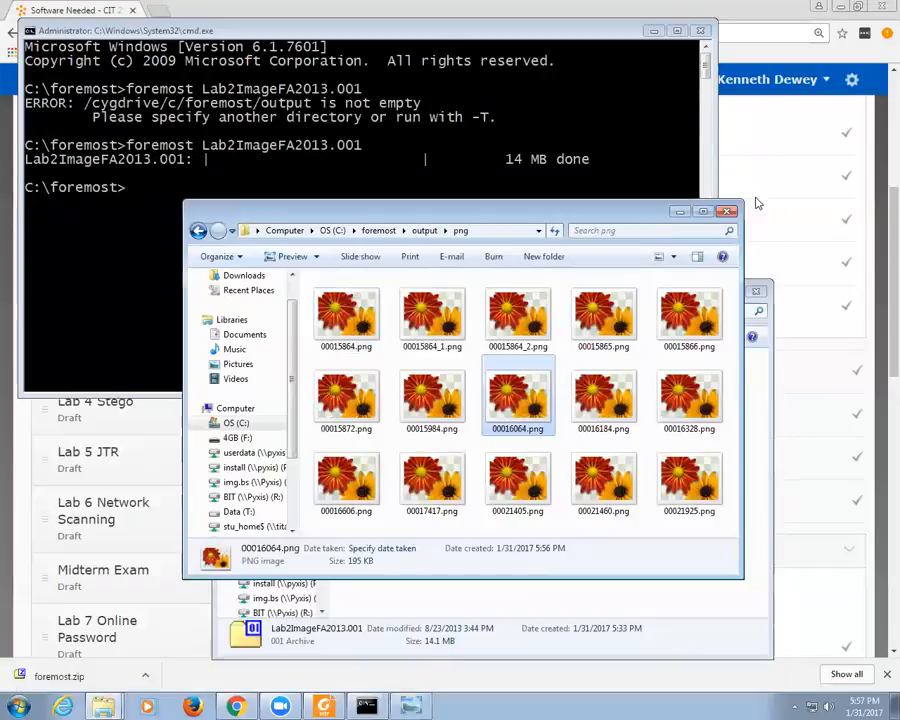
double_click(459, 401)
left_click_drag(536, 118, 538, 206)
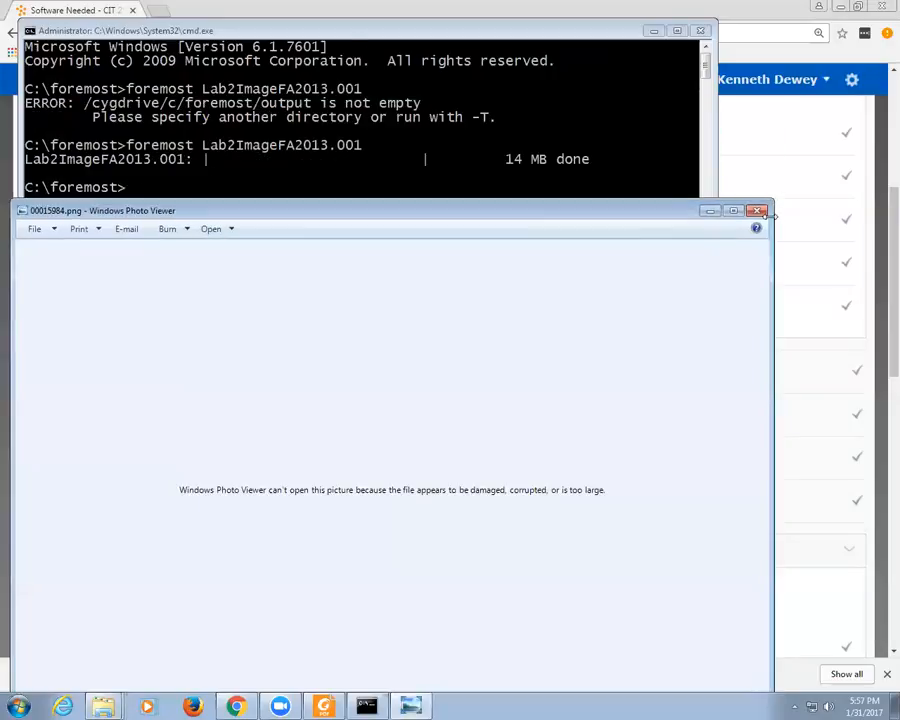
left_click(757, 206)
double_click(683, 487)
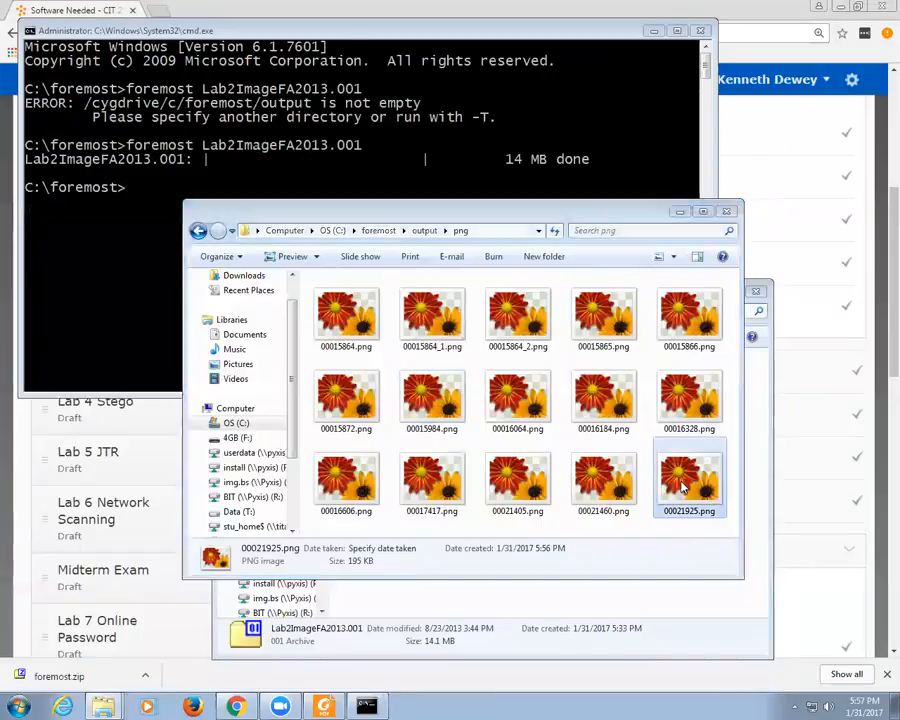
left_click_drag(522, 126, 524, 199)
left_click(773, 191)
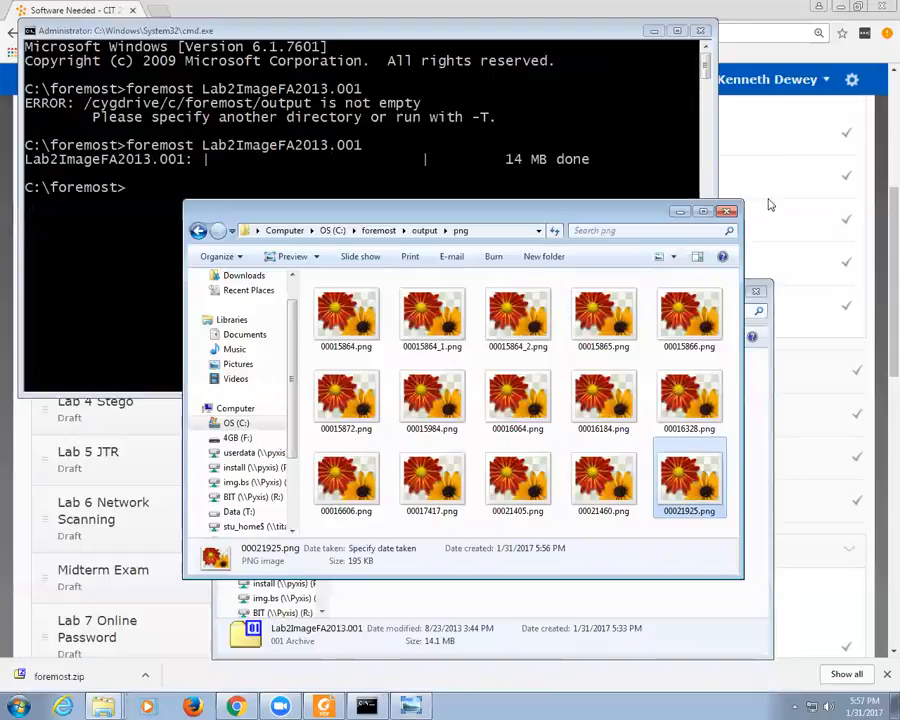
Step: Return to the Lab 3 PDF's Assignment section and highlight the note about adding custom Foremost signatures
left_click(325, 705)
scroll(355, 480, "up", 5)
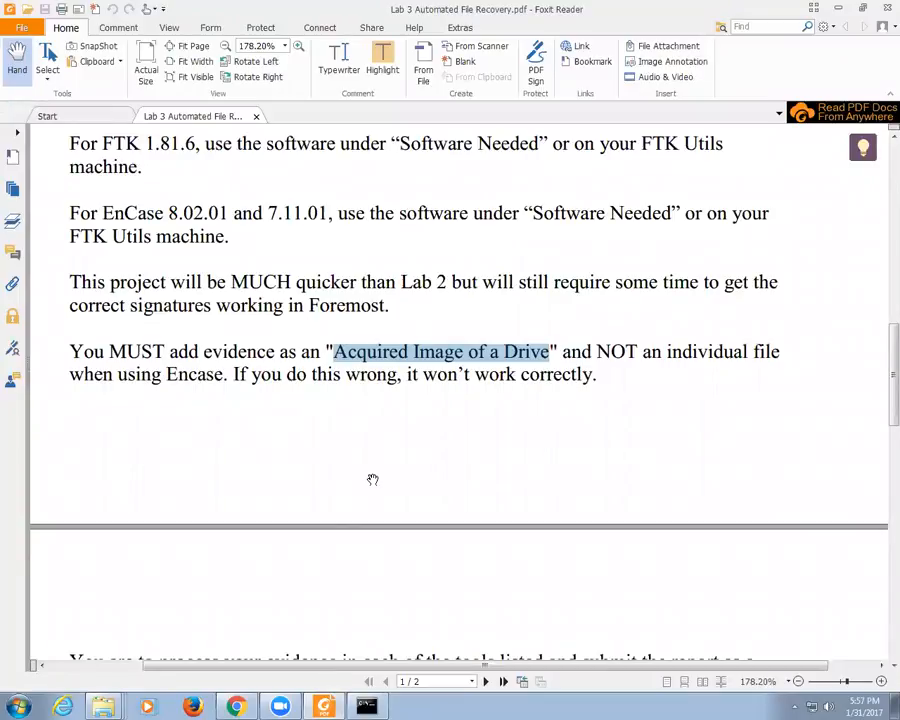
scroll(372, 480, "up", 3)
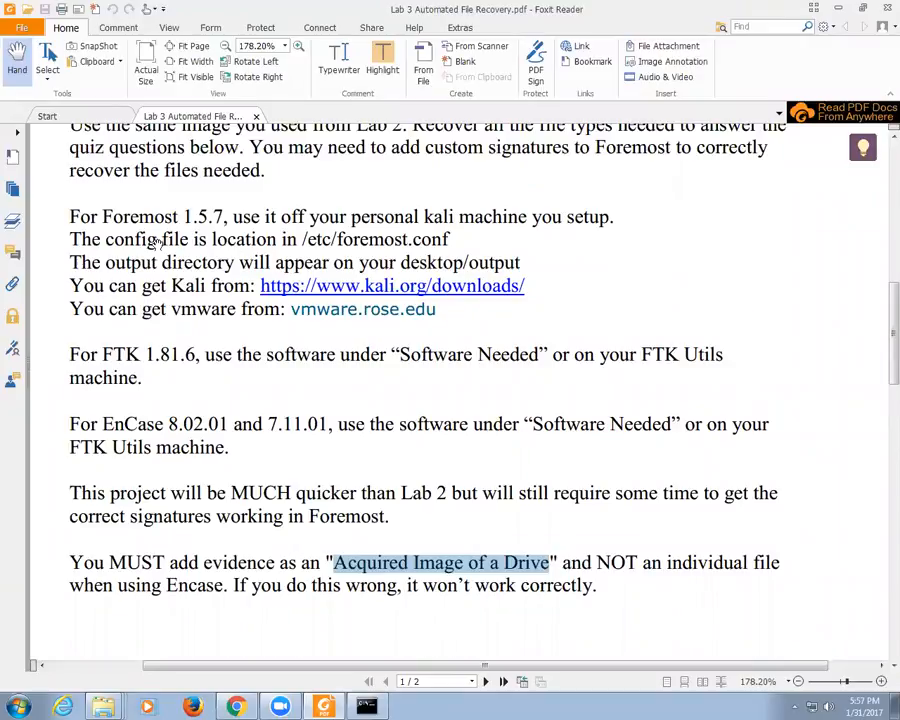
scroll(156, 258, "up", 2)
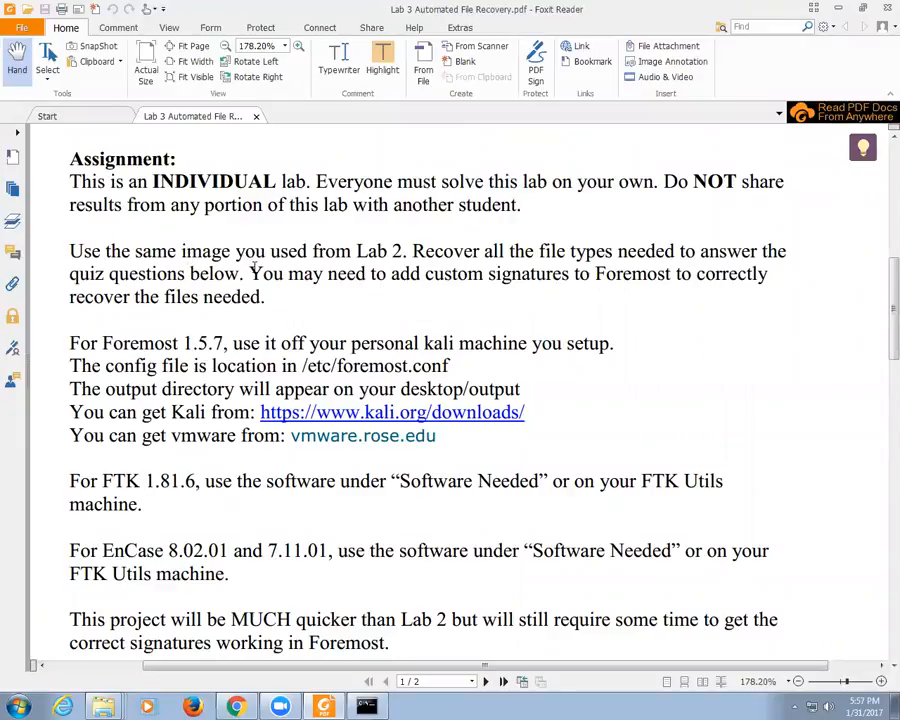
left_click_drag(254, 267, 324, 294)
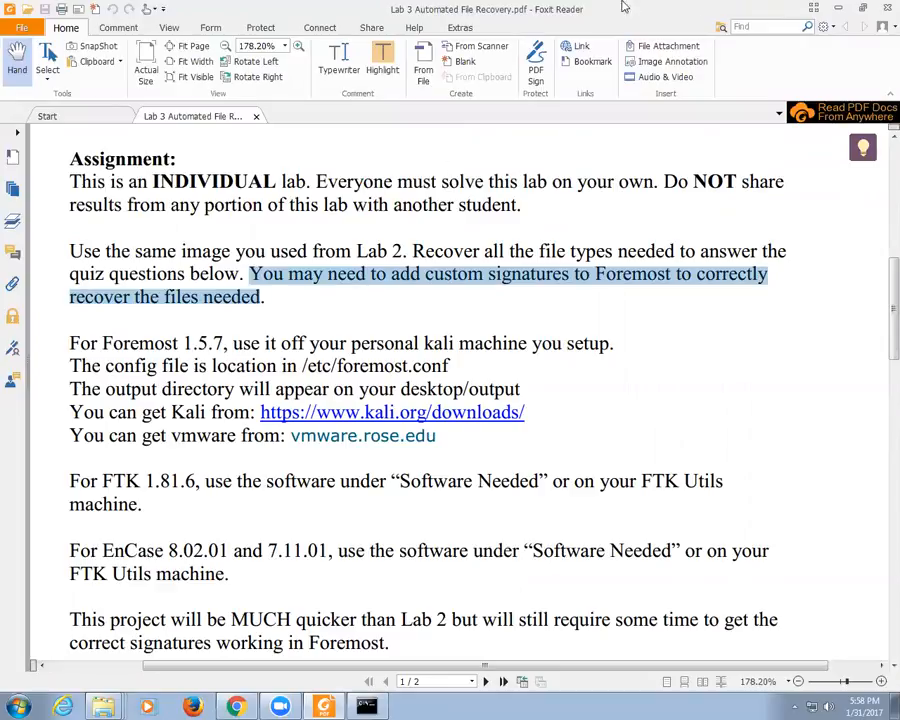
Step: Set the PDF aside and select foremost.conf in the C:\foremost folder, bringing up its context menu
left_click(840, 8)
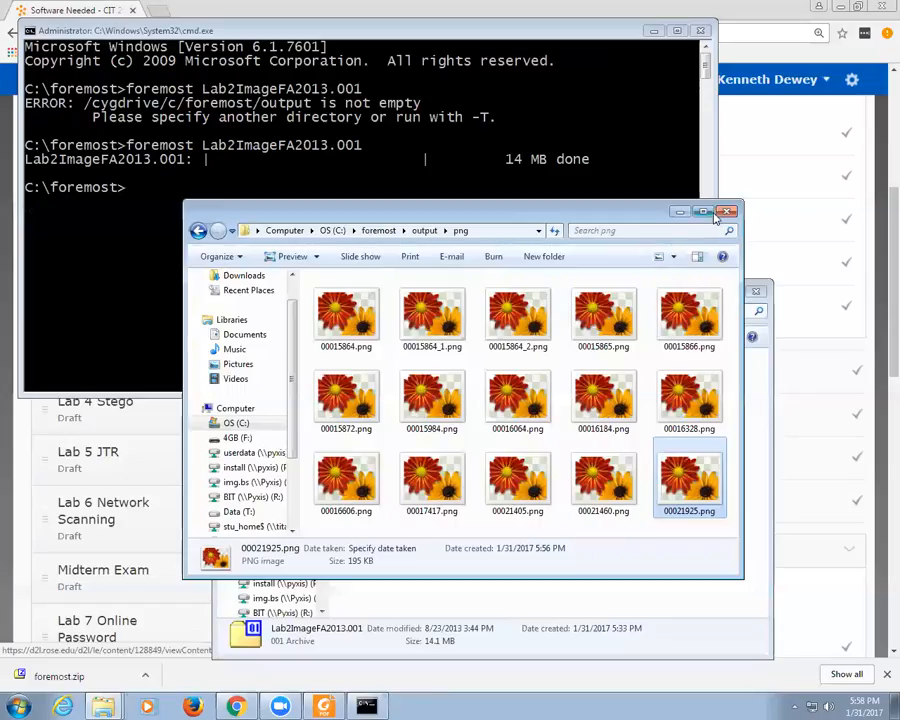
left_click(377, 231)
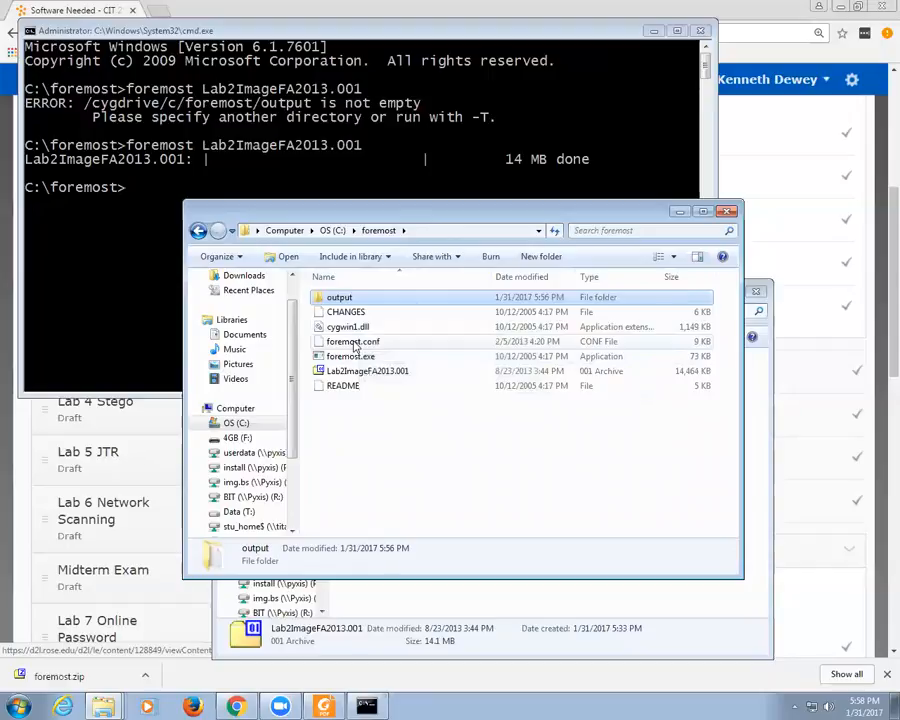
left_click(368, 342)
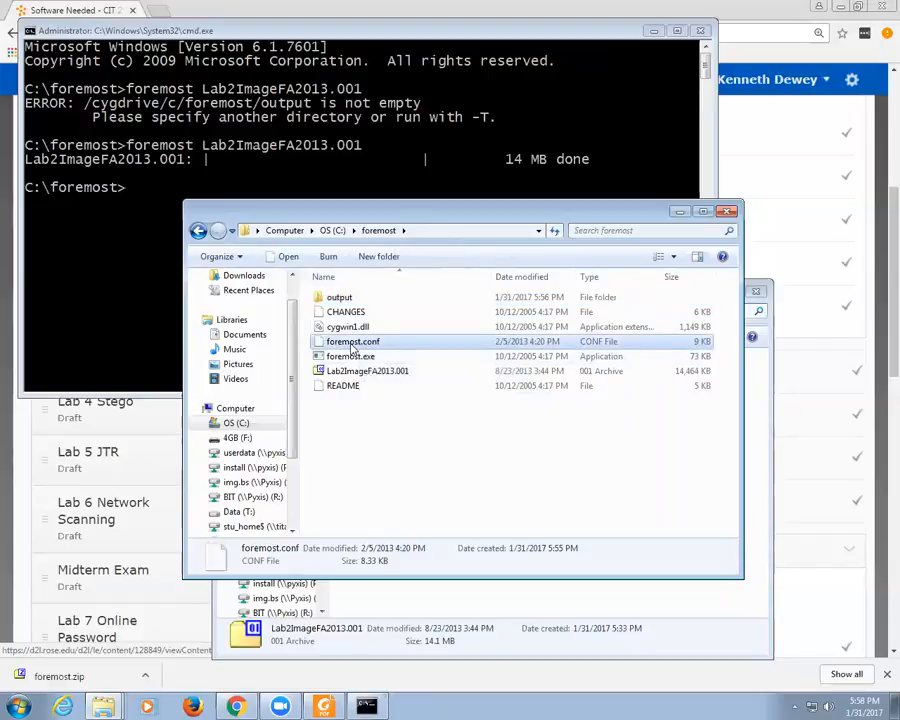
right_click(352, 346)
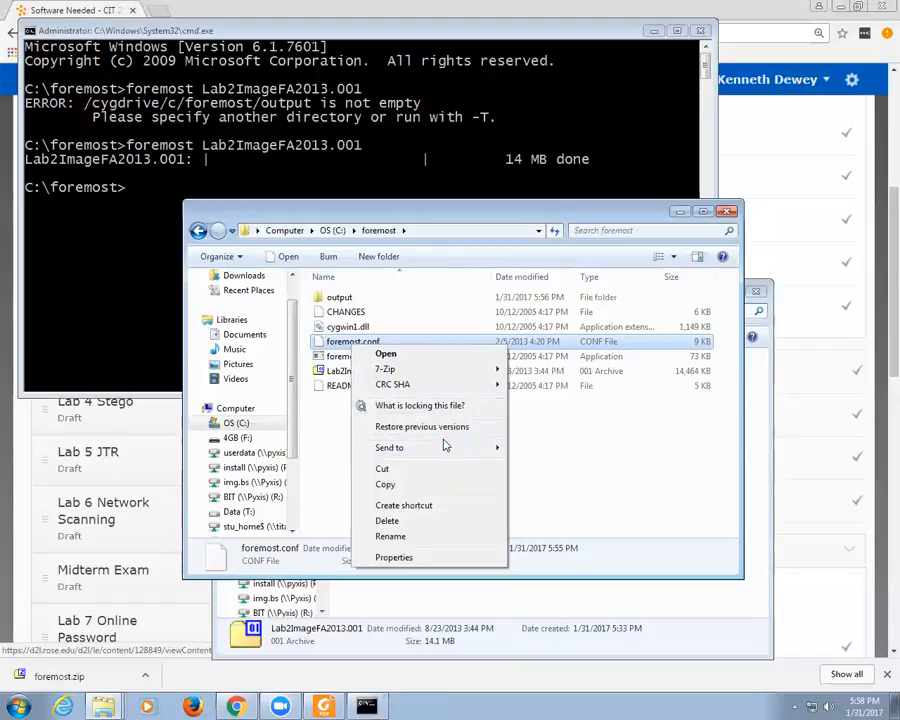
right_click(342, 344)
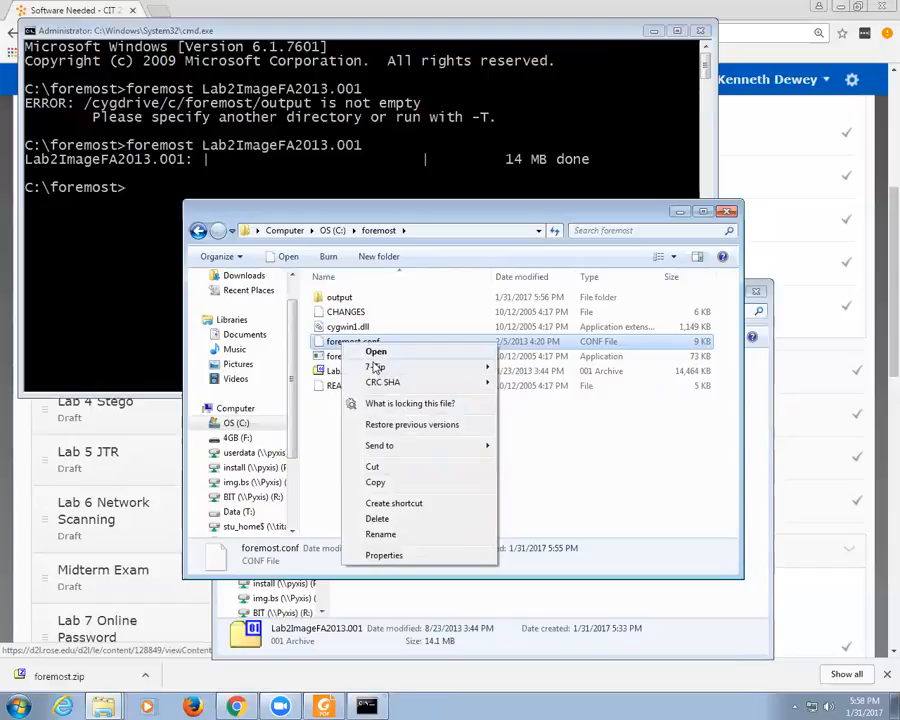
right_click(335, 345, "shift")
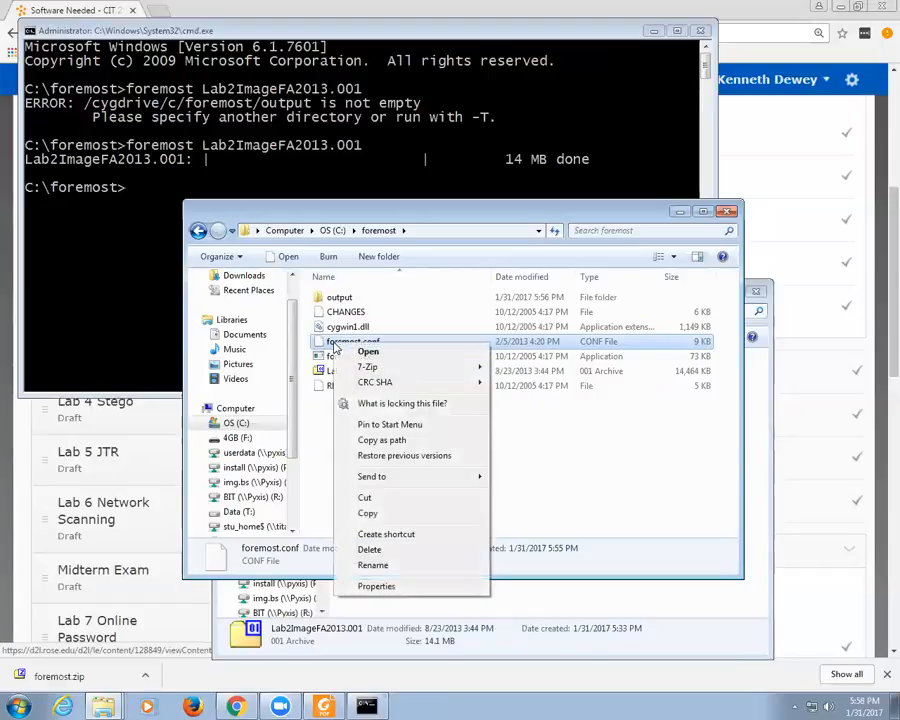
right_click(324, 345)
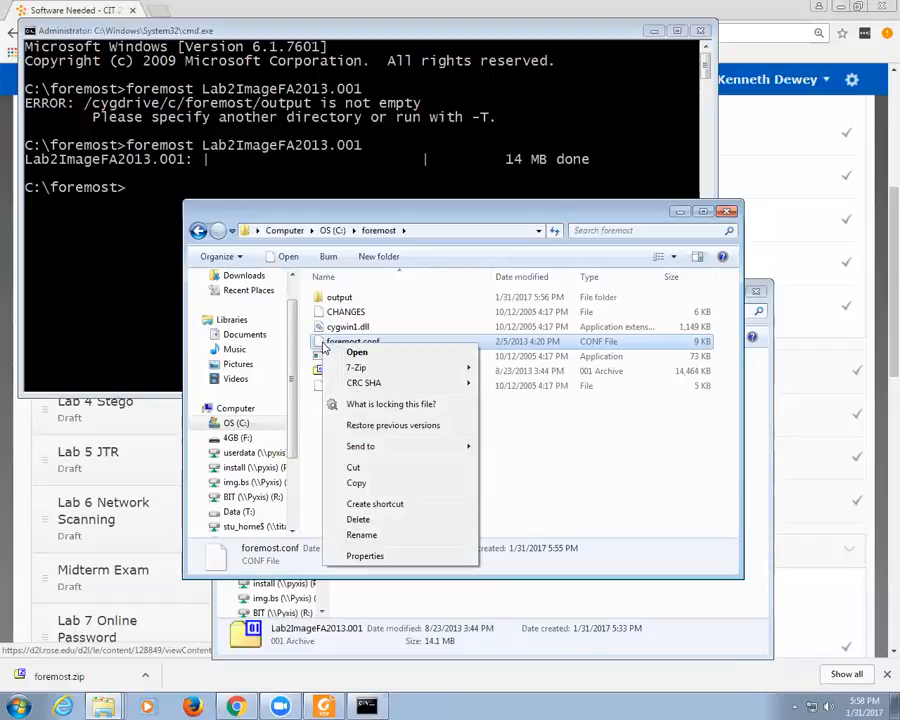
right_click(319, 342)
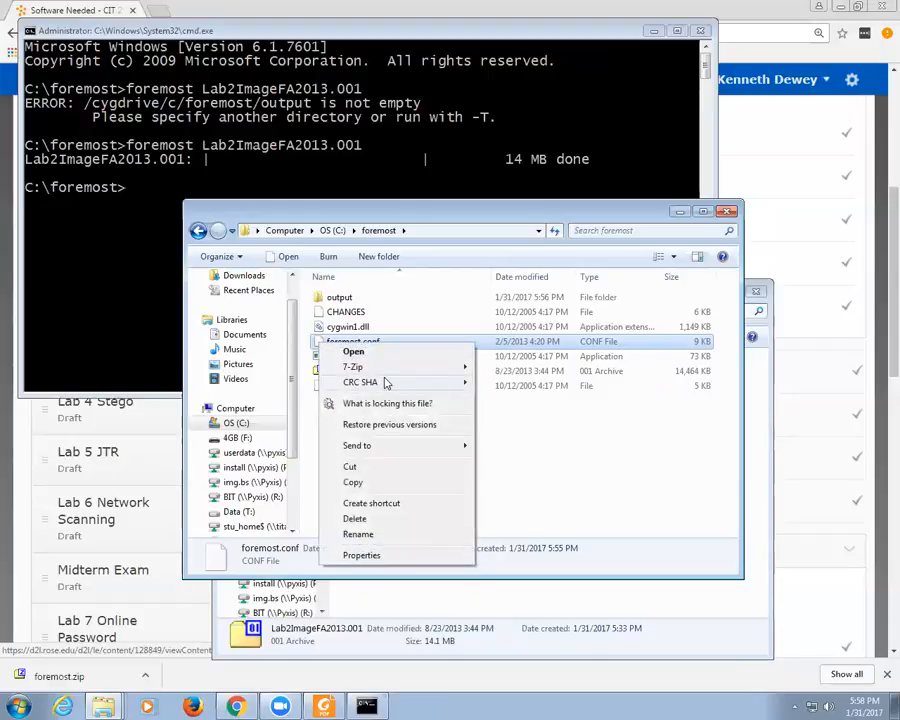
Step: Try opening foremost.conf and look up its unknown file type online, then dismiss the result
left_click(362, 351)
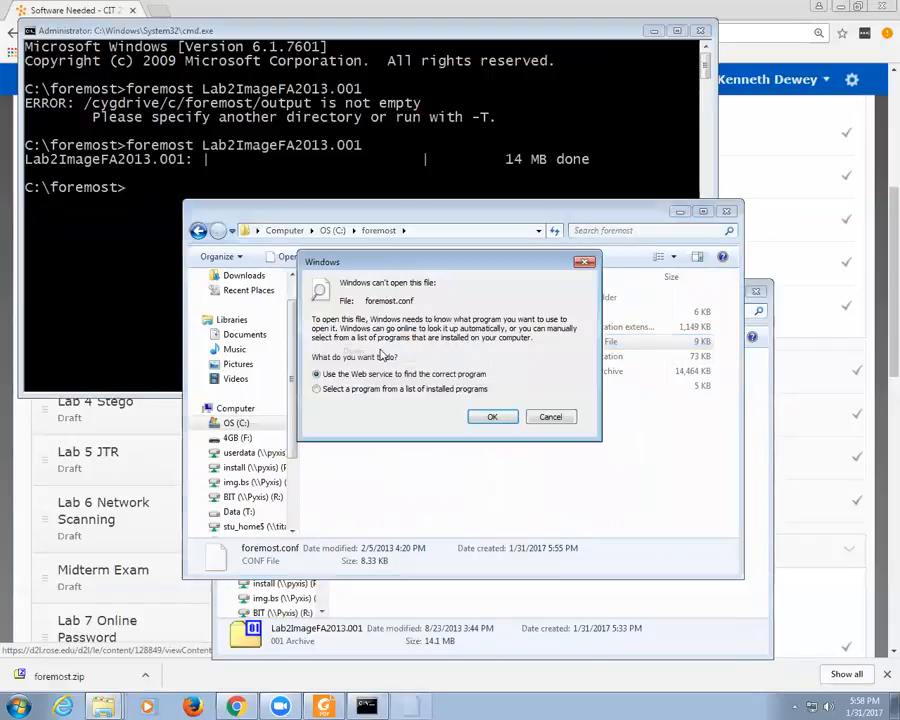
left_click(495, 416)
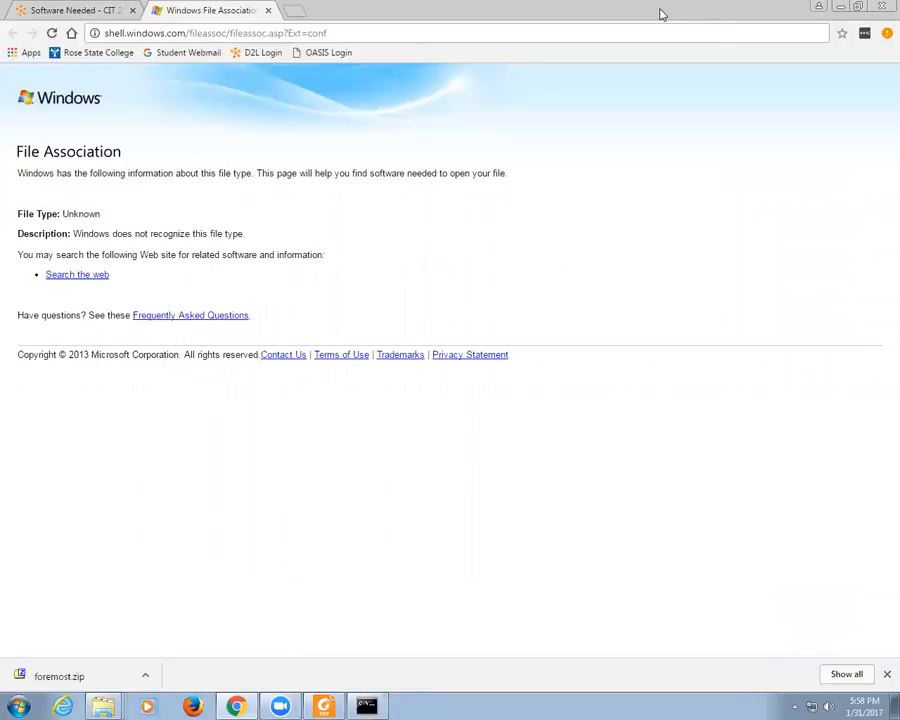
left_click(841, 7)
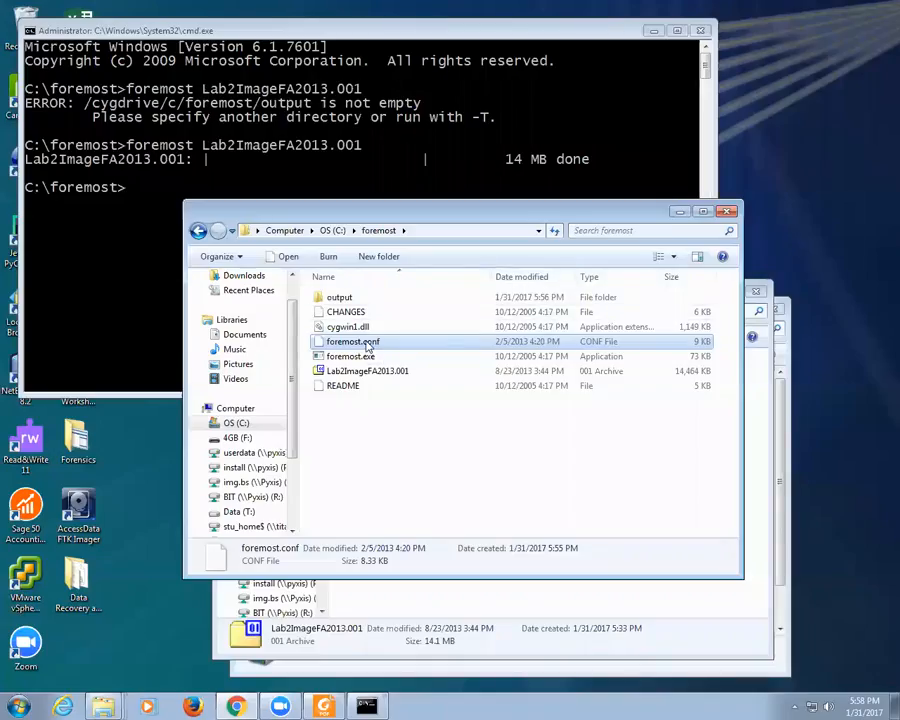
right_click(367, 343)
Step: Open foremost.conf with TextPad, chosen from the list of installed programs
left_click(399, 351)
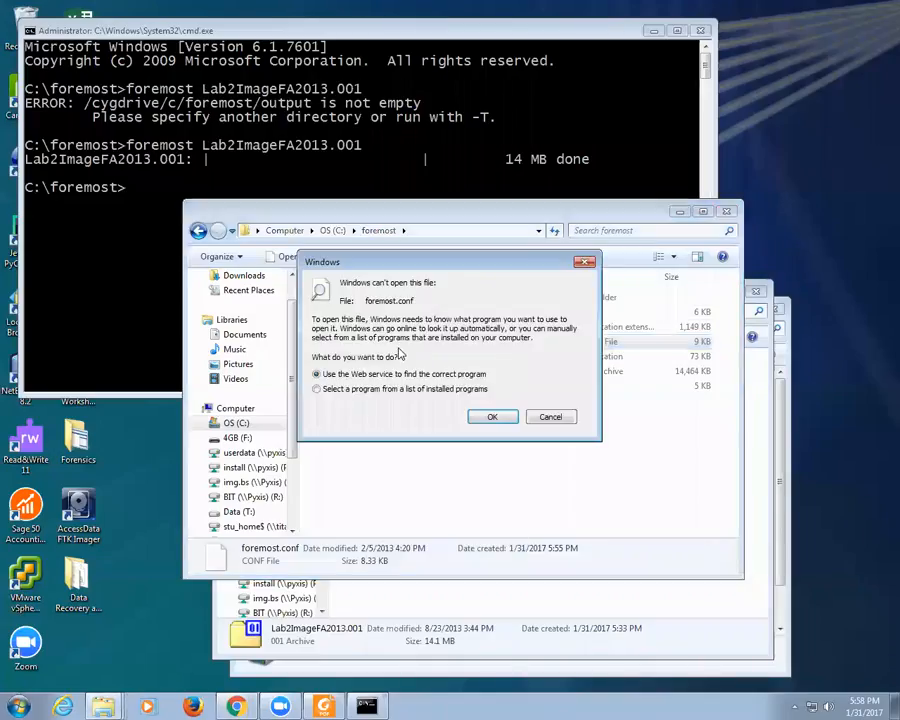
left_click(316, 388)
left_click(491, 416)
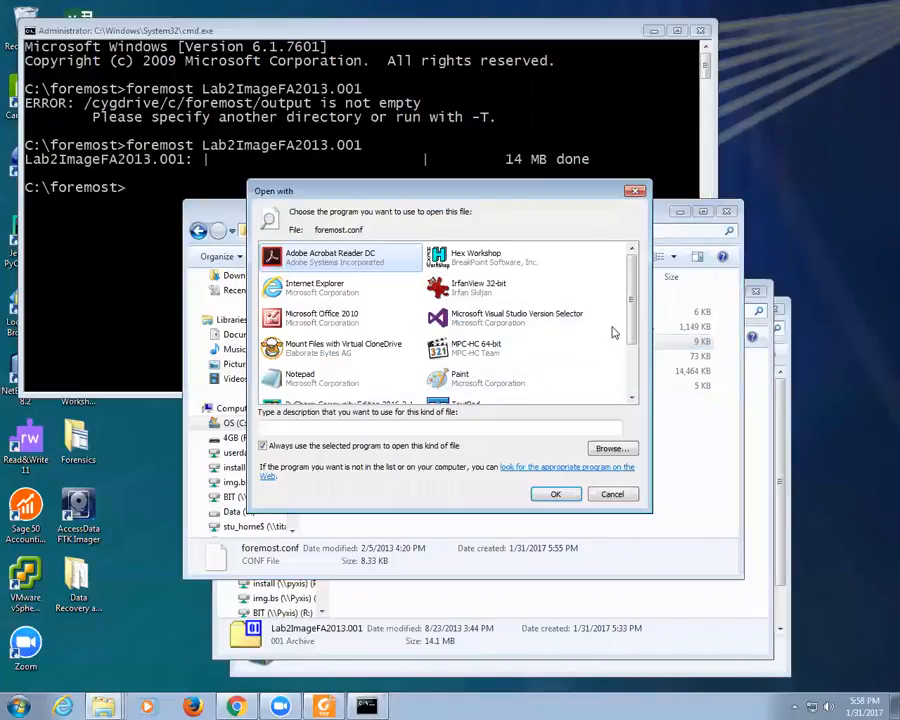
scroll(627, 331, "down", 1)
left_click(505, 358)
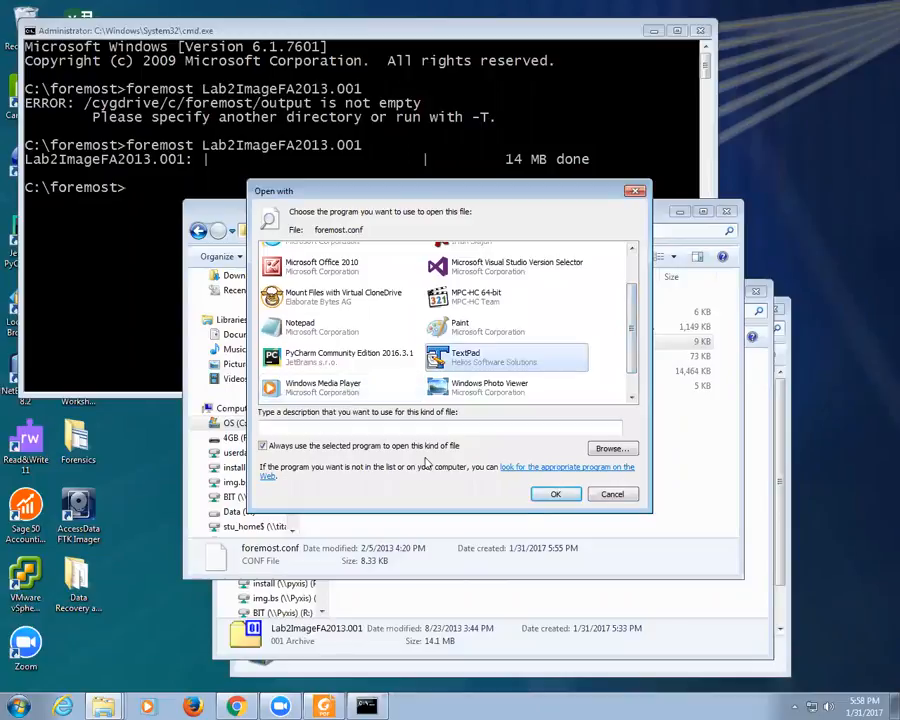
left_click(556, 494)
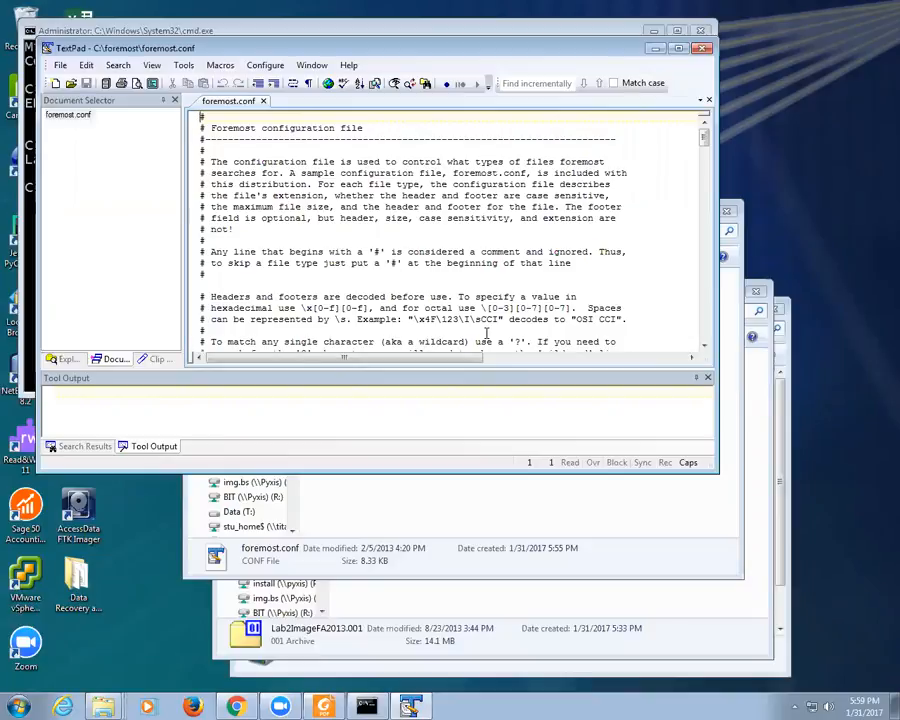
Step: Uncomment the GIF and JPG signature lines in foremost.conf and save the file
scroll(388, 263, "down", 20)
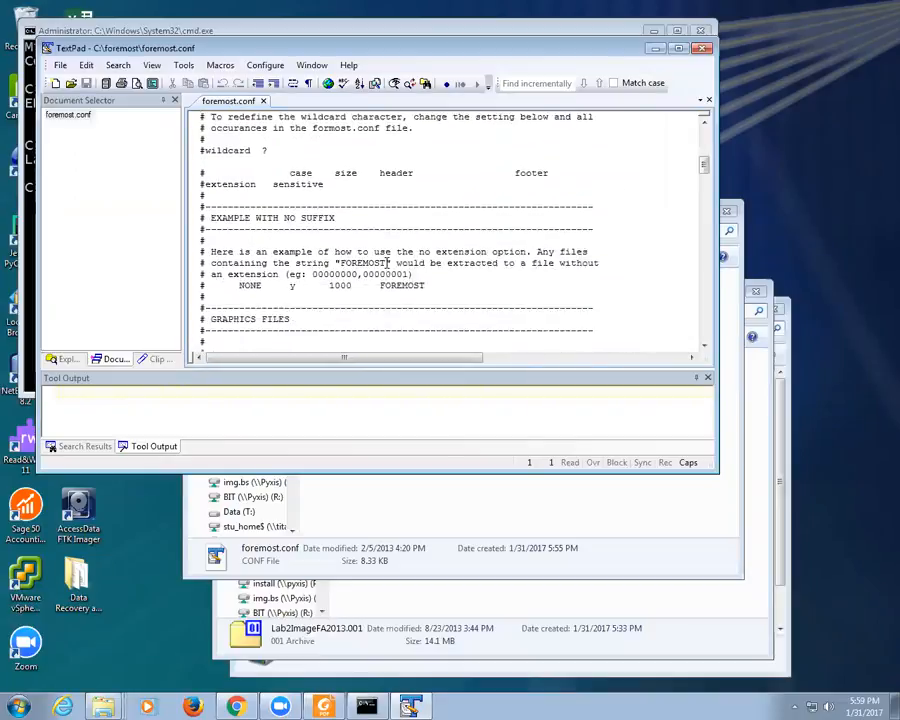
scroll(388, 263, "down", 2)
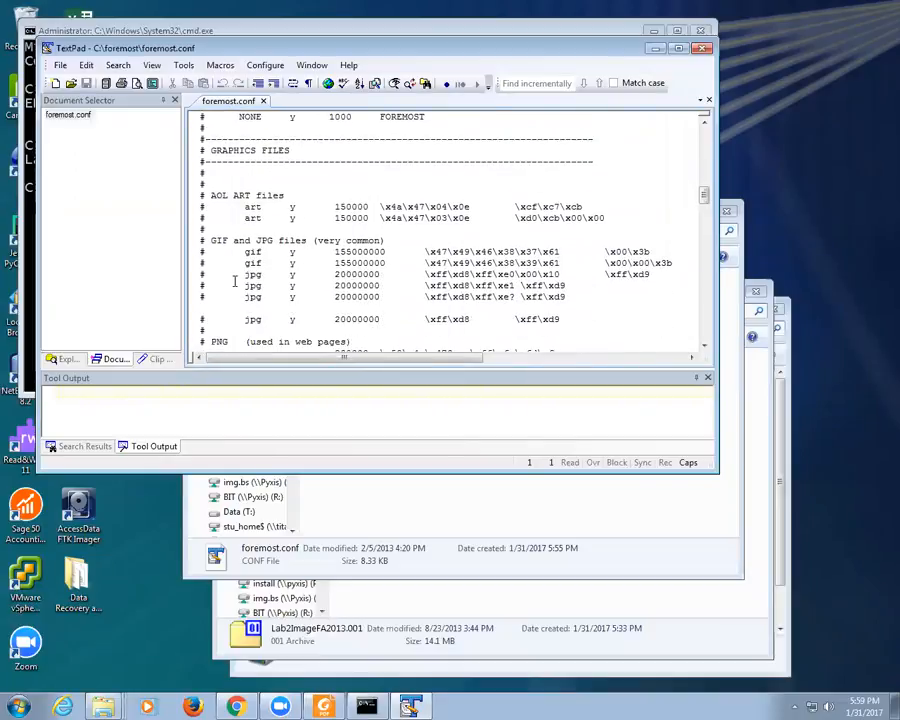
left_click(203, 251)
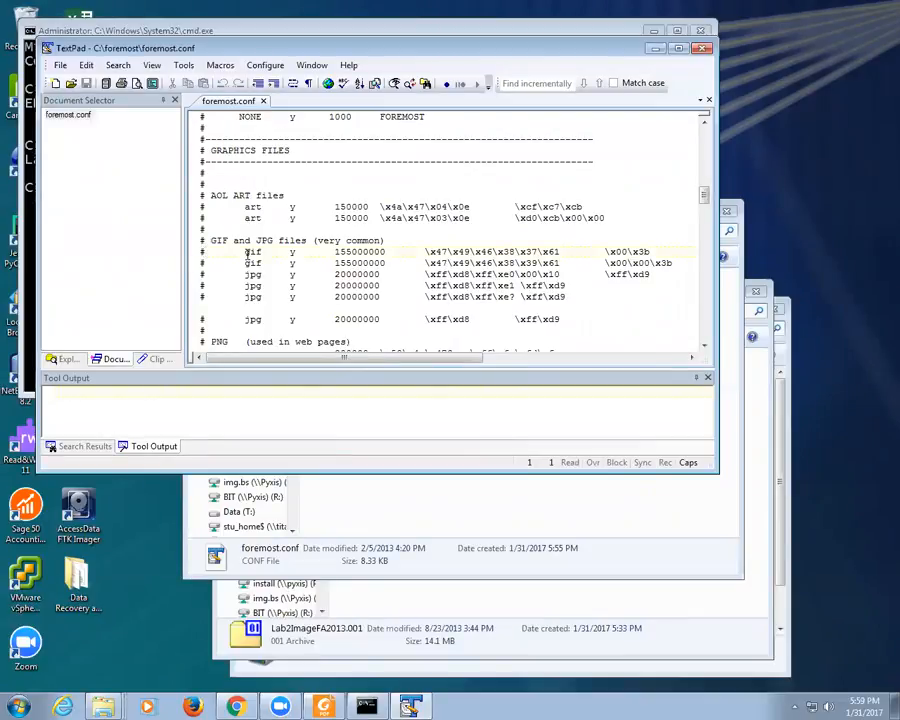
key("BackSpace")
key("Down")
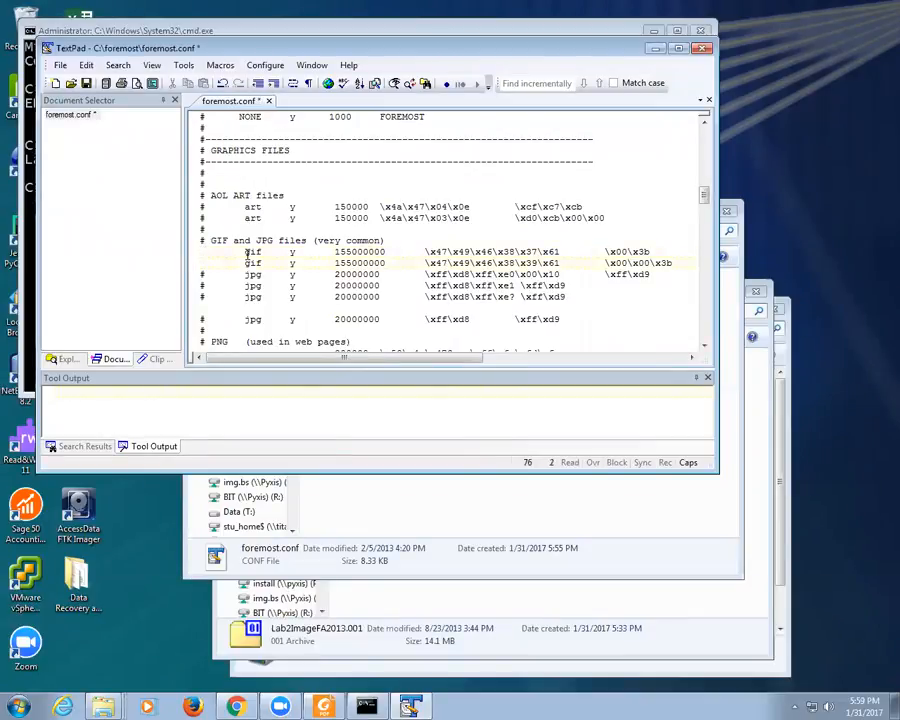
key("Down")
key("Delete")
key("Down")
key("Delete")
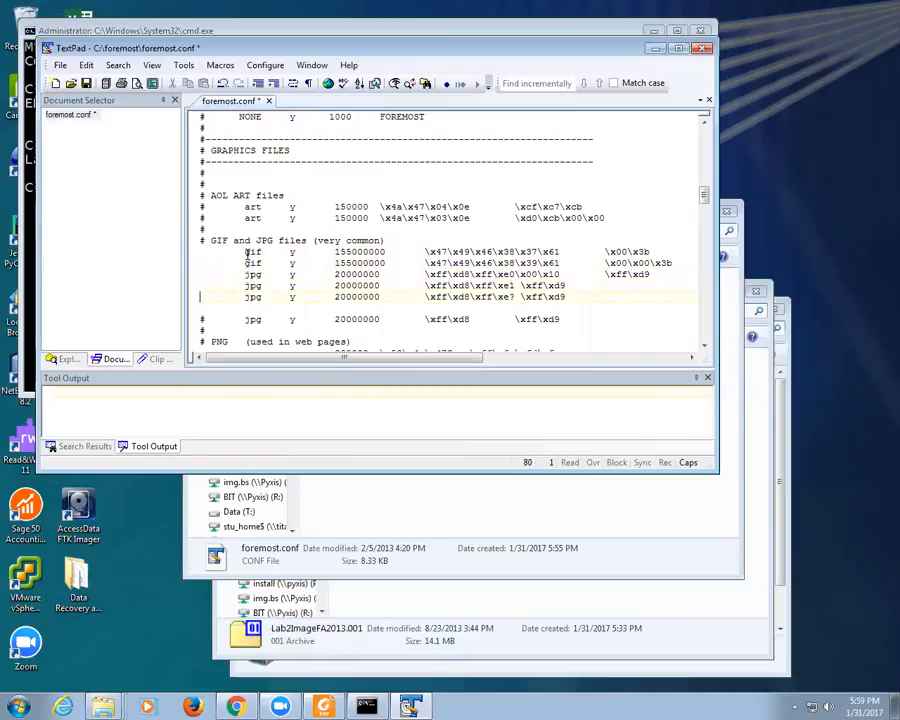
left_click(62, 82)
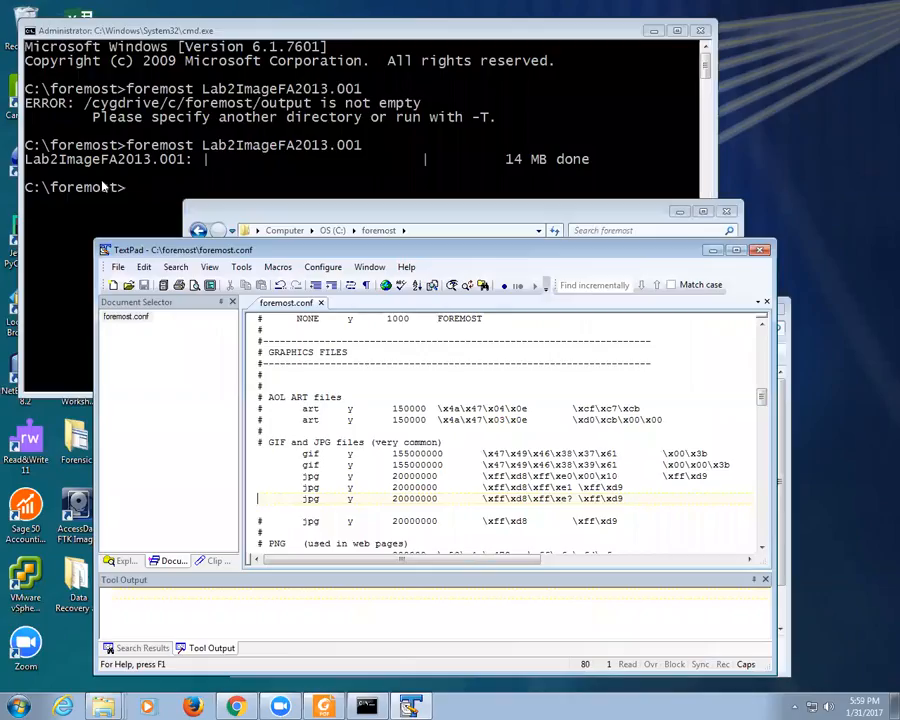
left_click(124, 140)
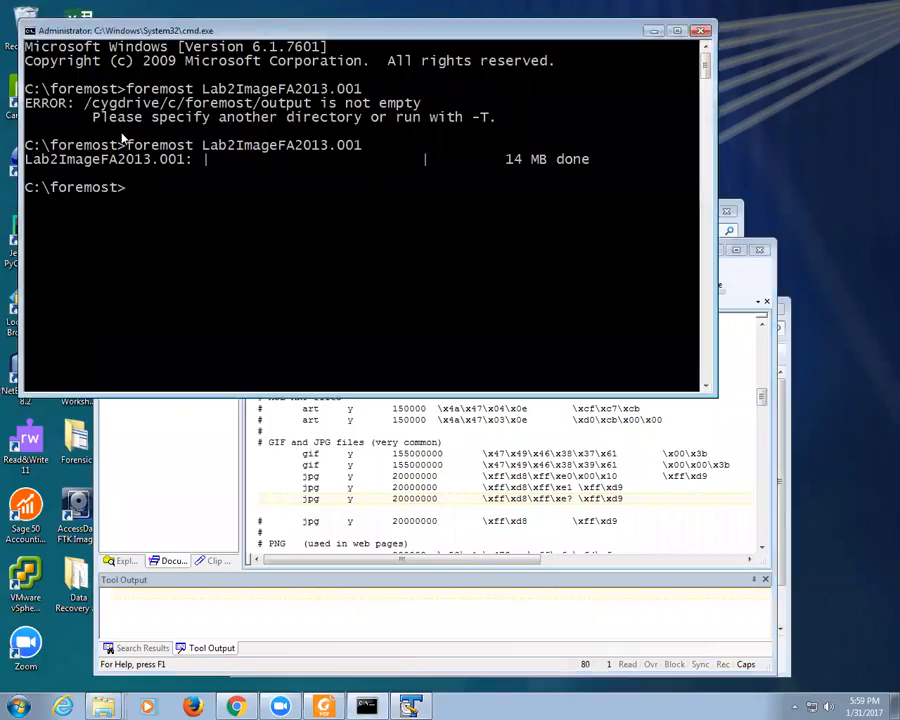
Step: Rerun foremost on Lab2ImageFA2013.001, deleting the old output folder and running it again
key("Up")
key("Return")
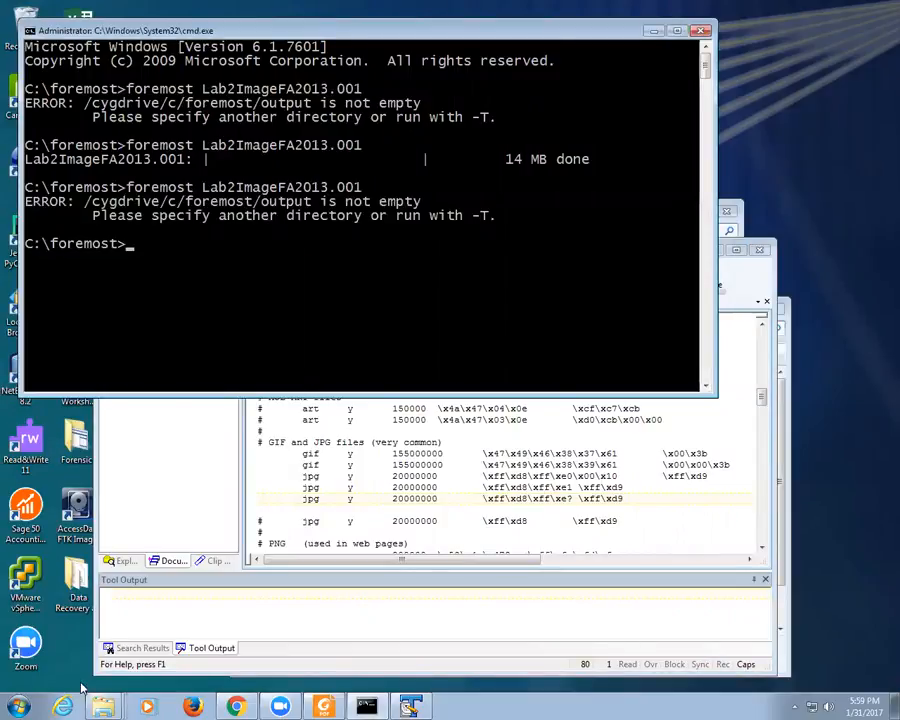
mouse_move(104, 696)
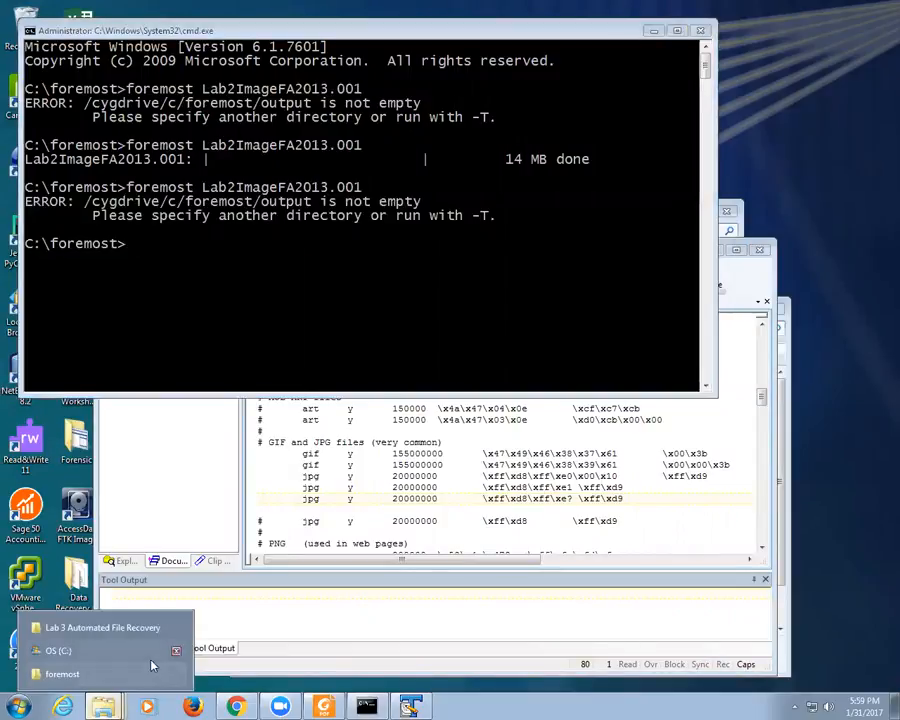
left_click(60, 674)
left_click(340, 298)
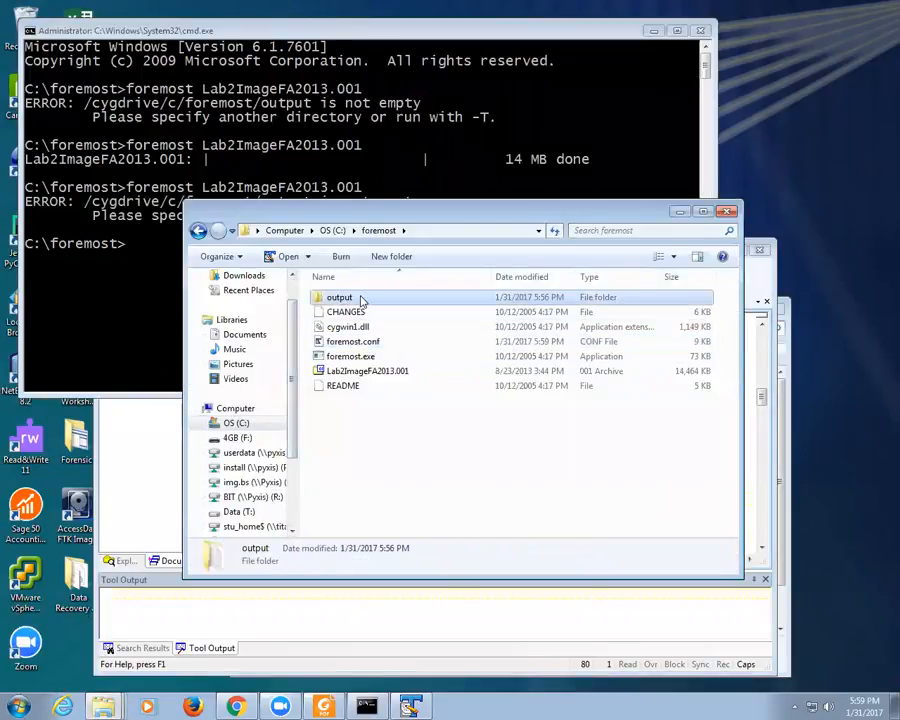
key("Delete")
left_click(120, 287)
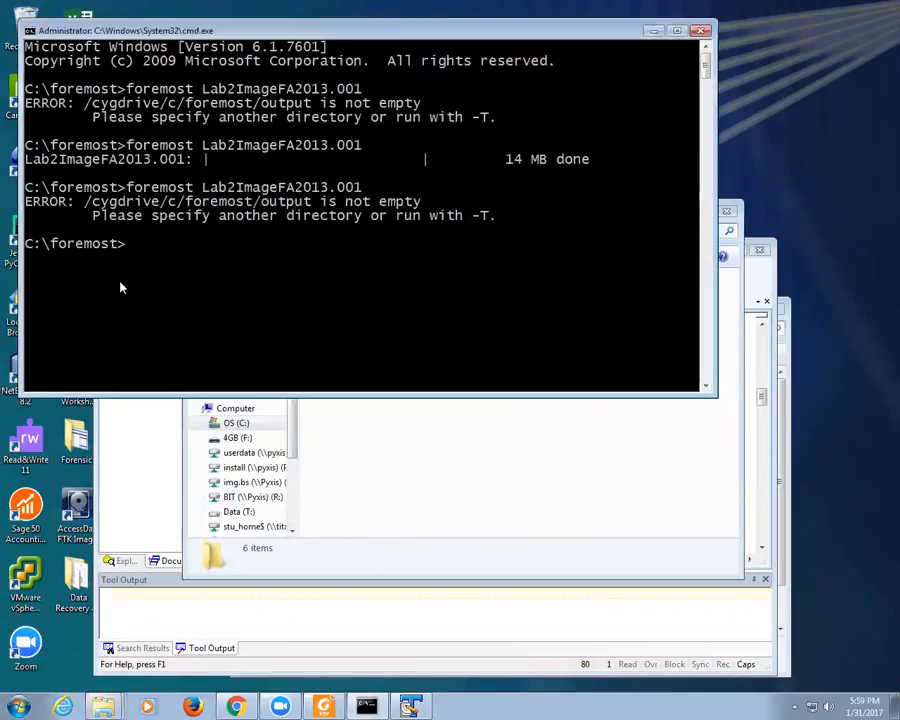
key("Up")
key("Return")
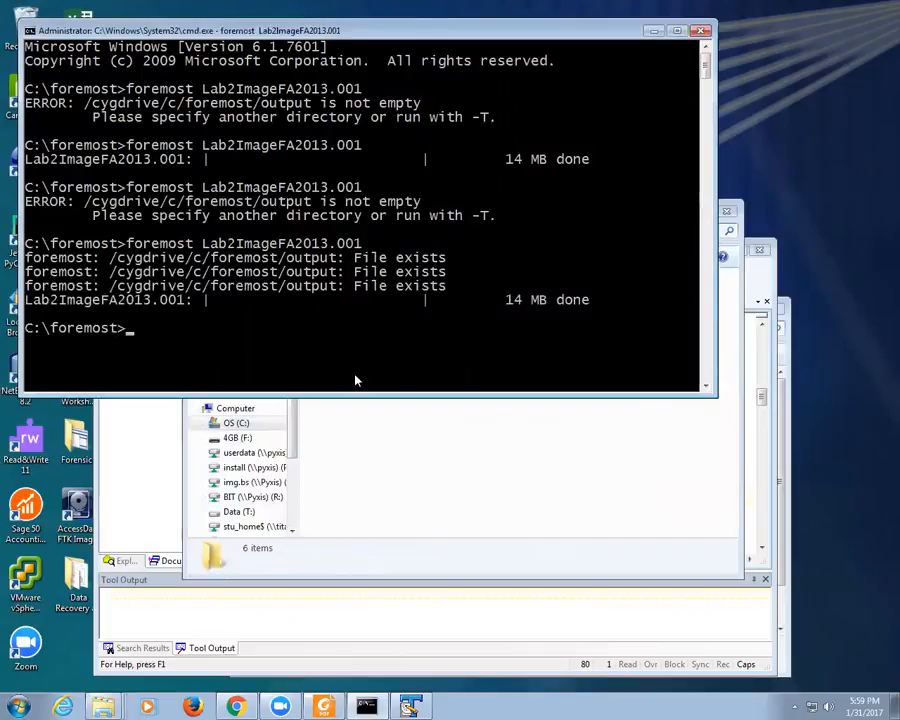
left_click(410, 444)
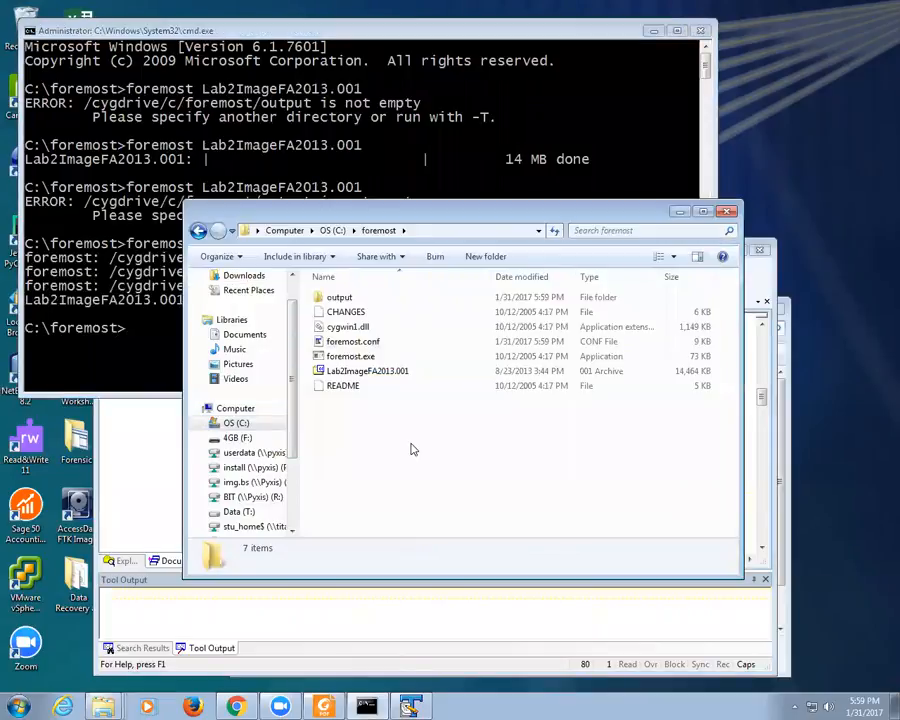
Step: Open the new output's gif folder and view the carved 00001752.gif and 00001768.gif images
double_click(339, 298)
double_click(338, 301)
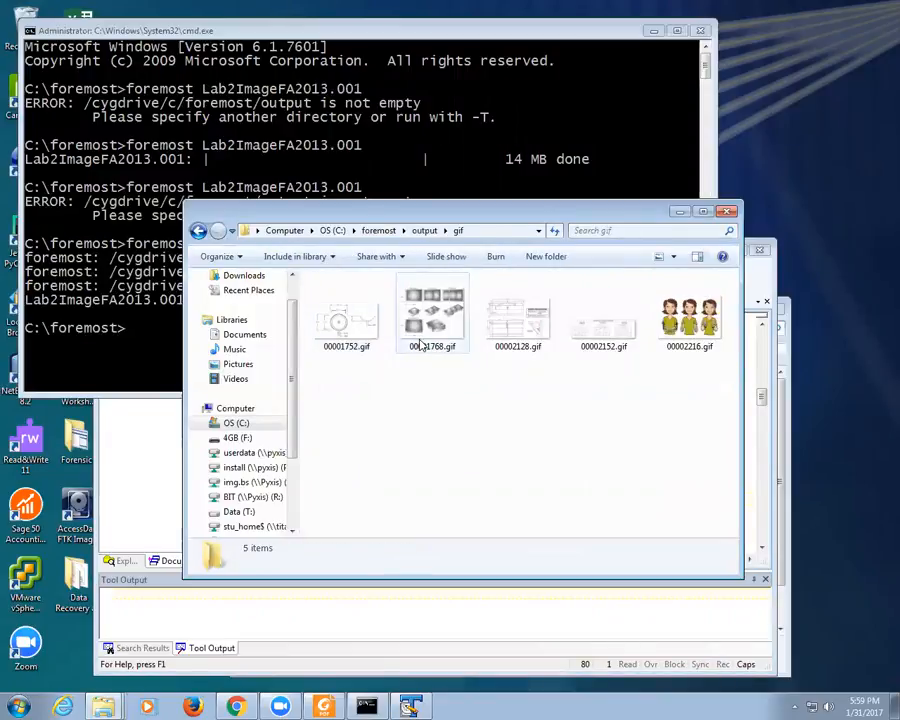
left_click(358, 328)
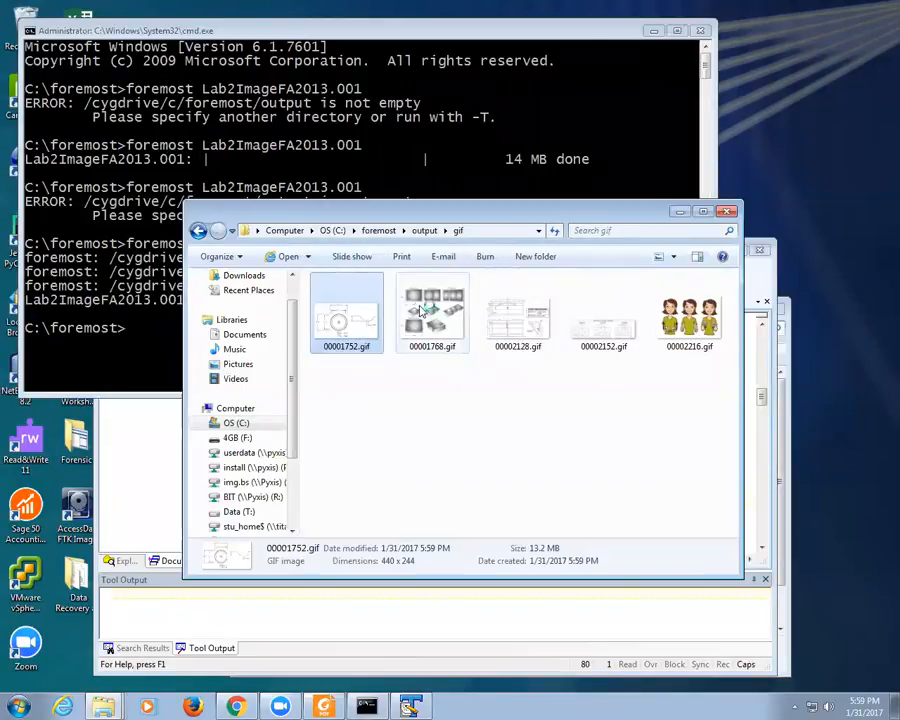
double_click(424, 310)
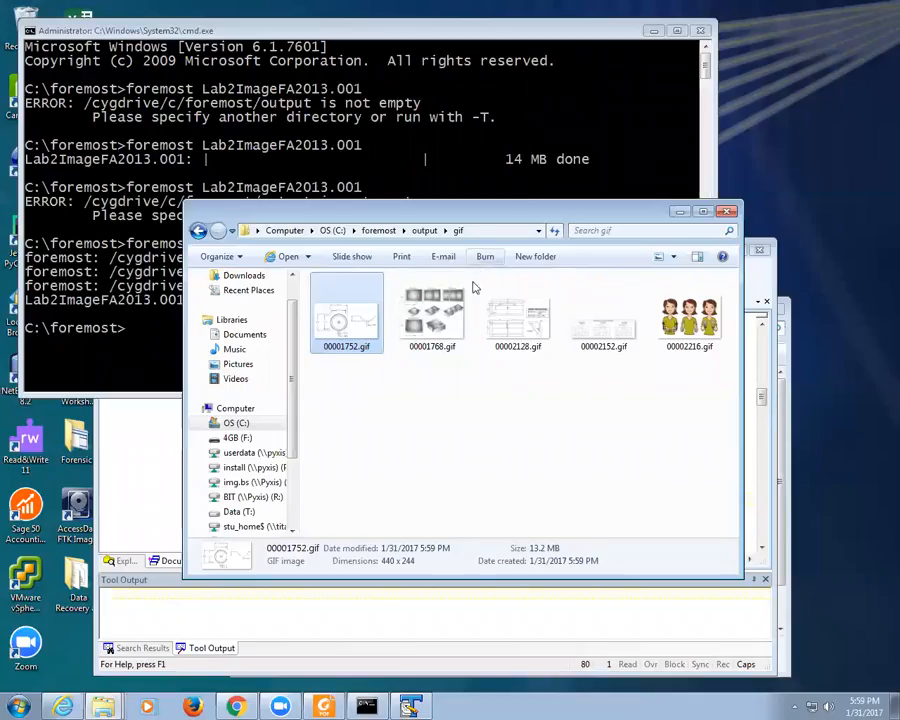
double_click(446, 315)
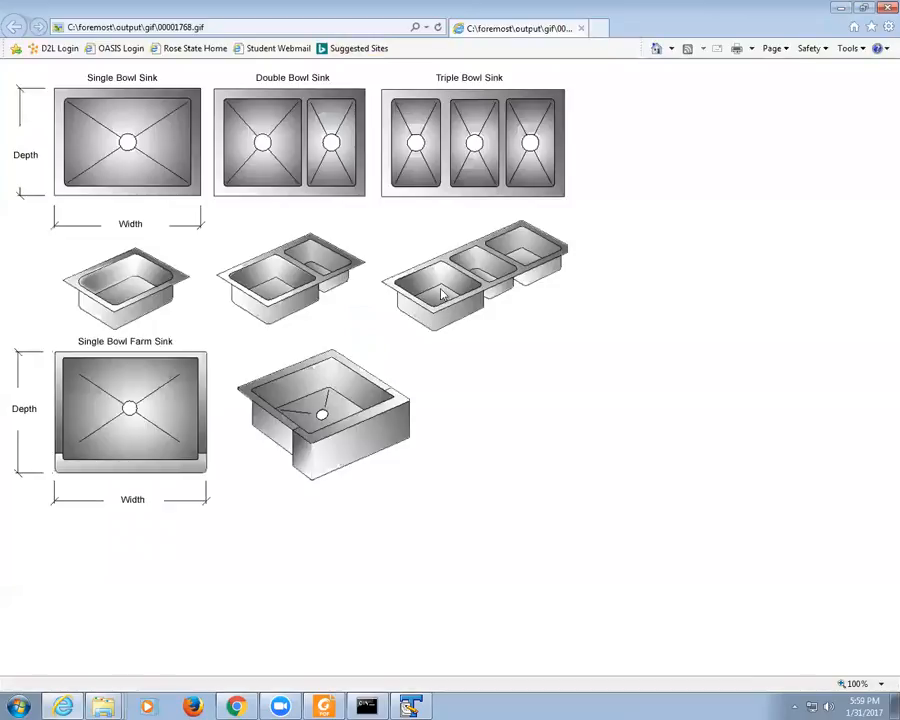
left_click(883, 9)
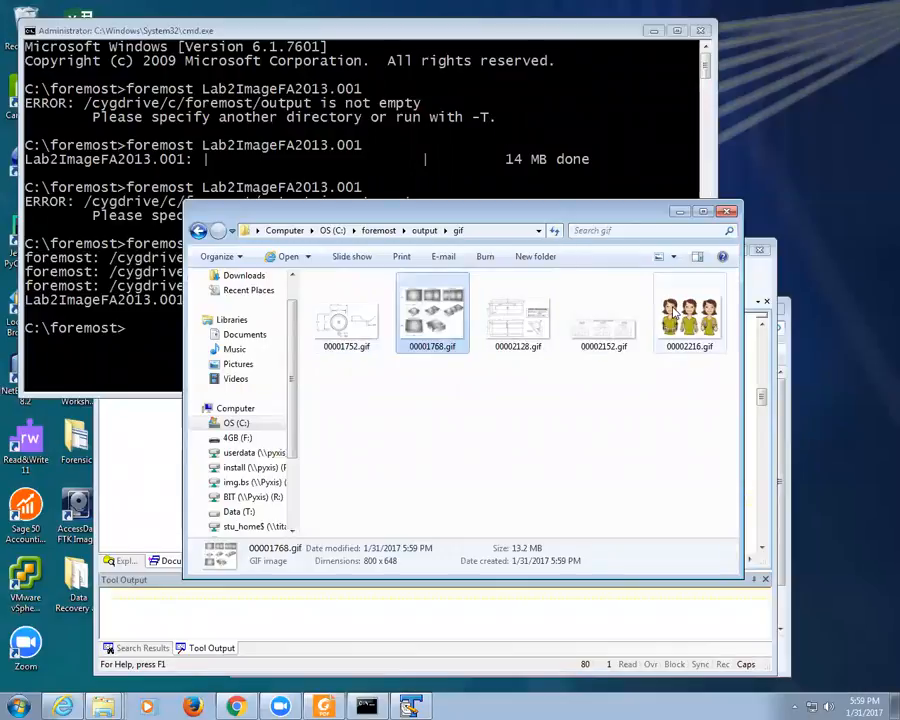
left_click(199, 236)
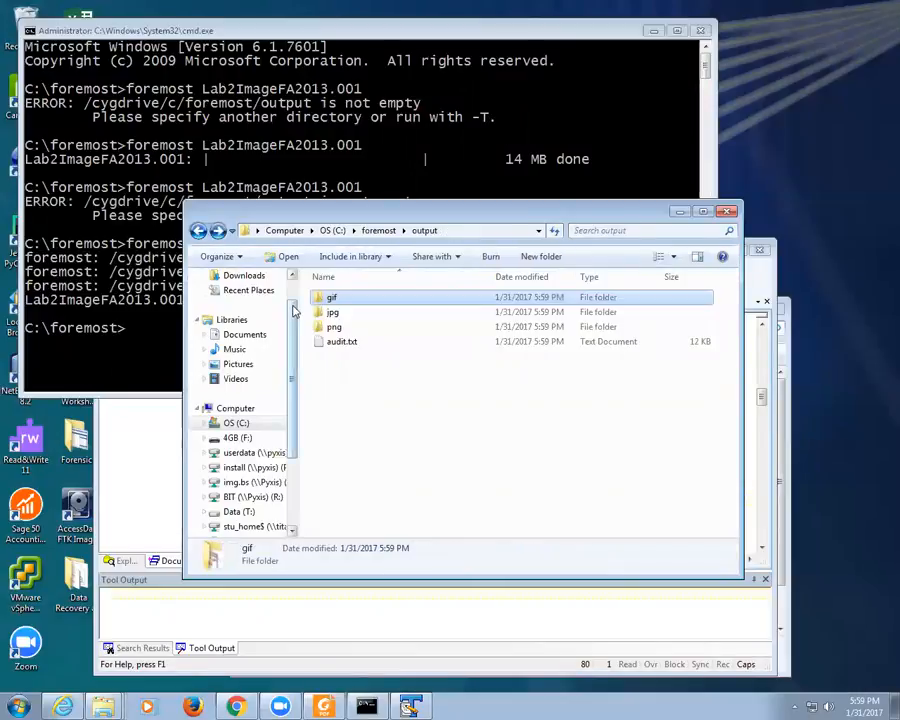
Step: Open the jpg folder, view the 00002608.jpg sink photo, and return to the output folder
double_click(331, 312)
scroll(440, 345, "down", 3)
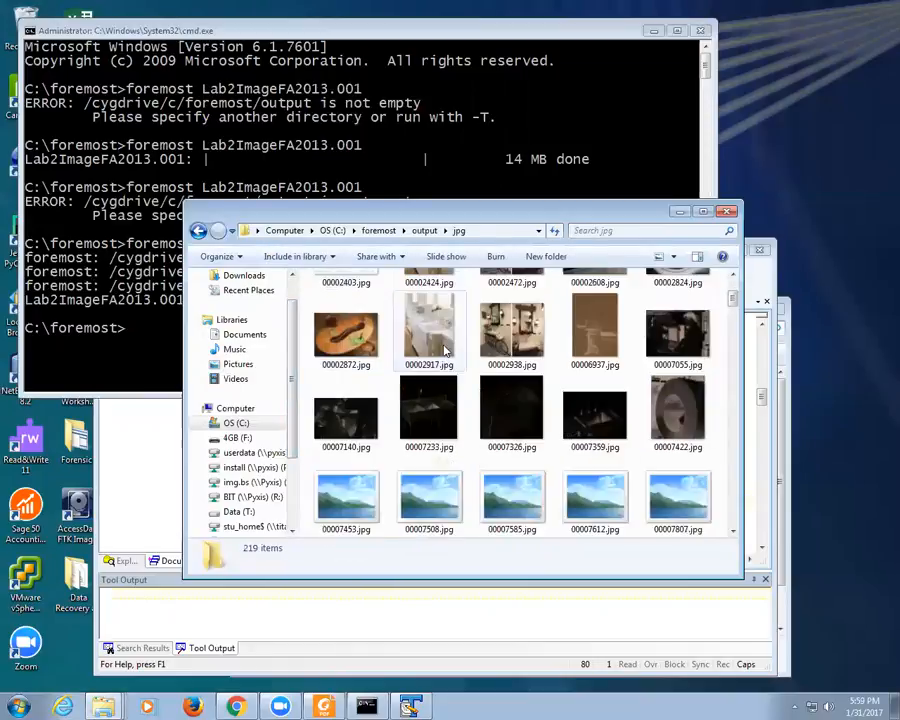
scroll(660, 322, "up", 3)
double_click(578, 399)
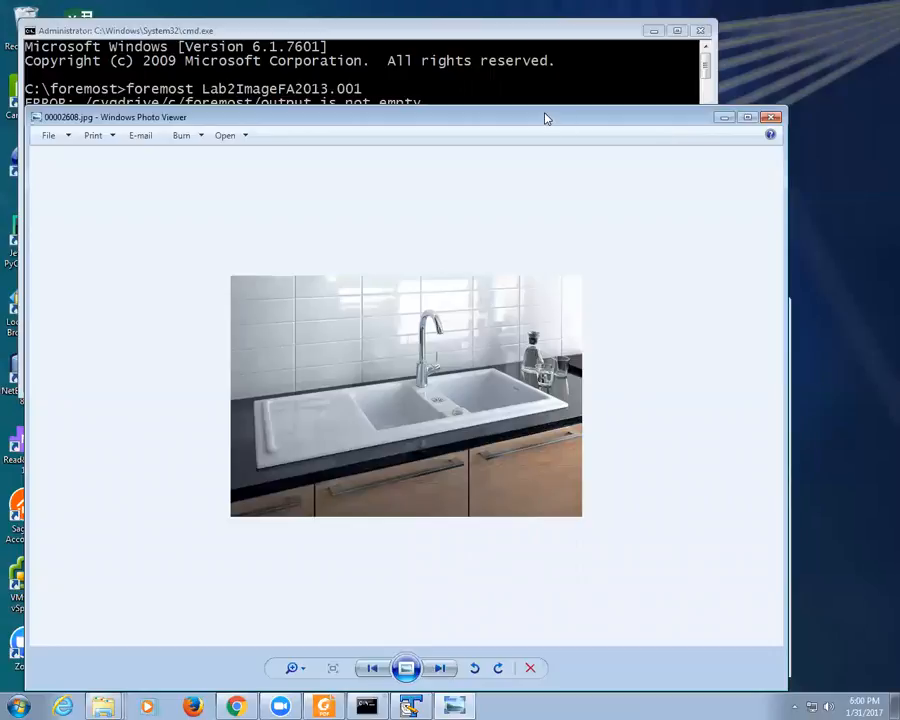
left_click_drag(545, 122, 565, 174)
left_click(789, 167)
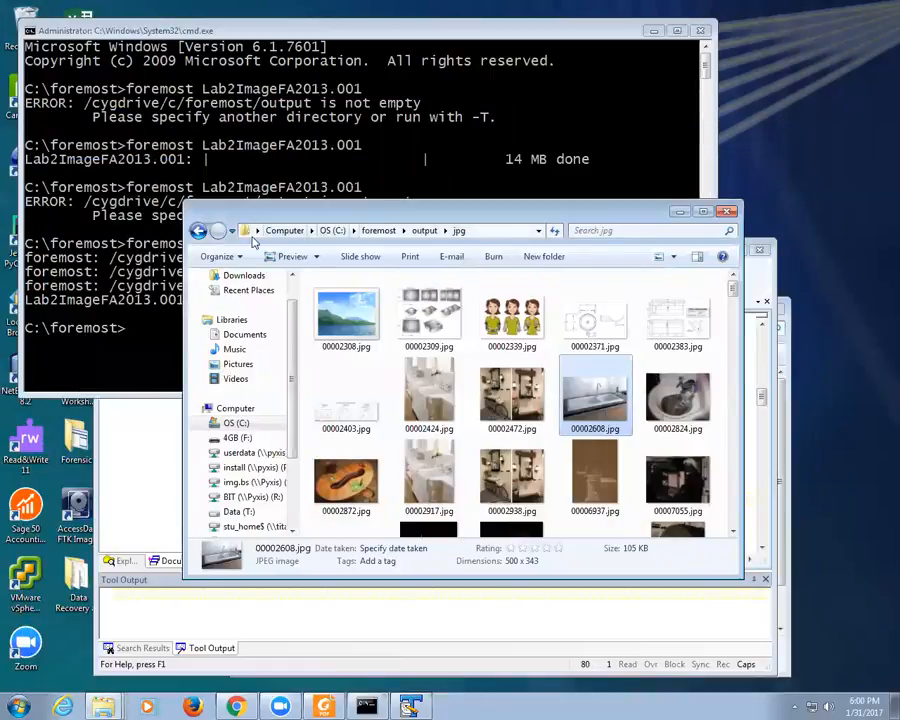
left_click(199, 233)
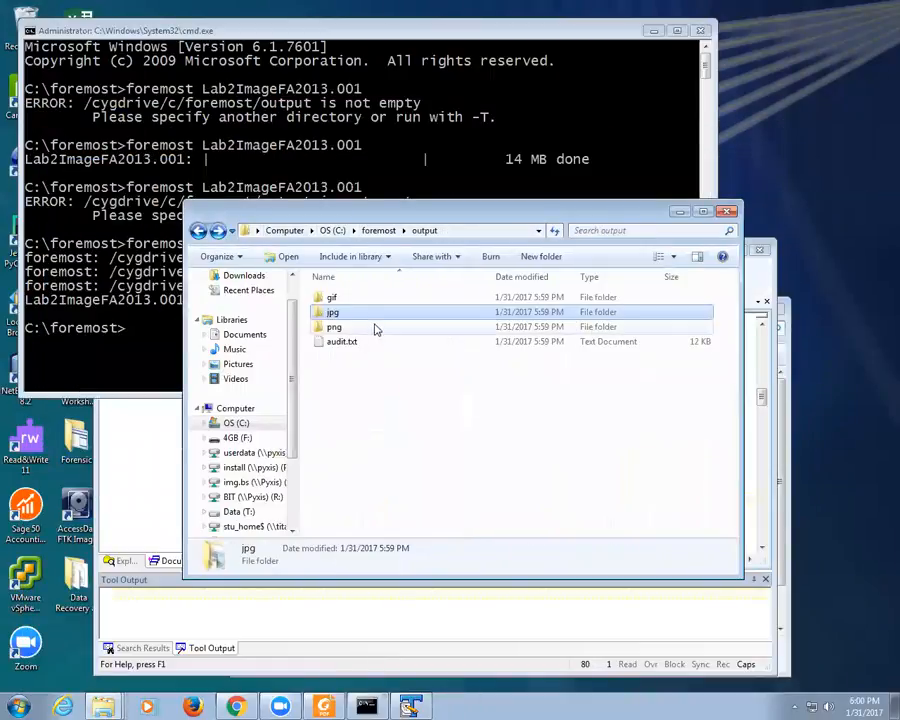
left_click(396, 418)
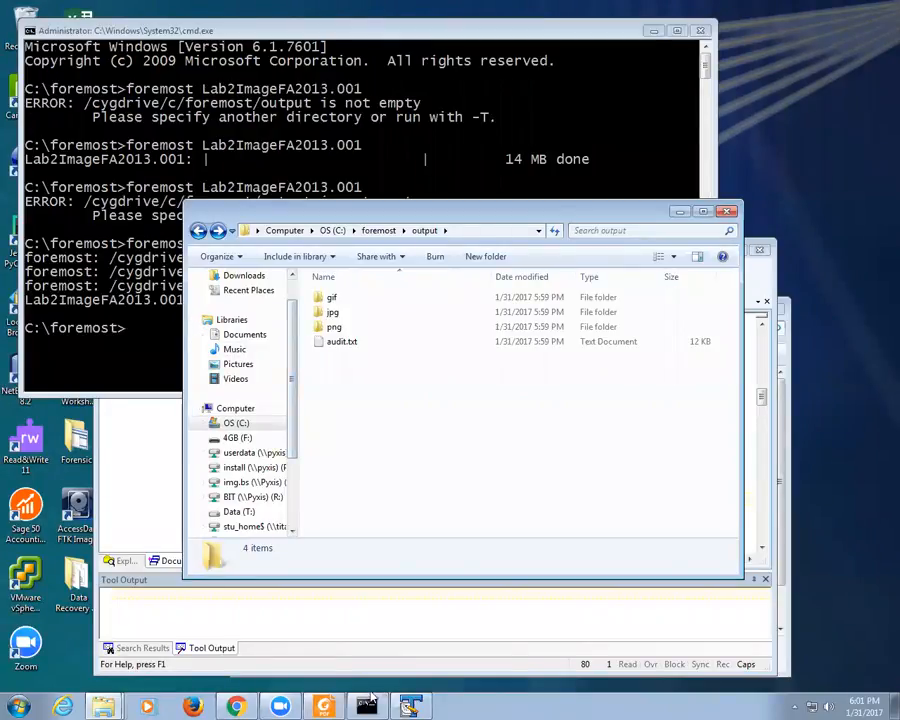
Step: Uncomment the bmp and tif carving entries in foremost.conf
left_click(414, 706)
scroll(303, 432, "down", 7)
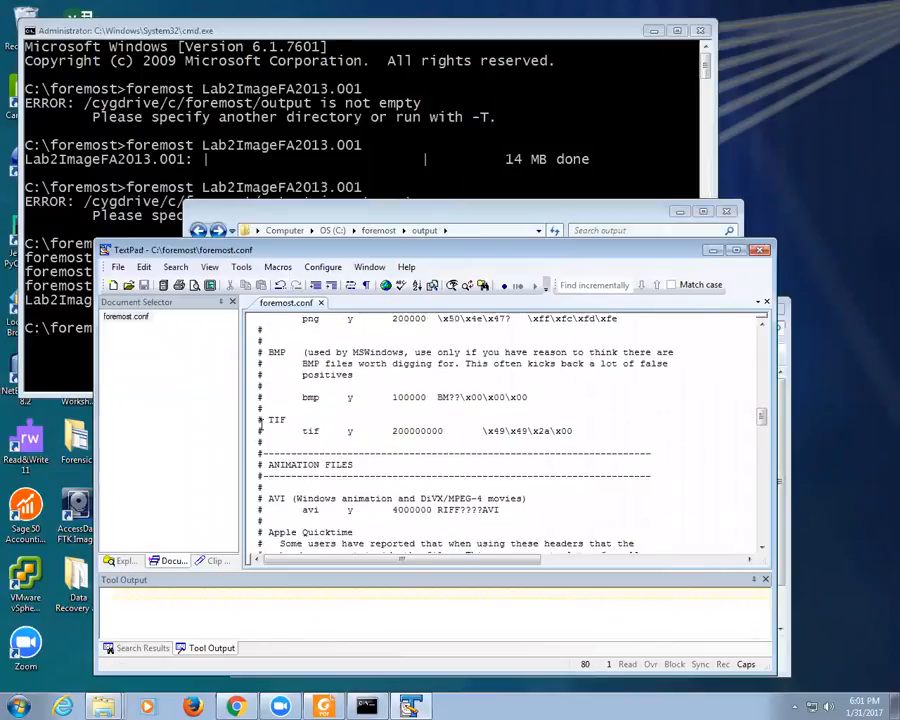
left_click(252, 401)
key("Delete")
key("Down")
key("Down")
key("Down")
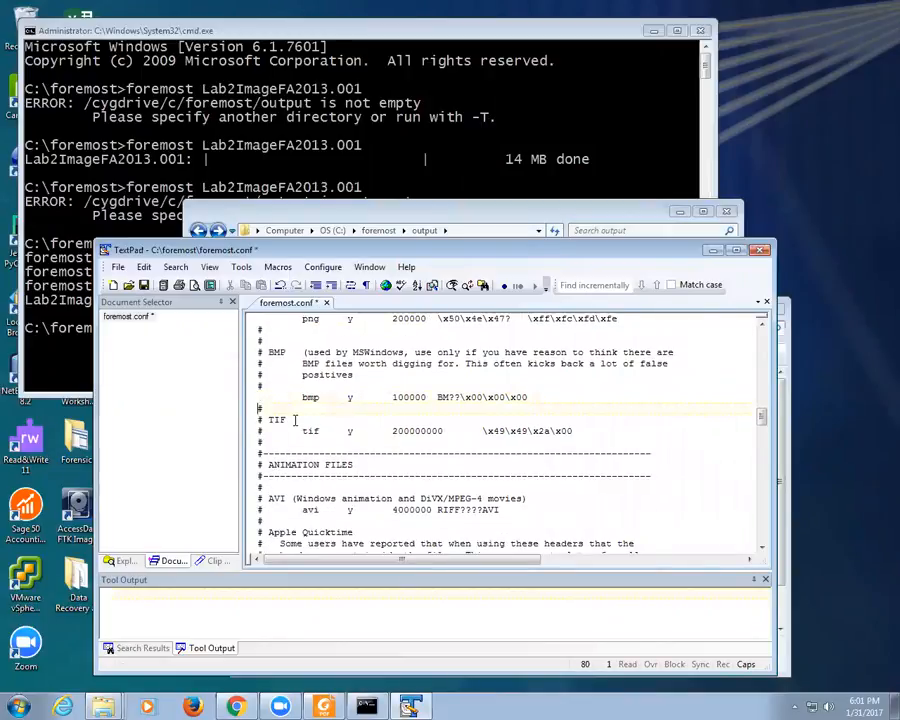
key("Delete")
key("Down")
key("Down")
key("Down")
key("Down")
key("Down")
key("Down")
key("Down")
key("Down")
key("Down")
key("Down")
key("Down")
key("Down")
key("Down")
key("Down")
key("Down")
key("Down")
key("Down")
key("Down")
key("Down")
key("Down")
key("Down")
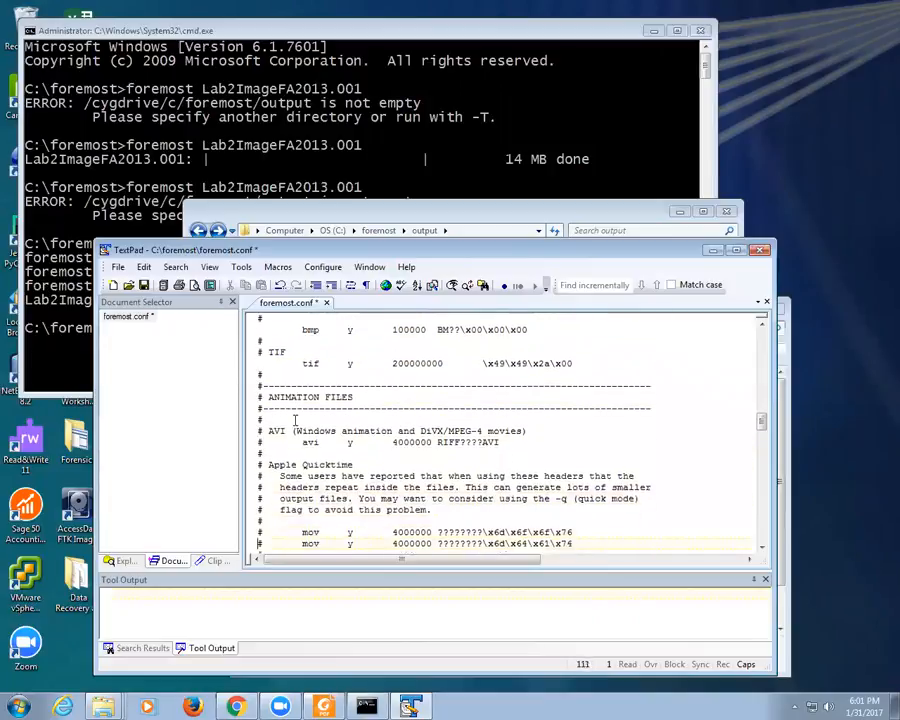
key("Down")
key("Down")
key("Down")
key("Down")
key("Down")
key("Down")
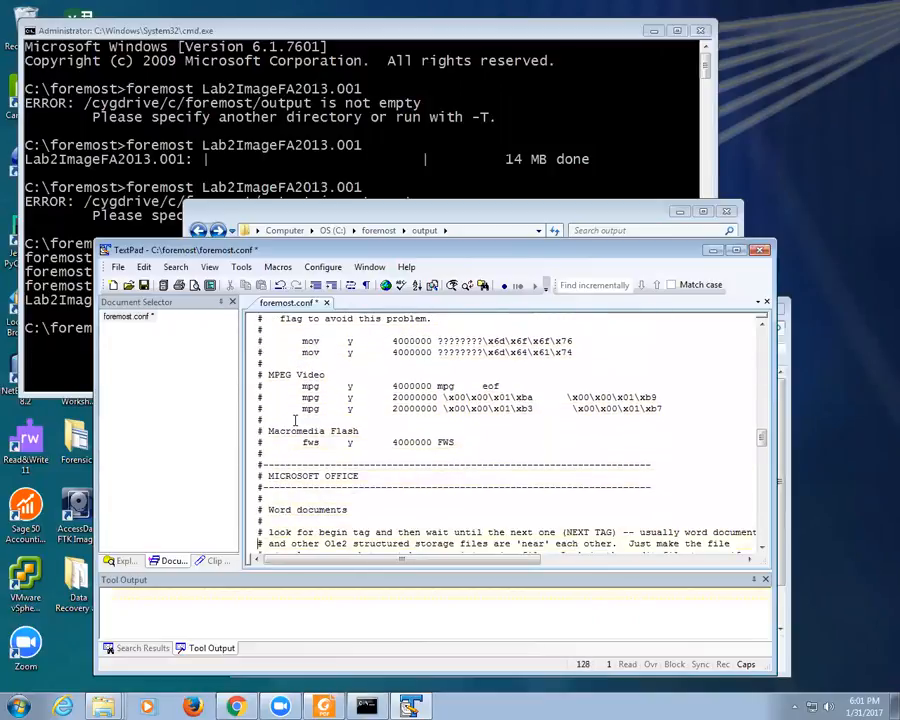
key("Down")
key("Down")
key("Down")
key("Down")
key("Down")
key("Down")
key("Down")
key("Down")
key("Down")
key("Down")
key("Down")
key("Down")
key("Down")
key("Down")
key("Down")
key("Down")
key("Down")
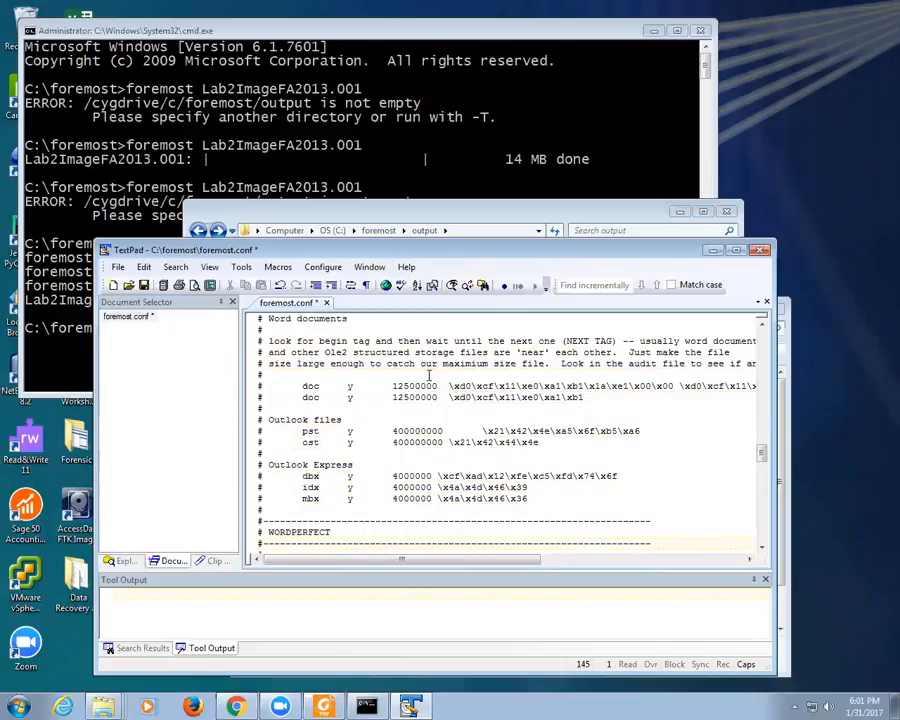
Step: Review the doc header signature among the Microsoft Office entries
left_click_drag(460, 387, 562, 386)
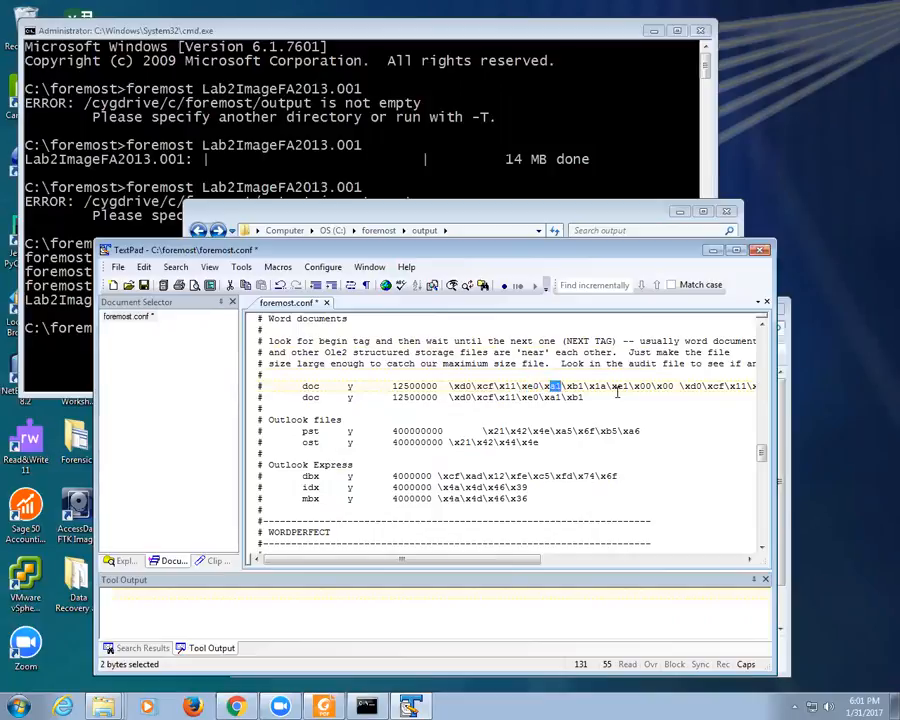
left_click(446, 455)
scroll(445, 457, "down", 5)
scroll(445, 457, "down", 7)
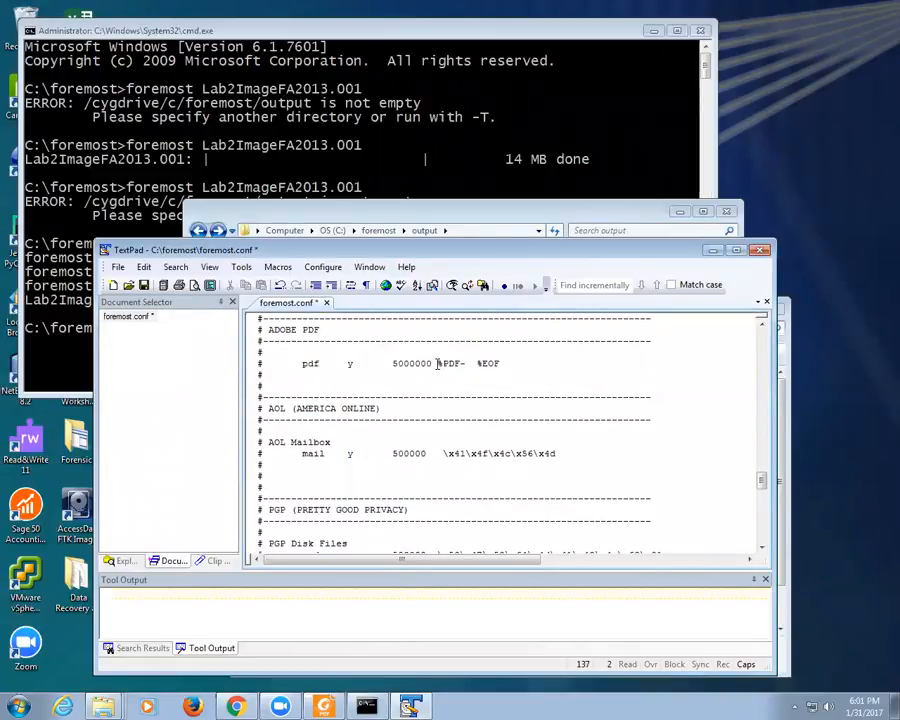
scroll(436, 370, "up", 6)
scroll(437, 375, "down", 3)
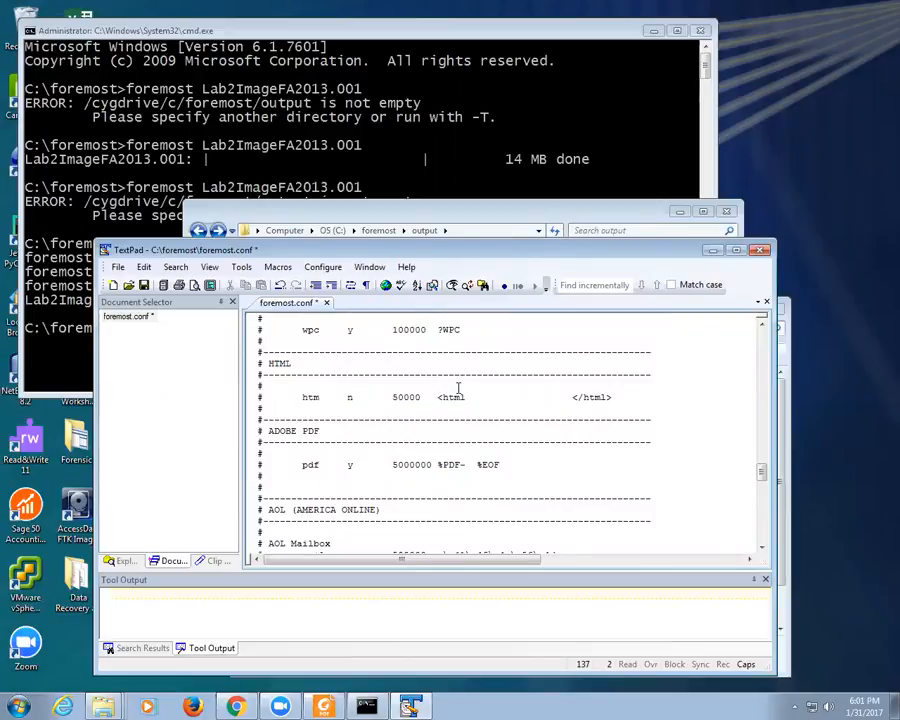
scroll(410, 425, "down", 1)
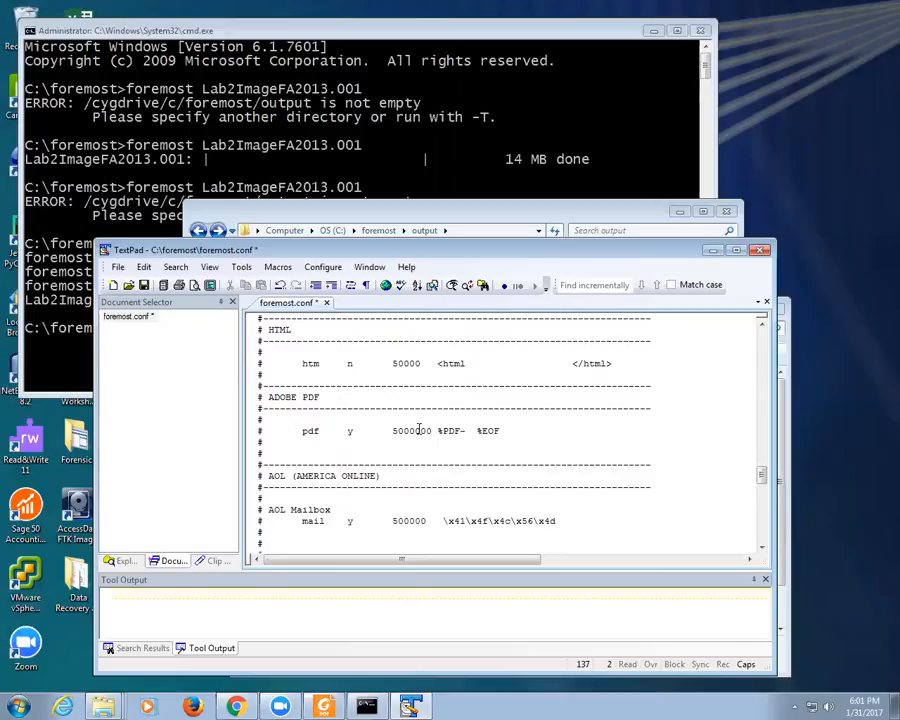
Step: Check the %PDF header and the rpm entry, then save foremost.conf
left_click_drag(436, 431, 499, 431)
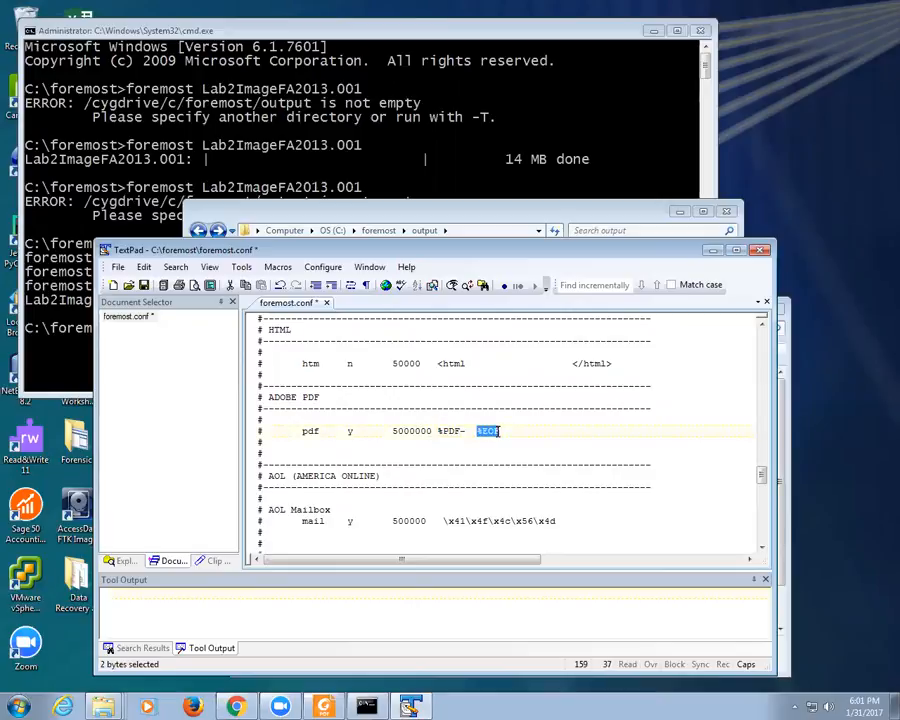
scroll(493, 431, "down", 1)
scroll(493, 431, "down", 5)
scroll(488, 426, "down", 6)
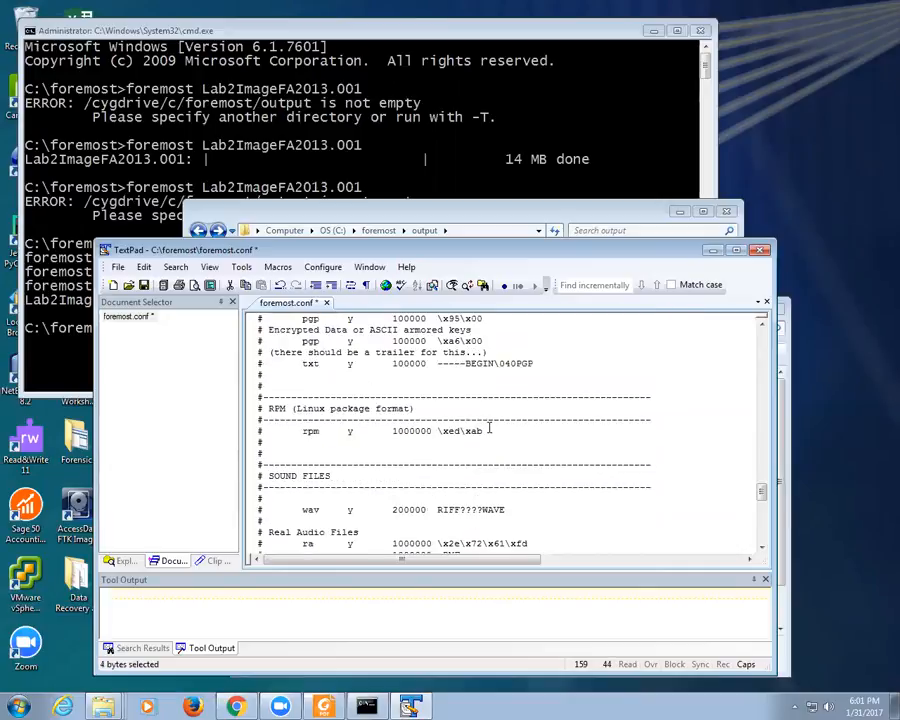
left_click(378, 432)
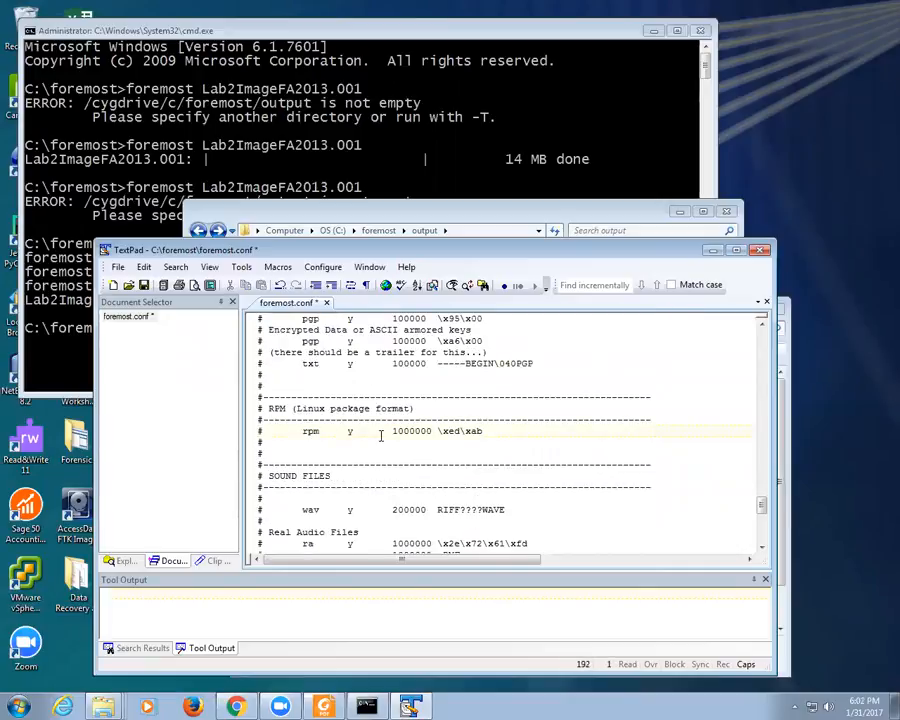
scroll(378, 440, "down", 5)
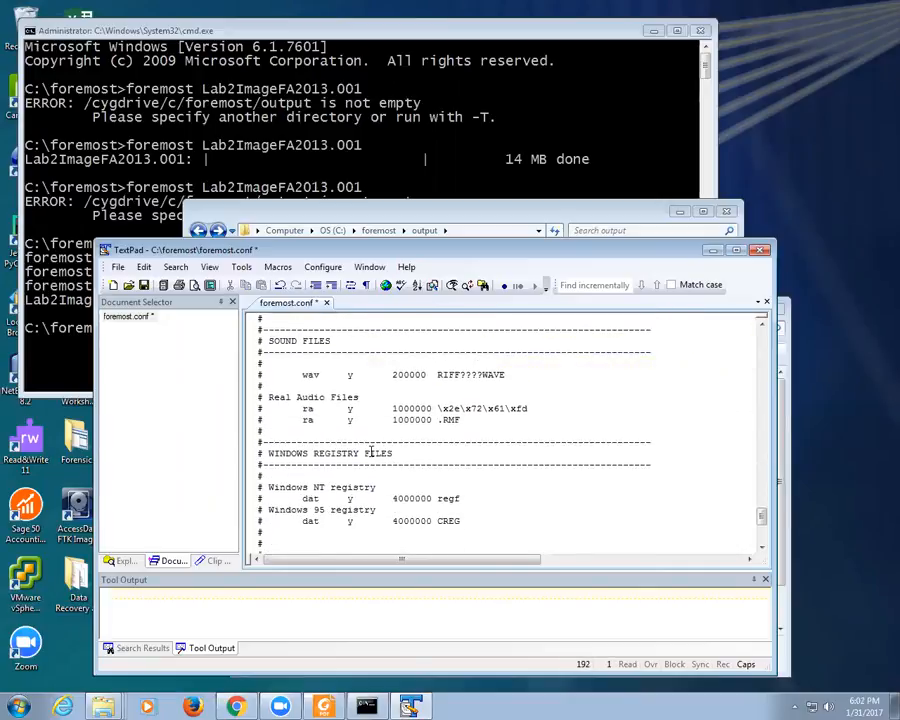
scroll(372, 453, "down", 10)
scroll(370, 453, "up", 5)
left_click(144, 285)
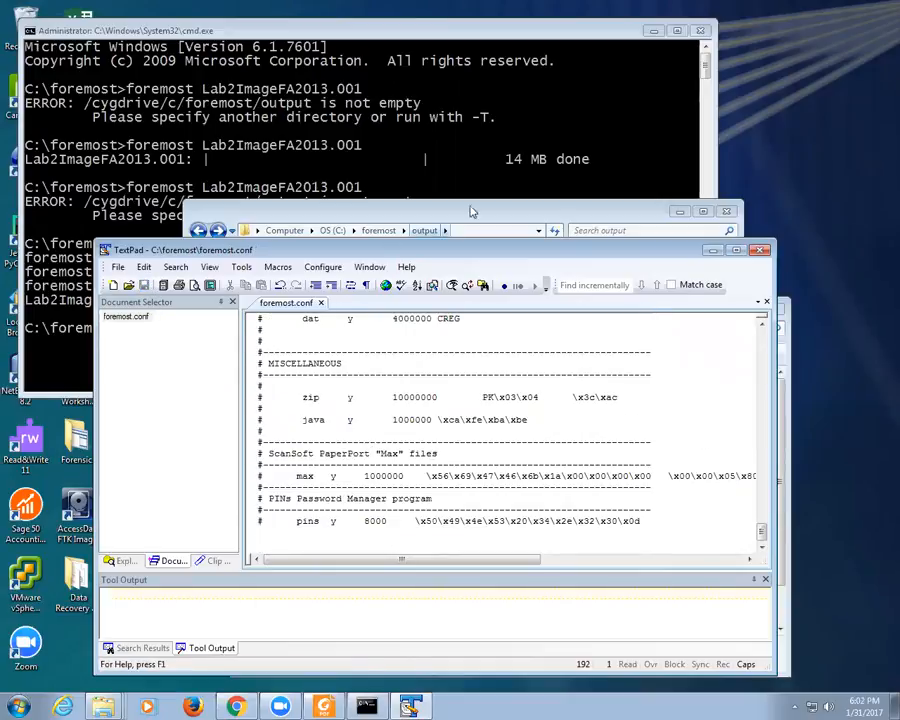
Step: Permanently delete the old output folder from C:\foremost
left_click(420, 215)
left_click(378, 230)
left_click(345, 311)
left_click(360, 300)
key("shift+Delete")
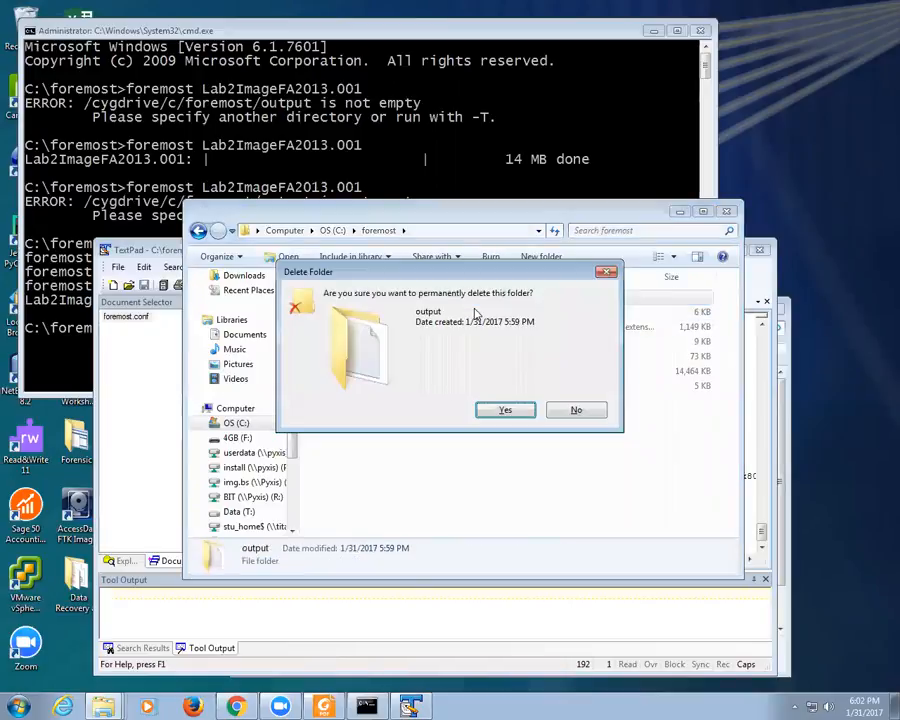
key("Return")
Step: Rerun the previous foremost command on Lab2ImageFA2013.001 in Command Prompt
left_click(322, 162)
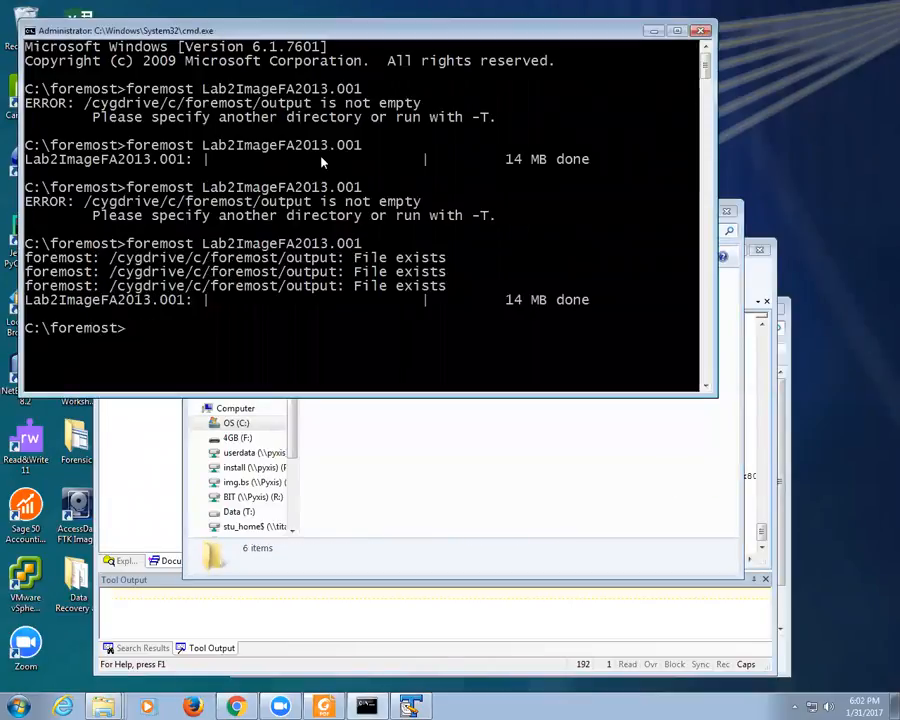
key("Up")
key("Return")
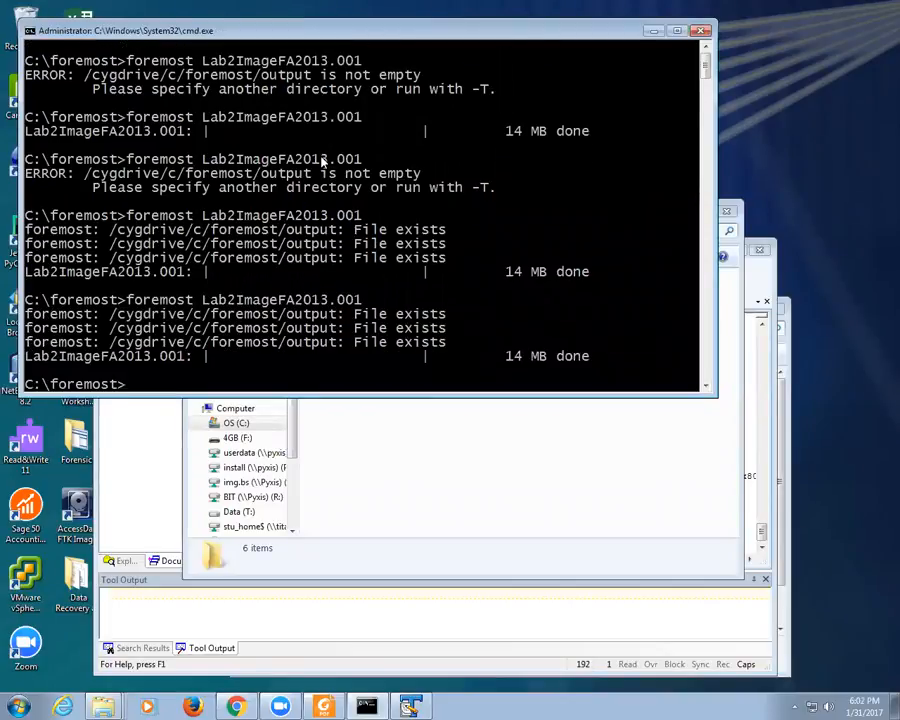
left_click(375, 410)
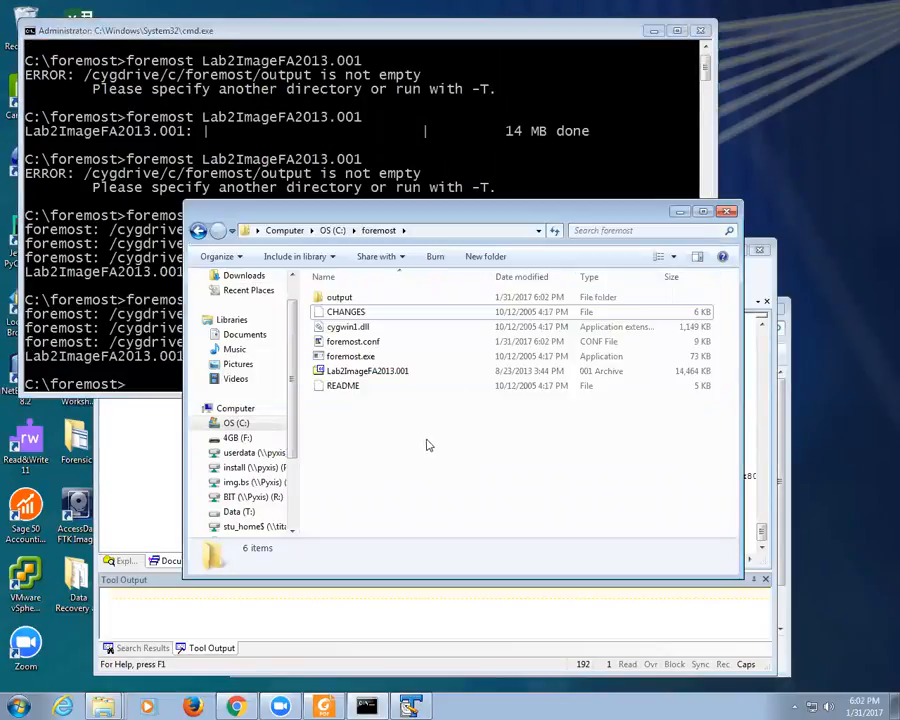
Step: Browse the fresh output's tif, png and rpm folders, ending back at the output listing
double_click(340, 298)
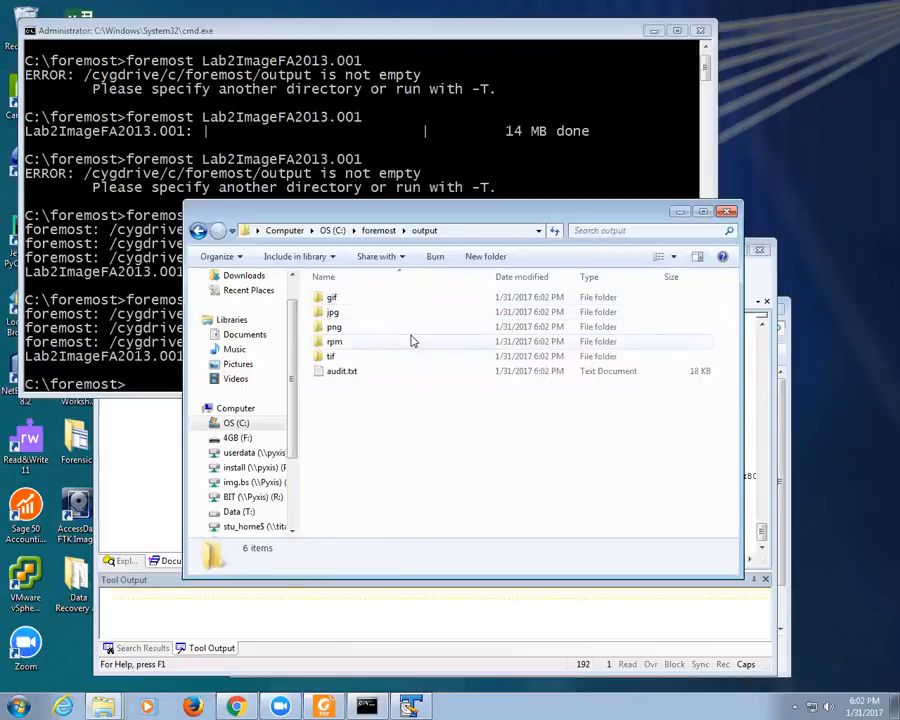
double_click(333, 357)
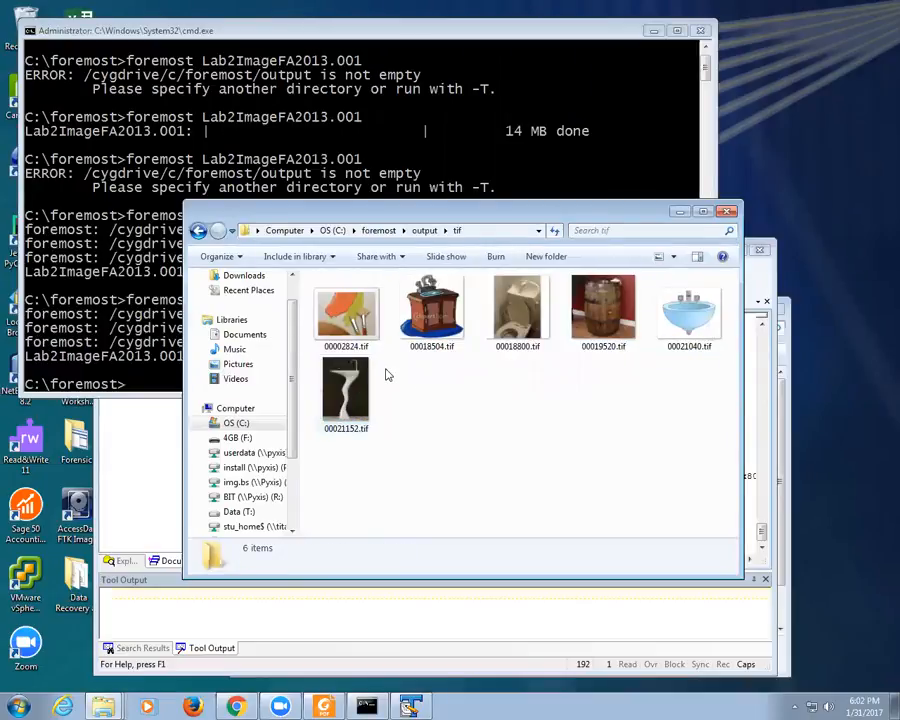
key("BackSpace")
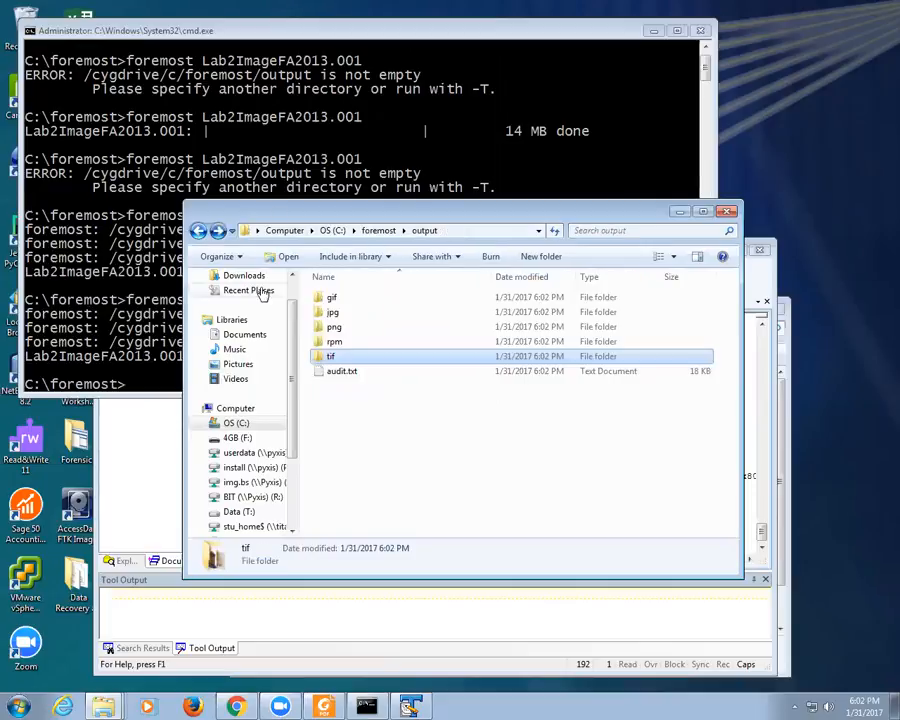
double_click(334, 327)
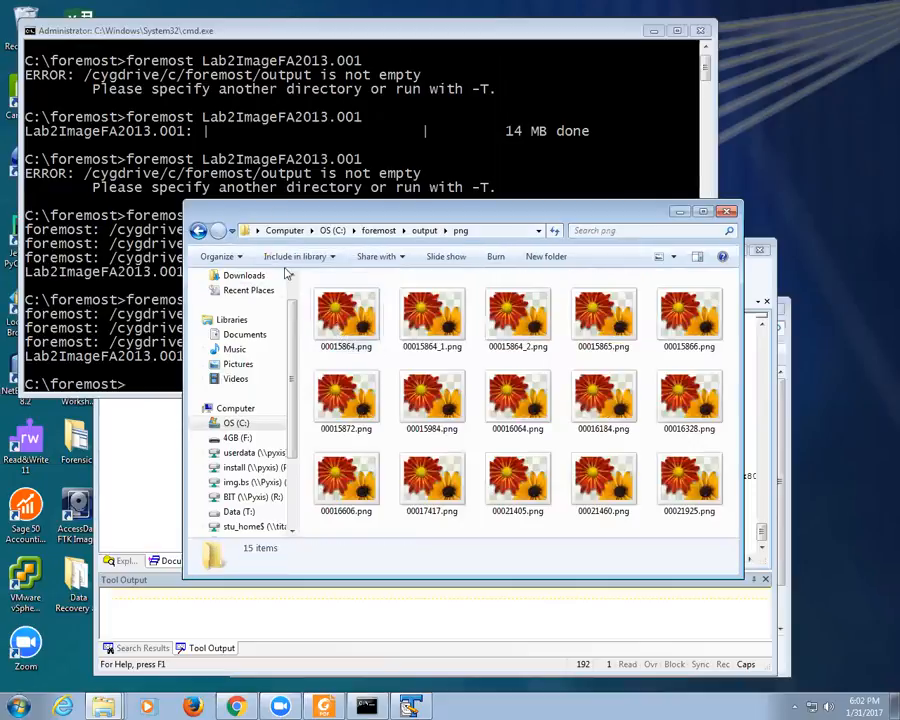
left_click(198, 231)
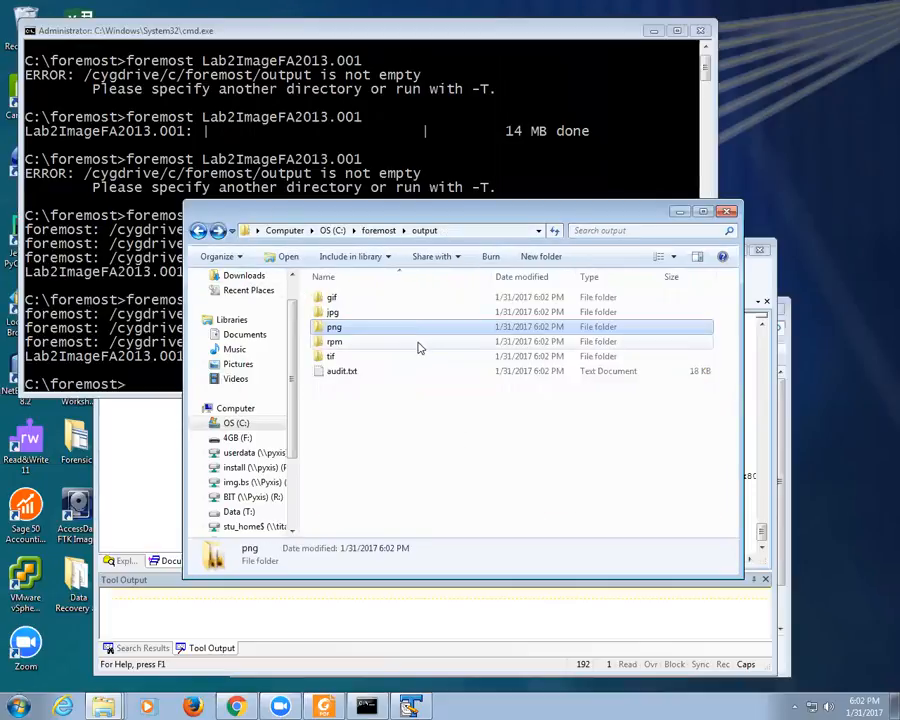
double_click(334, 342)
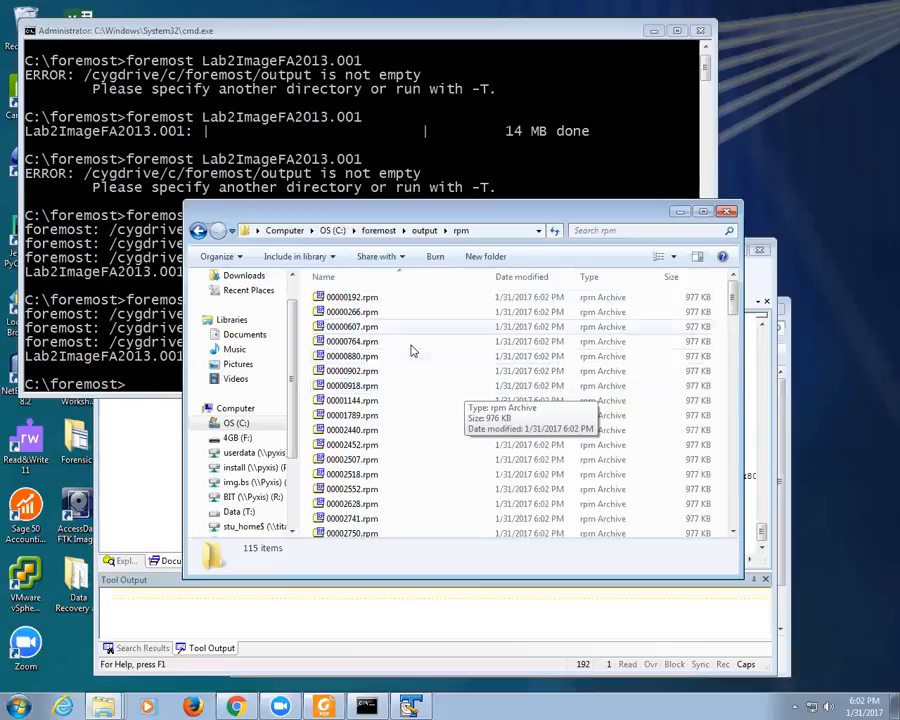
key("BackSpace")
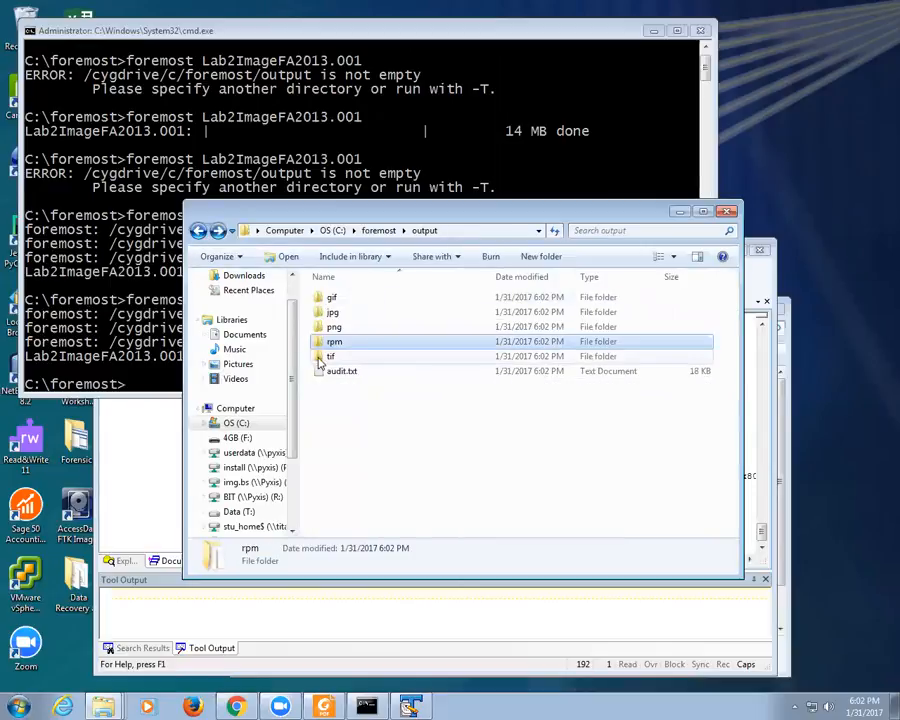
double_click(338, 343)
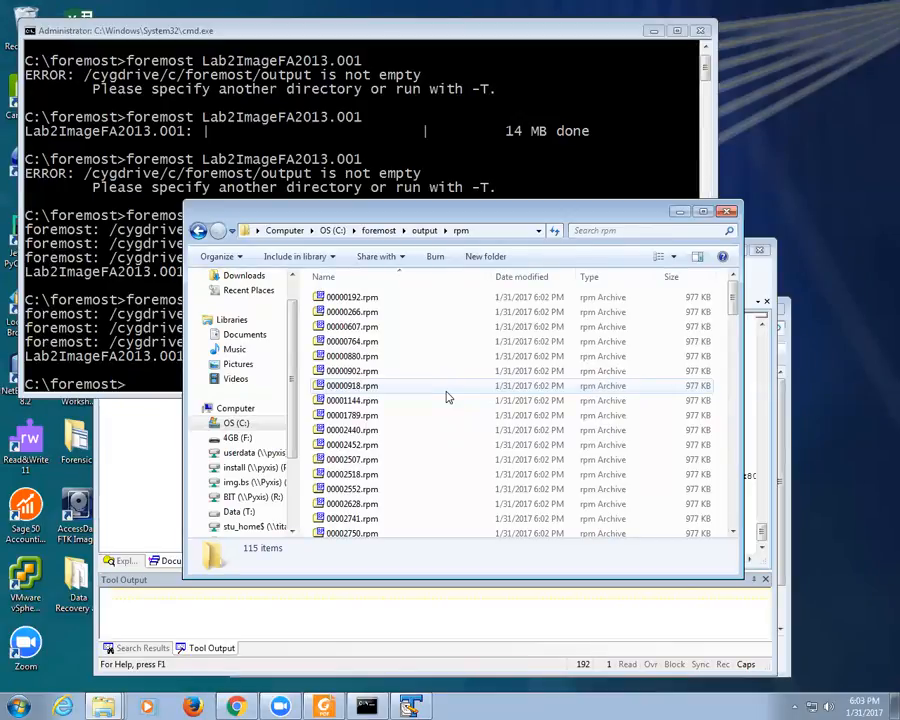
left_click(423, 231)
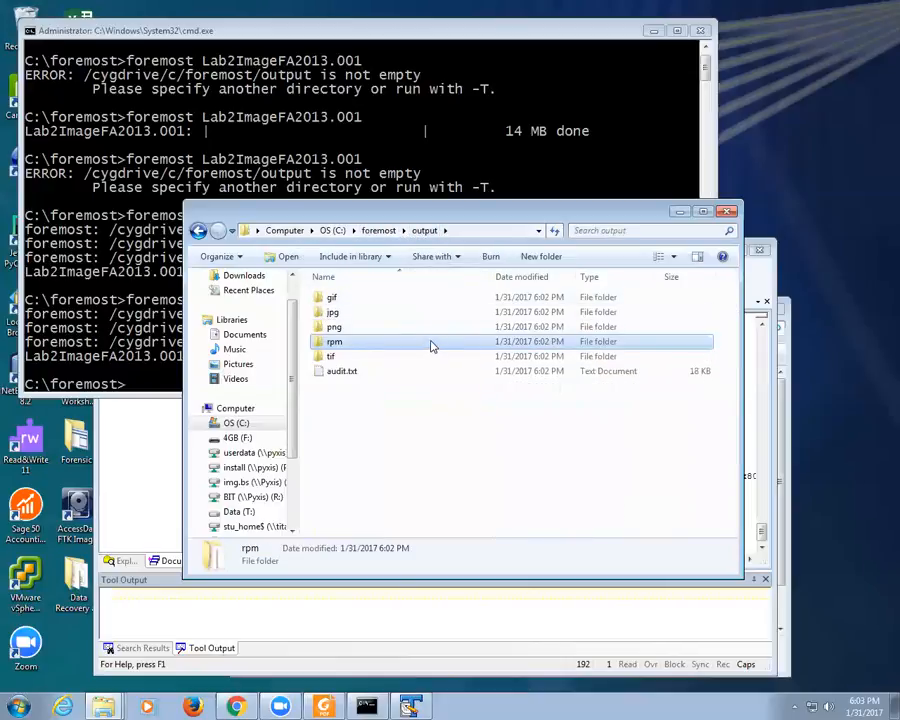
Step: Open audit.txt in TextPad and check its summary: 360 files, including 219 jpg and 115 rpm
right_click(344, 373)
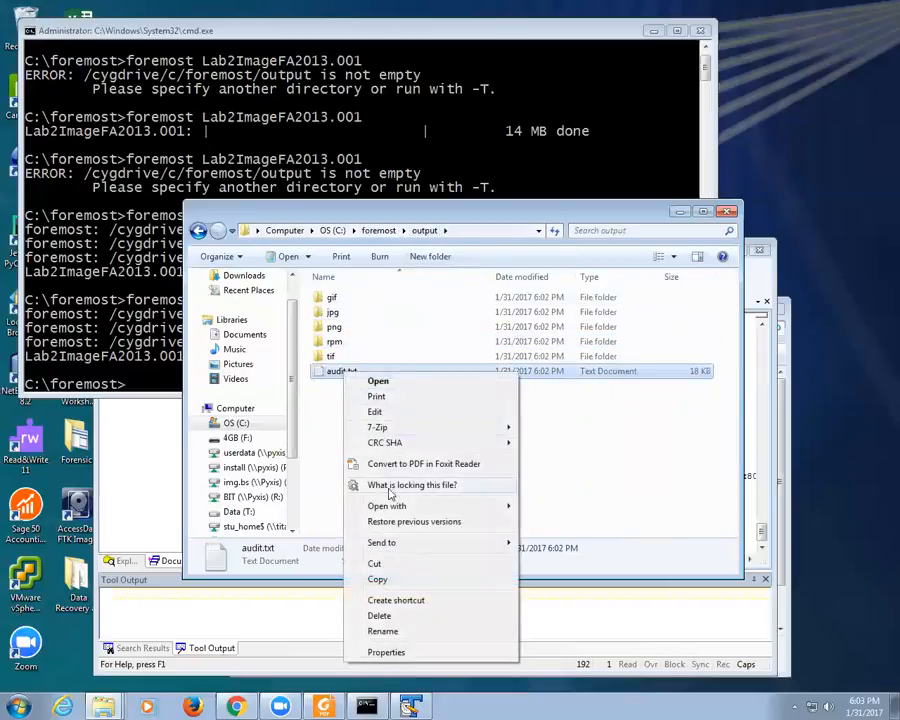
mouse_move(402, 514)
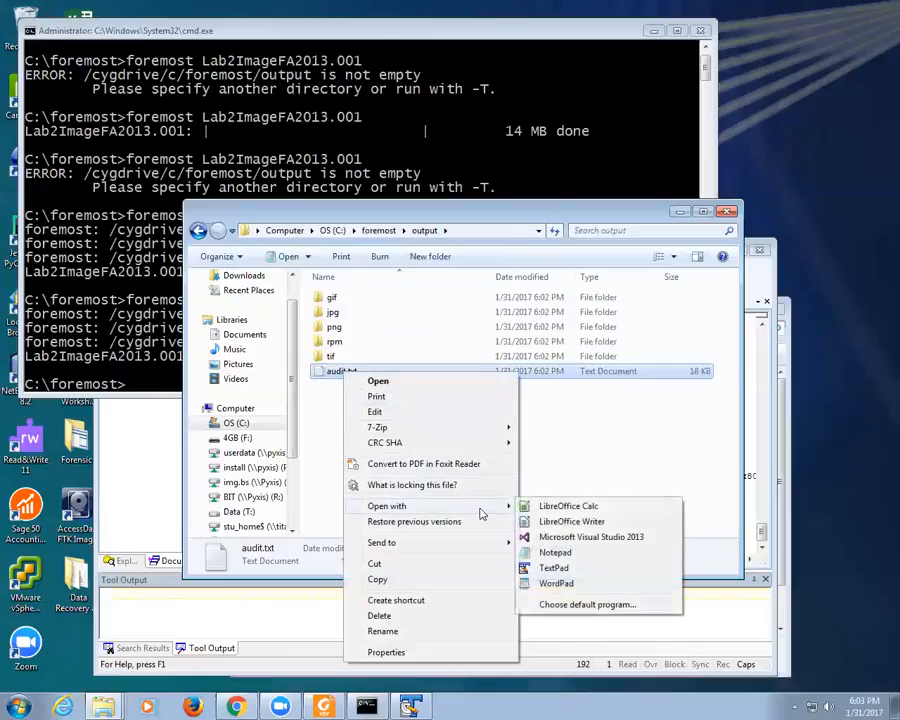
left_click(562, 570)
scroll(364, 300, "down", 20)
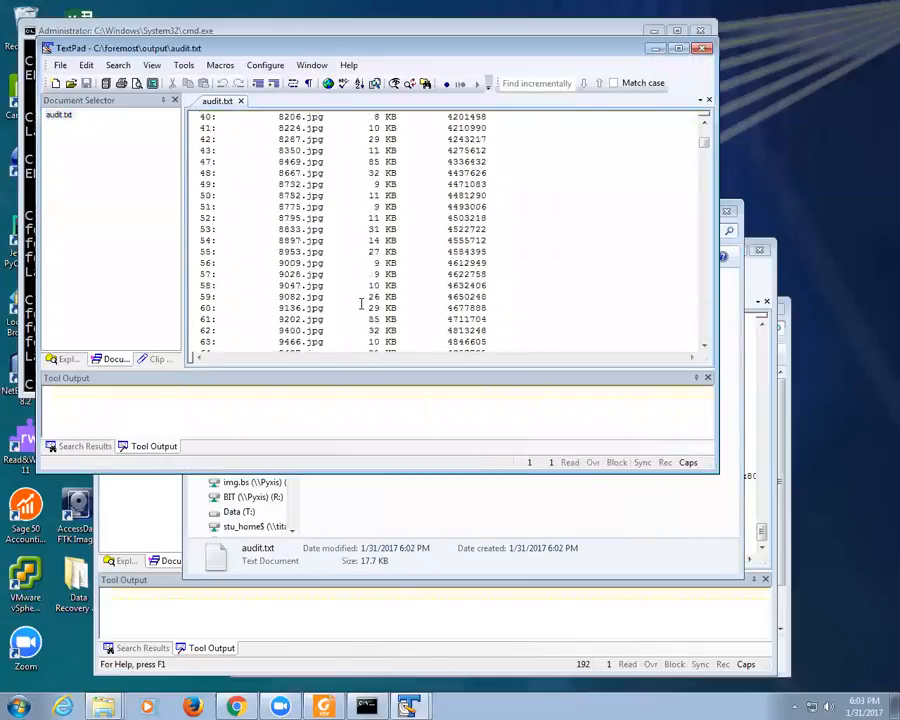
scroll(361, 305, "down", 20)
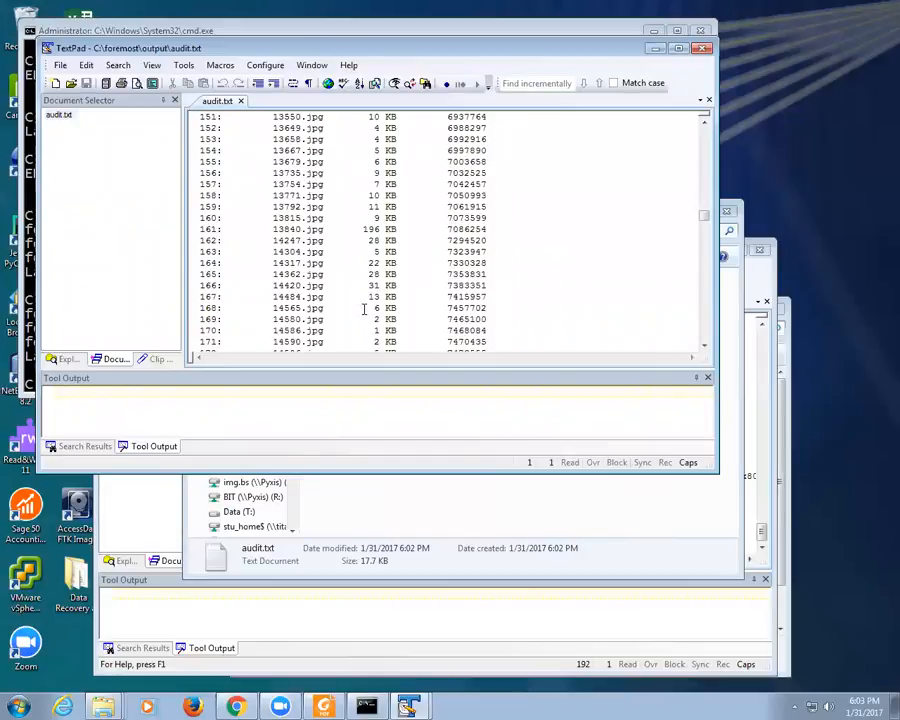
left_click_drag(703, 216, 703, 335)
mouse_move(224, 253)
left_mouse_down()
mouse_move(240, 256)
mouse_move(226, 273)
left_mouse_up()
left_click(228, 285)
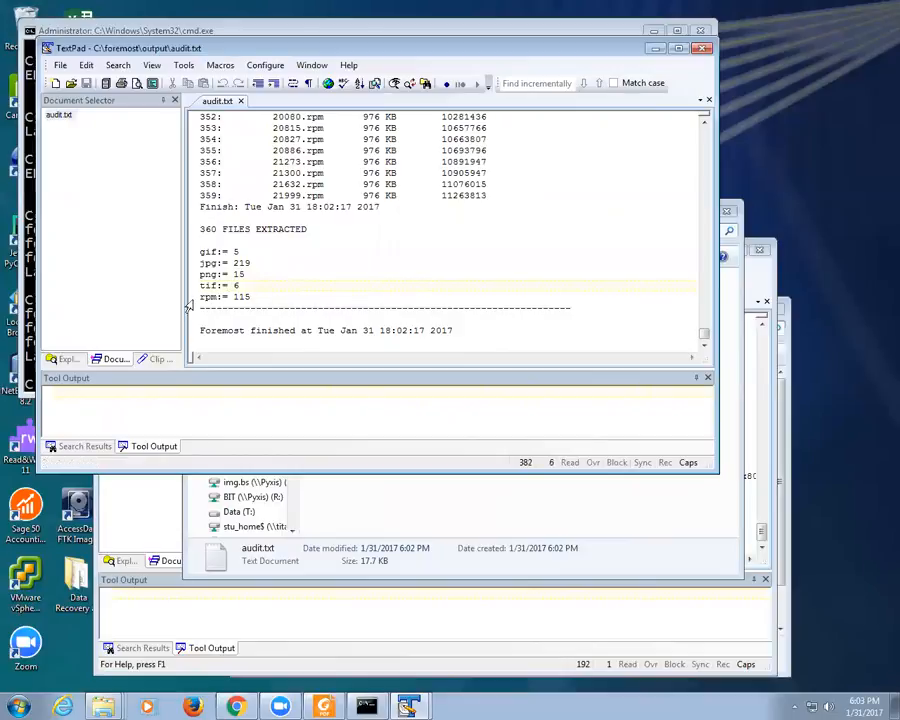
left_click_drag(200, 297, 255, 302)
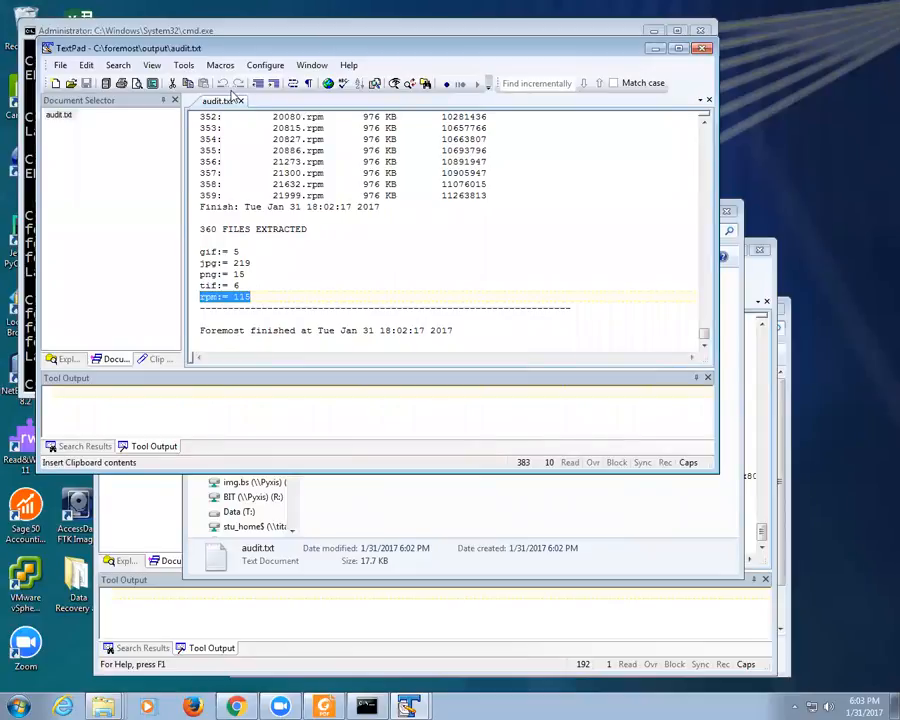
left_click(701, 50)
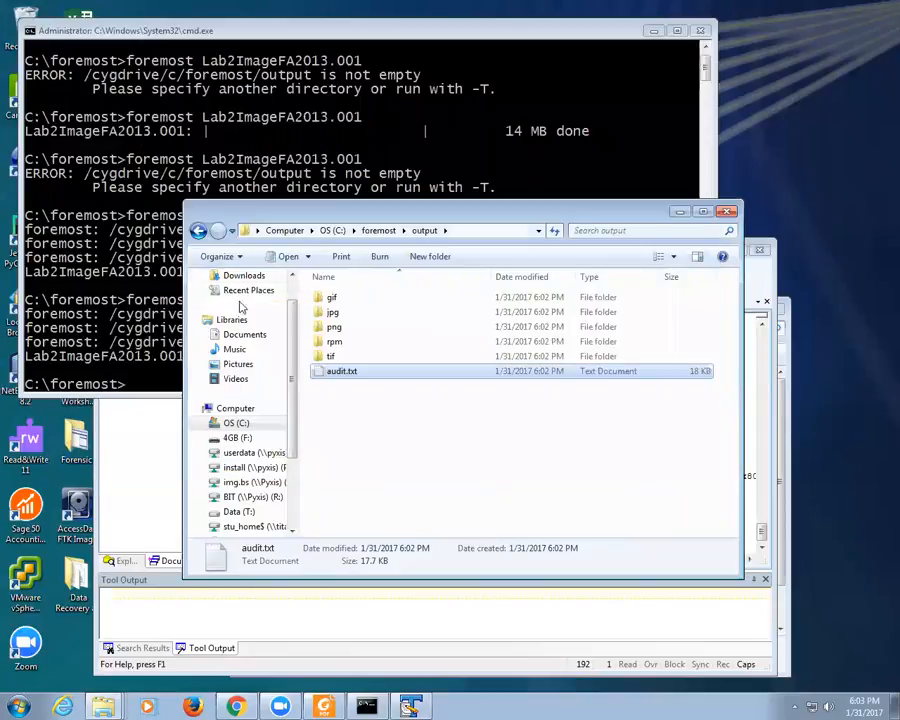
Step: Go back up to C:\foremost and bring up the context menu for foremost.conf
left_click(197, 233)
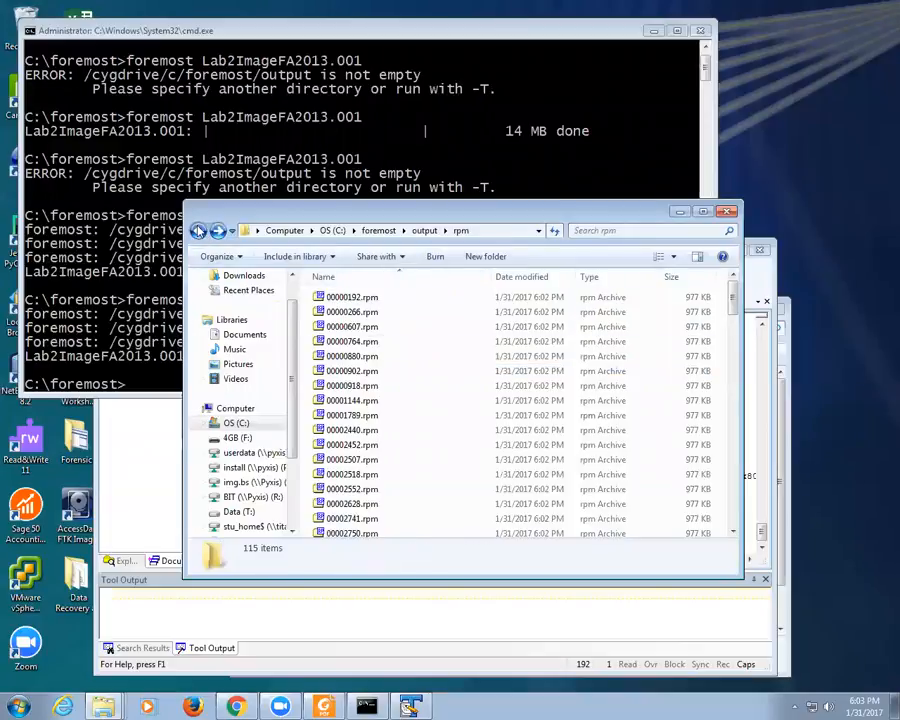
left_click(197, 231)
key("BackSpace")
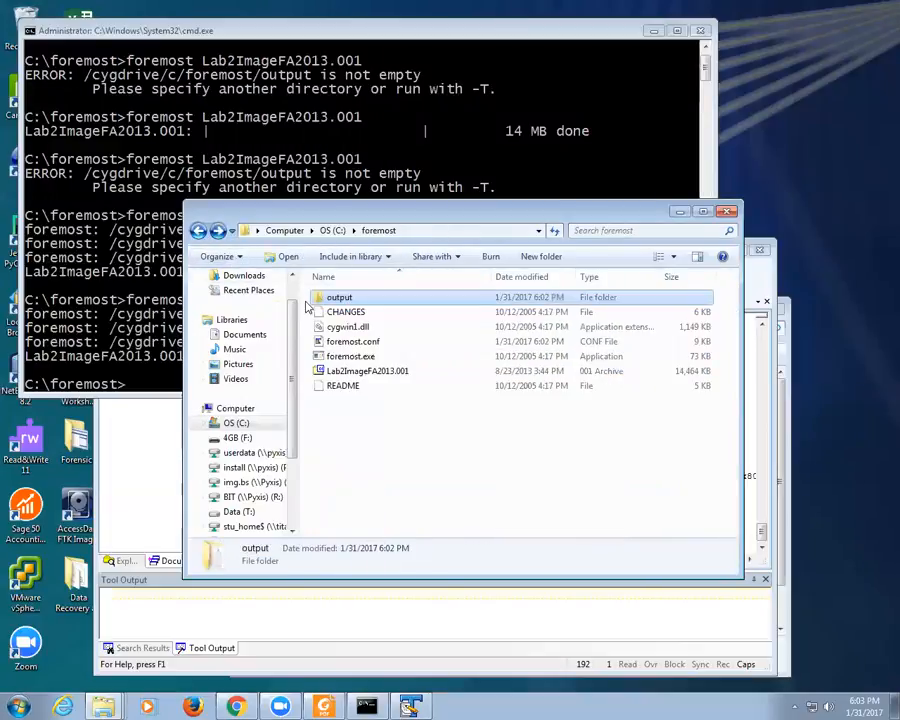
left_click(358, 343)
right_click(360, 345)
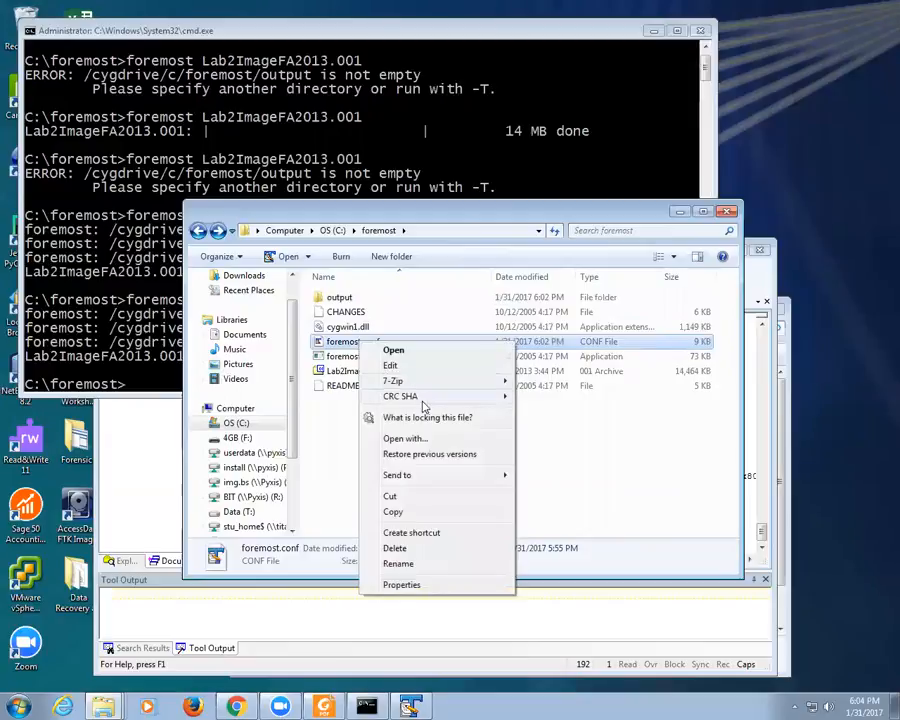
Step: Inspect the PNG header and footer signature bytes in foremost.conf, then close TextPad
left_click(392, 350)
scroll(360, 288, "down", 20)
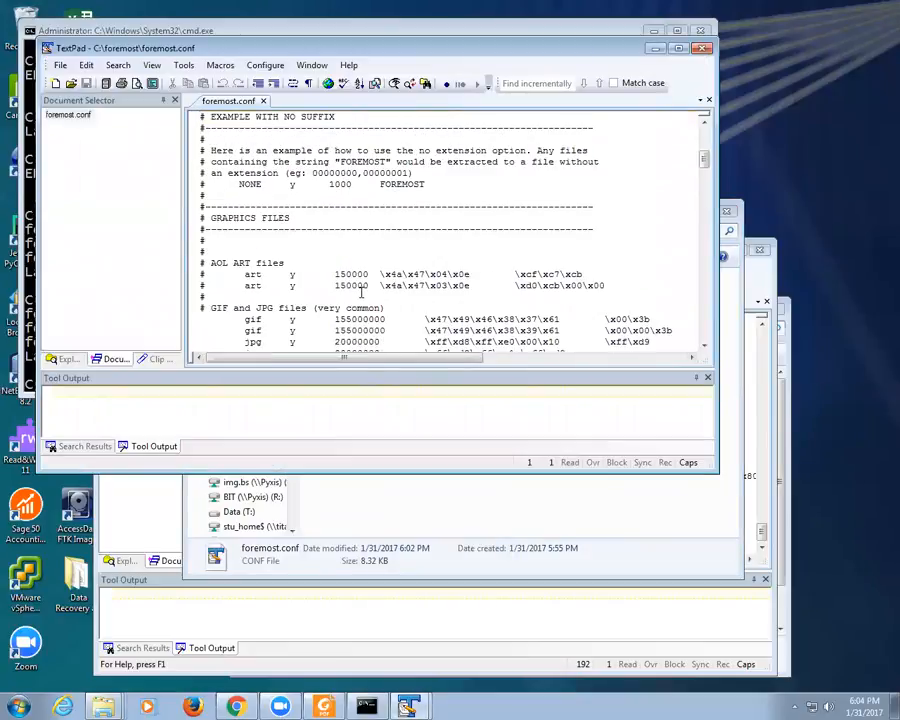
scroll(362, 292, "down", 6)
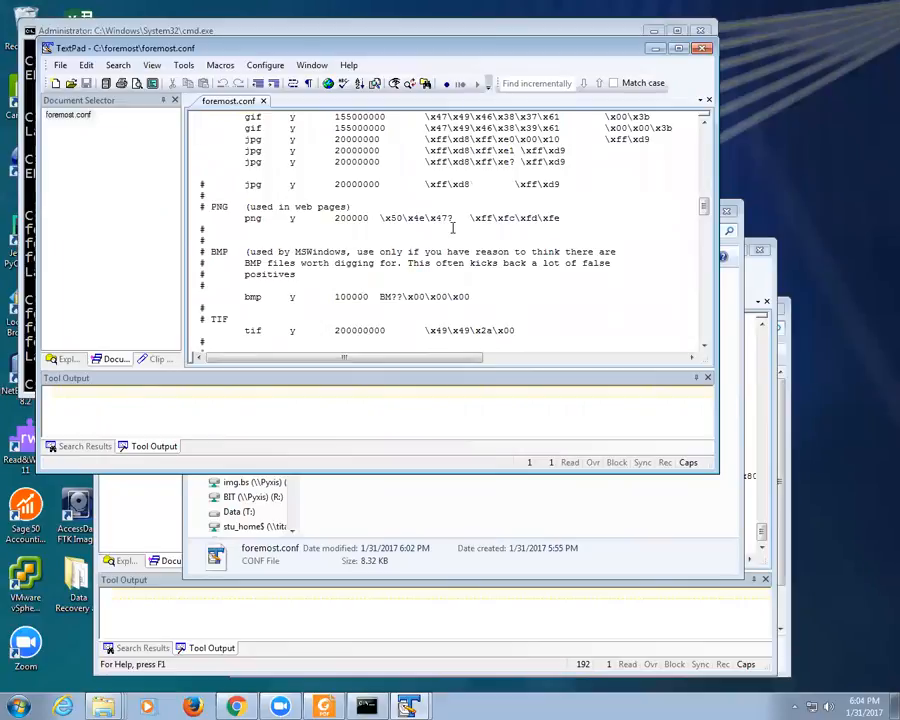
left_click_drag(564, 221, 384, 226)
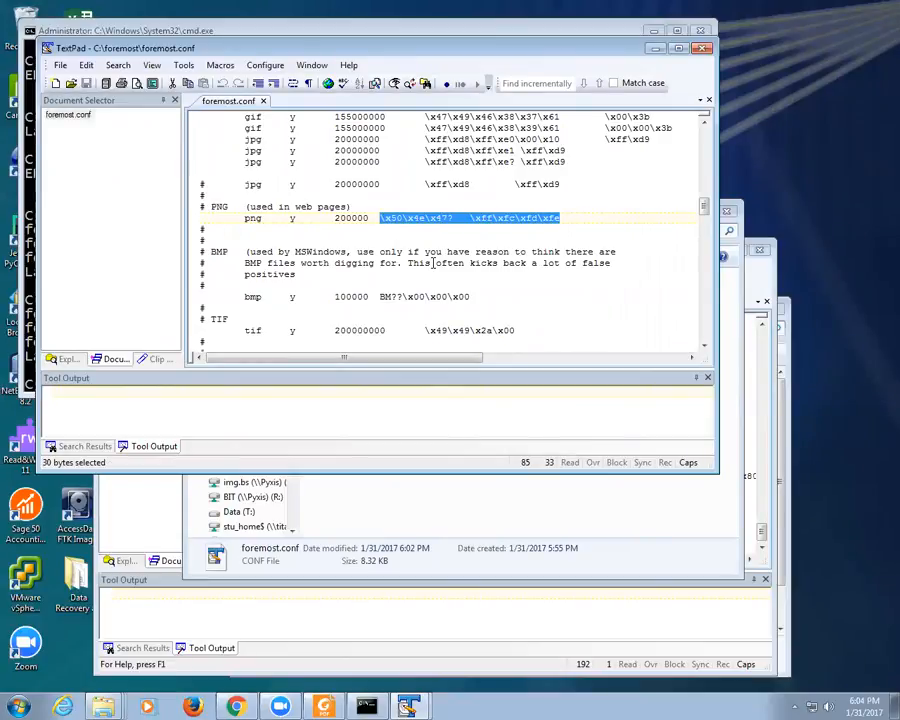
left_click(449, 218)
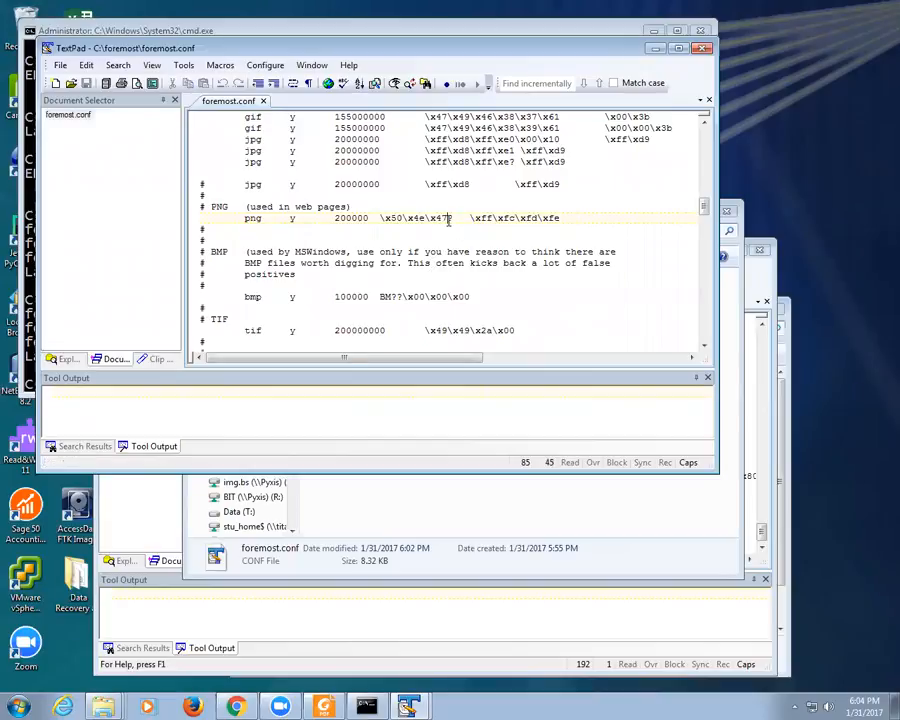
mouse_move(704, 207)
left_mouse_down()
mouse_move(701, 137)
mouse_move(696, 200)
left_mouse_up()
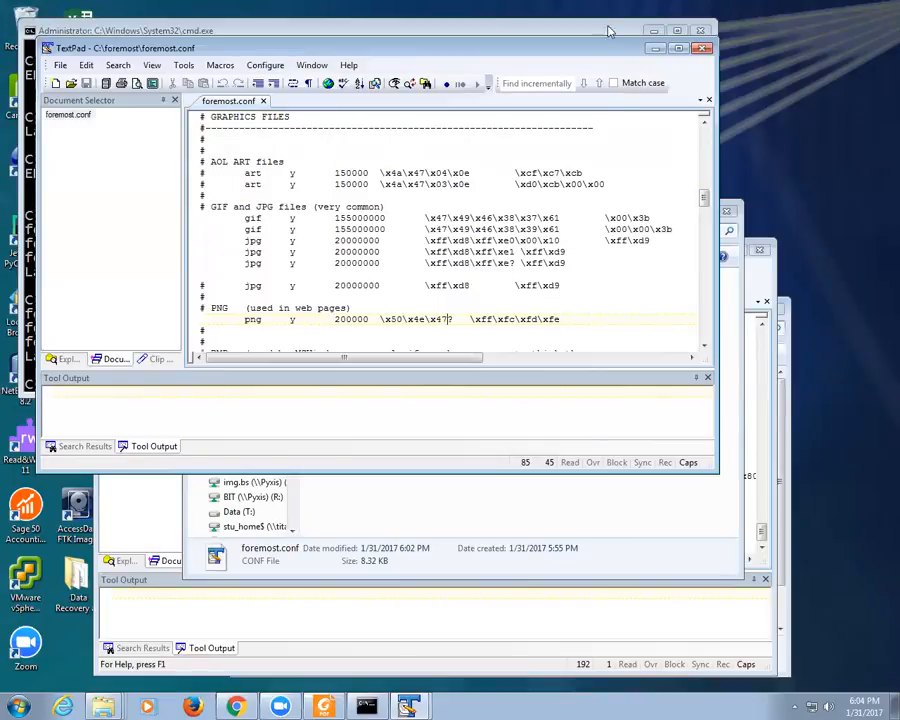
left_click(702, 50)
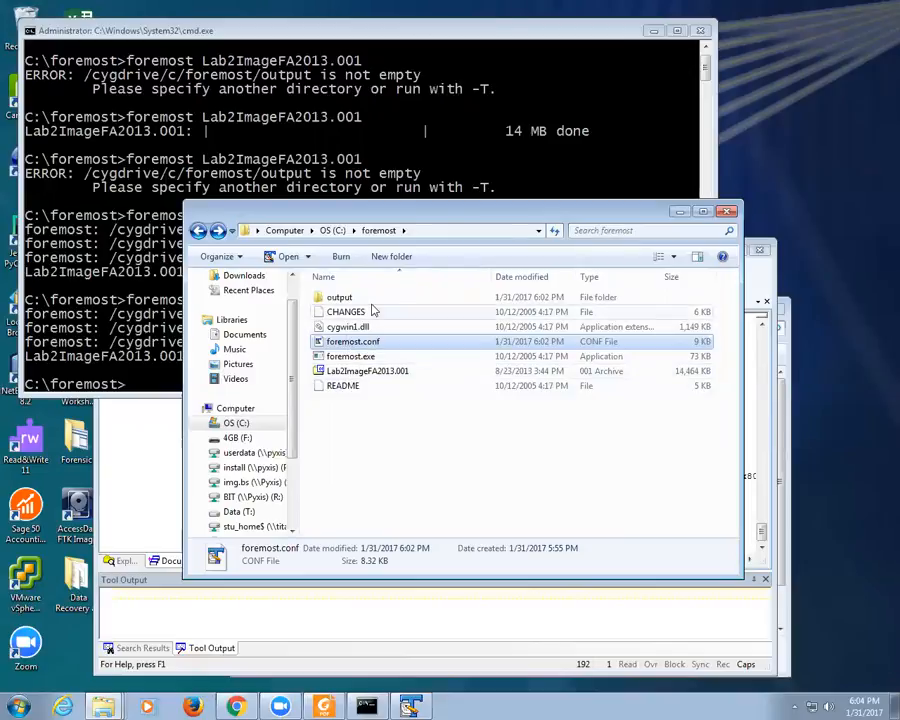
Step: Open C:\foremost\output, select audit.txt, and switch to the Lab 3 Automated File Recovery PDF
double_click(340, 297)
left_click(343, 371)
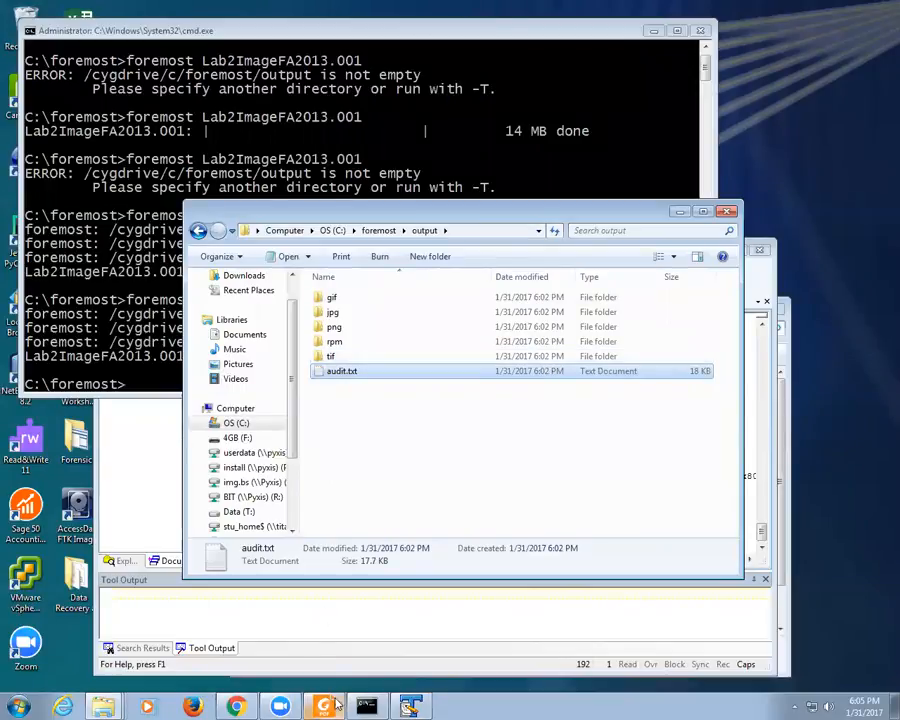
key("alt+Tab")
Step: Read the page 2 submission instructions in the Lab 3 PDF, then minimize Foxit Reader
scroll(361, 519, "down", 10)
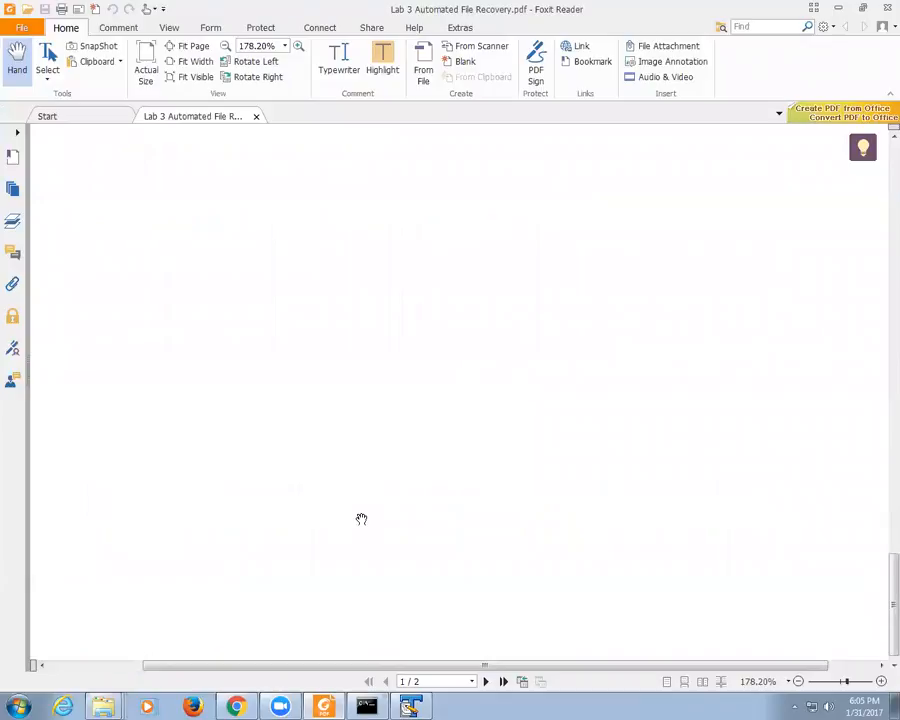
scroll(349, 530, "up", 3)
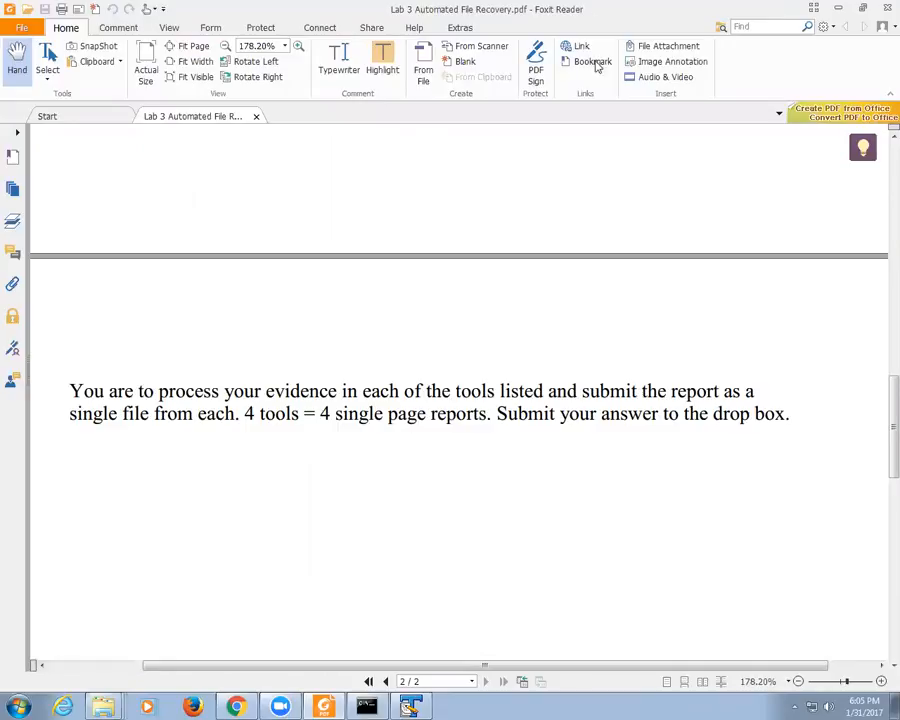
left_click(841, 9)
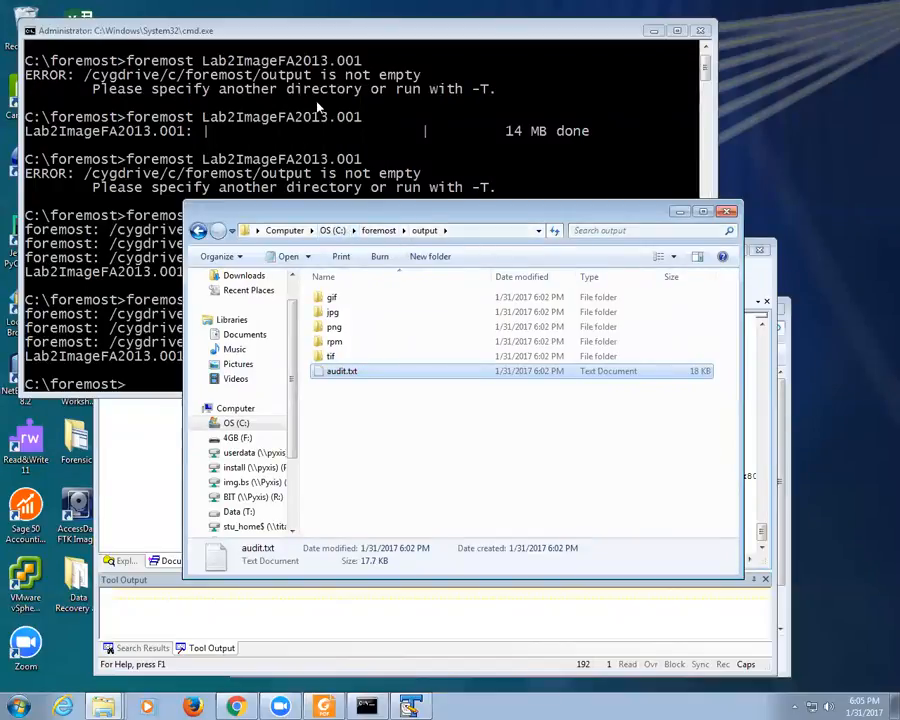
Step: Minimize the foremost command prompt and close the output folder and TextPad
left_click(598, 100)
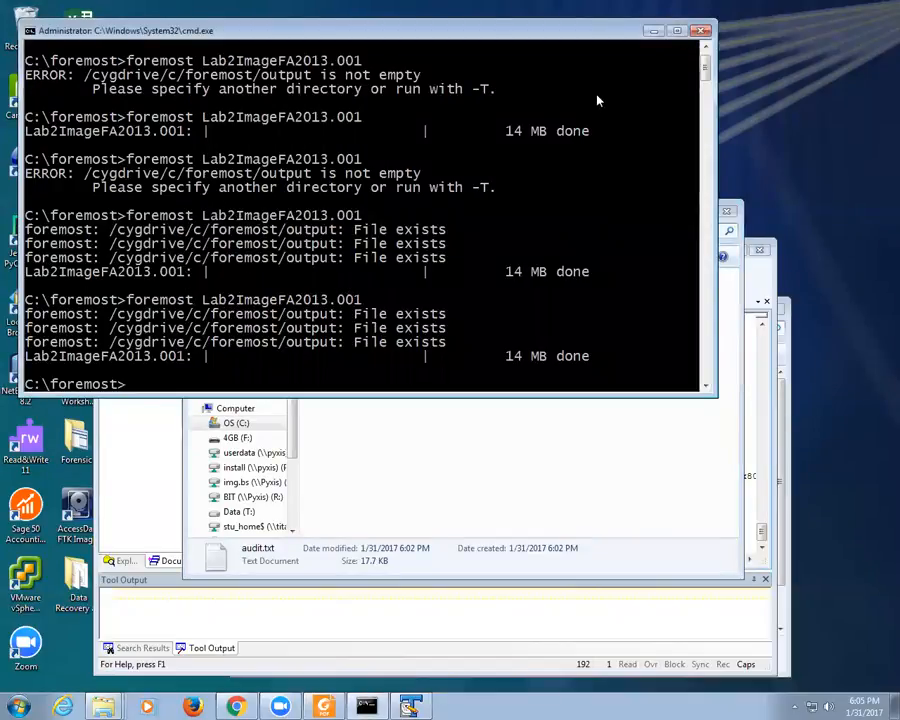
key("super+Down")
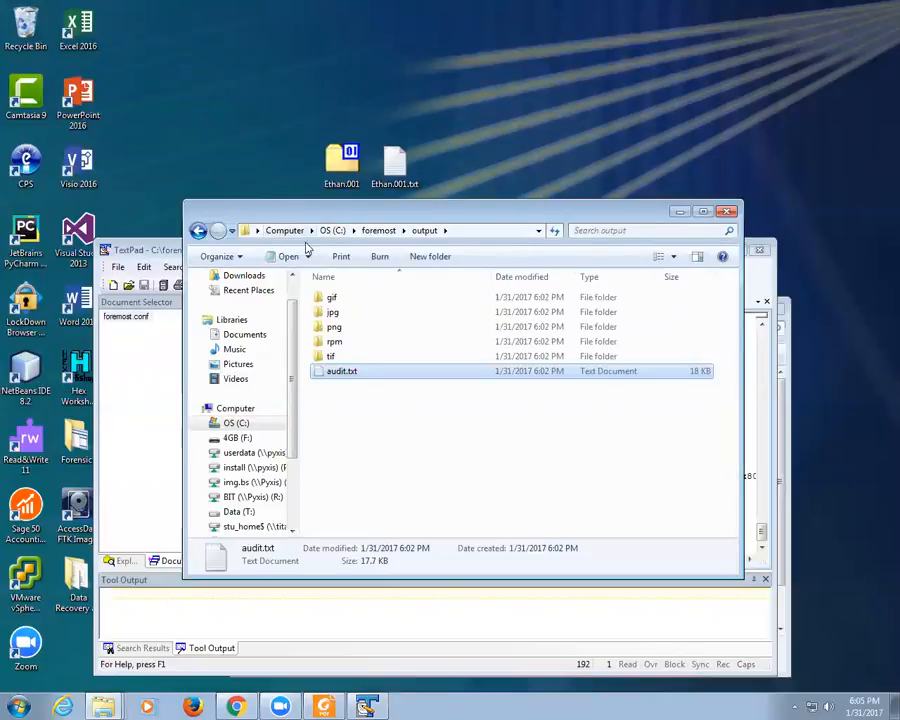
left_click(718, 215)
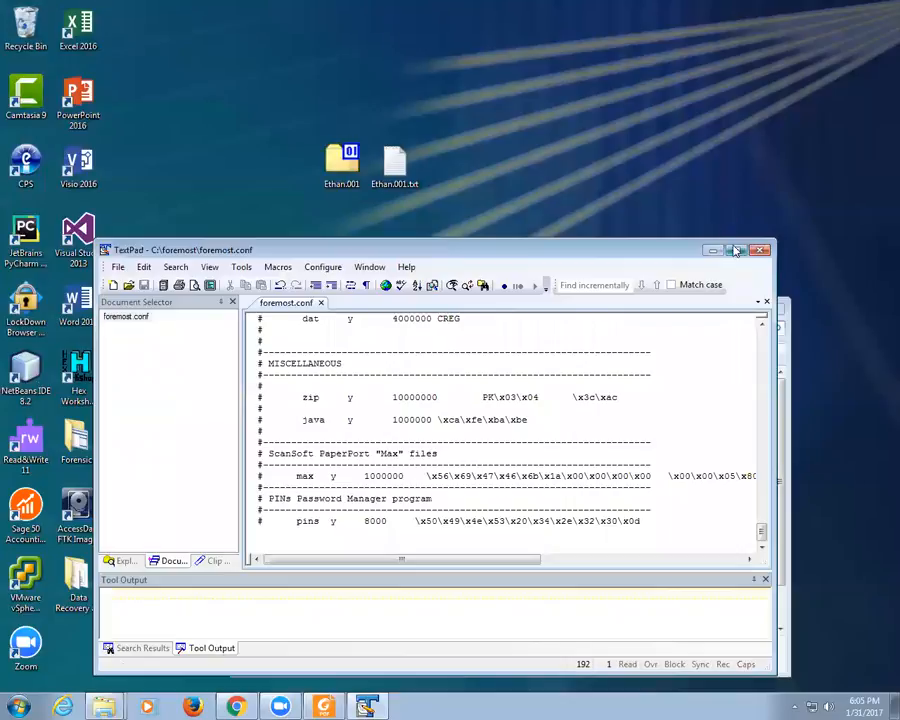
left_click(761, 251)
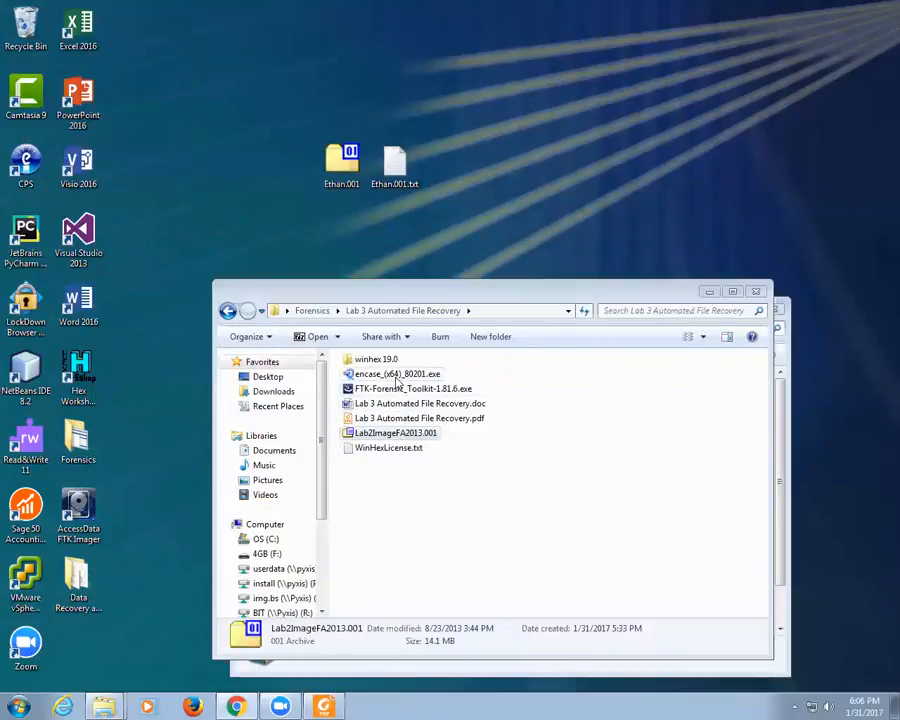
Step: Run the unverified FTK-Forensic_Toolkit-1.81.6.exe installer and browse the Start menu's All Programs list
double_click(395, 389)
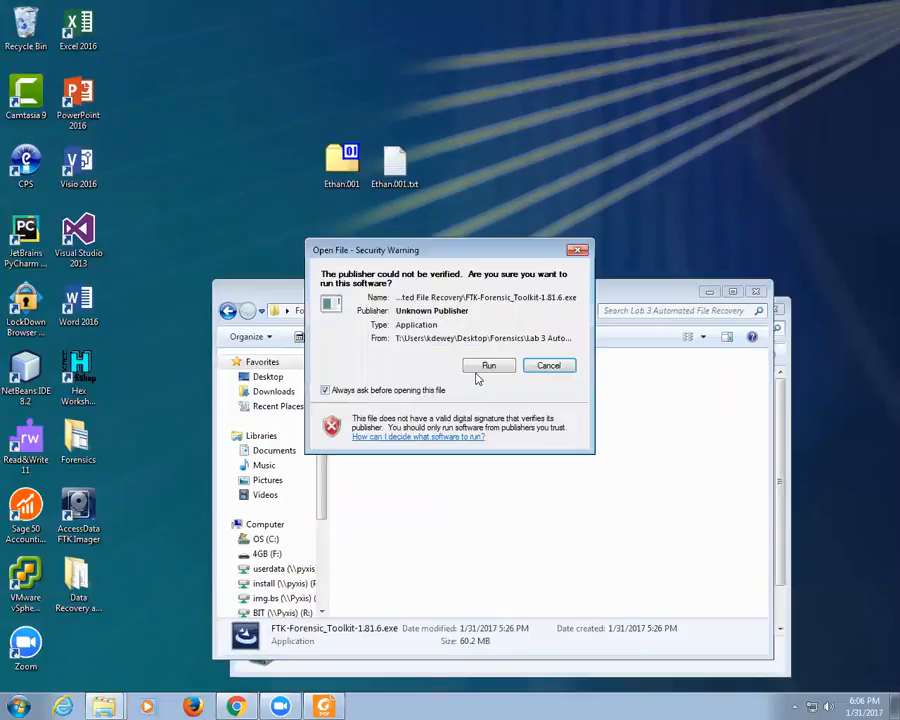
left_click(486, 367)
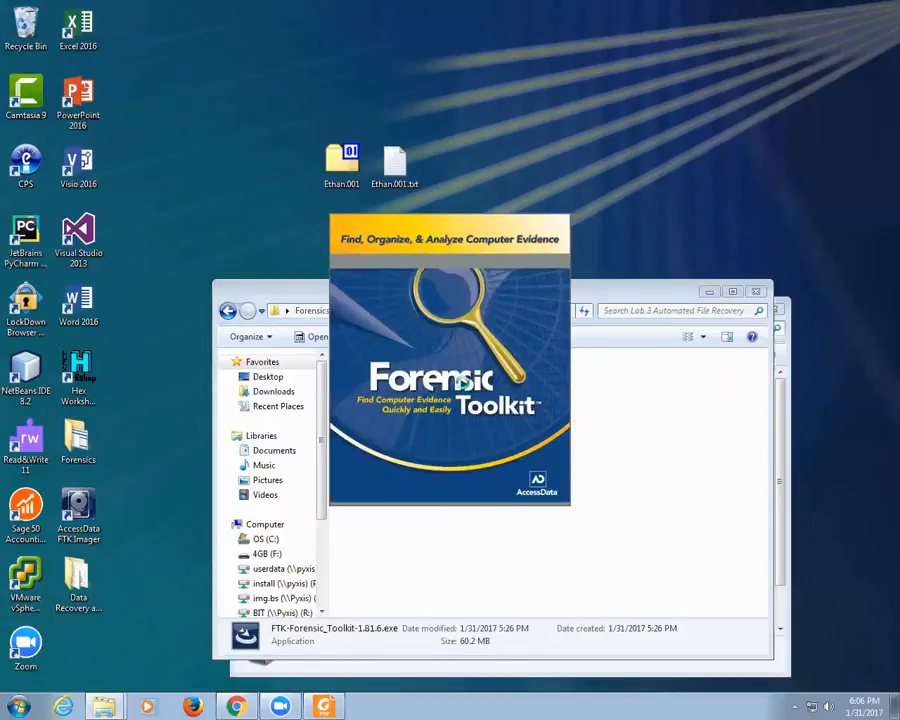
left_click(12, 705)
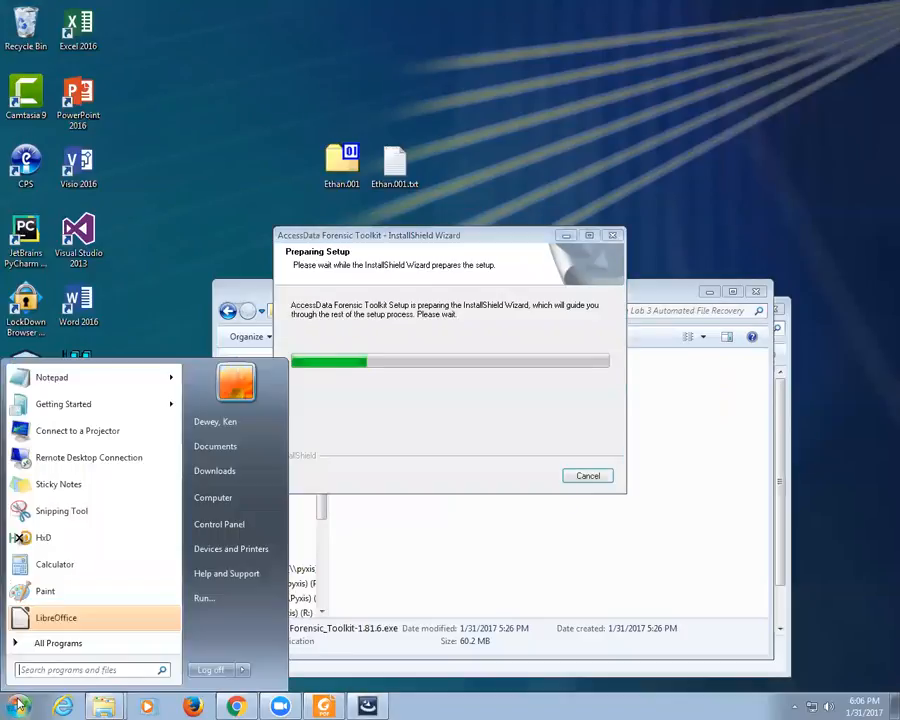
left_click(38, 642)
scroll(135, 516, "down", 1)
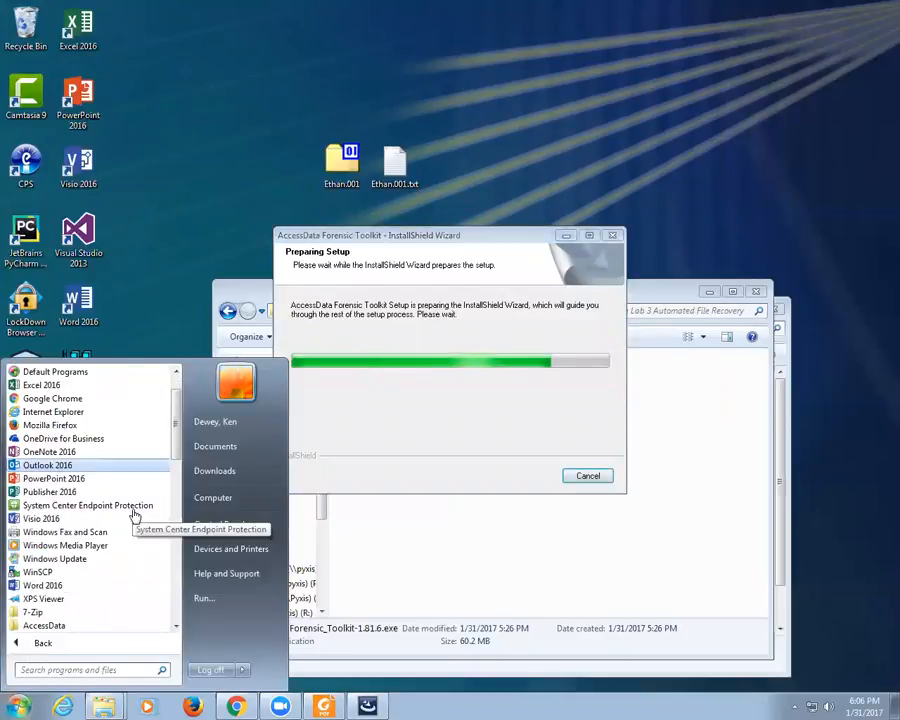
scroll(135, 516, "up", 1)
scroll(135, 516, "down", 3)
scroll(135, 516, "down", 2)
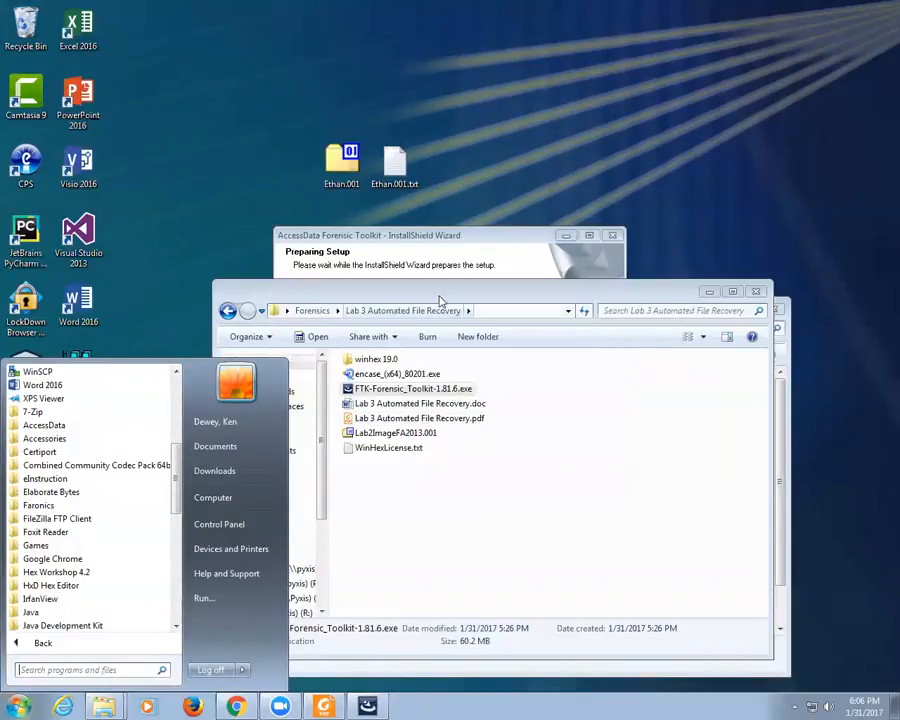
Step: Cancel the running Forensic Toolkit setup and close the interrupted wizard
left_click(588, 476)
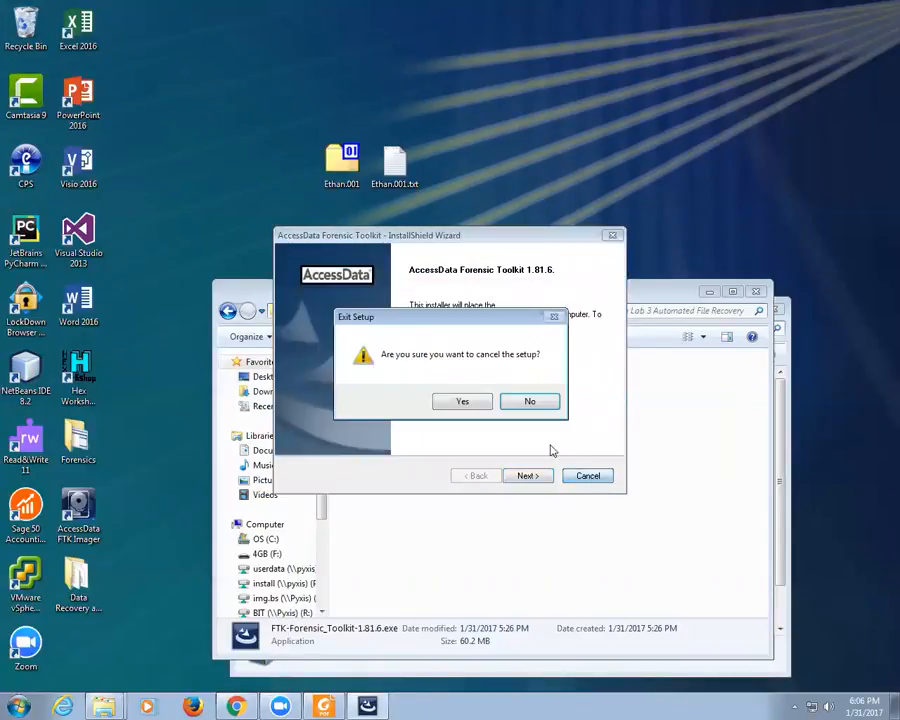
left_click(472, 405)
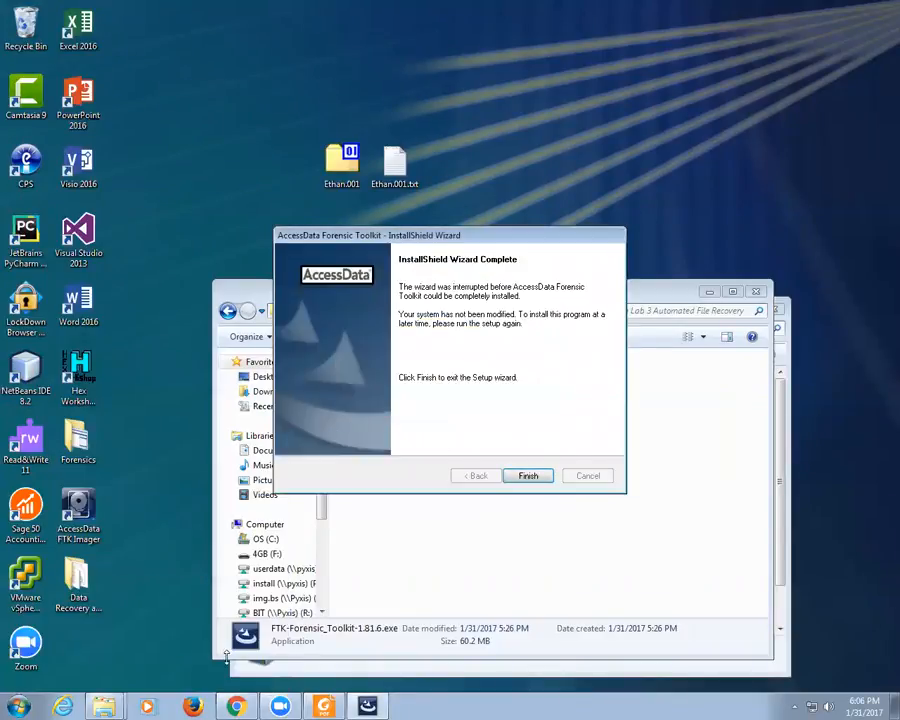
left_click(524, 477)
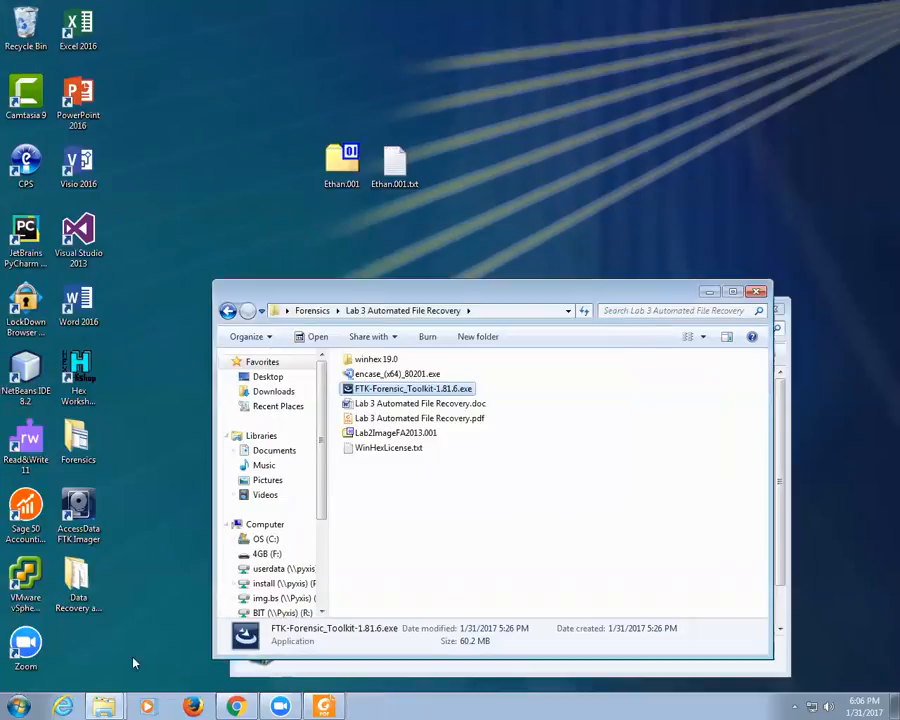
Step: Check the AccessData group under All Programs, then close the program list
left_click(18, 706)
left_click(60, 641)
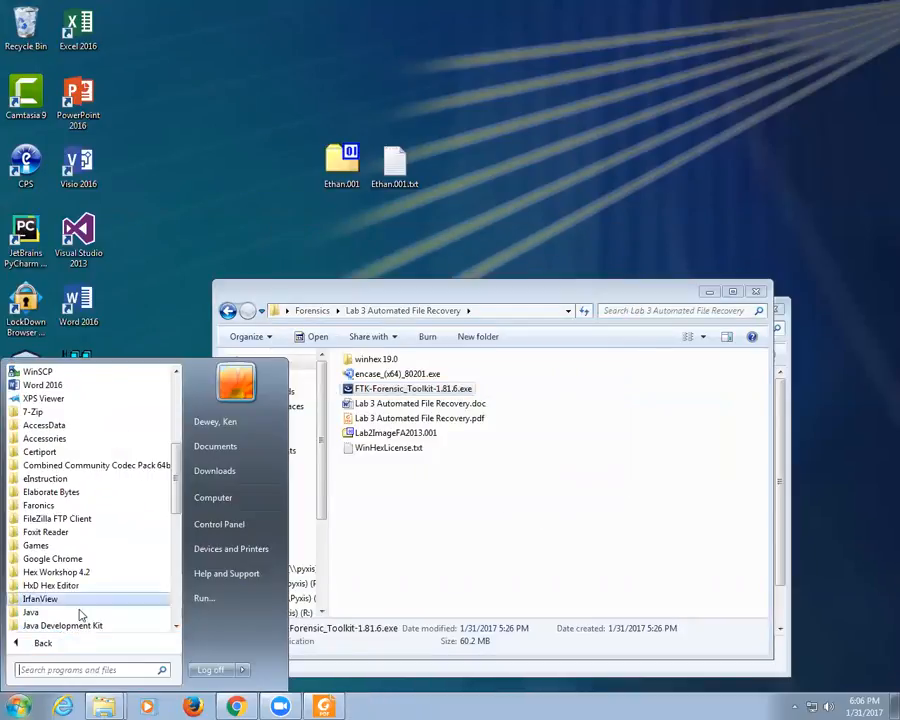
left_click(50, 425)
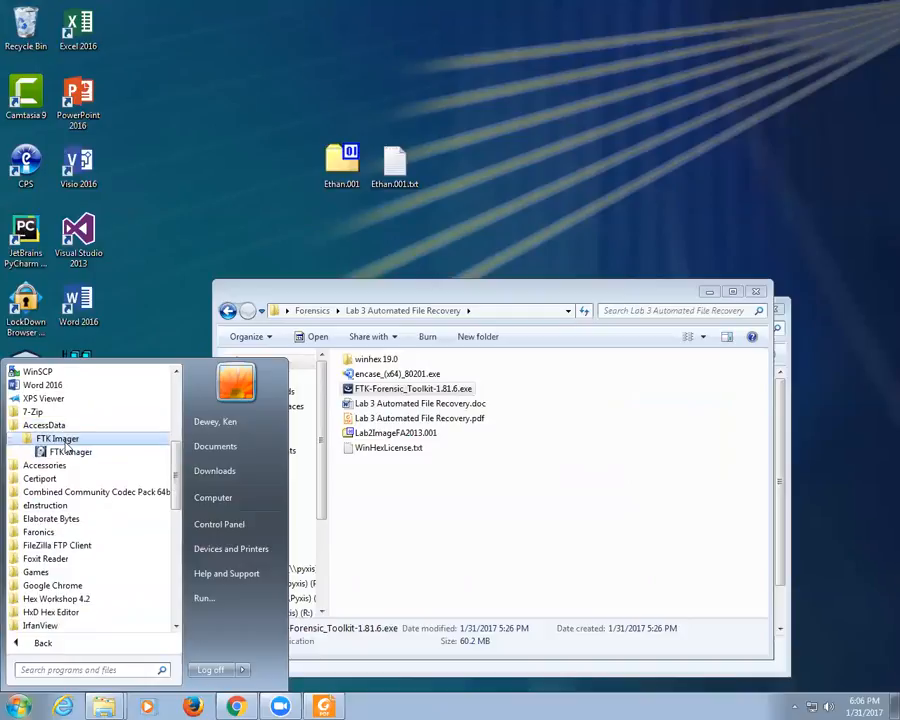
left_click(390, 390)
Step: Relaunch the FTK 1.81.6 installer, accept the license, and install to the default destination
double_click(390, 390)
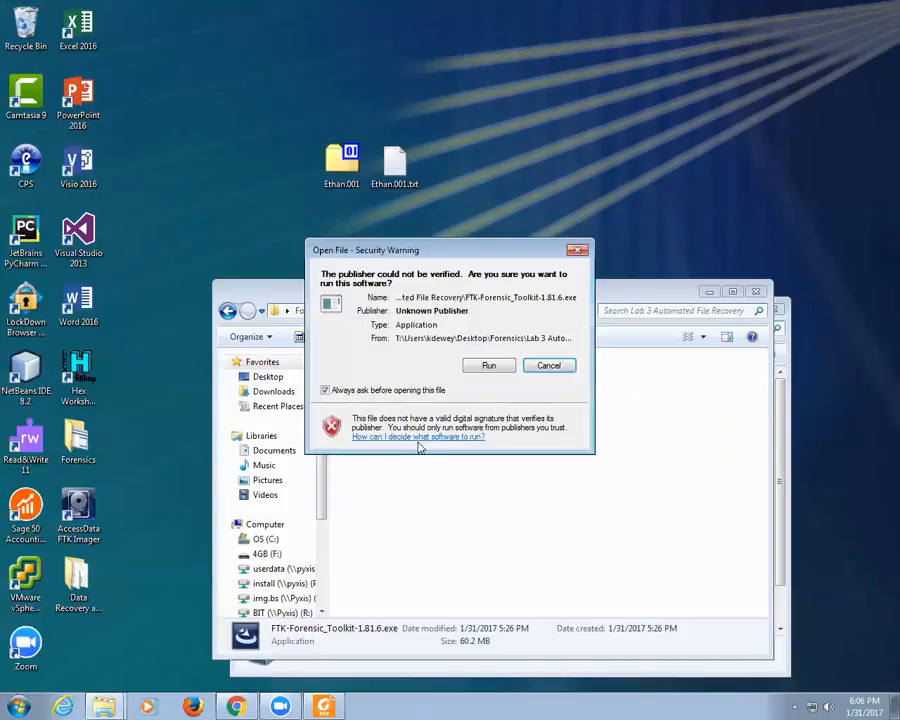
left_click(541, 366)
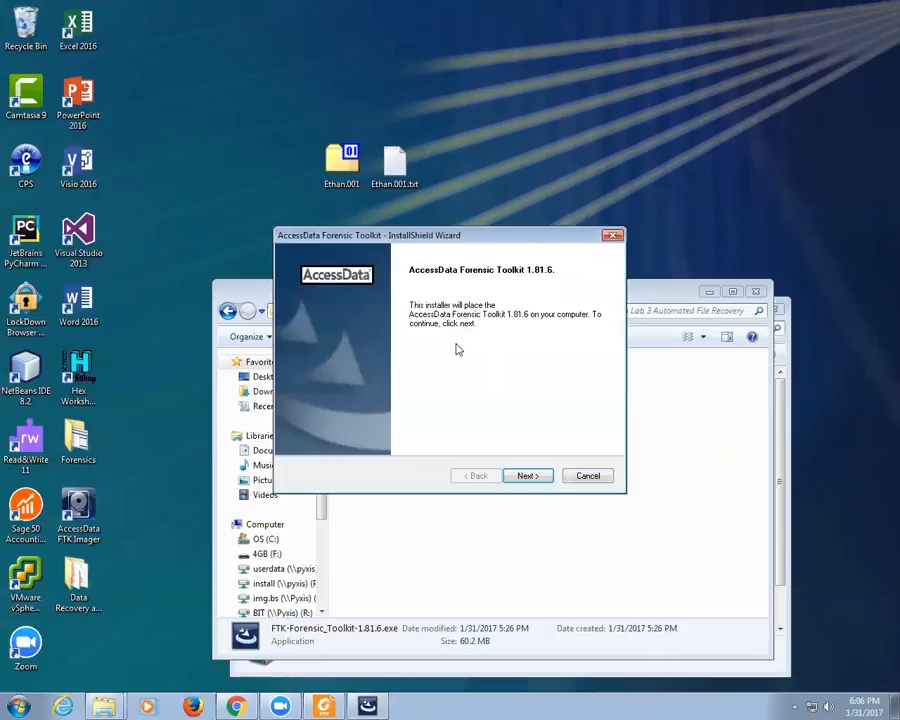
left_click(527, 475)
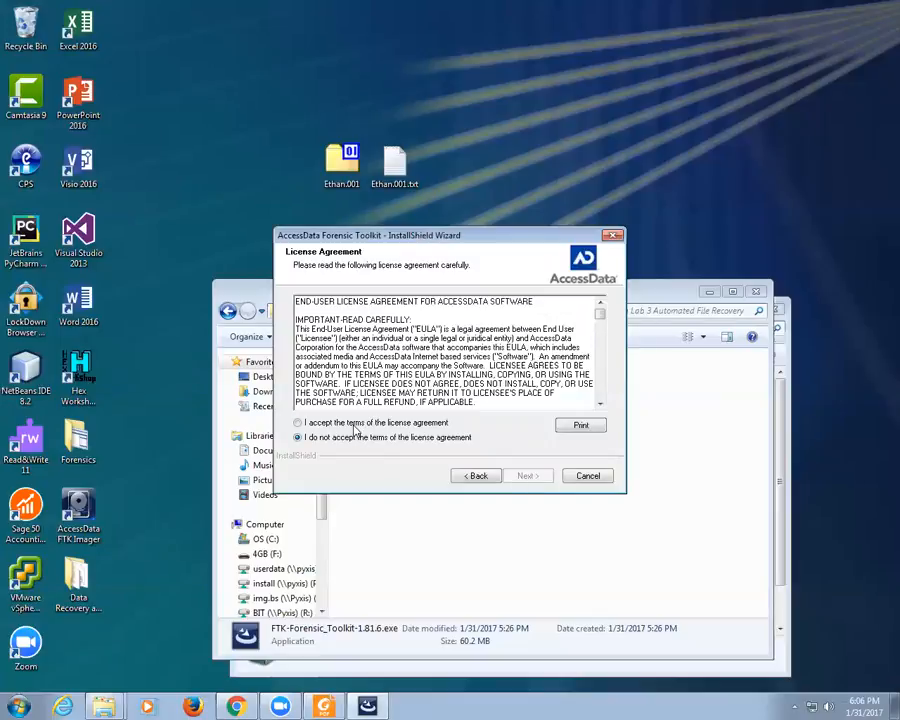
left_click(352, 422)
left_click(527, 475)
left_click(527, 476)
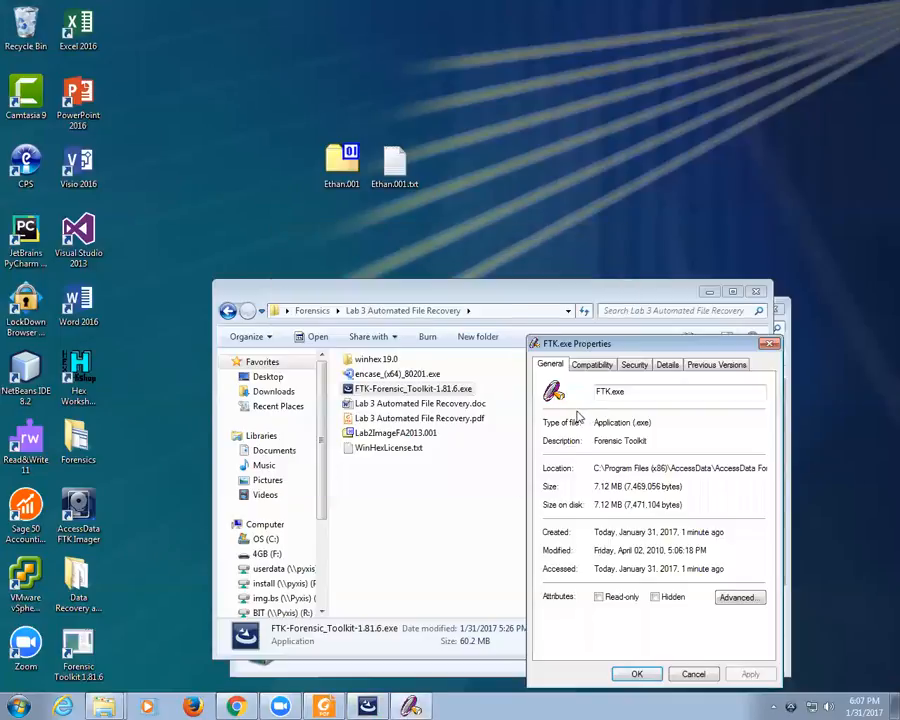
Step: Close FTK.exe Properties and launch Forensic Toolkit 1.81.6 from its desktop shortcut
left_click(695, 675)
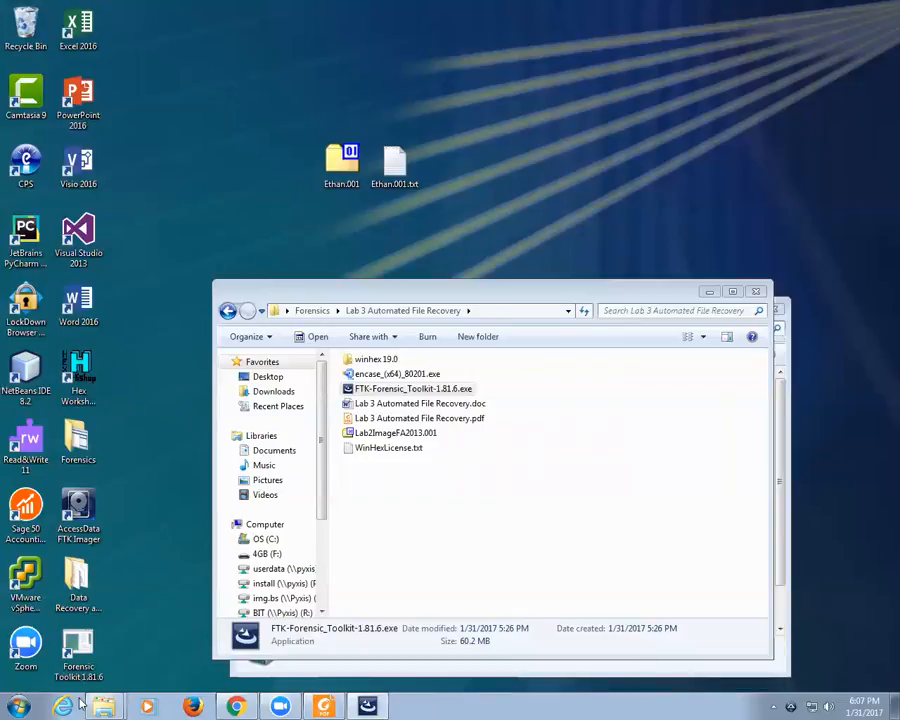
double_click(78, 652)
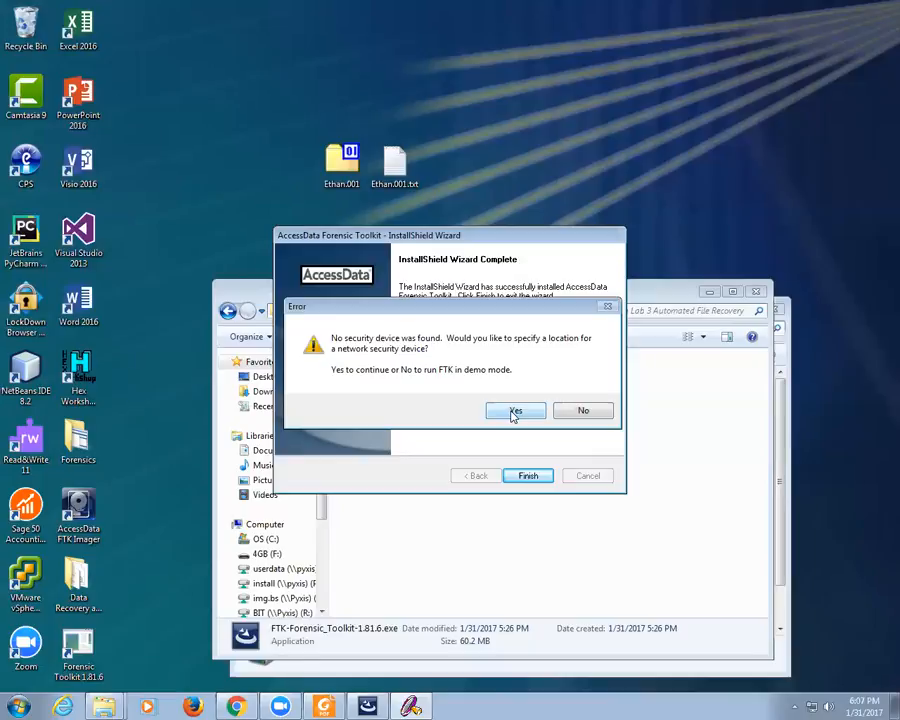
Step: Set the network security device address to cm.cyber.rose.edu, then finish setup and run FTK
left_click(514, 413)
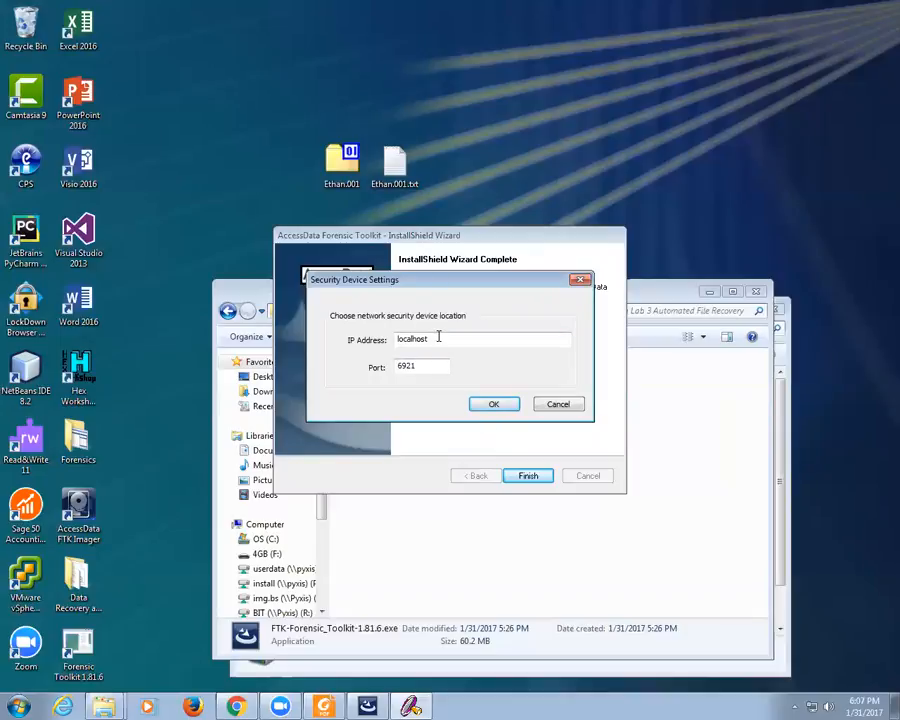
left_click_drag(437, 338, 388, 332)
type("cm.cyber.rose.edu")
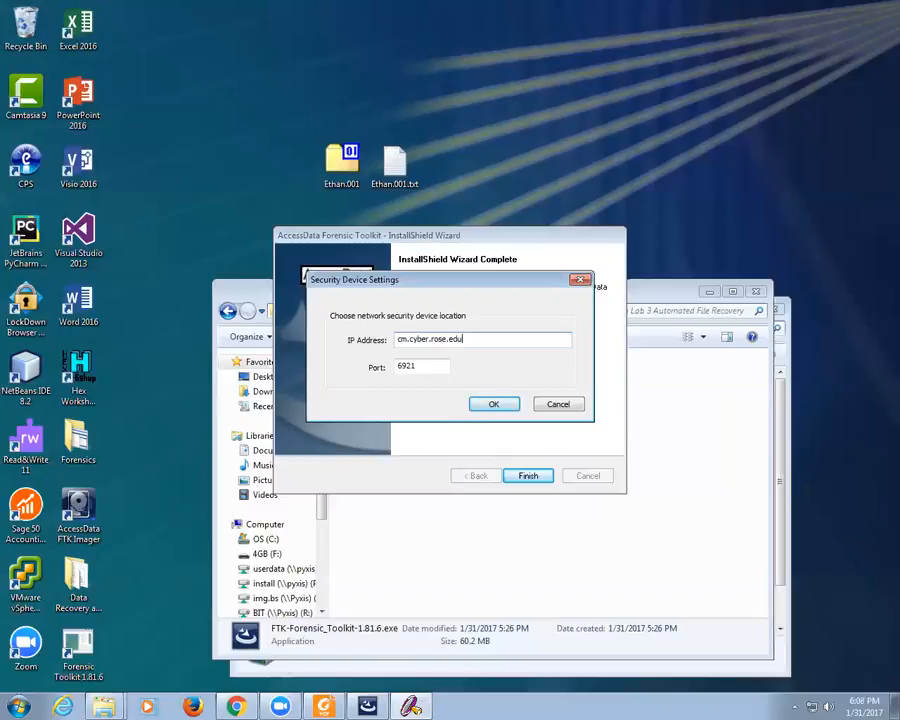
left_click(500, 406)
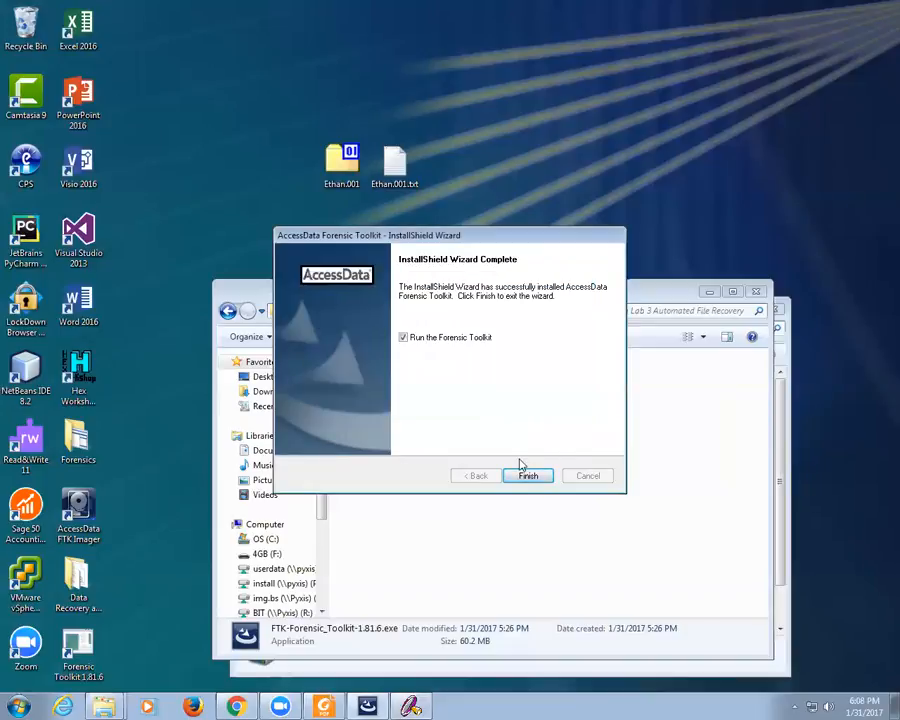
left_click(526, 475)
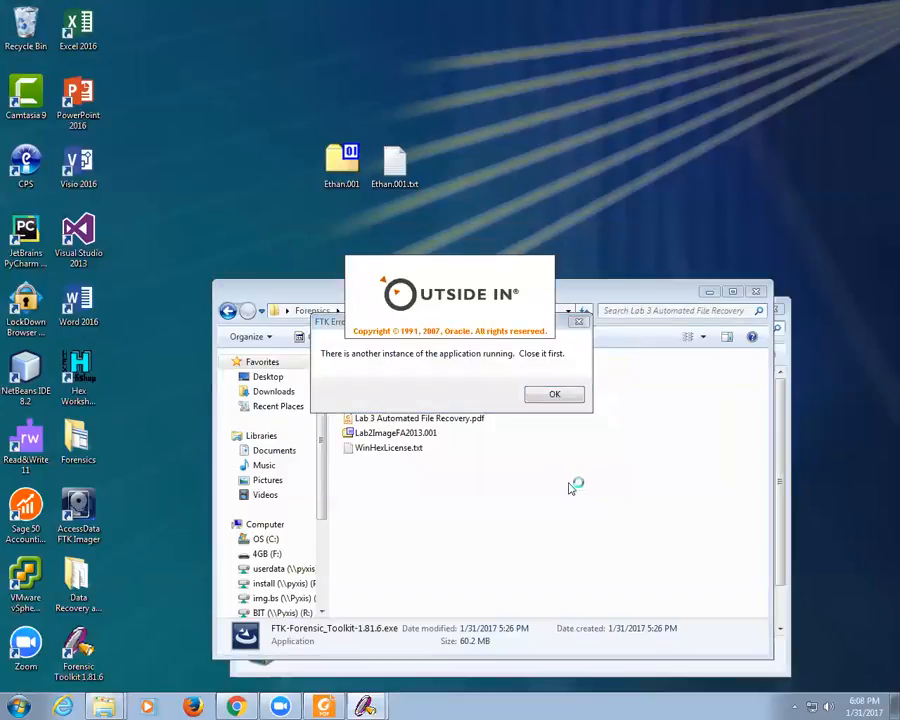
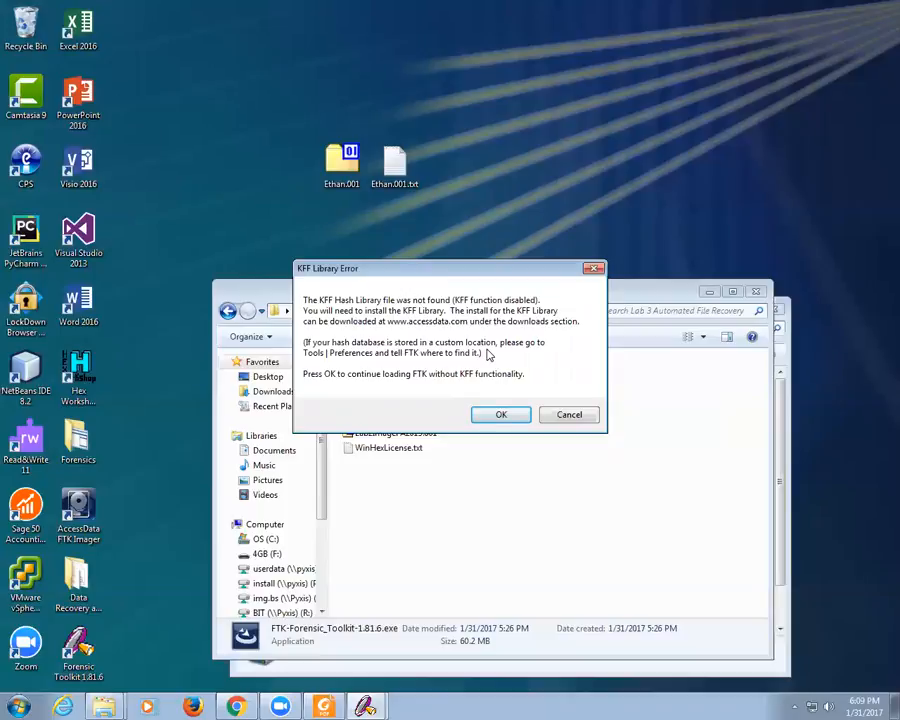
Step: Skip the KFF error and start a new case with investigator, case number and case name set to 1
left_click(510, 417)
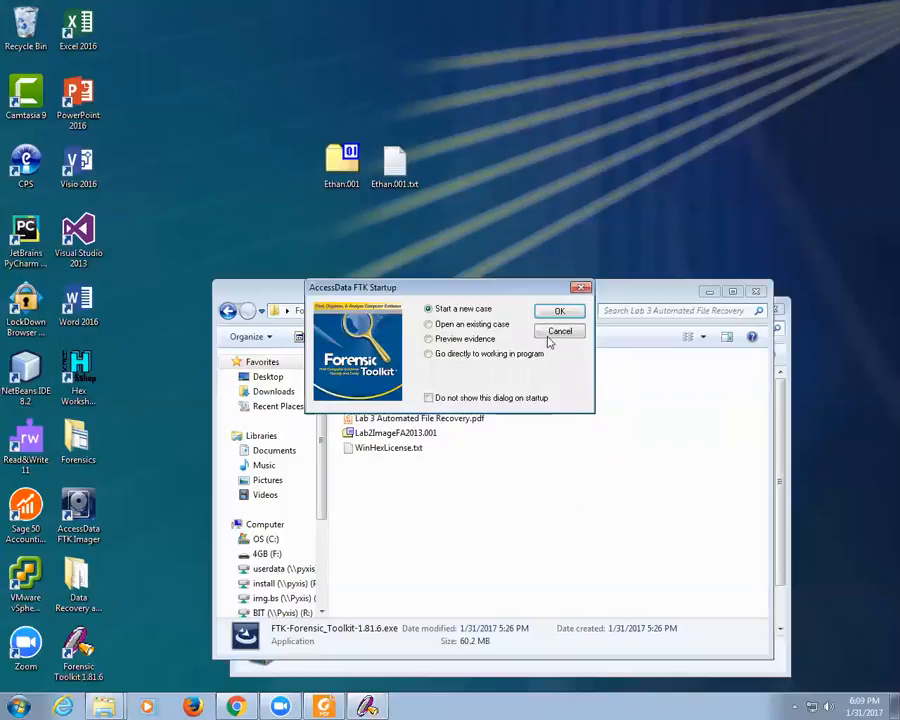
left_click(560, 312)
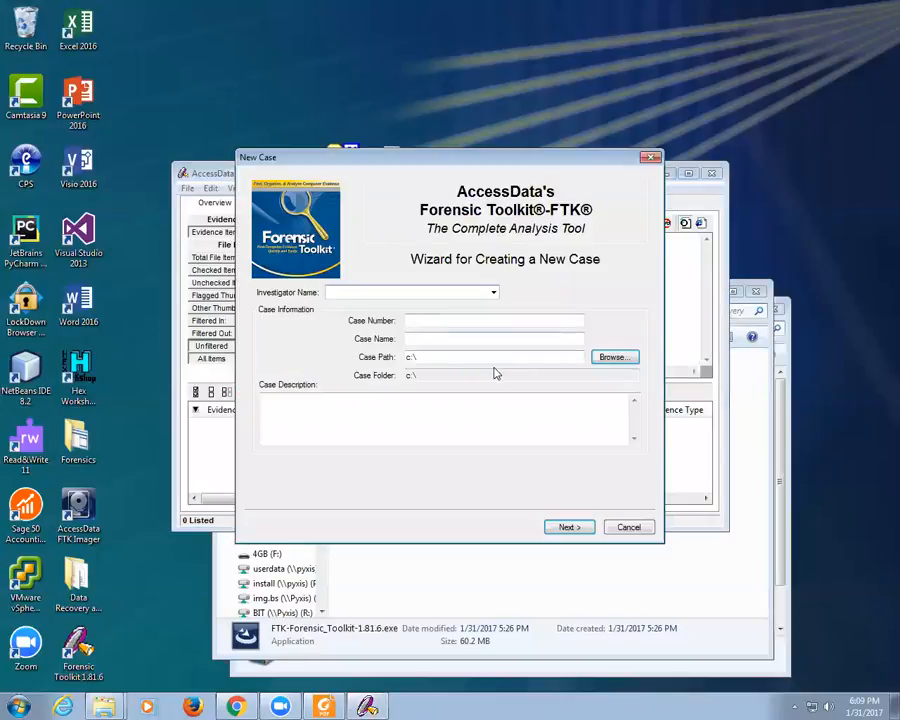
type("1")
key("Tab")
type("1")
key("Tab")
type("1")
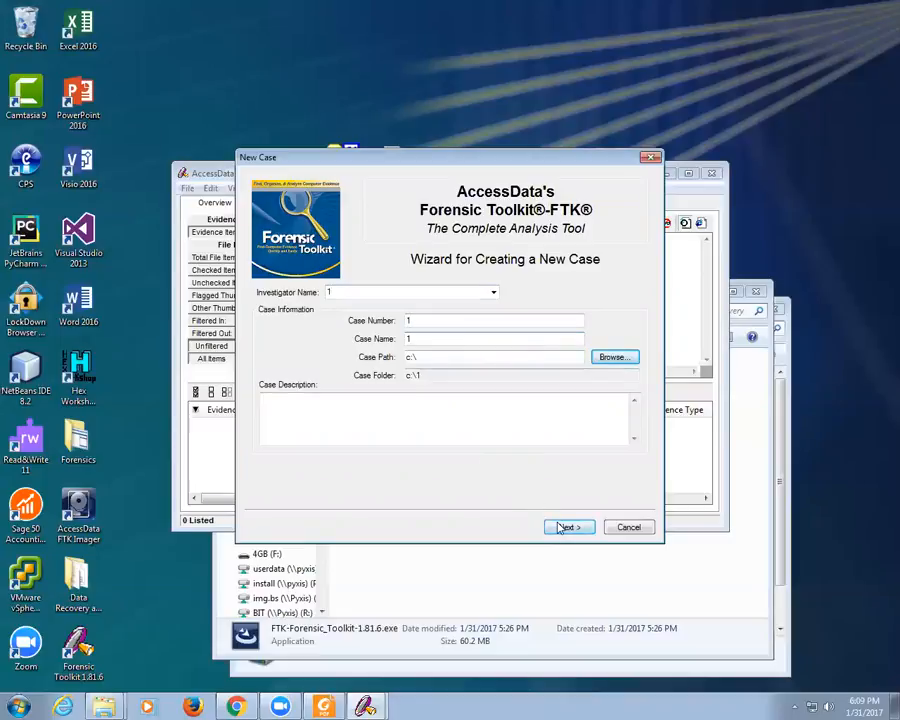
left_click(560, 528)
left_click(569, 529)
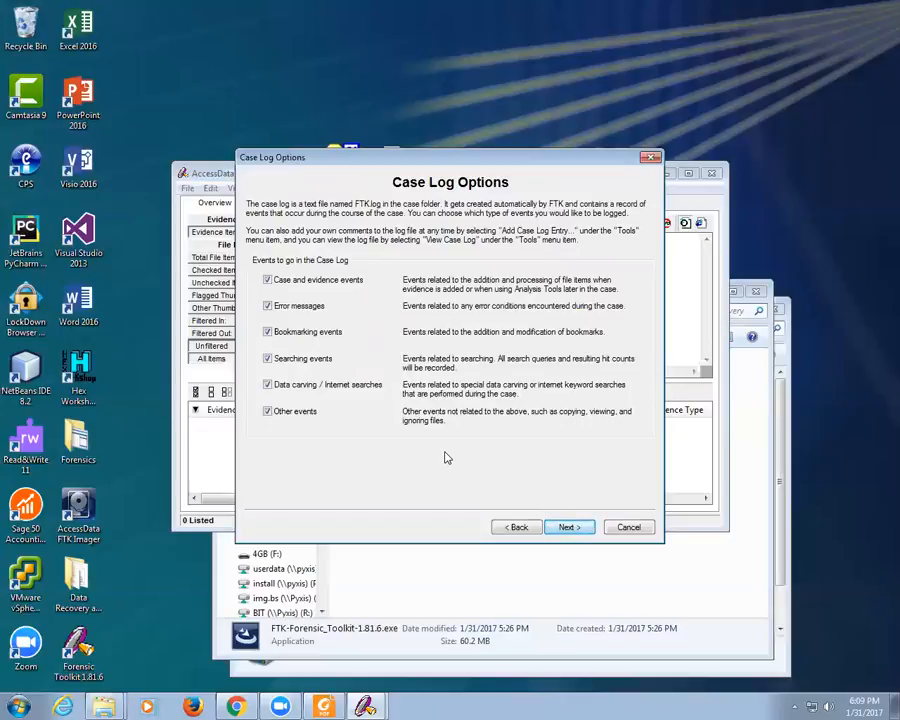
Step: Log all case events, inspect Data Carve options but leave carving off, and accept default refinement
left_click(570, 527)
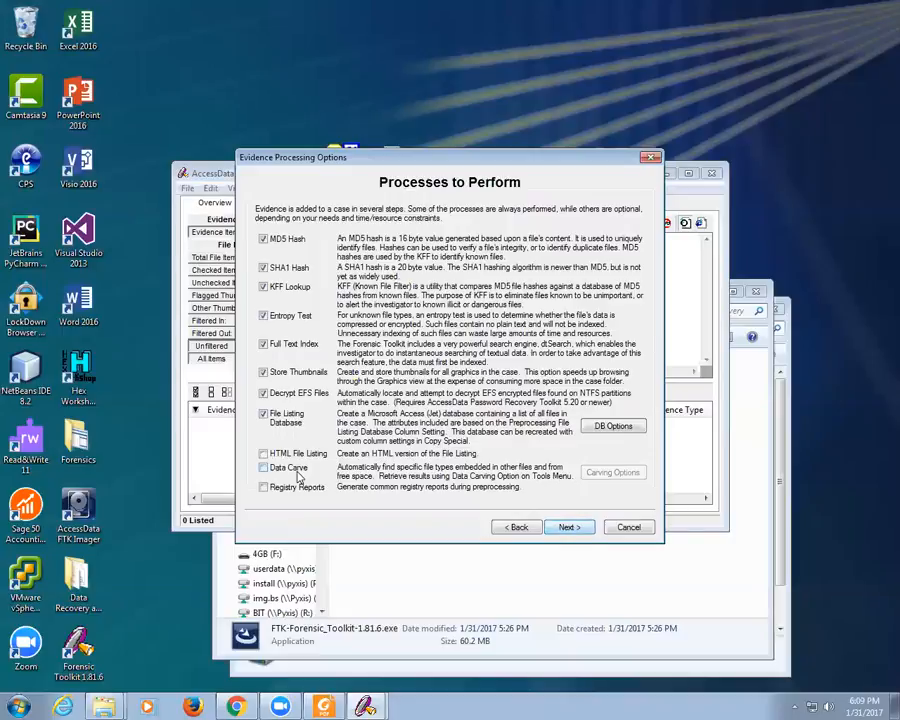
left_click(297, 472)
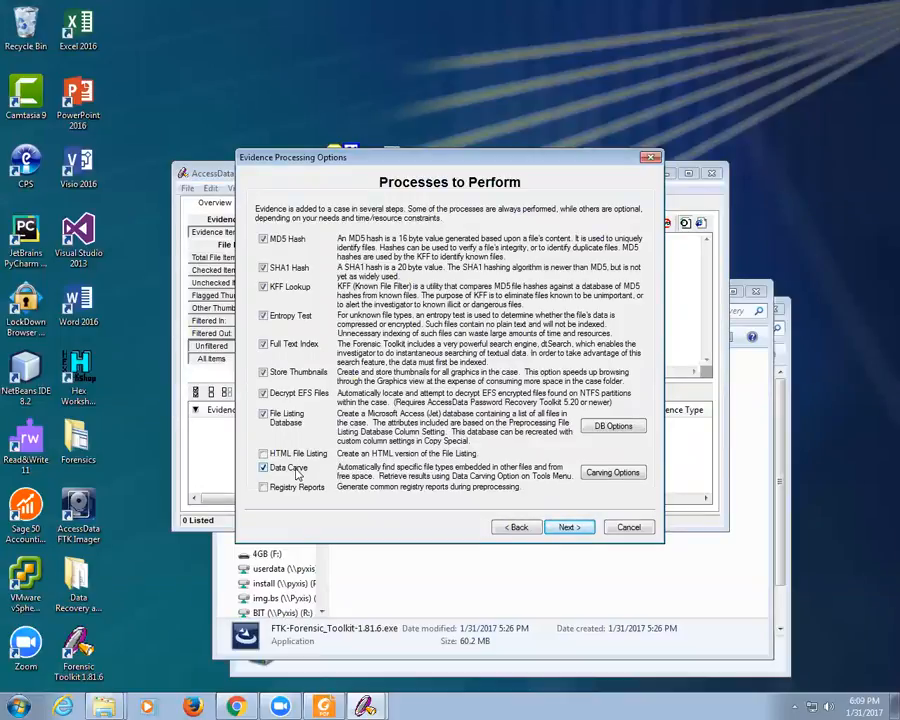
left_click(613, 473)
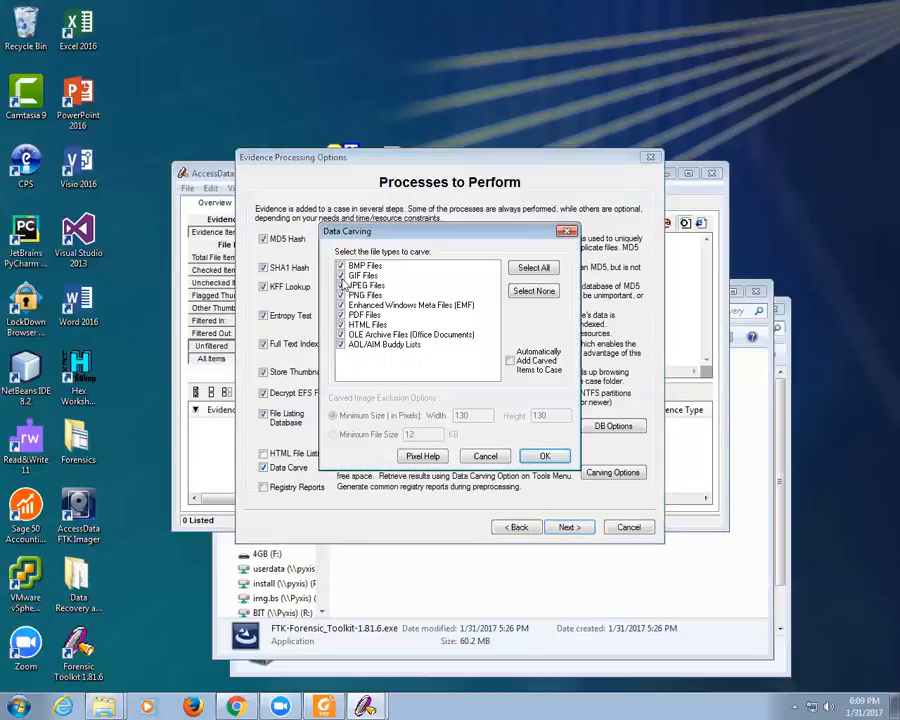
left_click(510, 360)
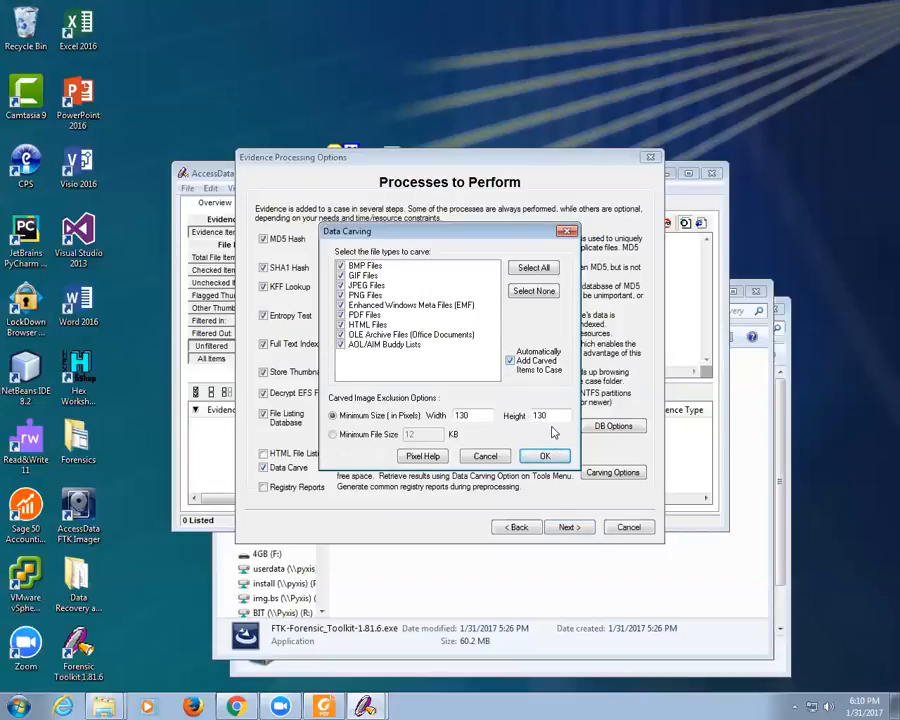
left_click(478, 456)
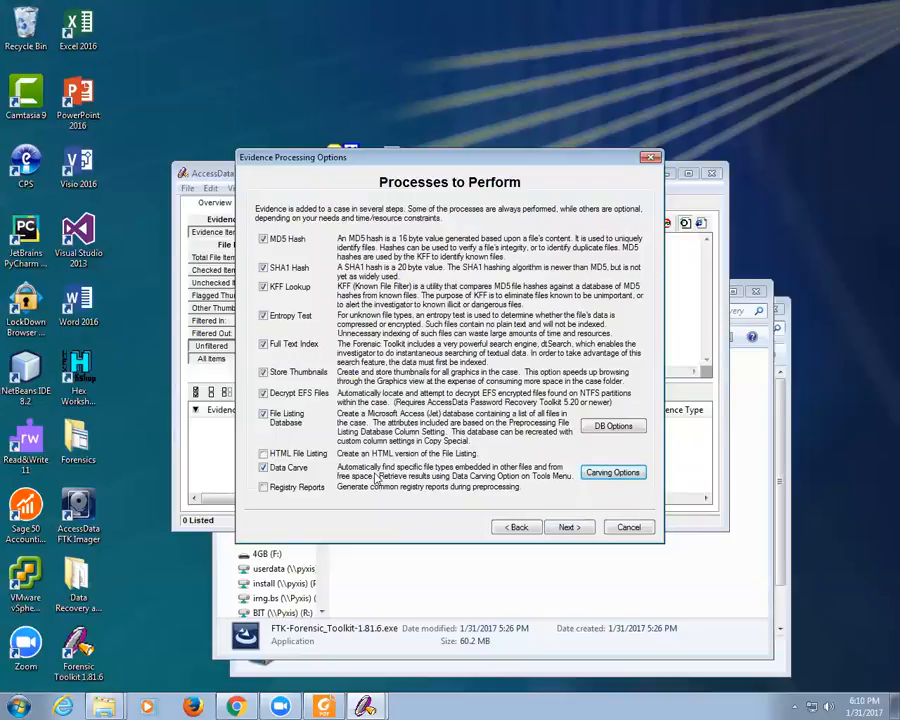
left_click(263, 468)
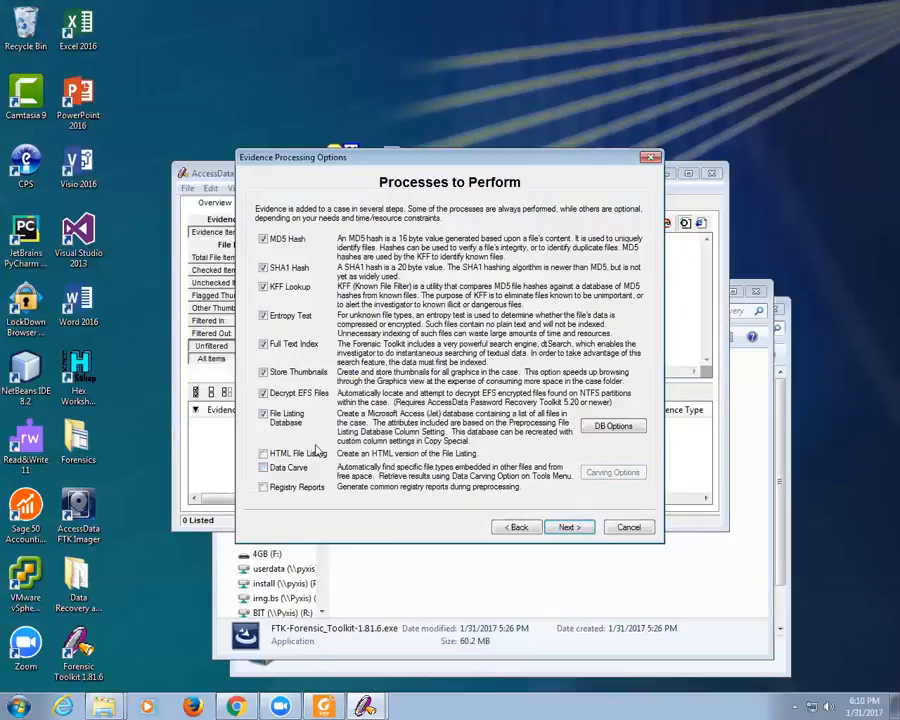
left_click(569, 527)
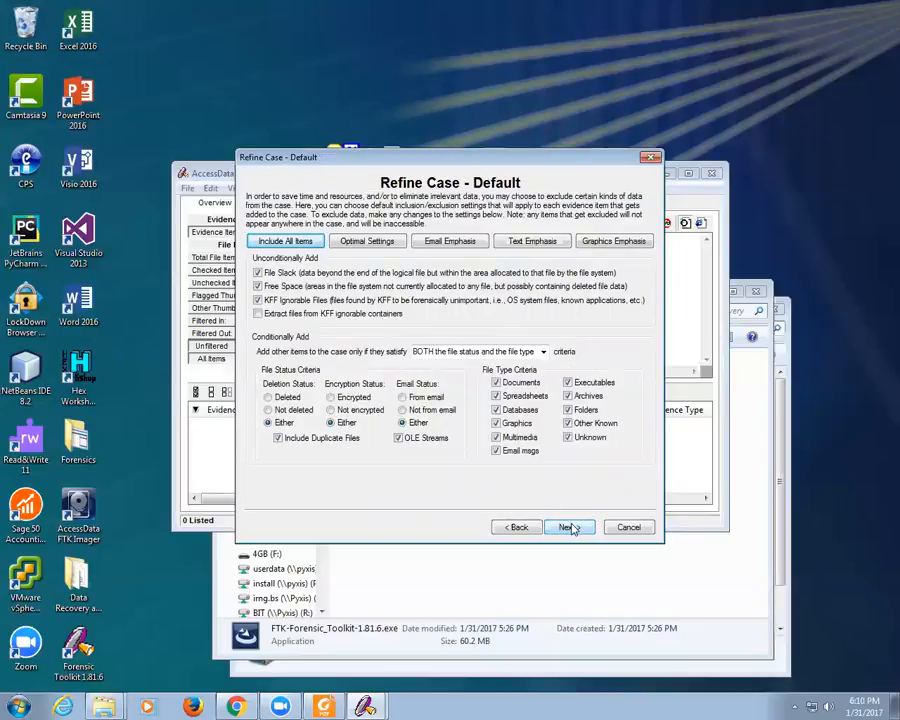
left_click(568, 527)
Step: Add Lab2ImageFA2013.001 from Forensics > Lab 3 Automated File Recovery as an acquired drive image
left_click(568, 527)
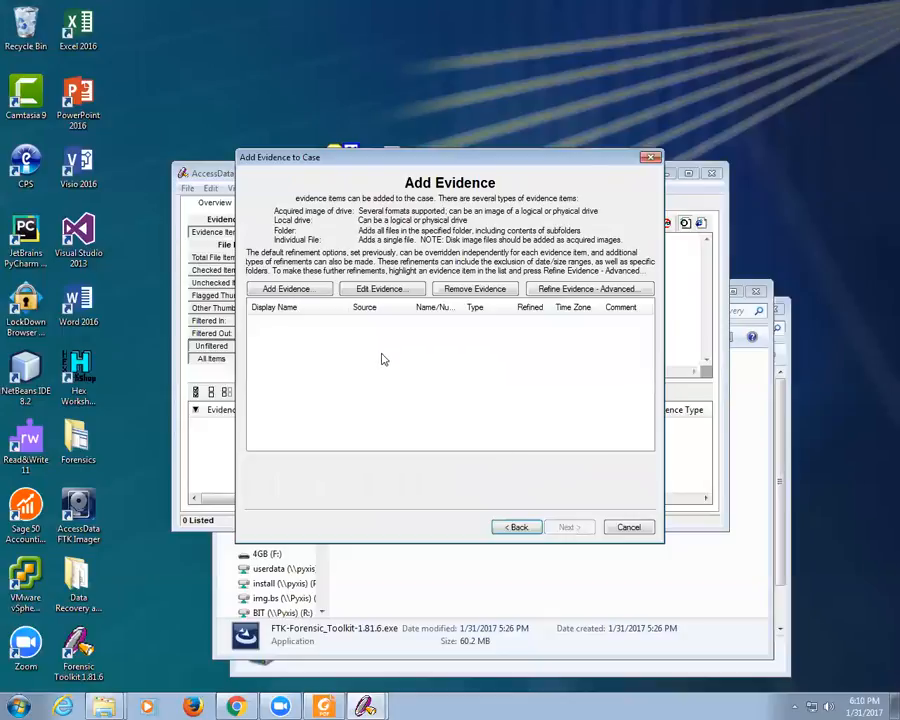
left_click(296, 290)
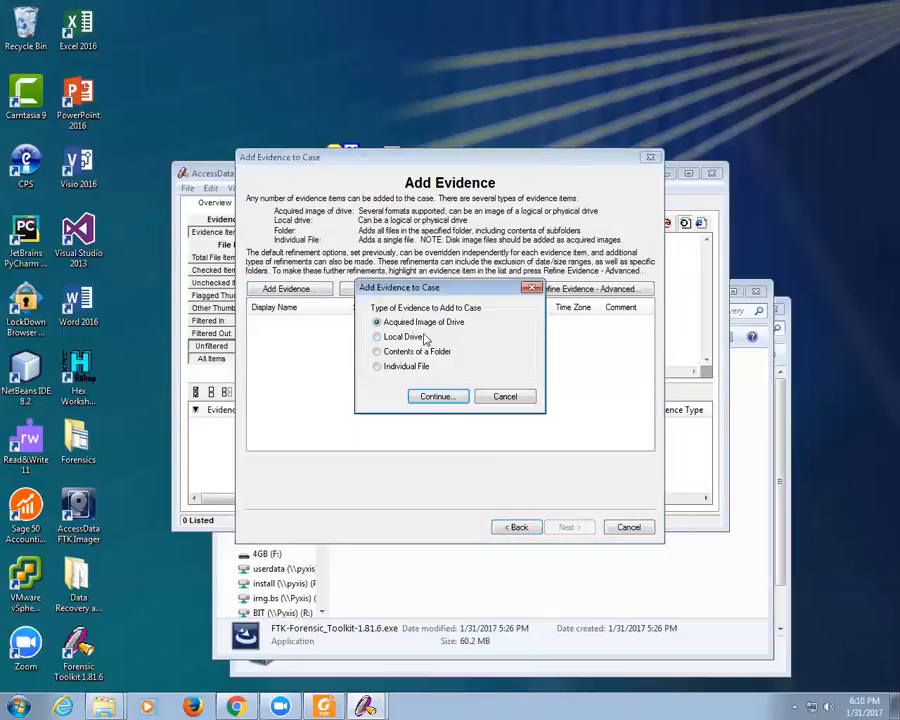
left_click(440, 397)
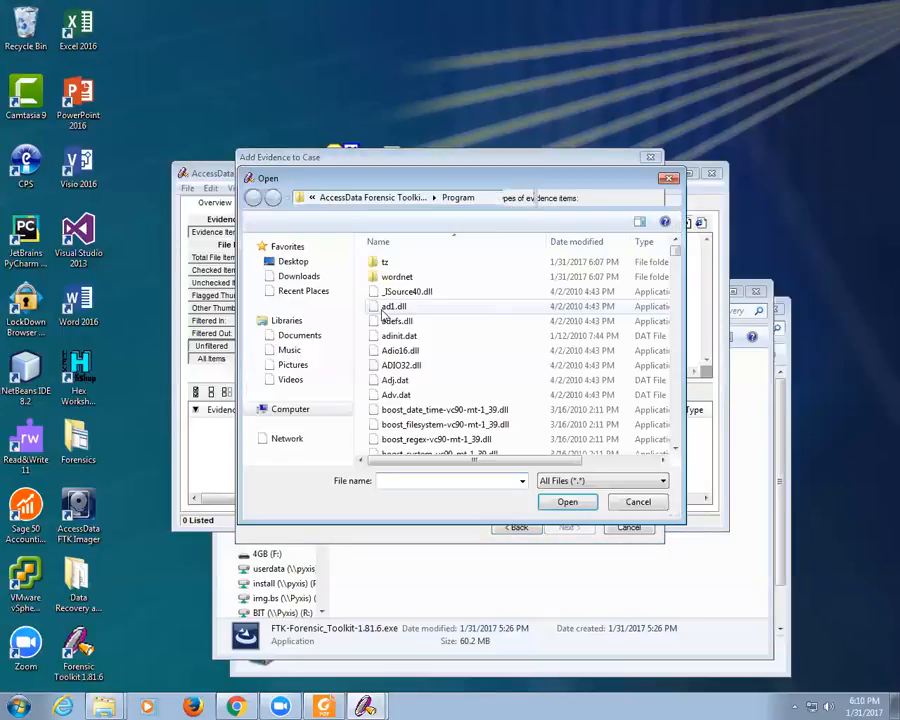
left_click(291, 262)
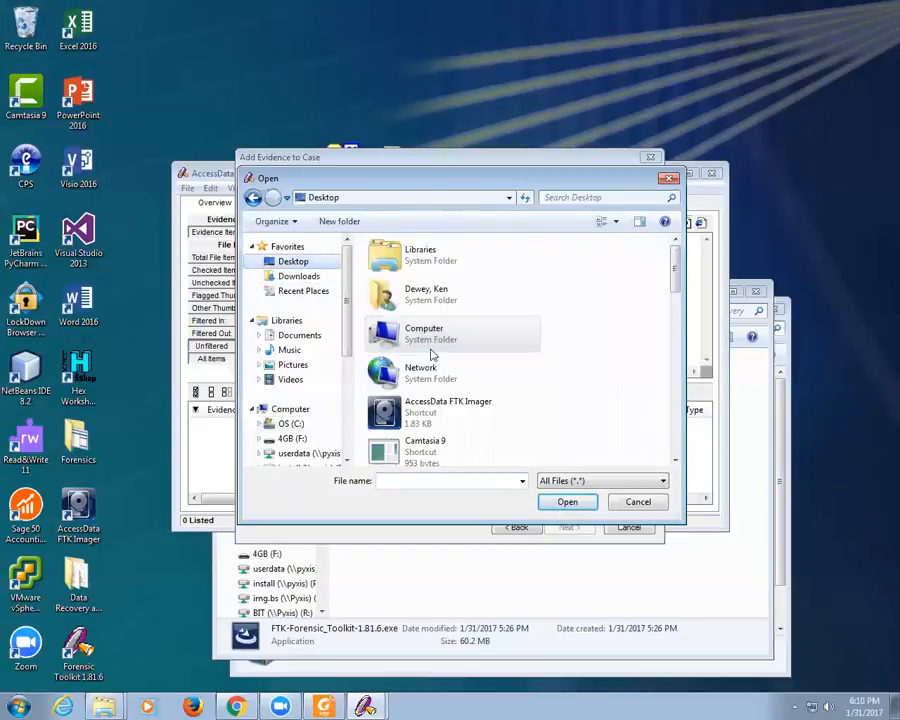
scroll(436, 372, "down", 3)
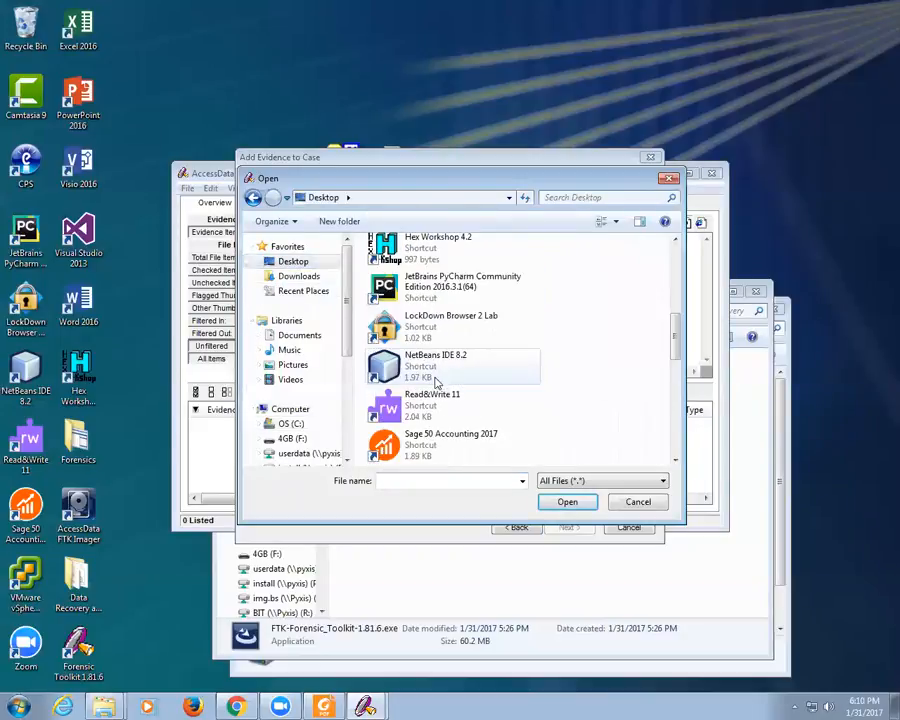
scroll(436, 382, "down", 5)
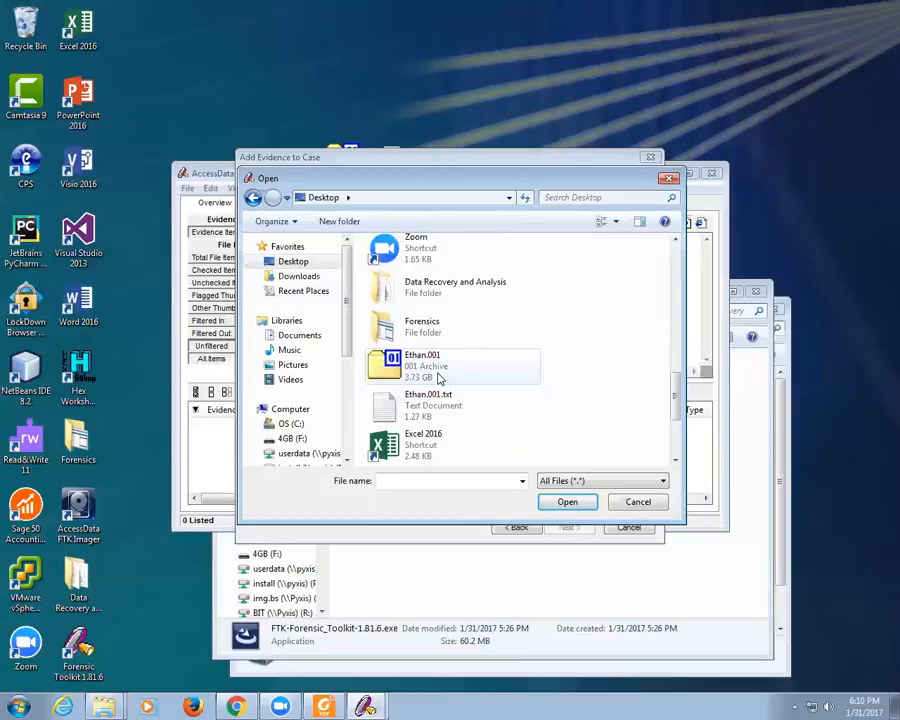
double_click(424, 332)
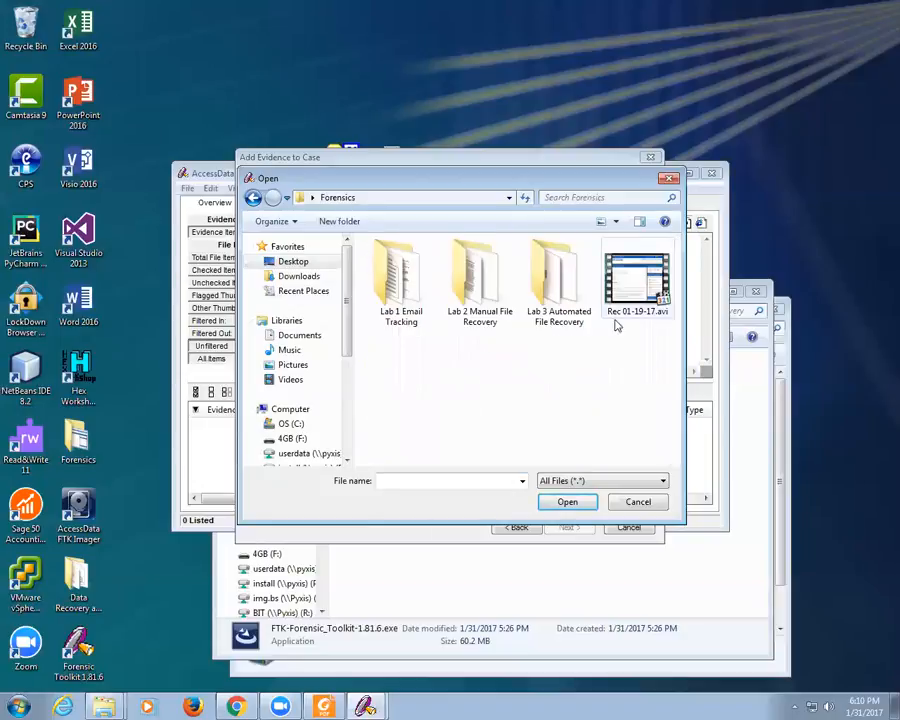
double_click(556, 283)
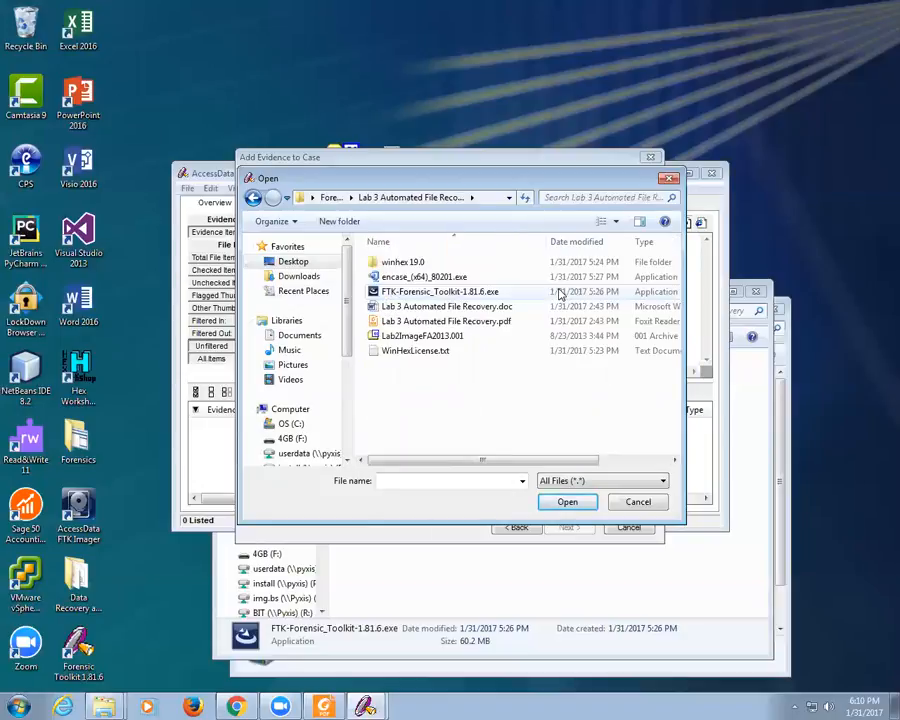
double_click(430, 335)
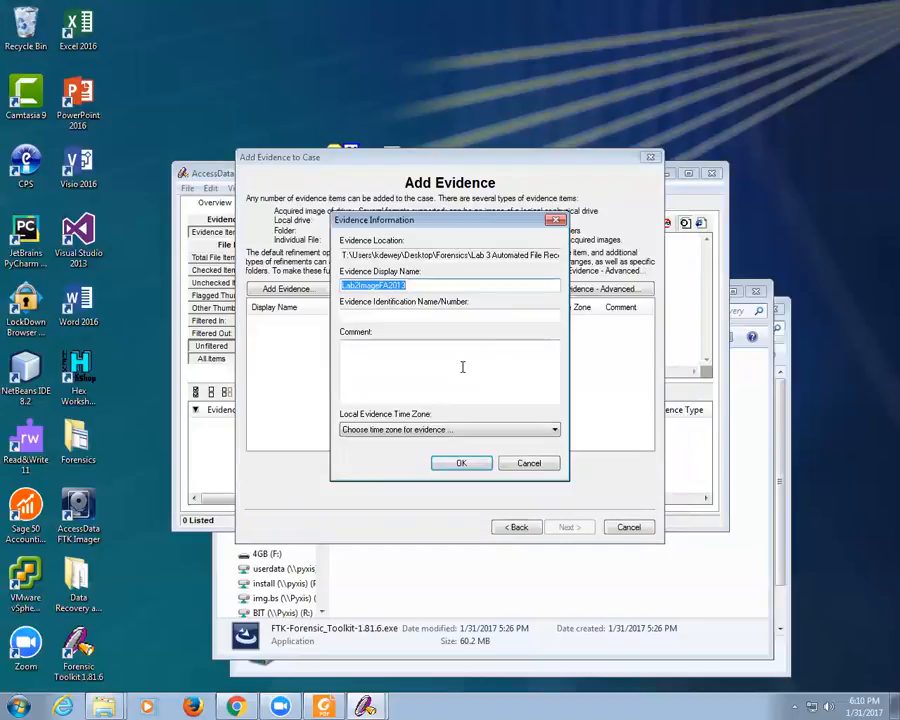
Step: Set the evidence time zone to US Central (Chicago) and confirm through to the setup summary
left_click(423, 432)
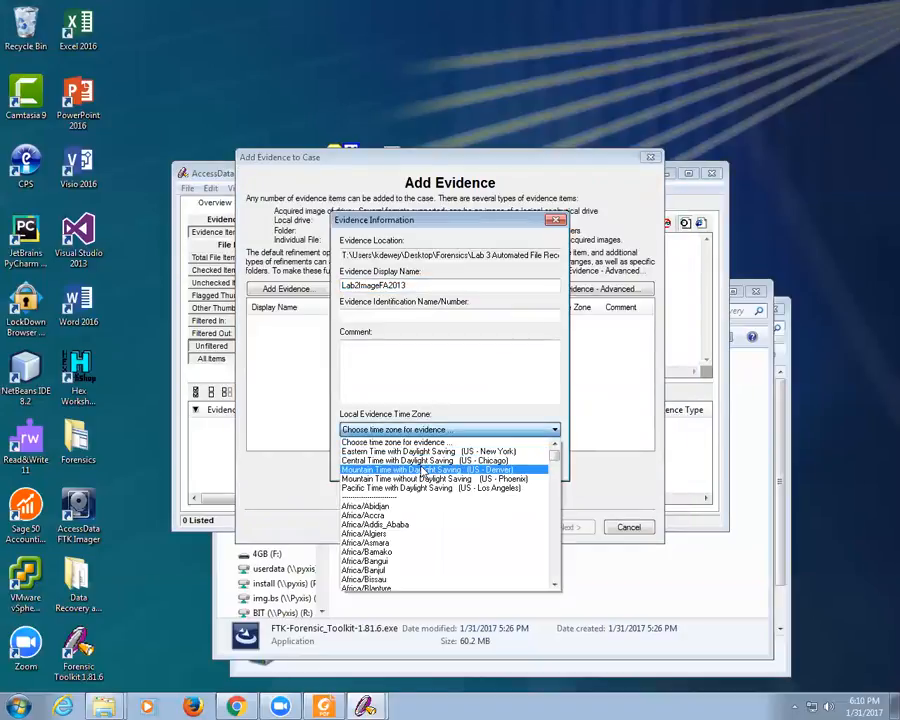
left_click(422, 467)
left_click(460, 466)
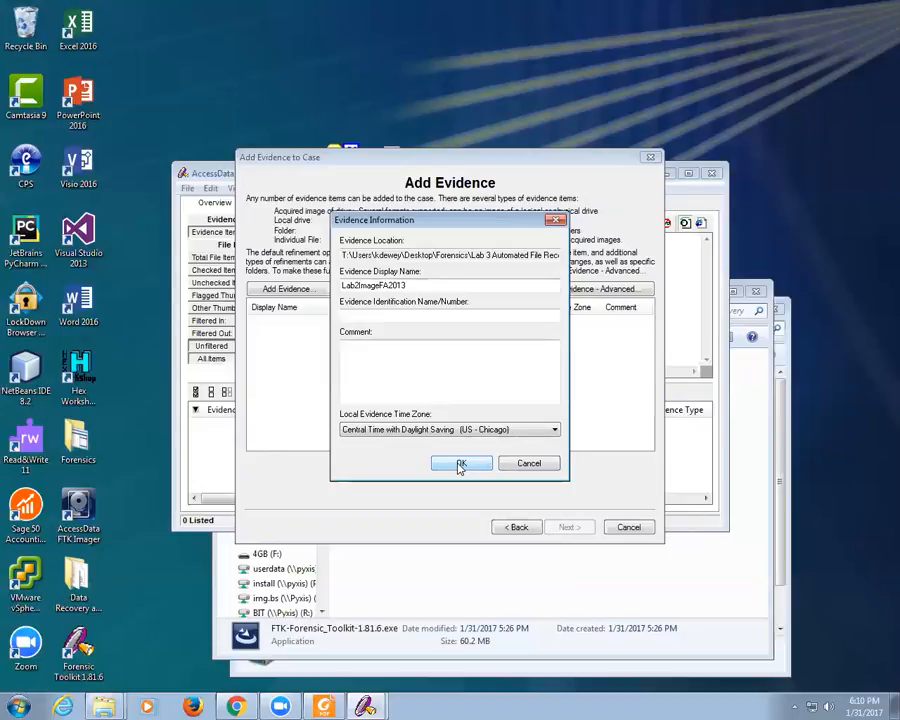
left_click(460, 465)
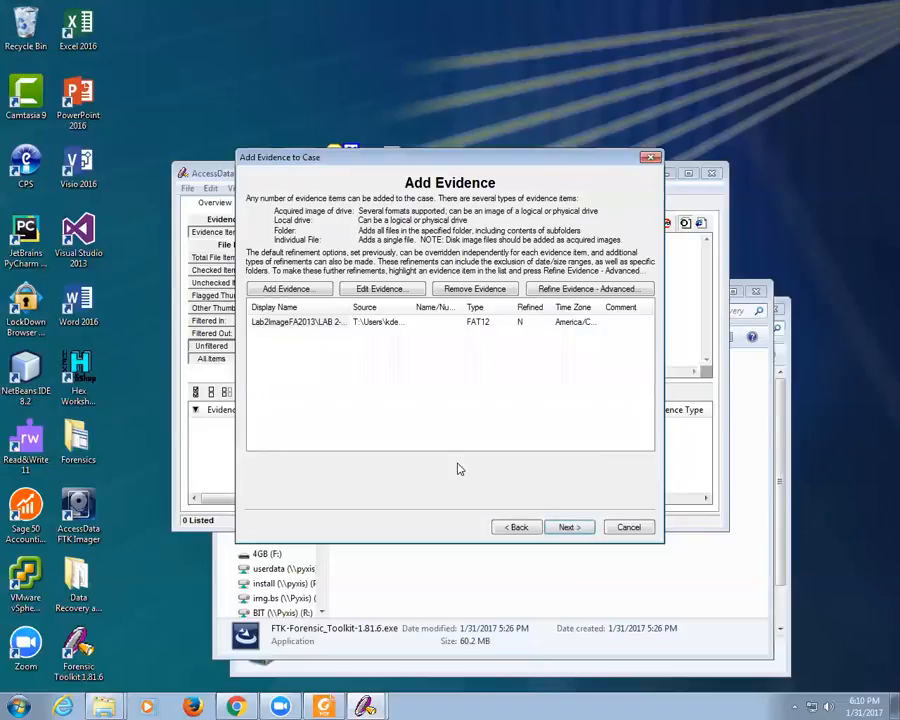
left_click(566, 526)
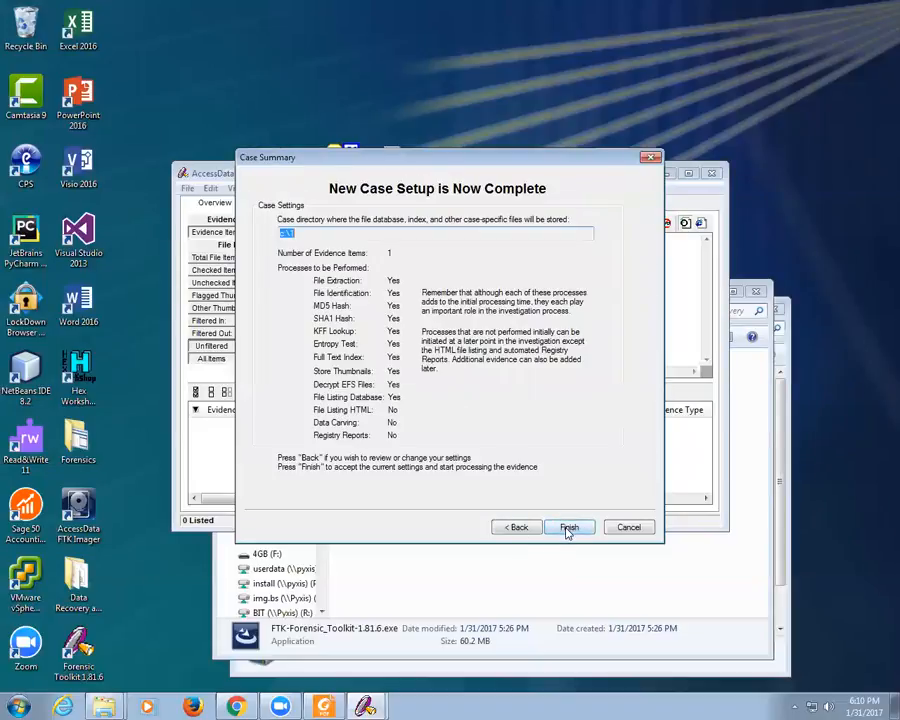
Step: Finish setup to process the evidence, list all descendants on the Graphics tab, then return to Overview
left_click(568, 528)
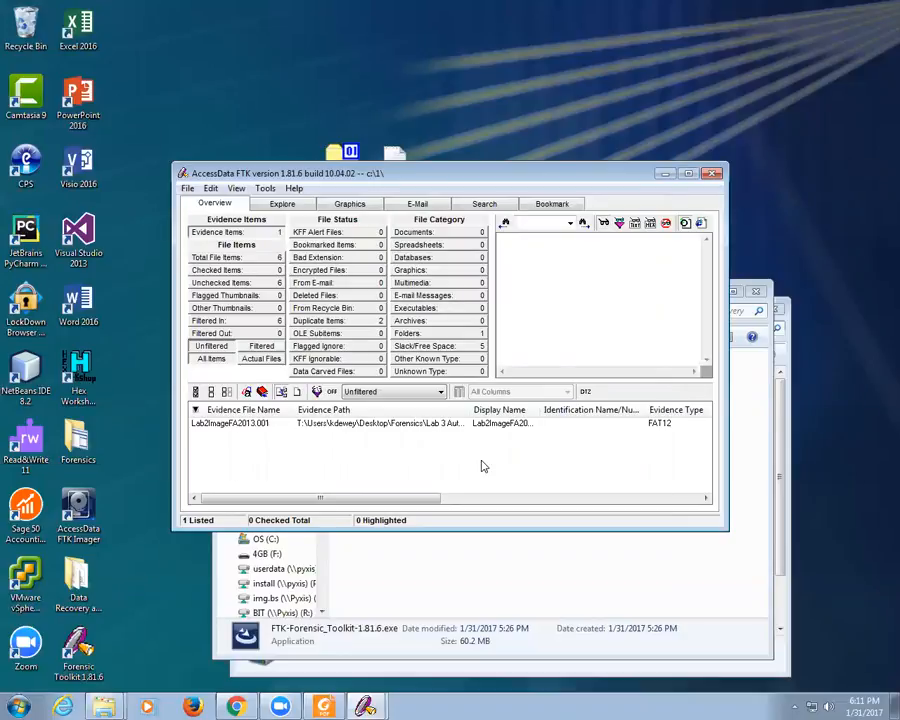
left_click(350, 204)
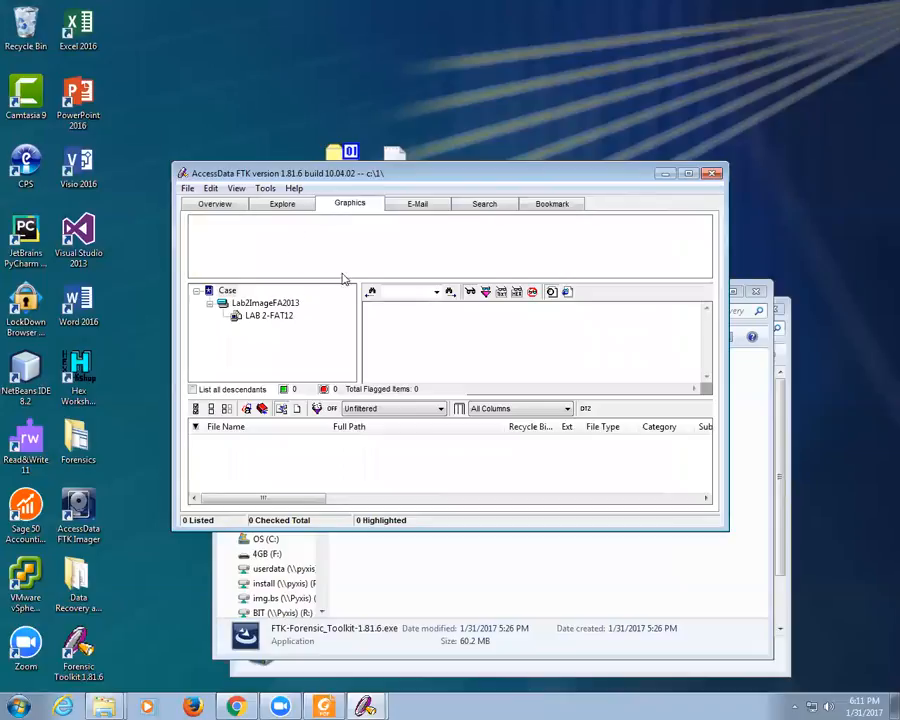
left_click(227, 290)
left_click(193, 389)
left_click(274, 313)
left_click(216, 204)
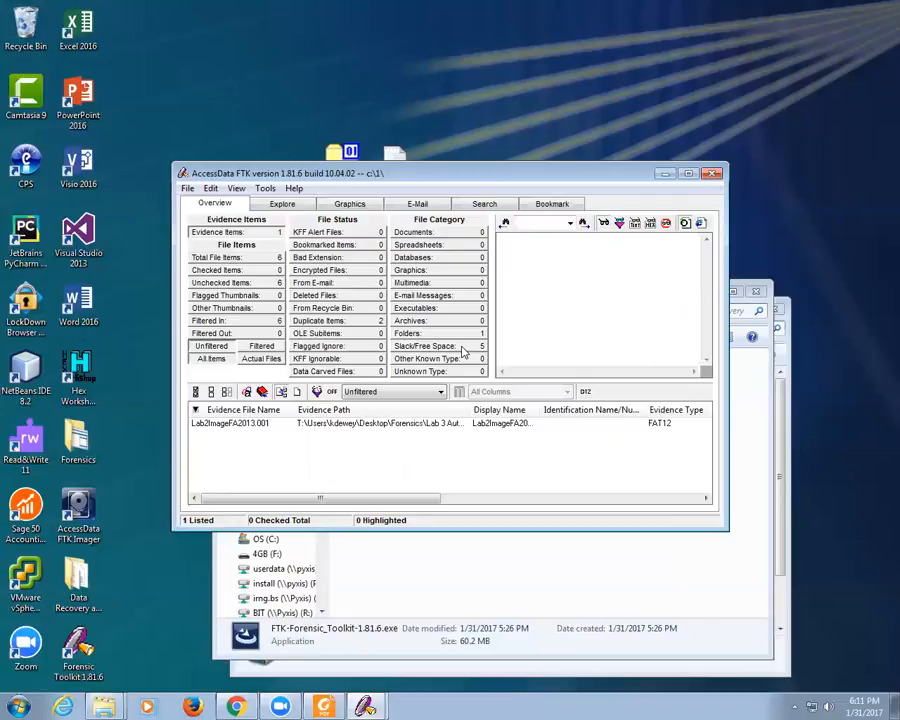
Step: Run Data Carving excluding EMF, HTML and AOL/AIM Buddy Lists, auto-adding carved items to the case
left_click(265, 188)
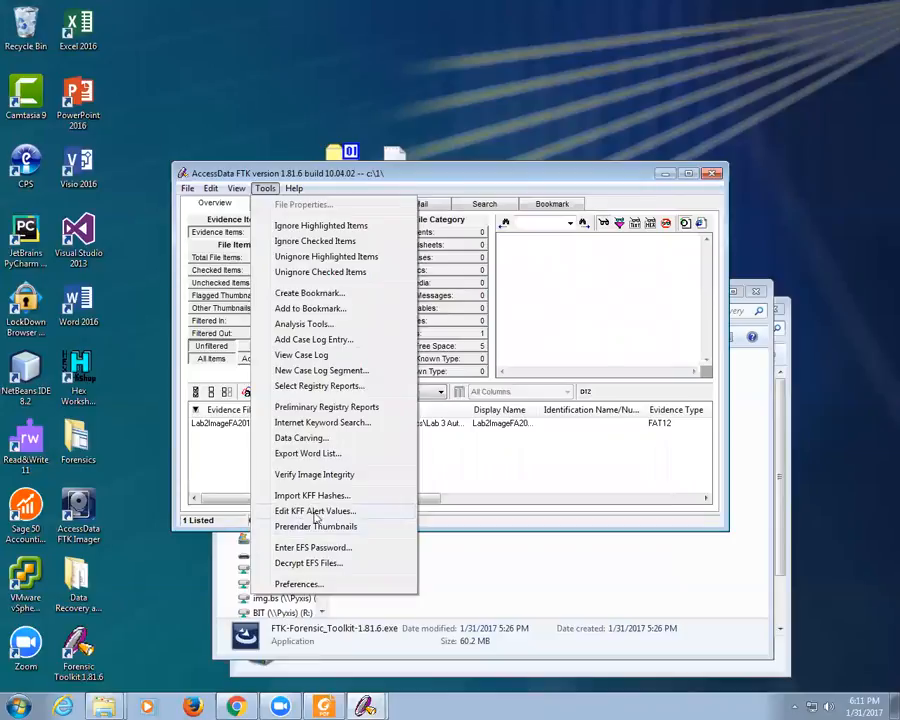
left_click(318, 438)
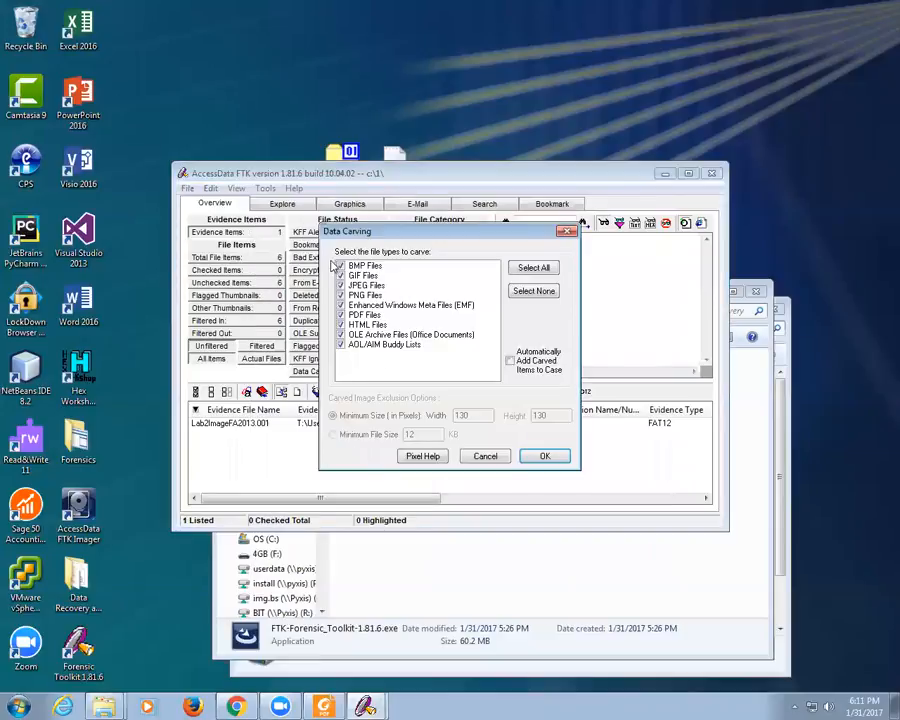
left_click(511, 360)
left_click(341, 345)
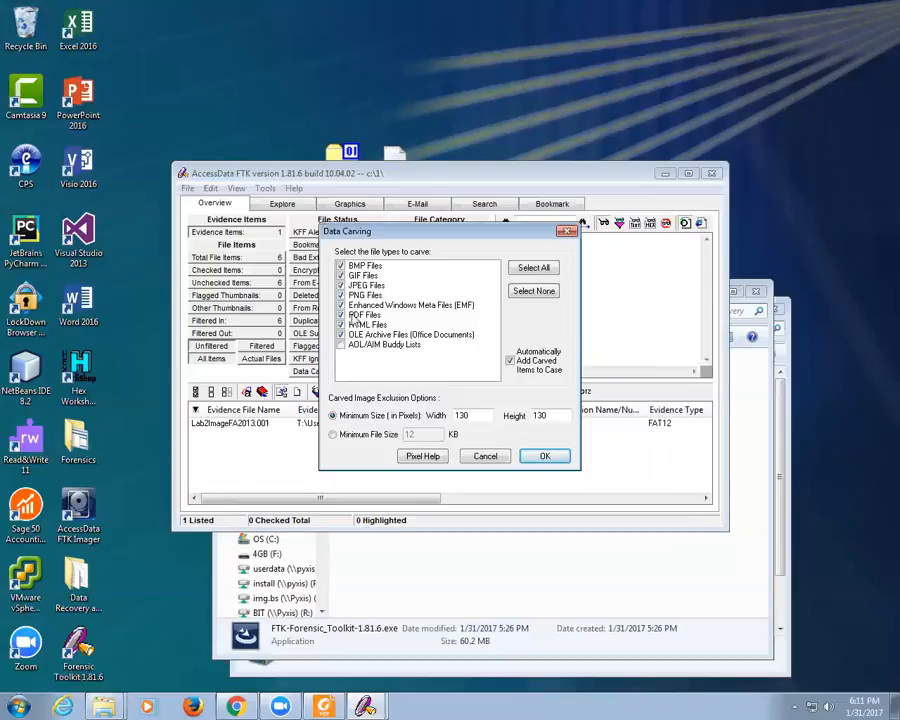
left_click(379, 327)
left_click(362, 305)
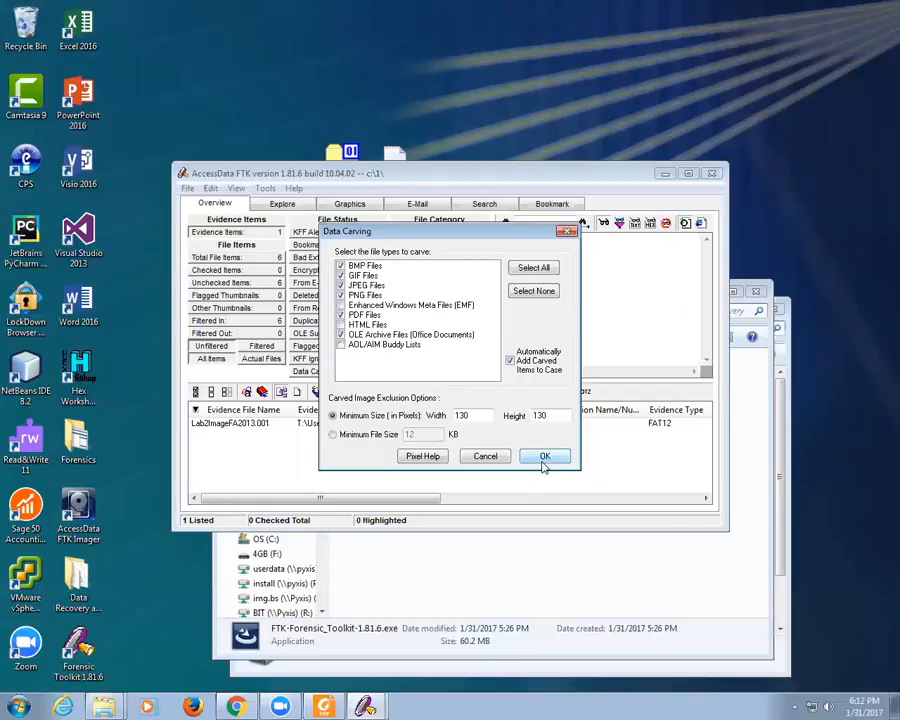
left_click(545, 458)
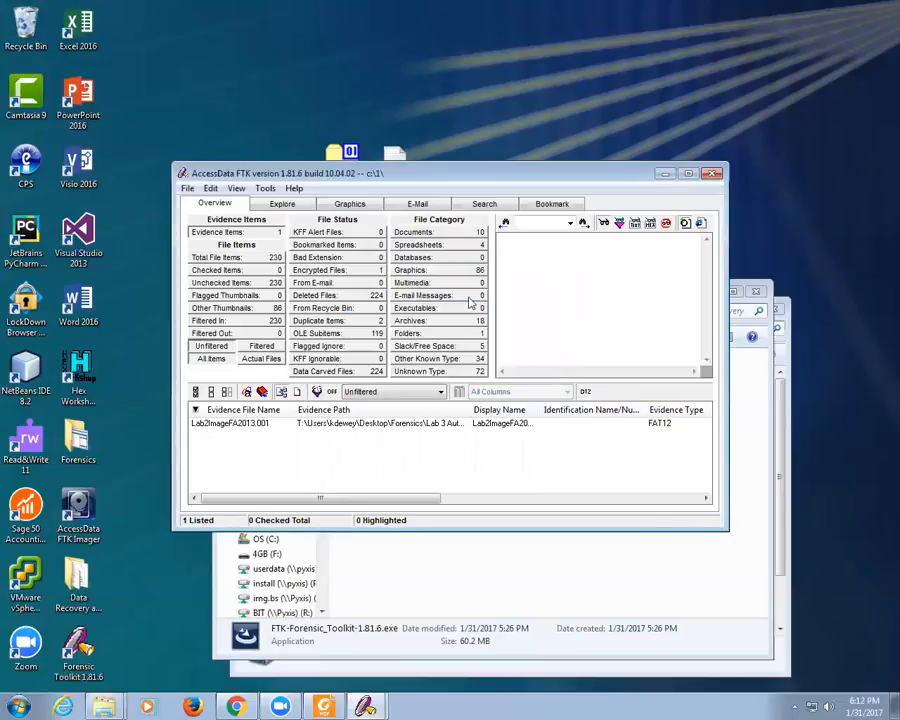
Step: Show Lab2ImageFA2013 graphics in an enlarged thumbnail pane and preview the first GIF thumbnails
left_click(349, 204)
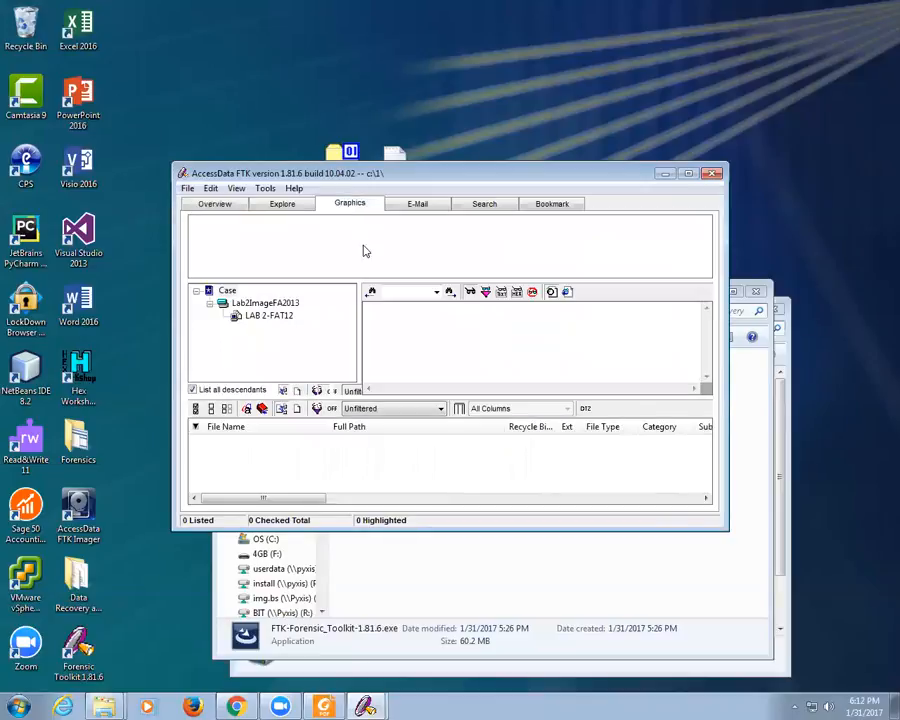
left_click(227, 291)
left_click(265, 302)
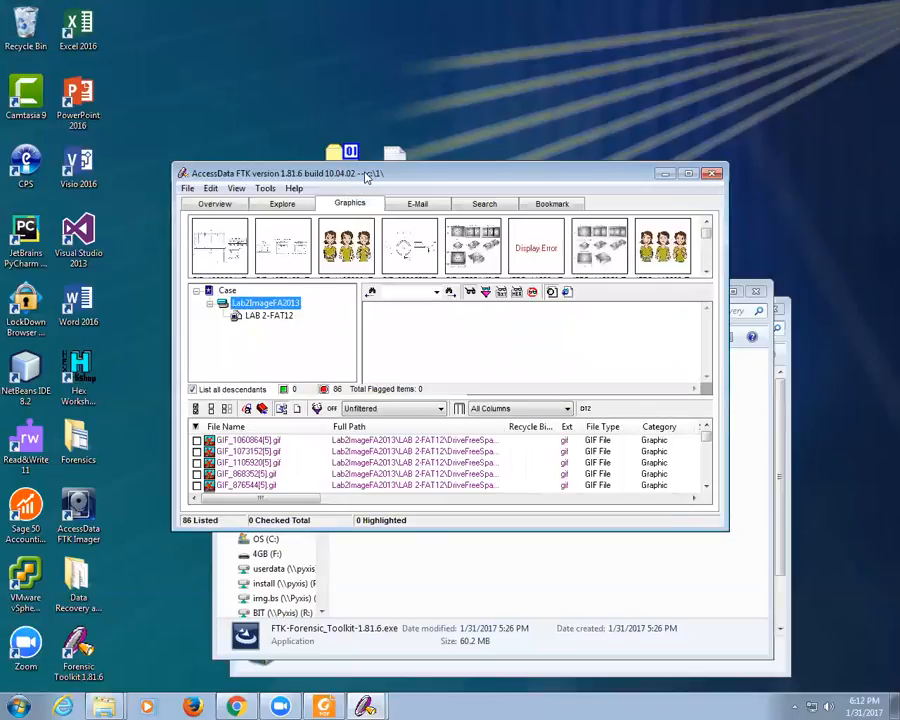
left_click_drag(366, 172, 238, 65)
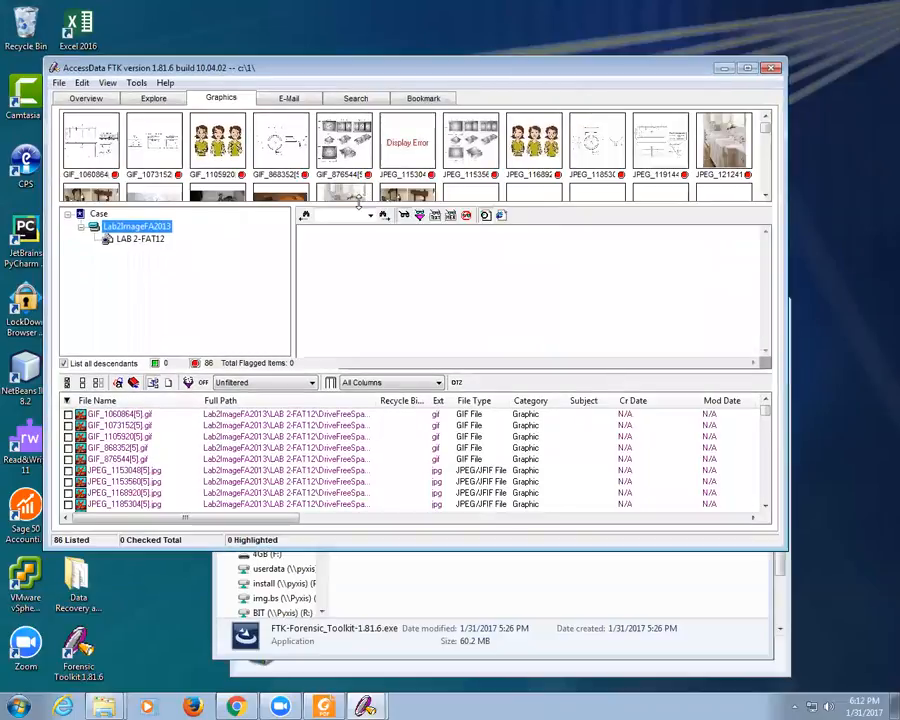
left_click_drag(350, 203, 404, 307)
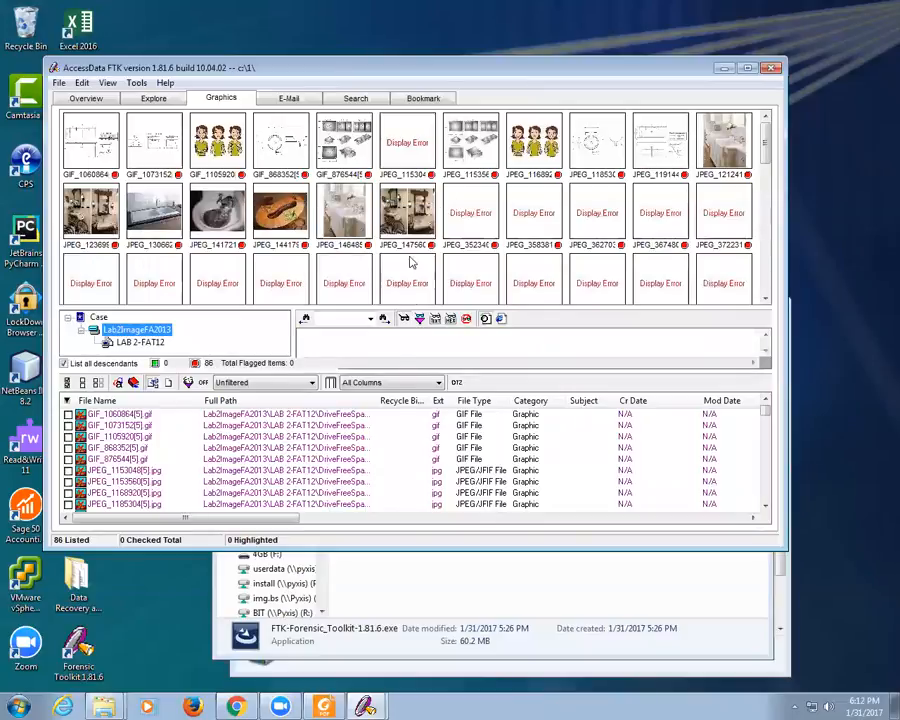
mouse_move(765, 155)
left_mouse_down()
mouse_move(767, 268)
mouse_move(761, 143)
left_mouse_up()
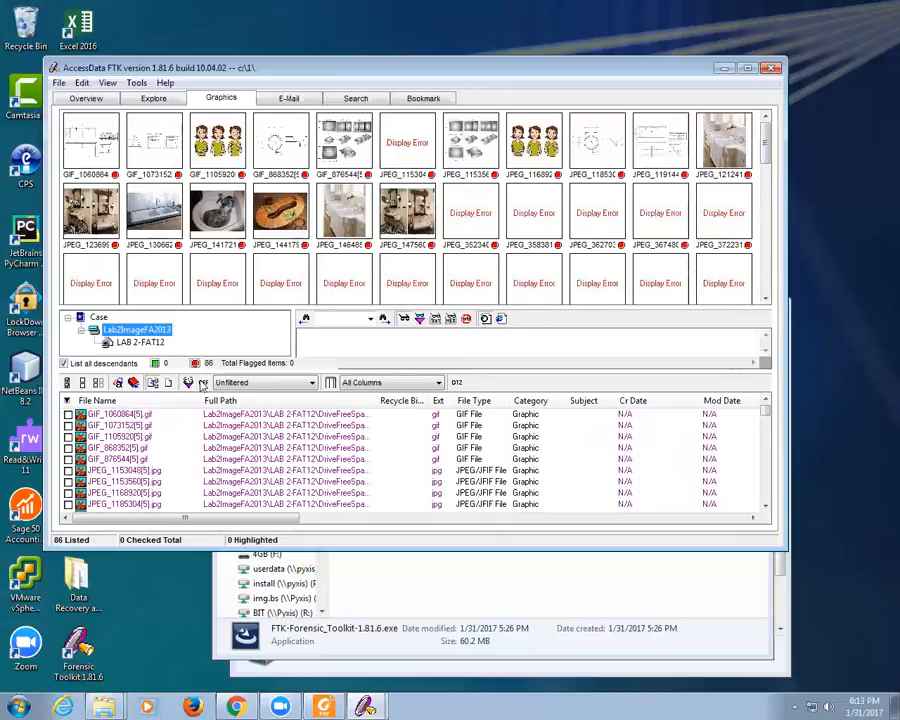
left_click(85, 130)
left_click(140, 110)
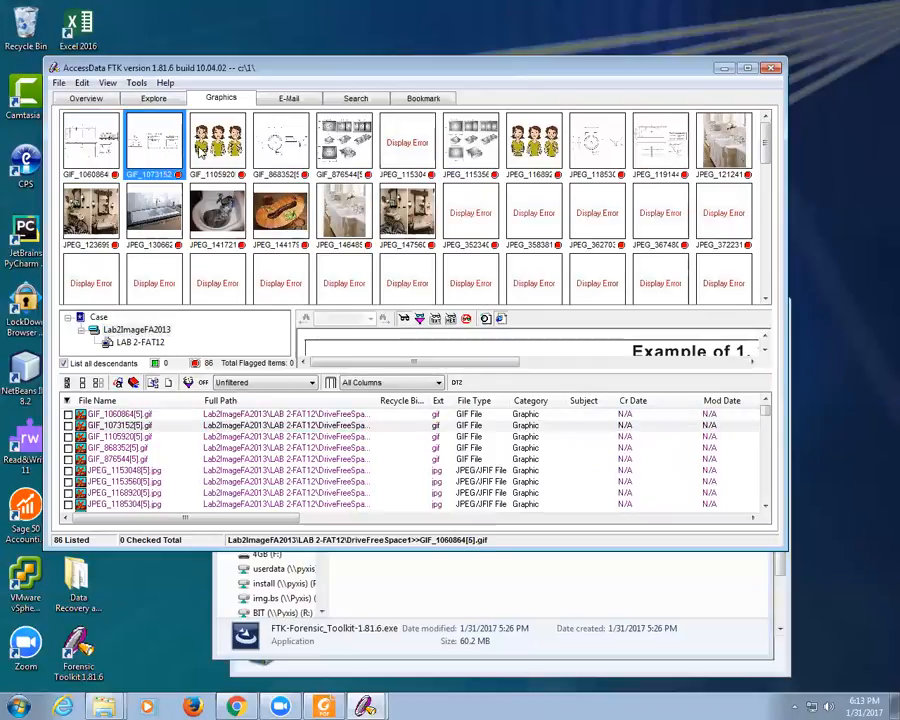
left_click(100, 155)
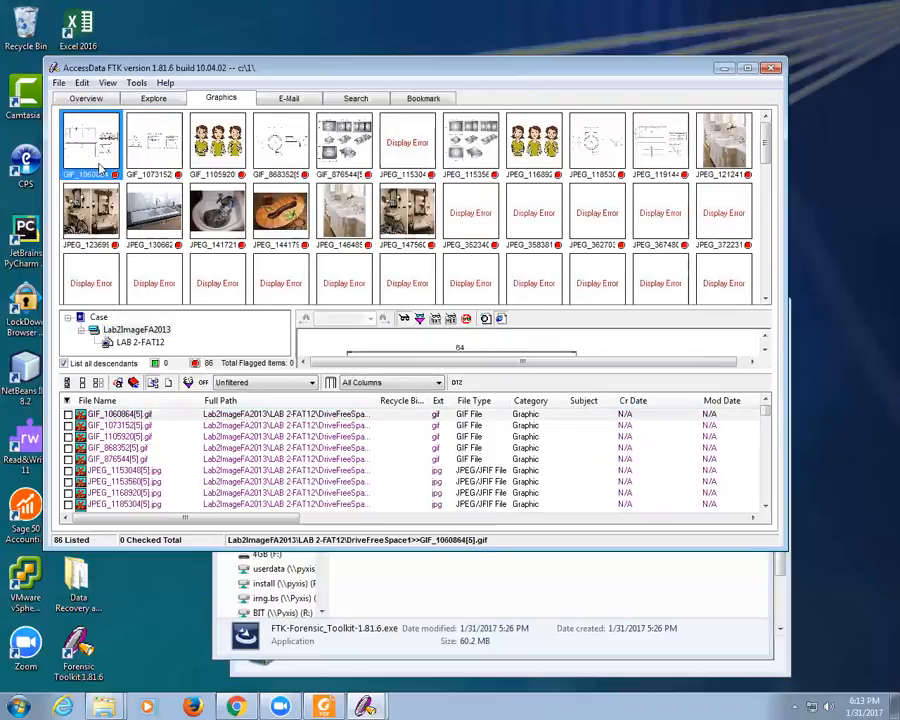
left_click(152, 99)
Step: List the 10 carved Documents on the Overview and preview each OLE and PDF file in turn
left_click(89, 97)
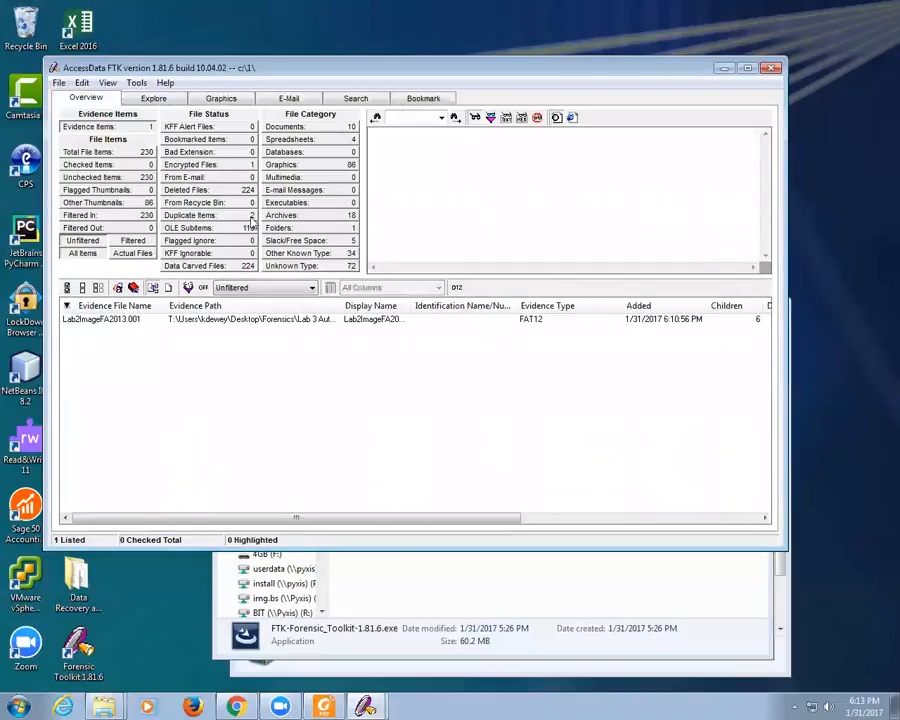
left_click(289, 128)
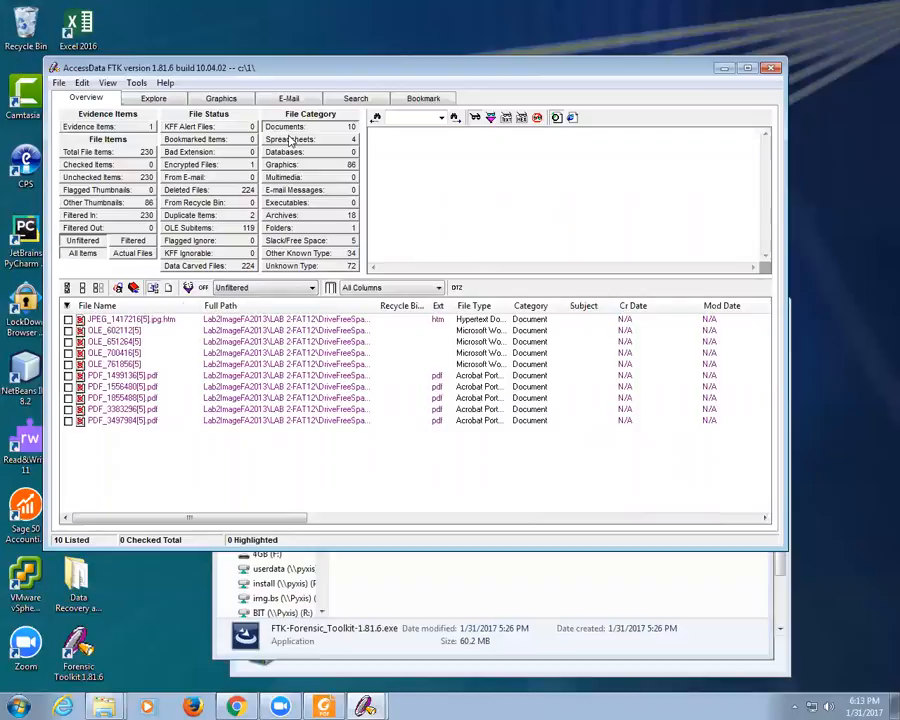
left_click(120, 320)
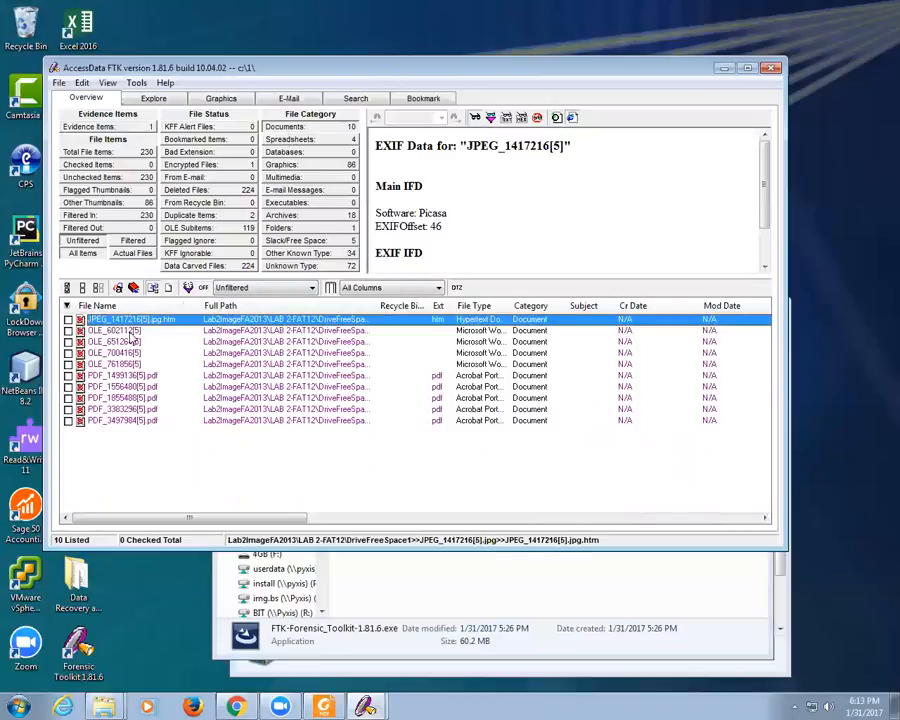
left_click(125, 331)
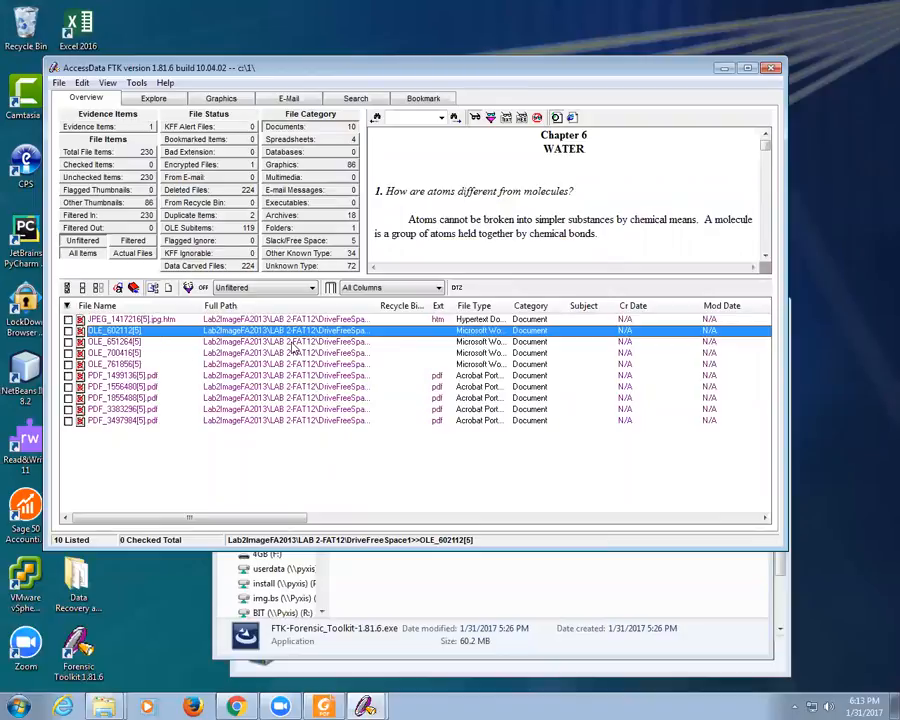
key("Down")
key("Down")
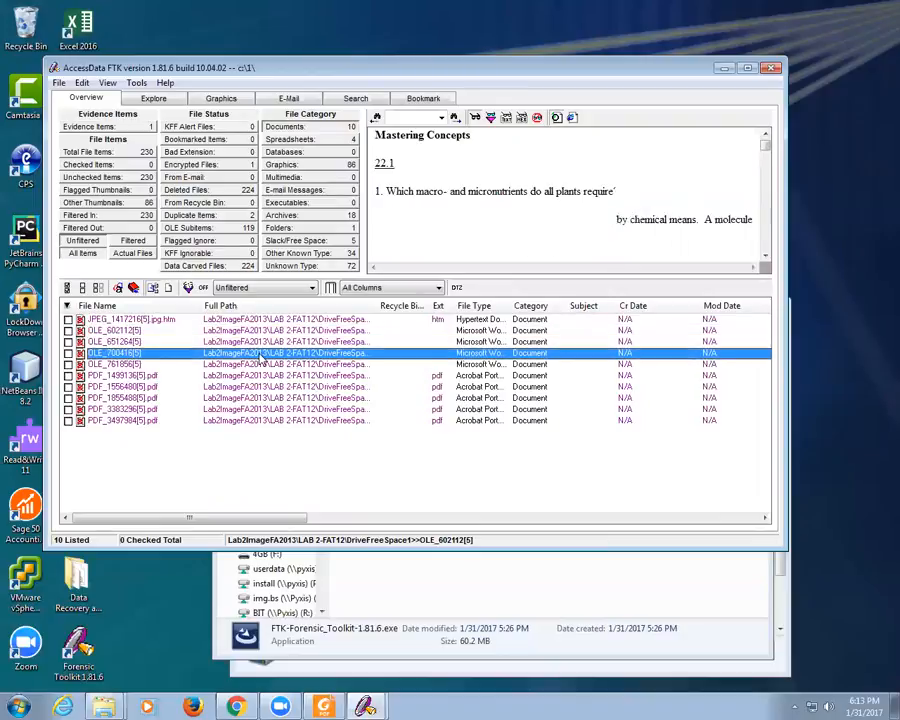
key("Down")
key("Down")
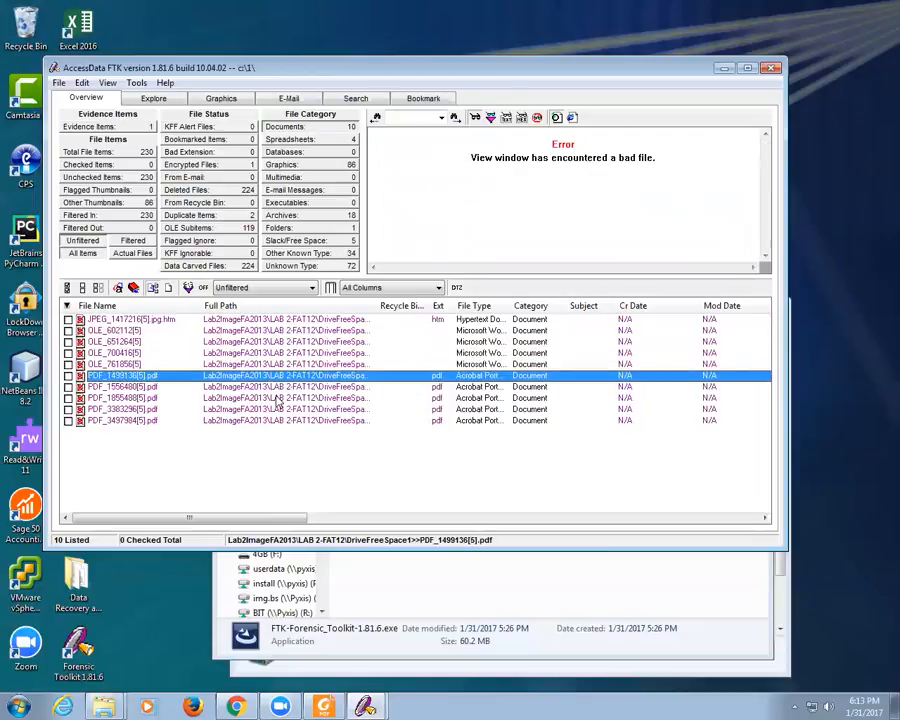
key("Down")
key("Down")
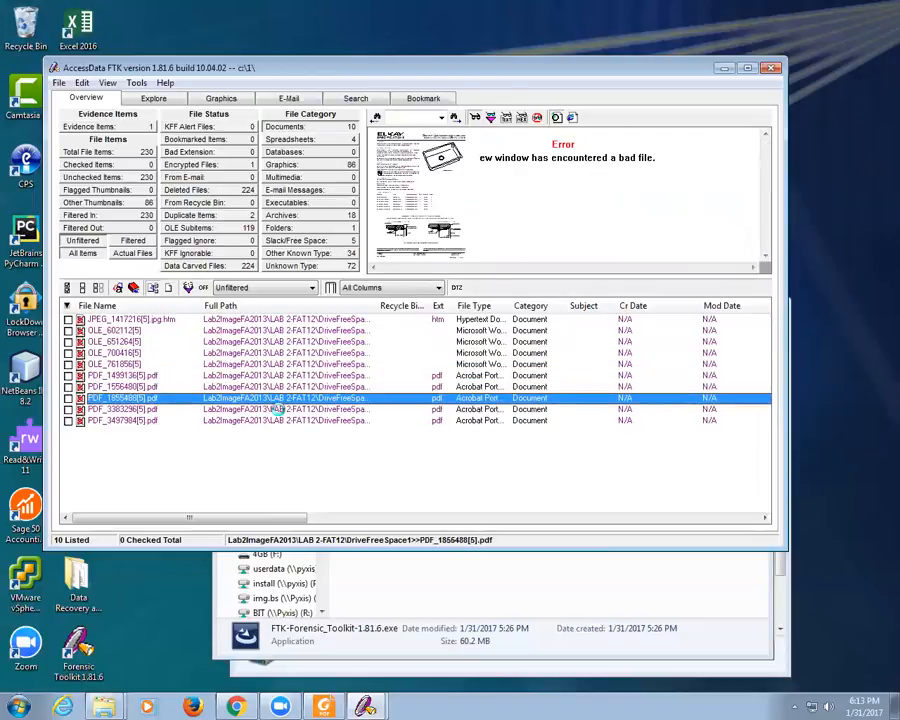
key("Down")
key("Down")
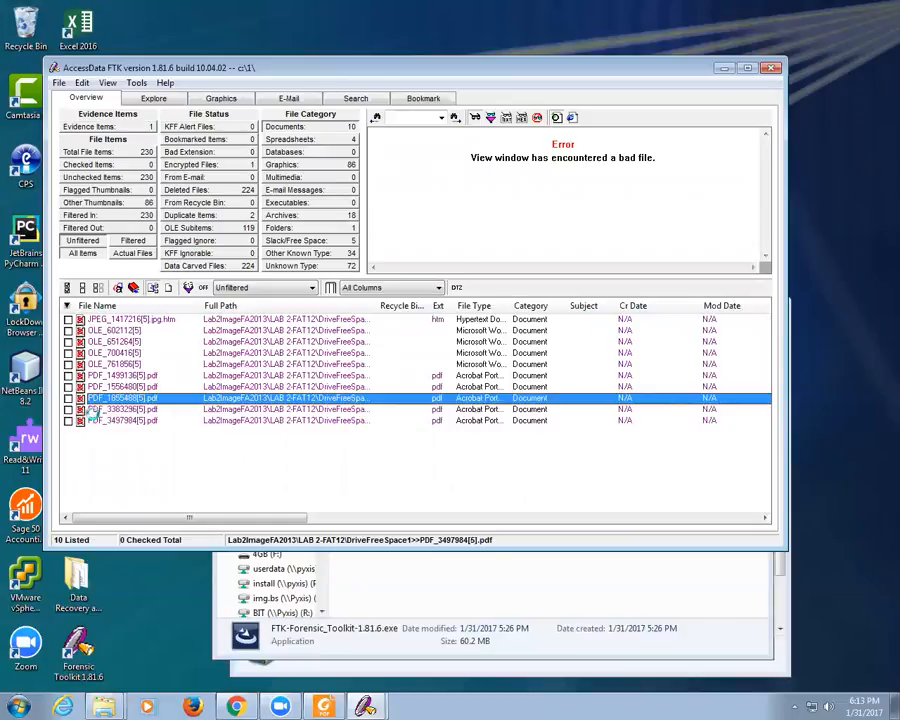
Step: Check PDF_1855488[5].pdf and the OLE_761856, OLE_651264 and OLE_602112 documents
left_click(96, 408)
left_click(94, 388)
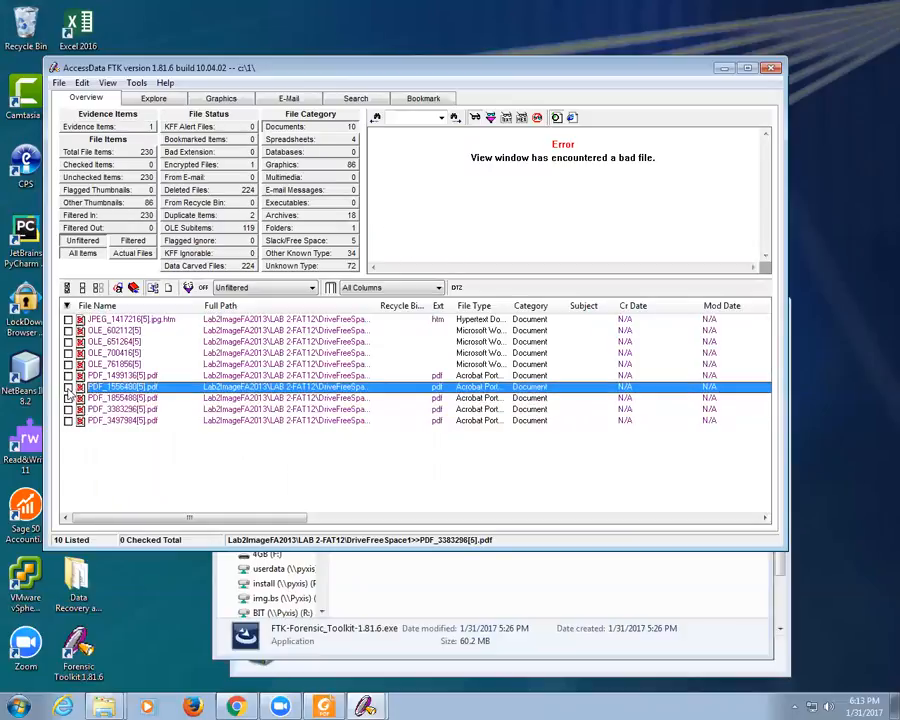
left_click(68, 398)
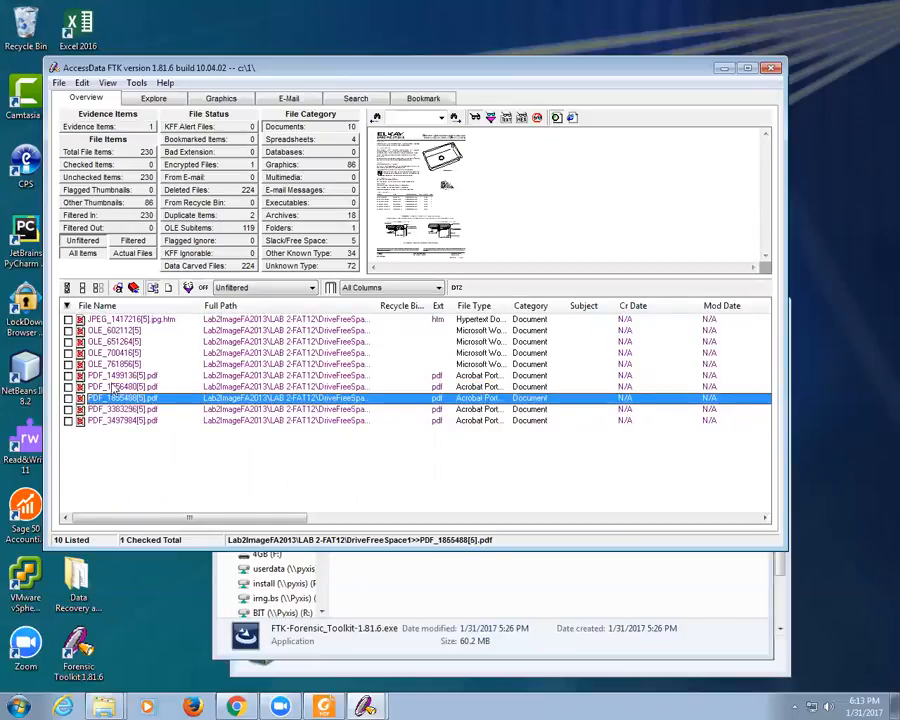
left_click(108, 376)
left_click(105, 364)
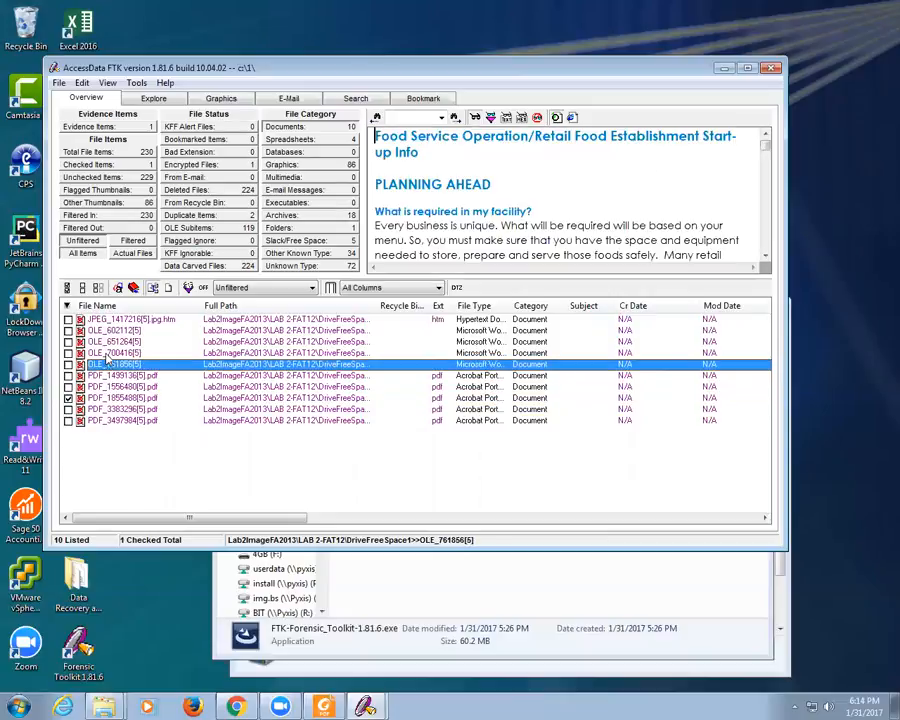
left_click(68, 364)
left_click(86, 353)
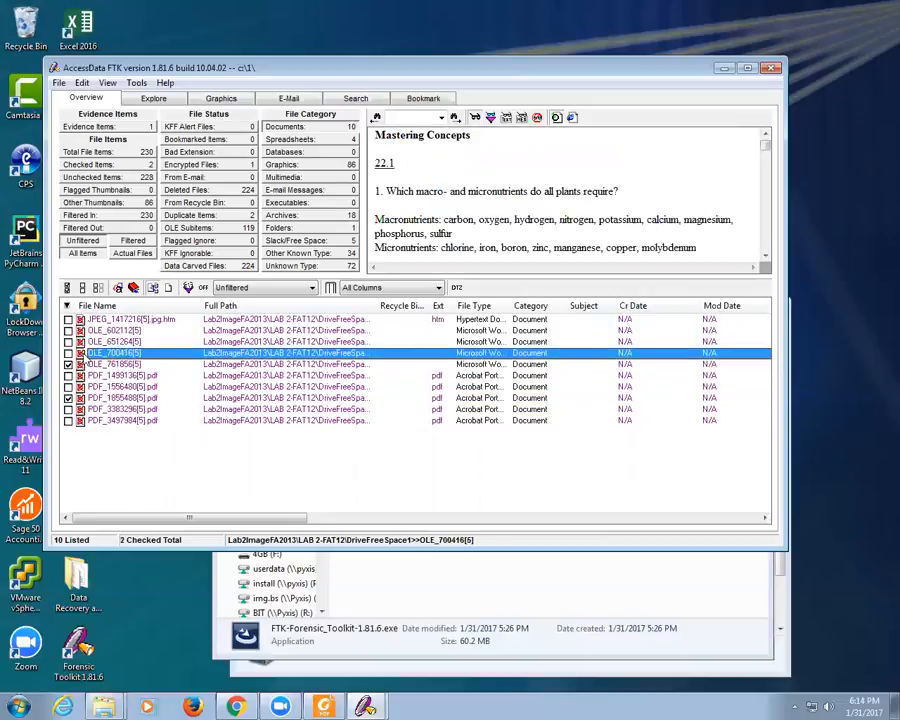
left_click(108, 342)
left_click(68, 342)
key("Up")
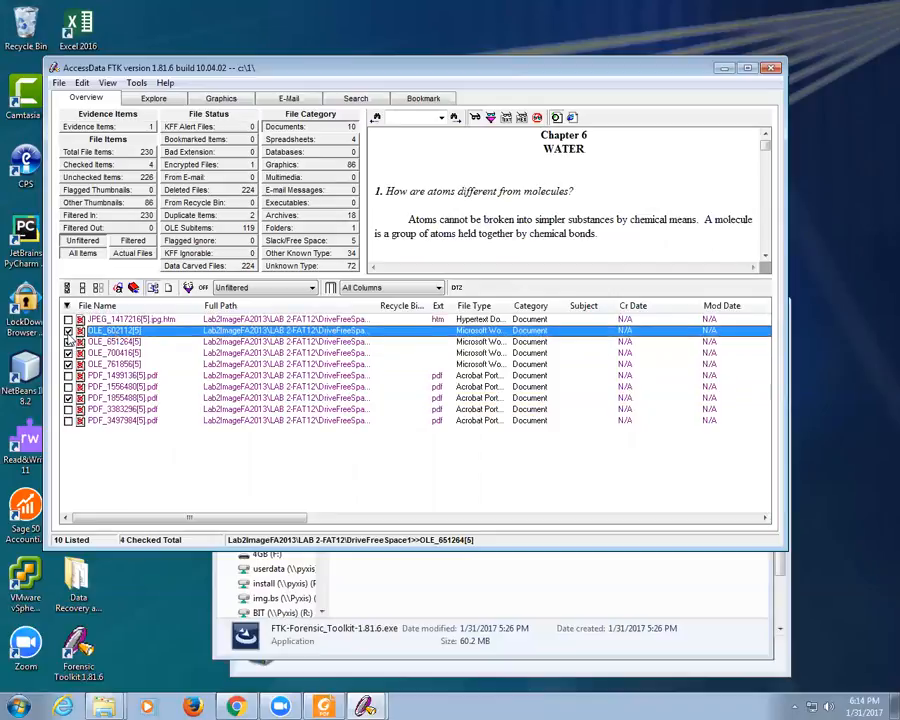
left_click(126, 334)
right_click(126, 332)
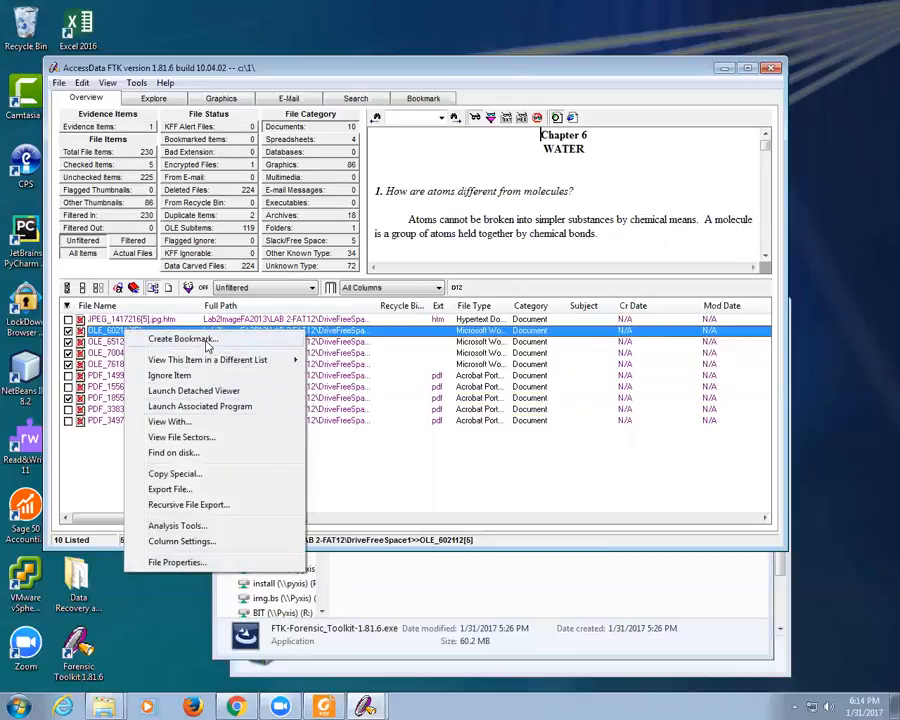
left_click(185, 339)
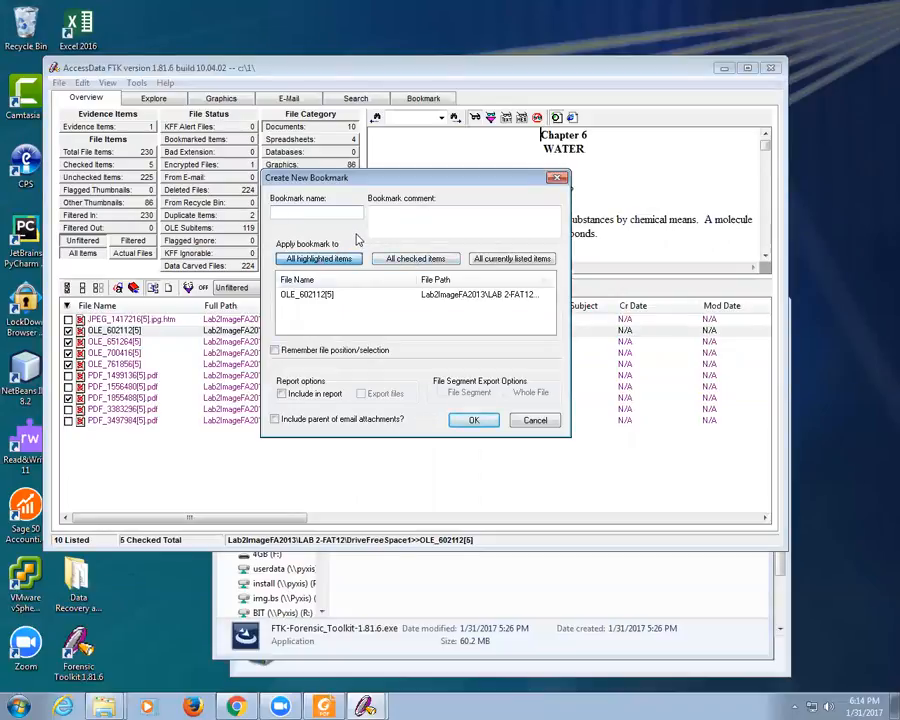
type("documents")
left_click(414, 260)
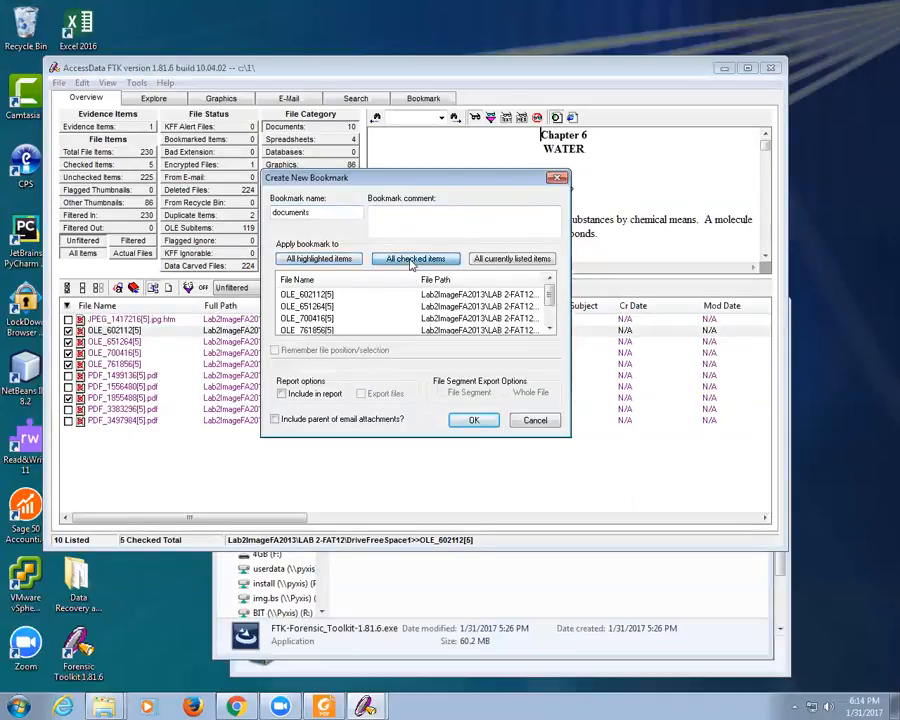
left_click(466, 420)
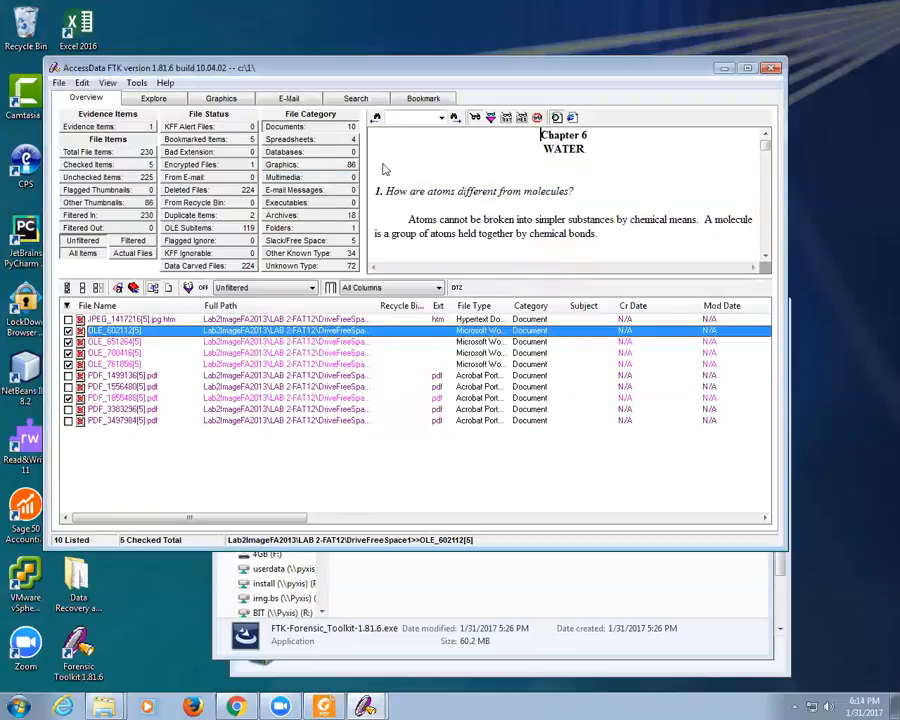
left_click(418, 98)
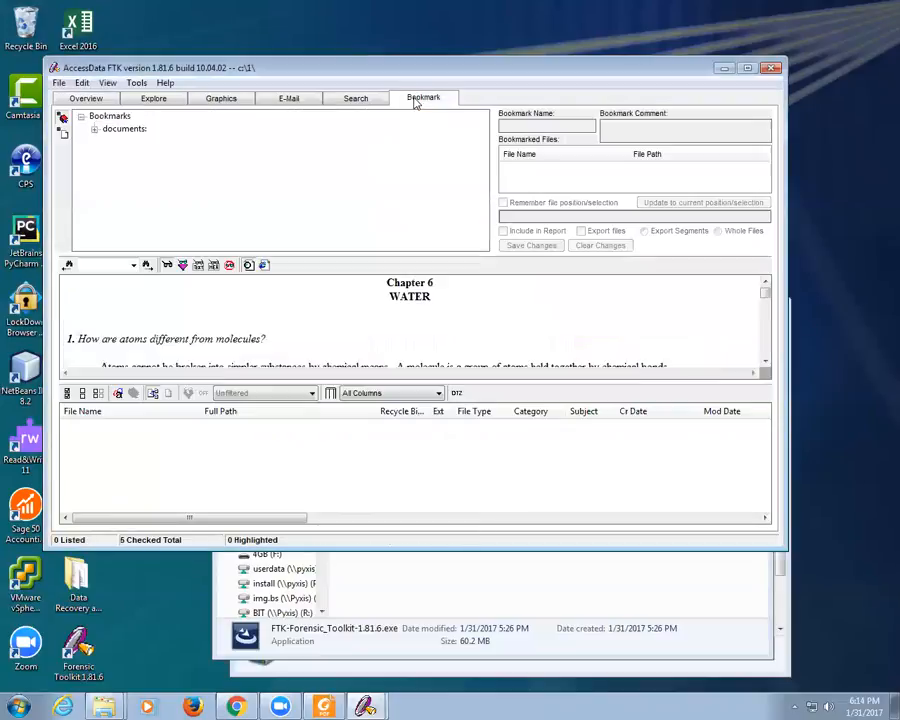
left_click(93, 129)
left_click(140, 141)
left_click(140, 154)
left_click(140, 166)
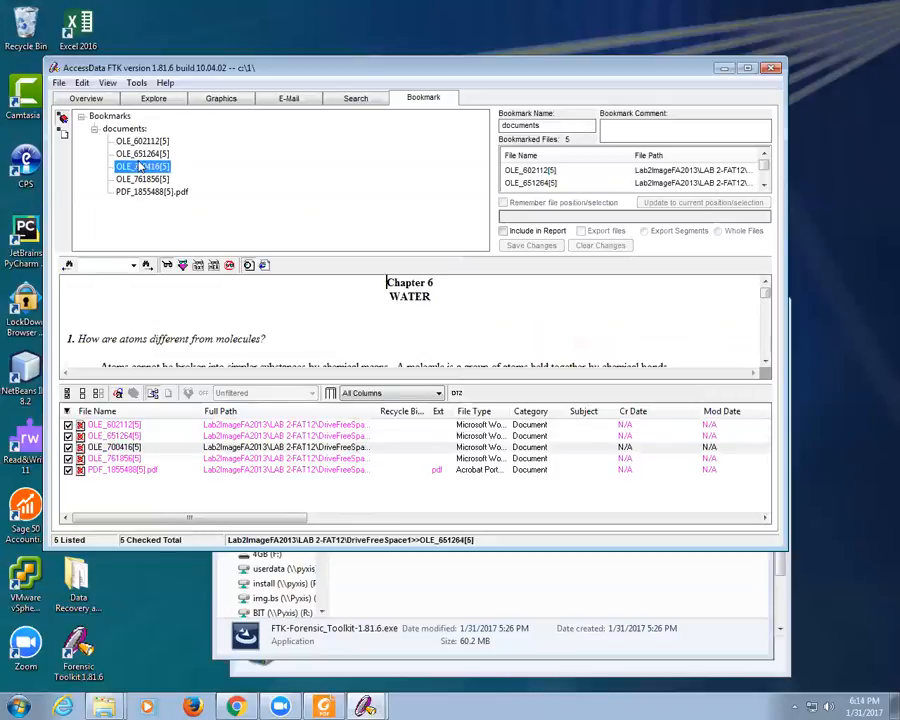
left_click(140, 179)
left_click(145, 191)
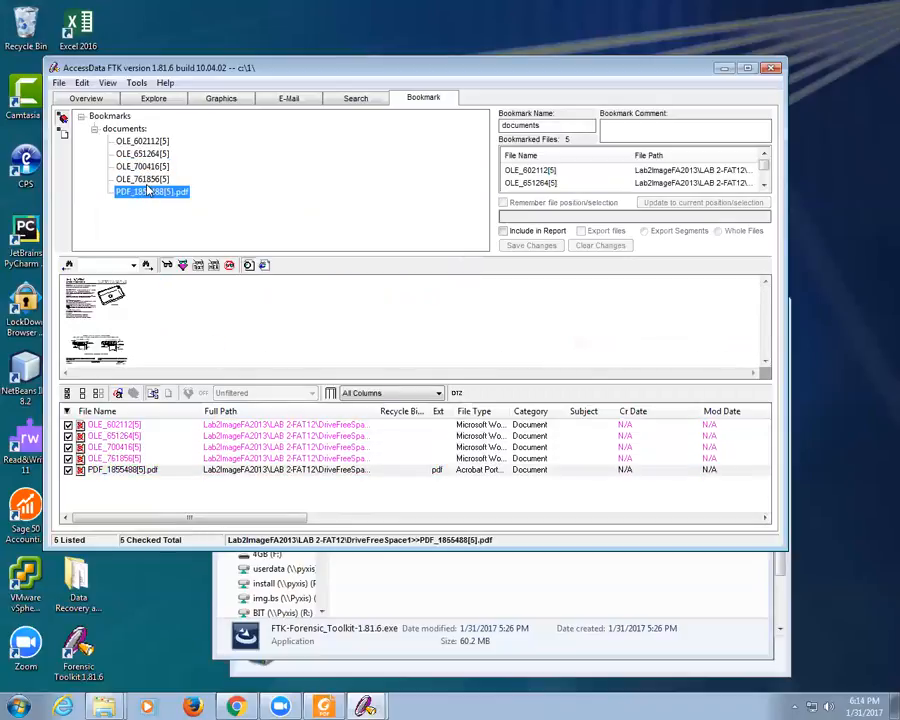
left_click(140, 166)
left_click(86, 98)
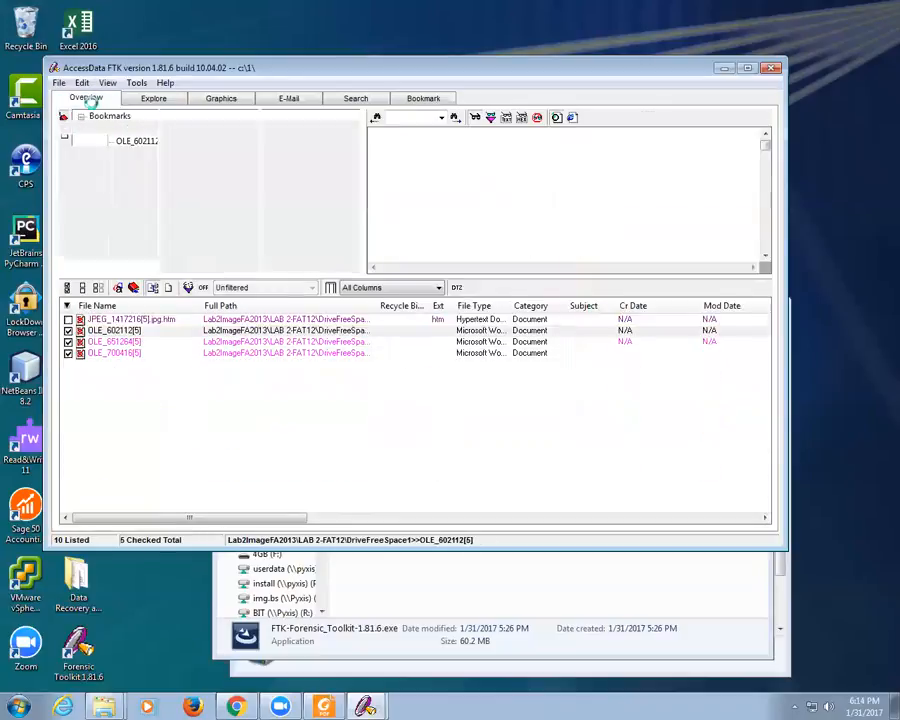
Step: Check five GIF files and bookmark all checked items under a new bookmark named graphics
left_click(214, 99)
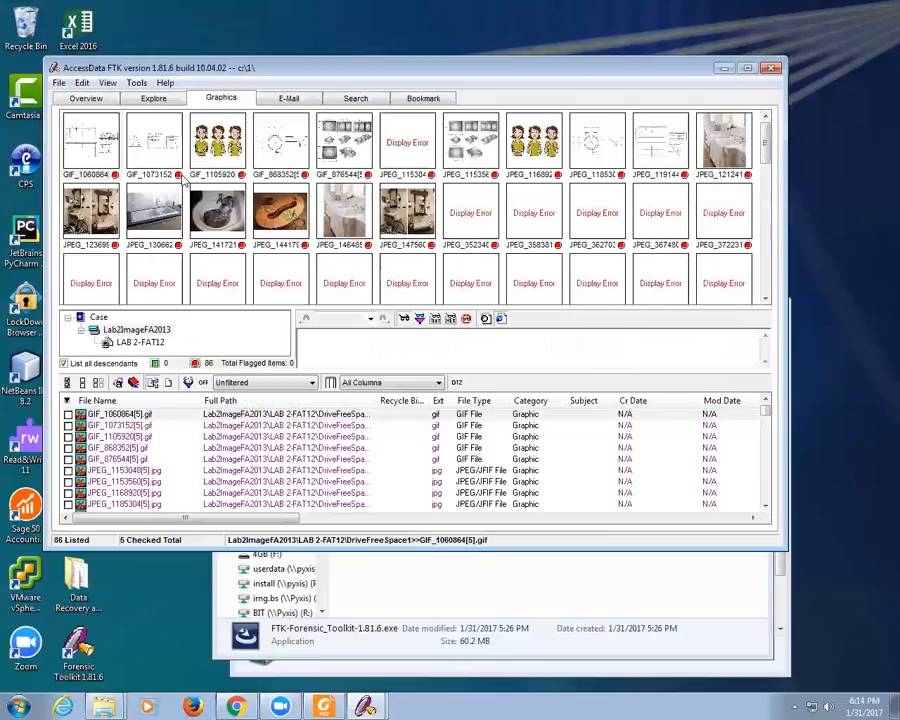
left_click(68, 414)
left_click(68, 436)
left_click(68, 447)
left_click(68, 459)
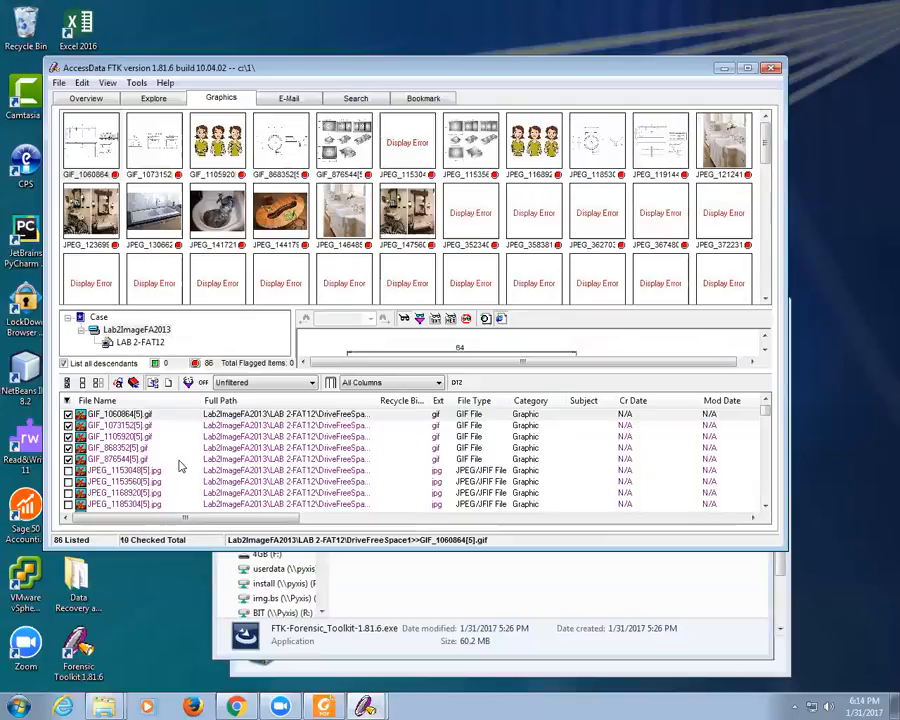
right_click(118, 414)
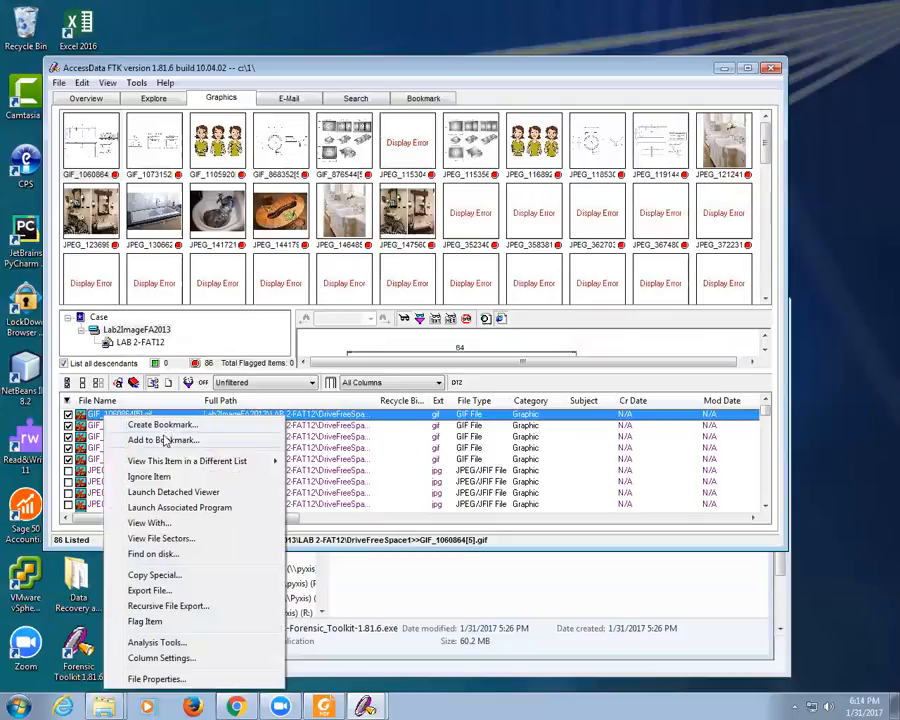
left_click(163, 425)
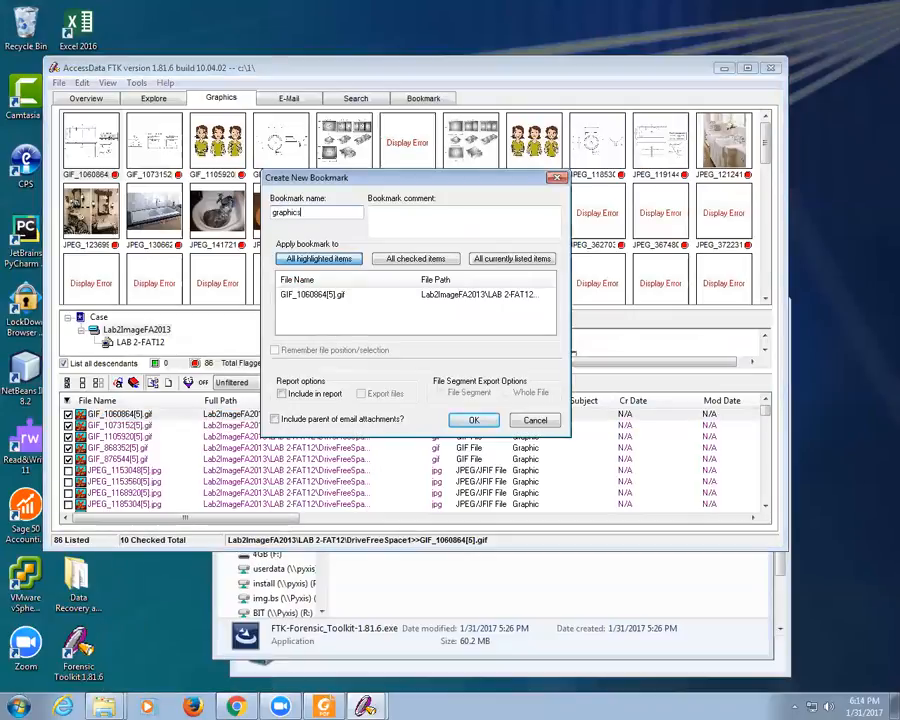
left_click(416, 259)
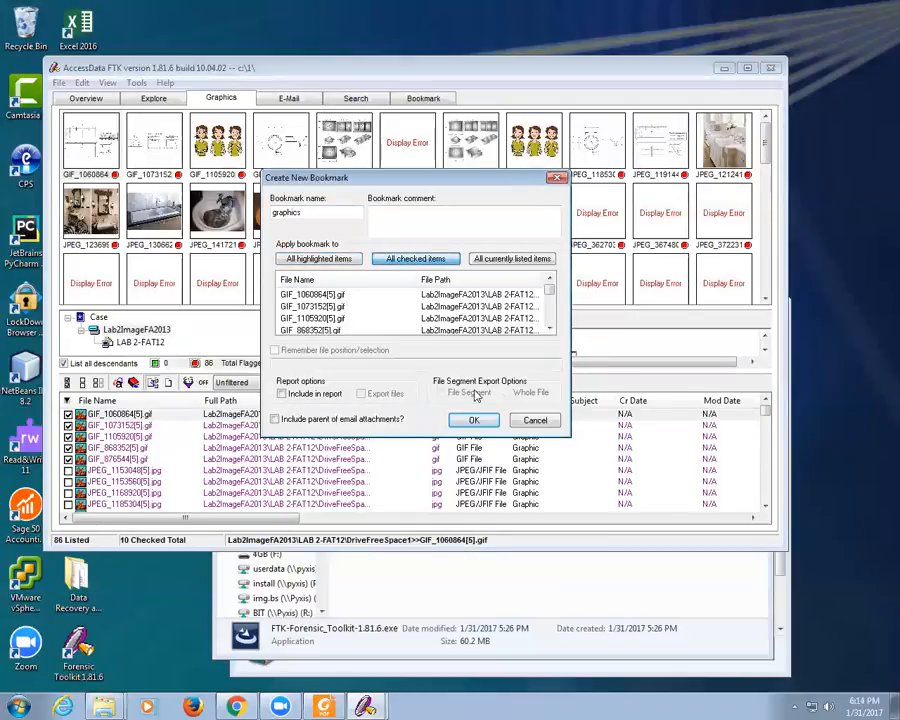
left_click(474, 420)
left_click(418, 99)
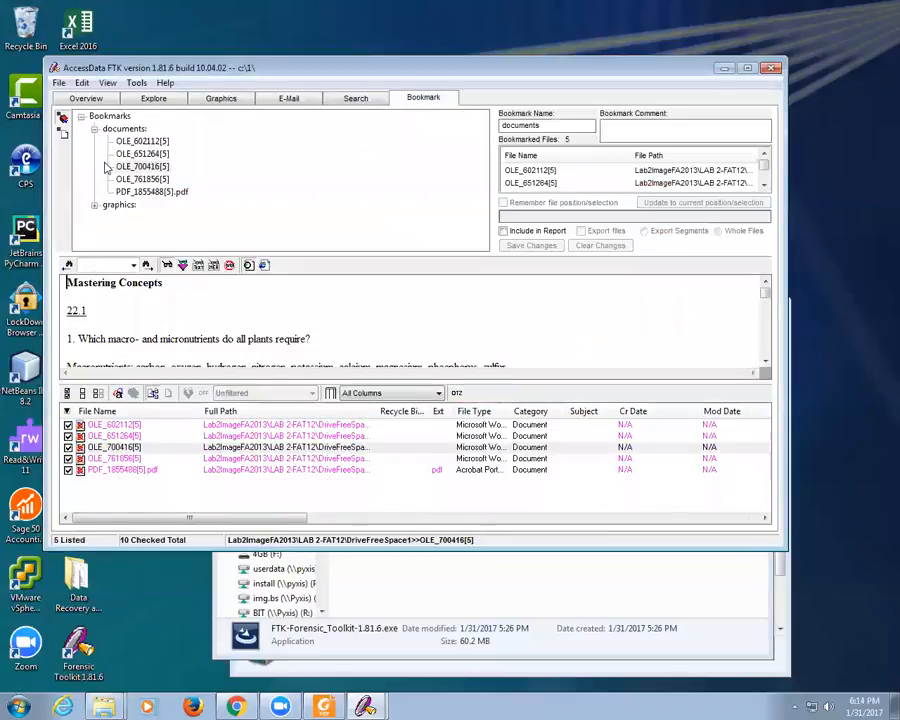
Step: Expand the graphics bookmark and preview its GIF, OLE and PDF entries
left_click(95, 205)
left_click(141, 218)
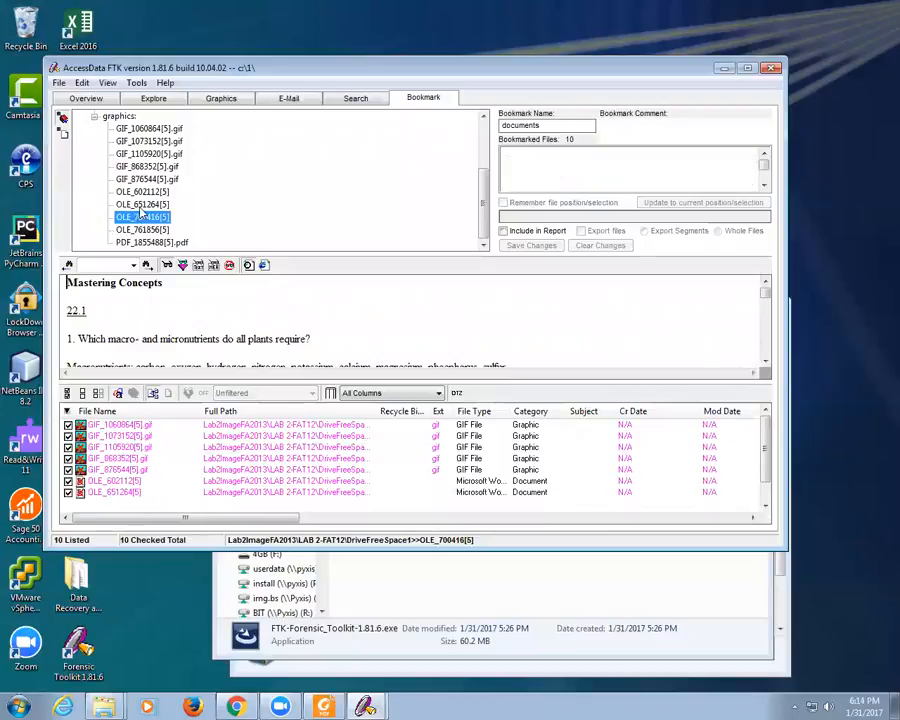
left_click(140, 166)
left_click(141, 180)
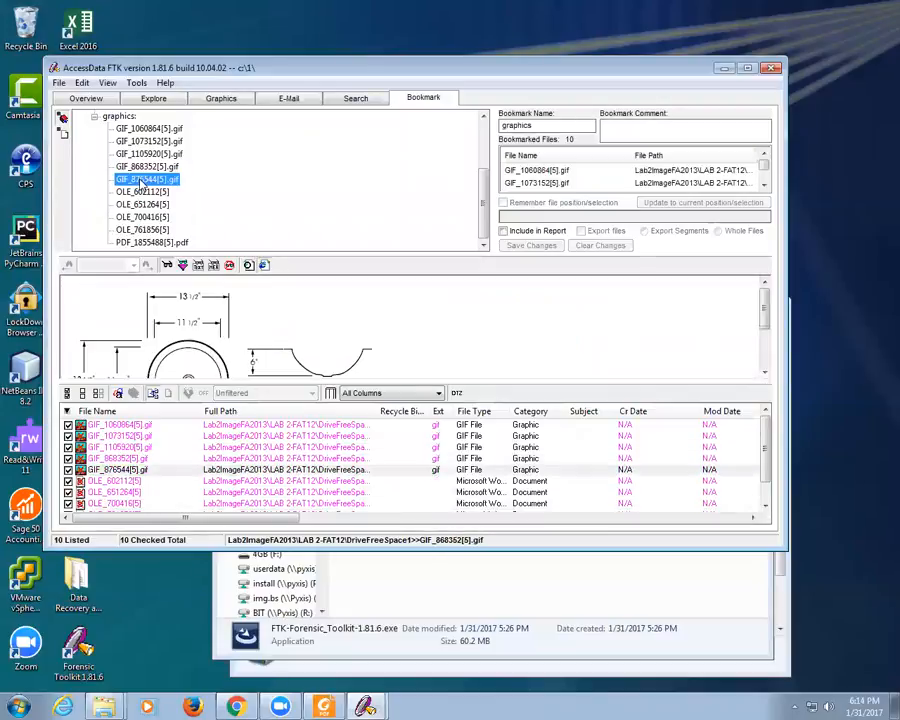
left_click(140, 192)
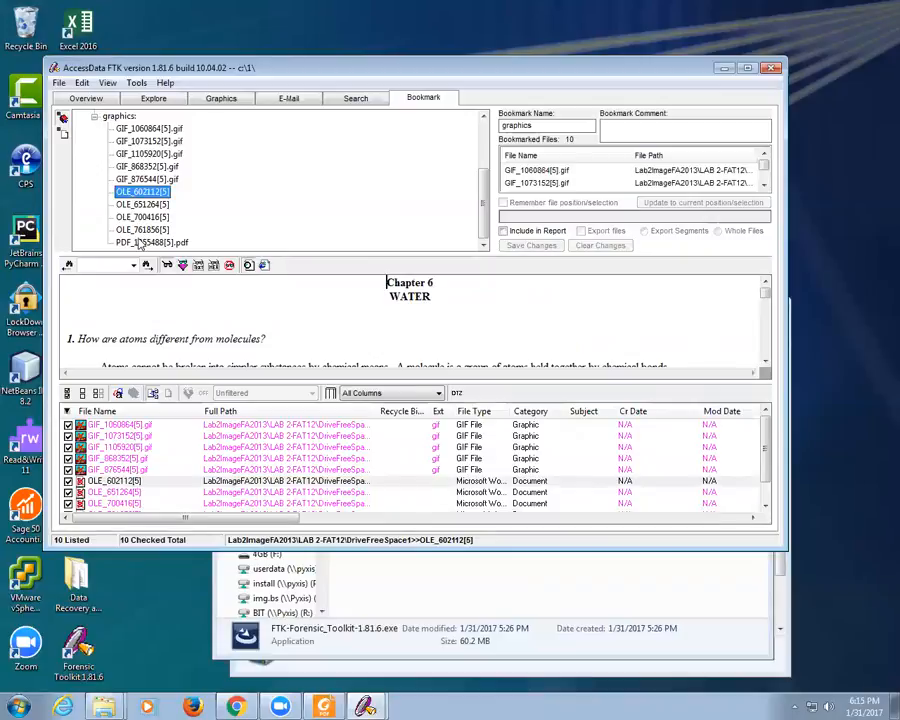
left_click(140, 244)
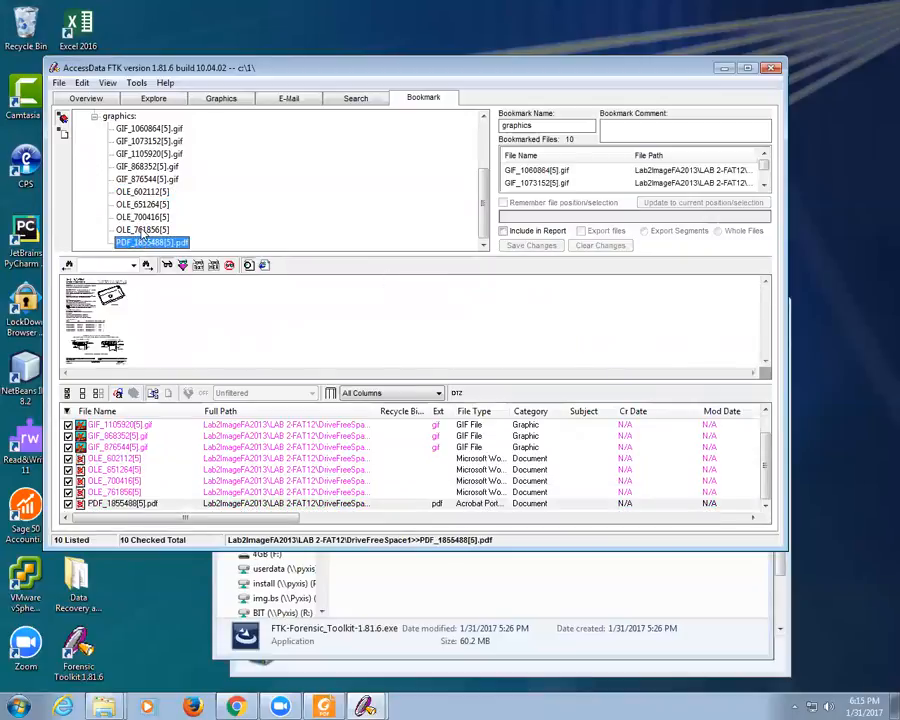
scroll(141, 232, "down", 3)
Step: Remove OLE_602112, OLE_700416, OLE_651264, OLE_761856 and the PDF from the graphics bookmark
left_click(146, 230)
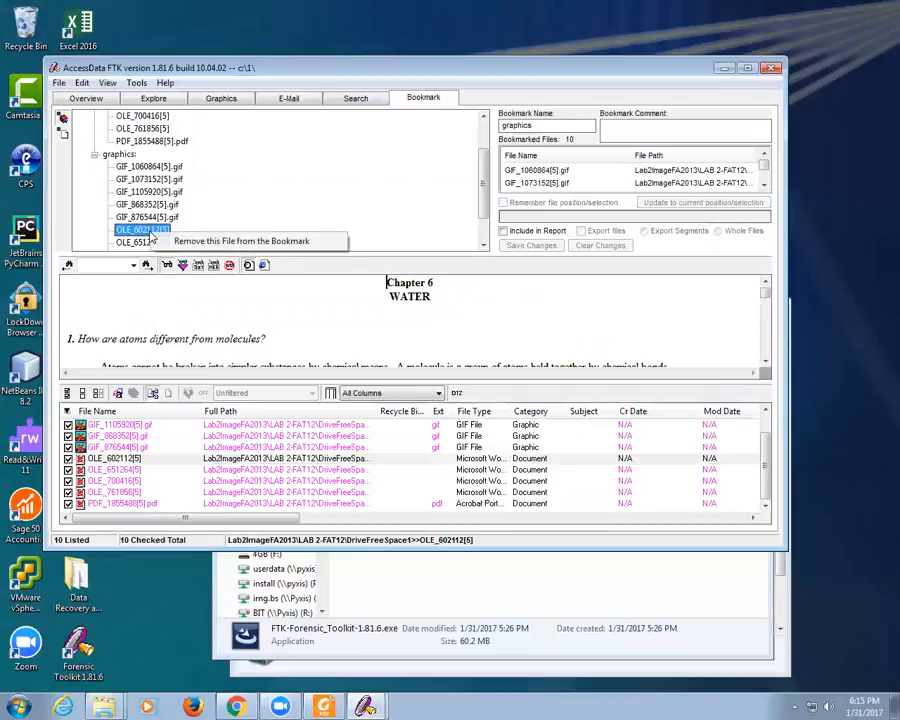
left_click(190, 241)
right_click(165, 220)
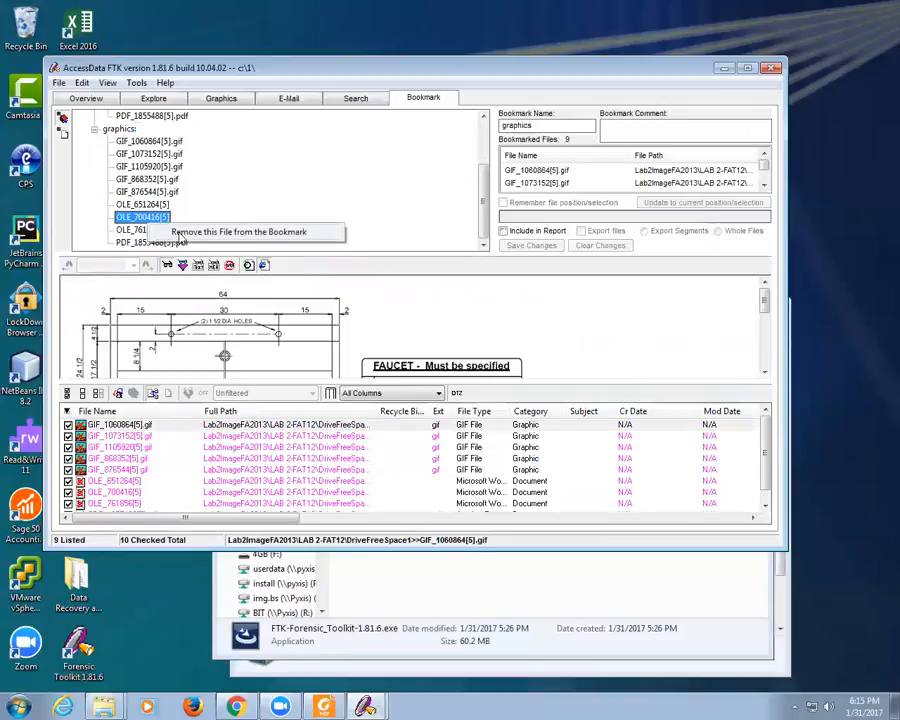
left_click(200, 232)
right_click(140, 222)
left_click(200, 228)
right_click(148, 231)
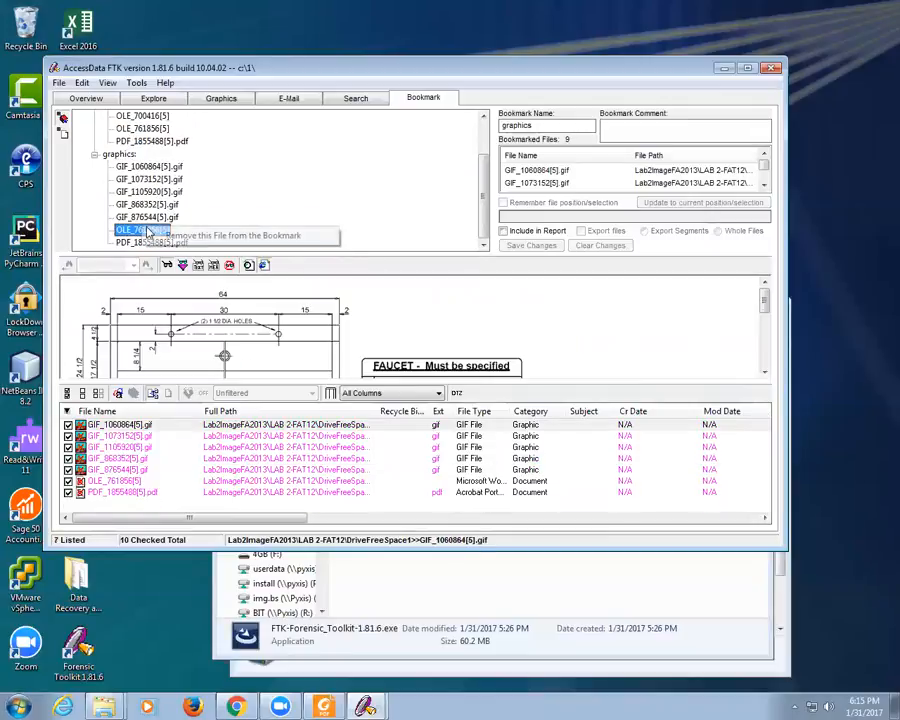
left_click(200, 235)
right_click(148, 242)
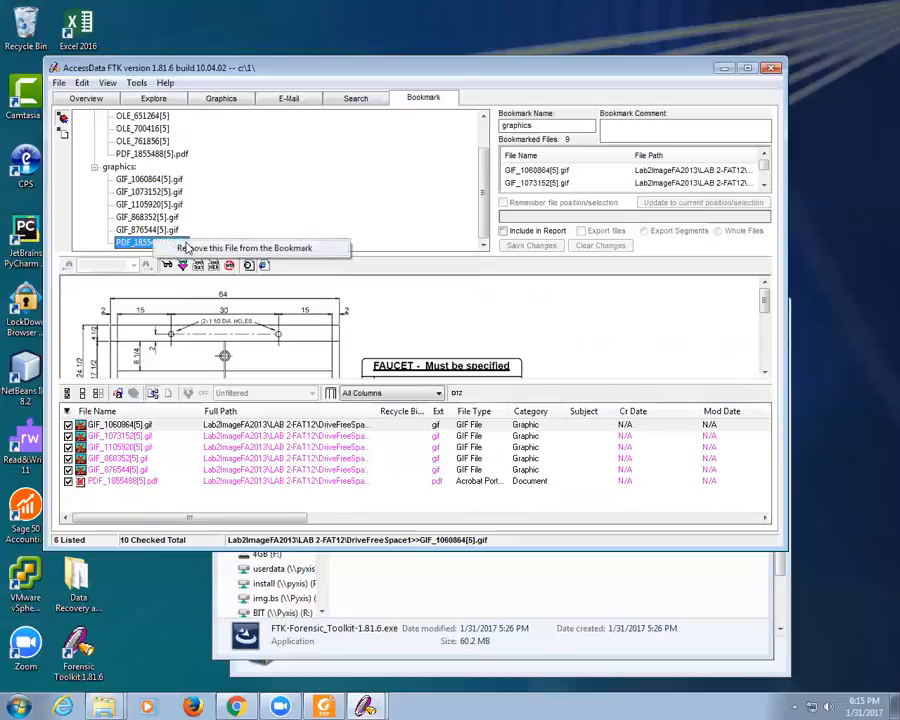
left_click(188, 248)
Step: Preview the remaining GIF images, ending on the GIF_1060864 faucet drawing
left_click(150, 230)
left_click(156, 217)
left_click(157, 204)
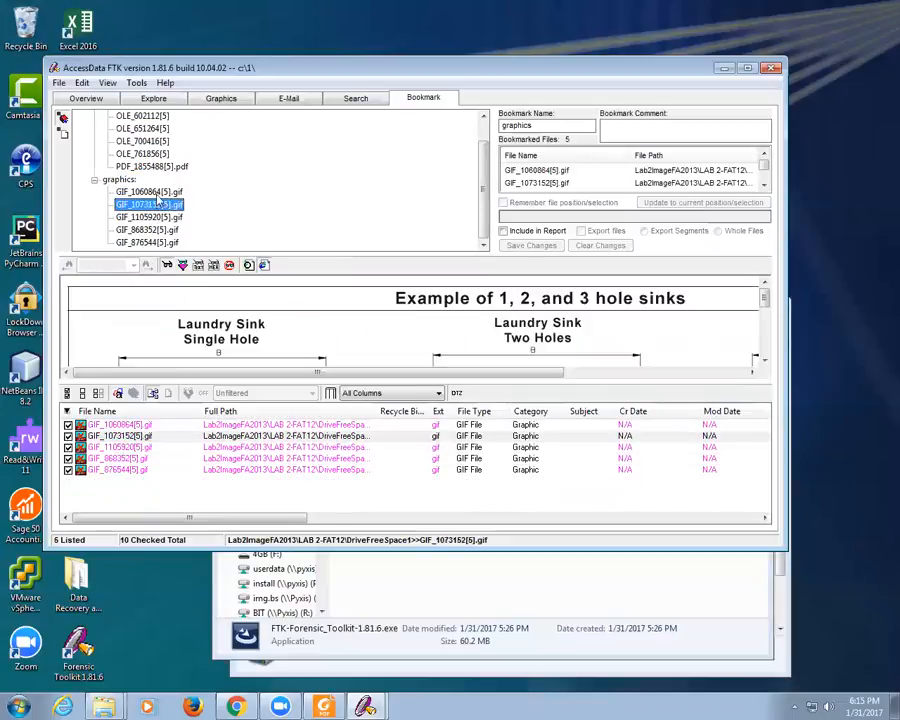
left_click(160, 191)
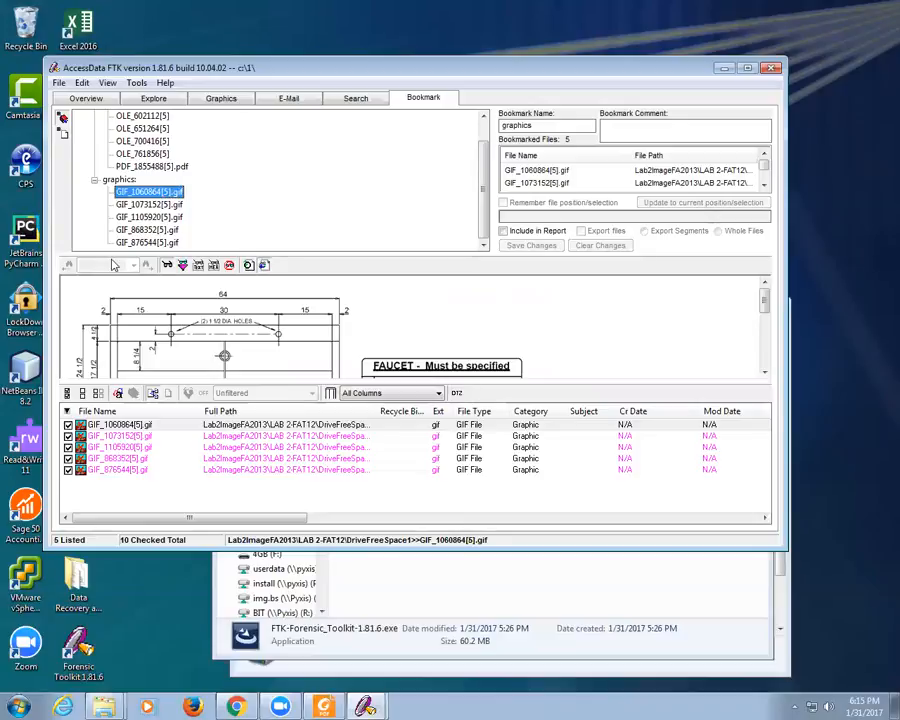
left_click(59, 83)
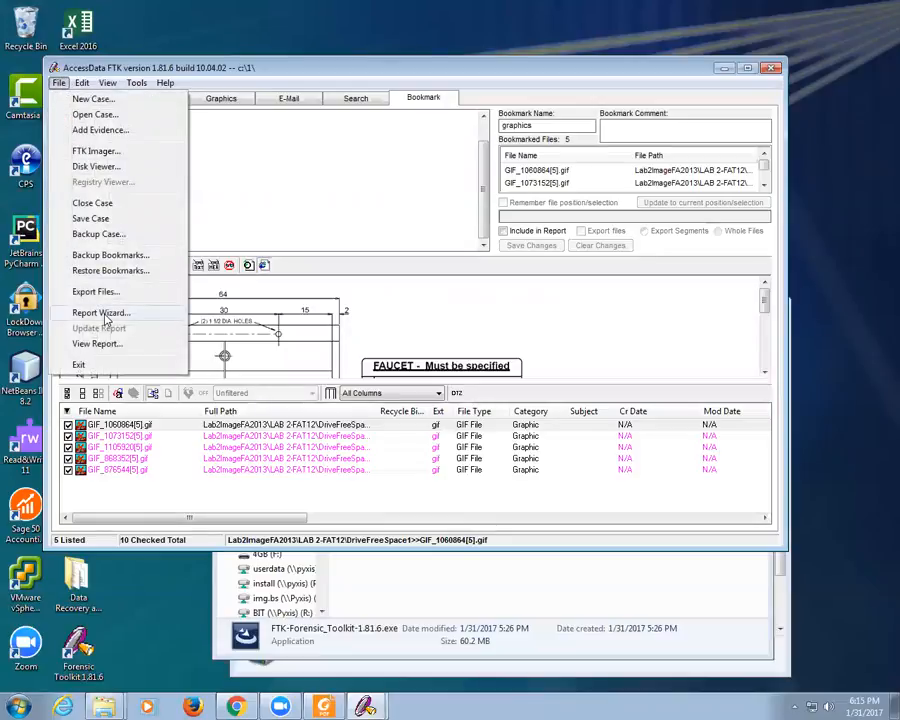
Step: Filter the Overview to spreadsheets and preview OLE_11571200 and OLE_11616256
left_click(194, 71)
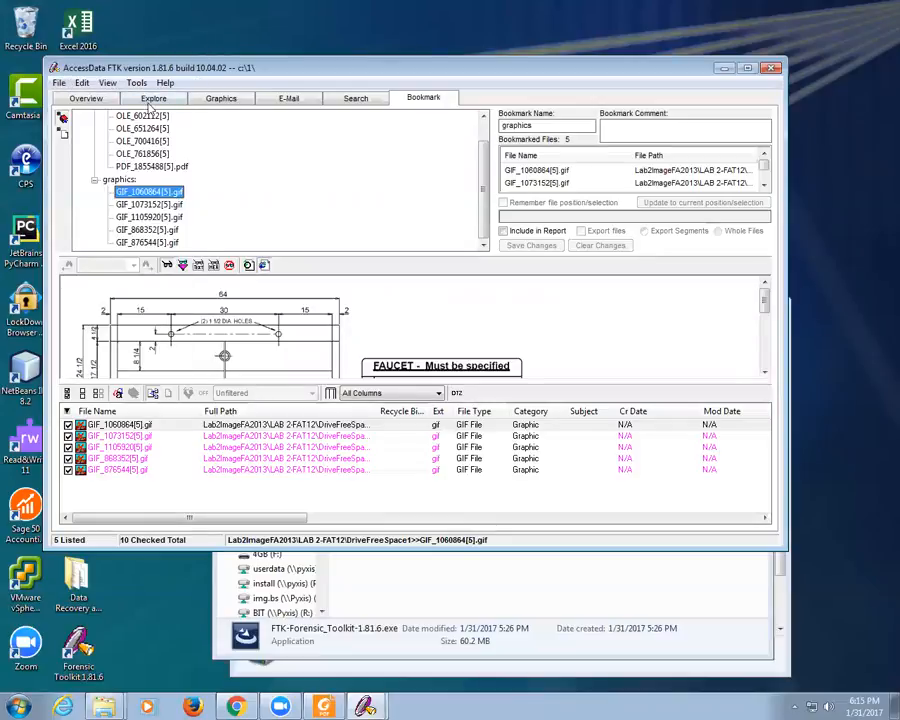
left_click(97, 101)
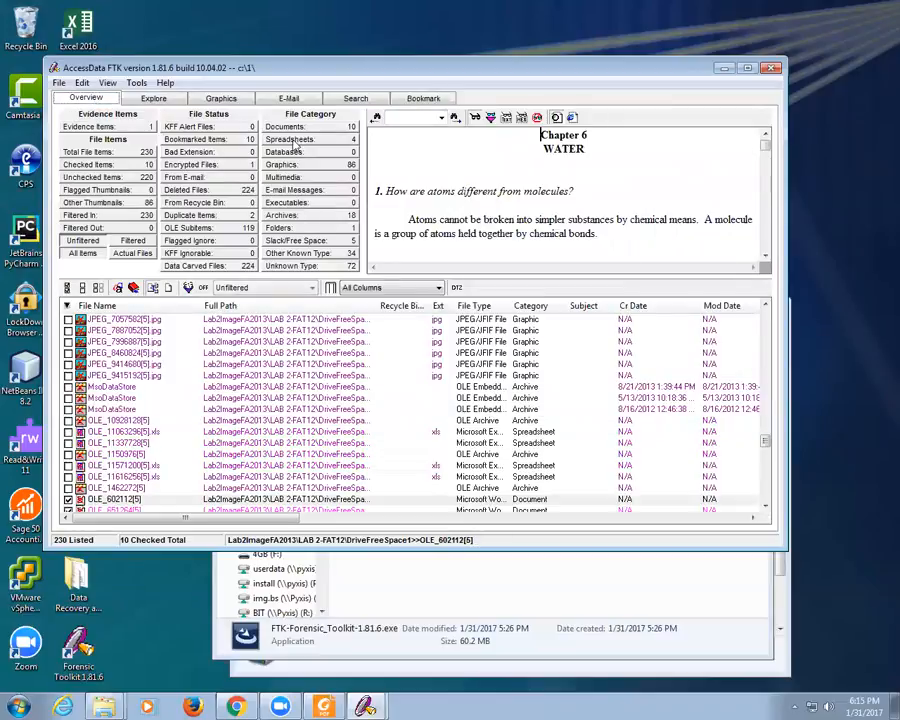
left_click(293, 142)
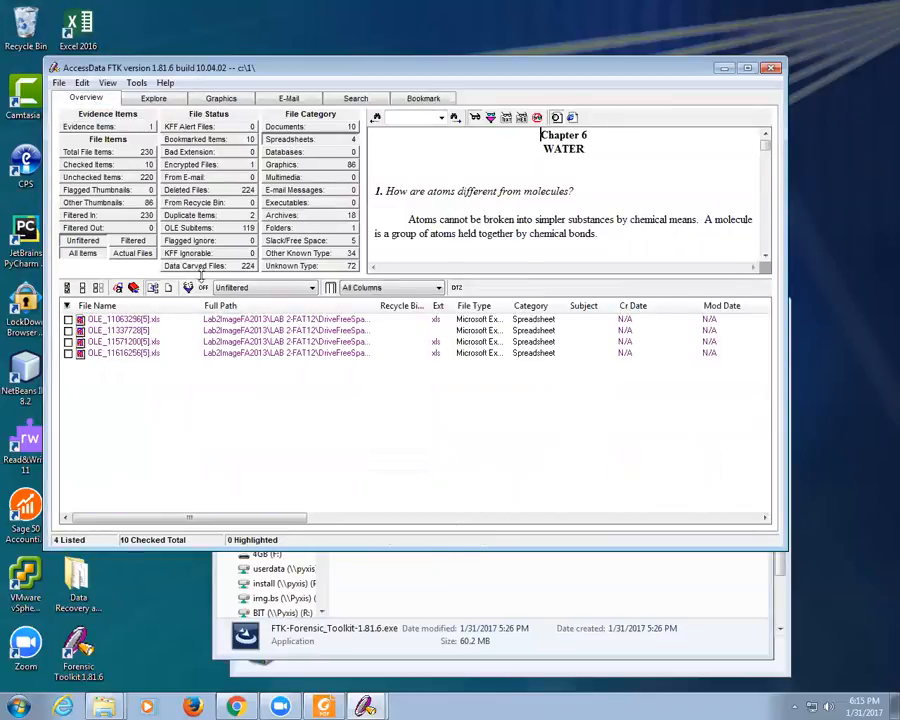
left_click(122, 320)
left_click(124, 341)
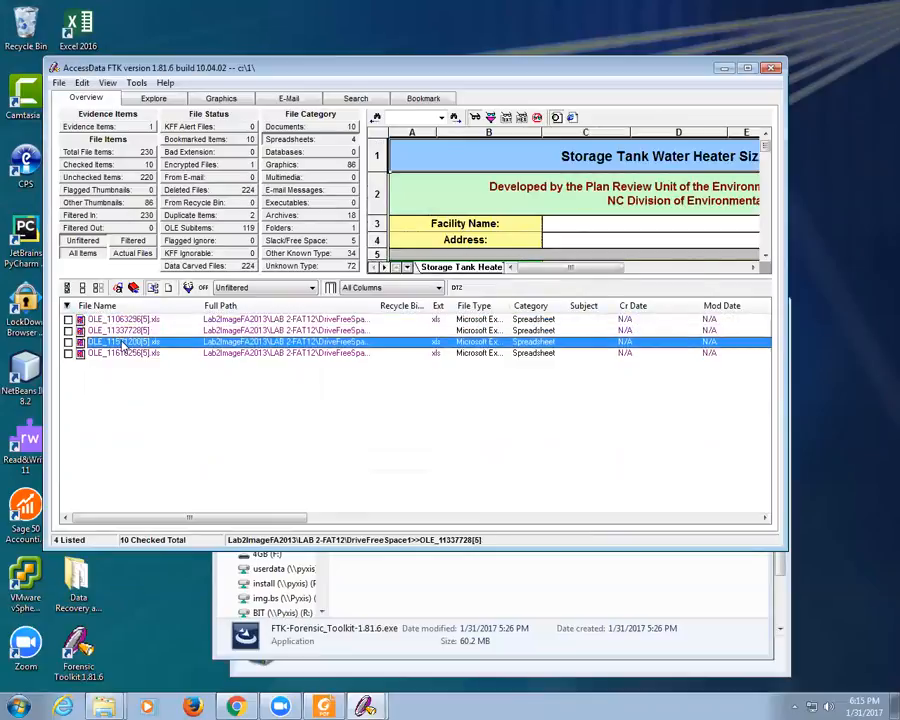
left_click(121, 354)
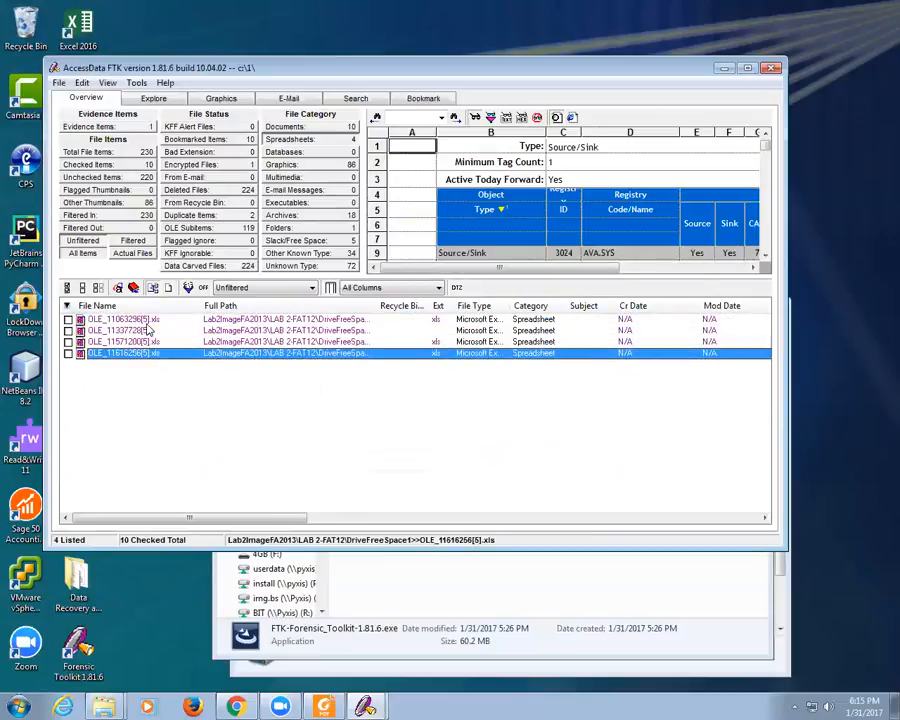
Step: Browse the graphics, archive, folder, slack/free space and deleted-file categories, previewing GIF_1073152 and GIF_868352
left_click(301, 165)
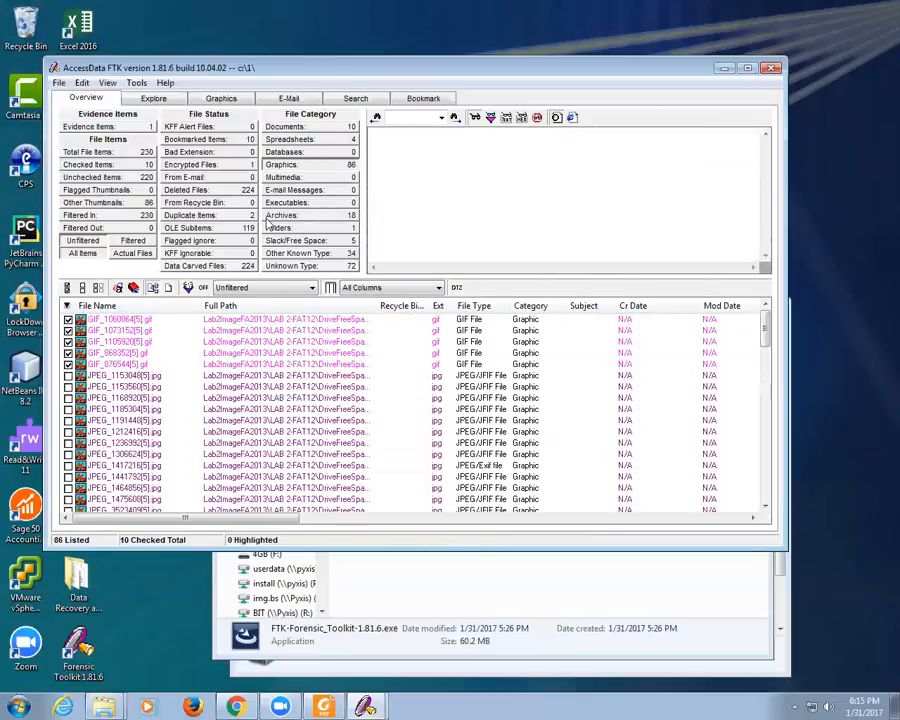
left_click(131, 333)
left_click(130, 354)
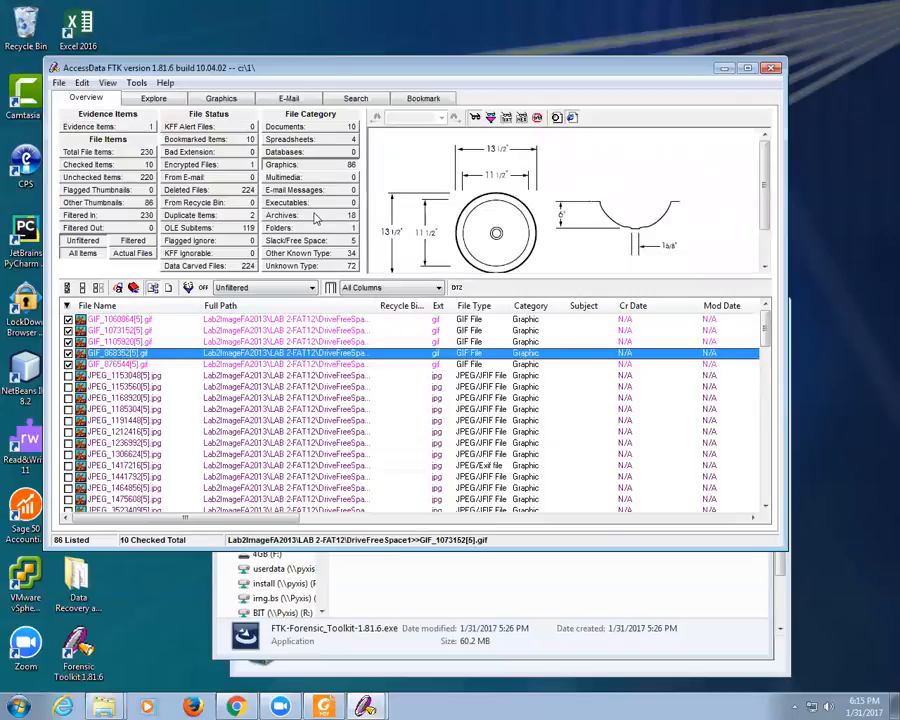
left_click(307, 220)
left_click(300, 229)
left_click(298, 241)
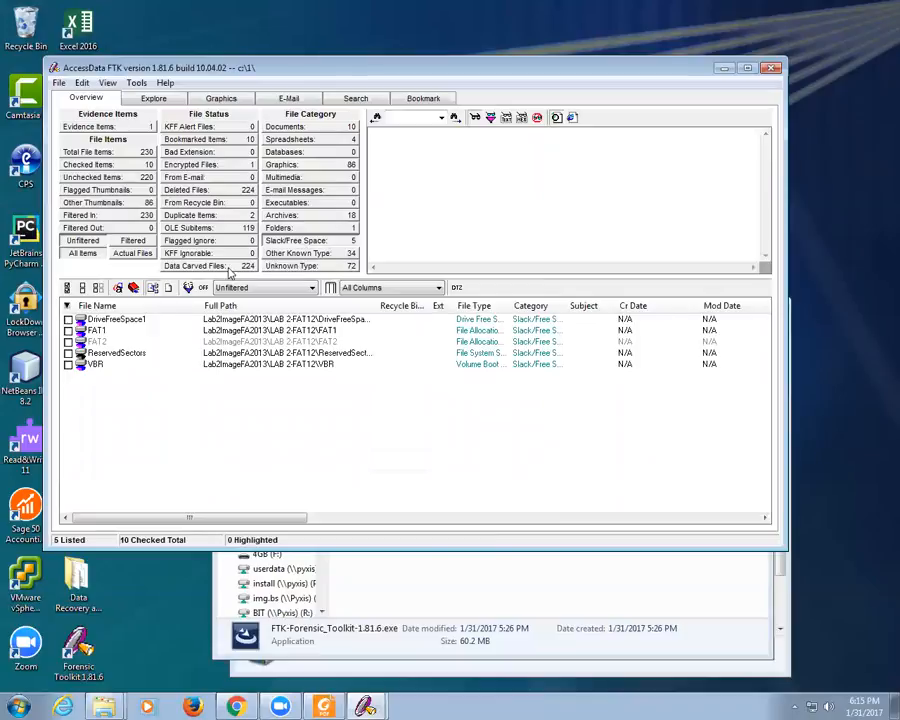
left_click(166, 190)
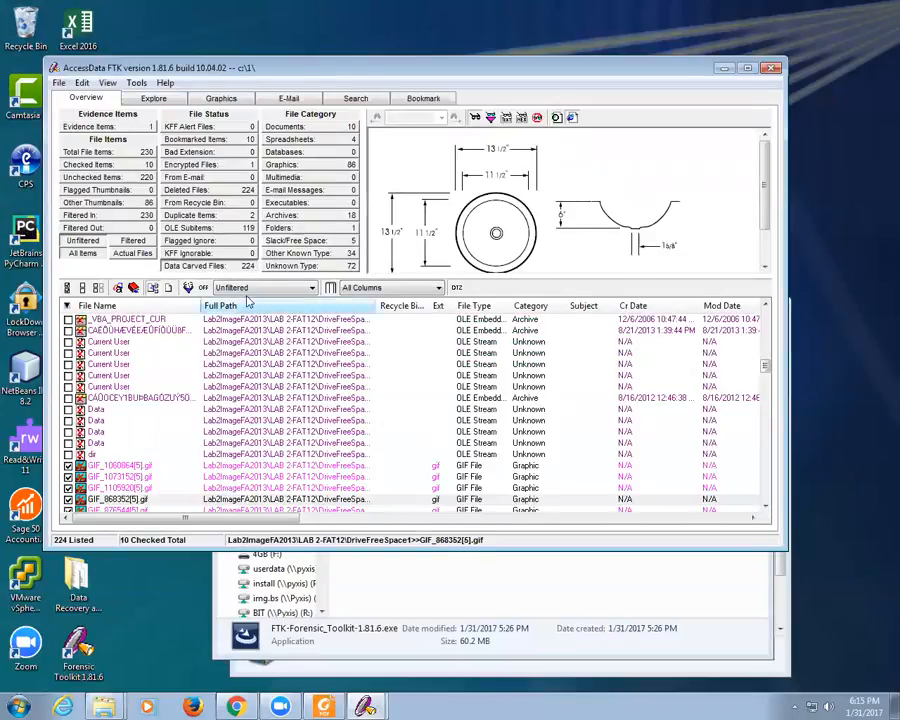
Step: List the 119 OLE subitems and preview the CompObj and DocumentSummaryInformation streams
left_click(211, 229)
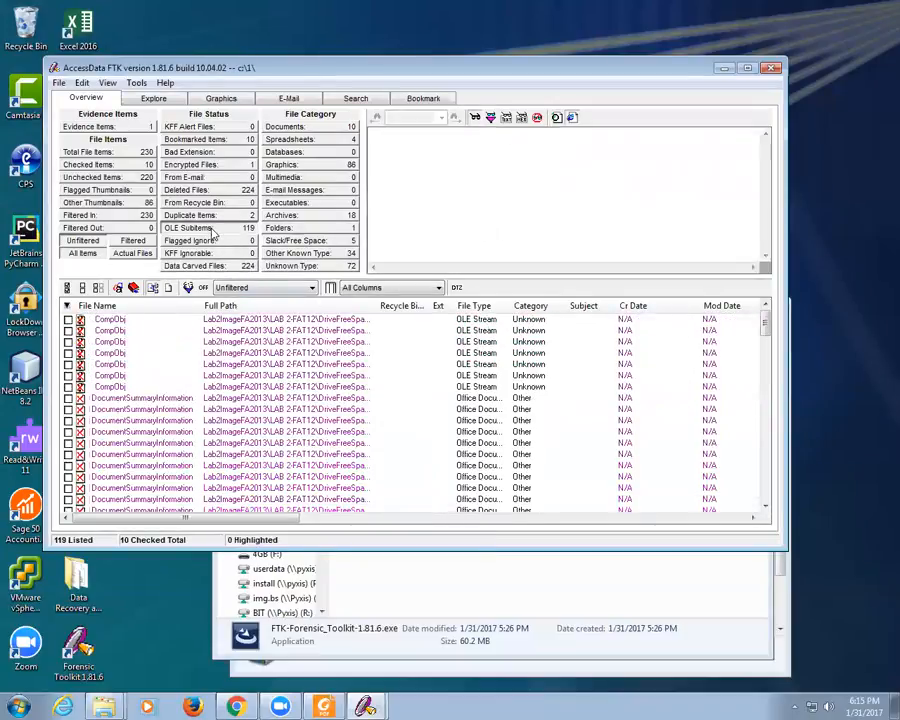
left_click(95, 342)
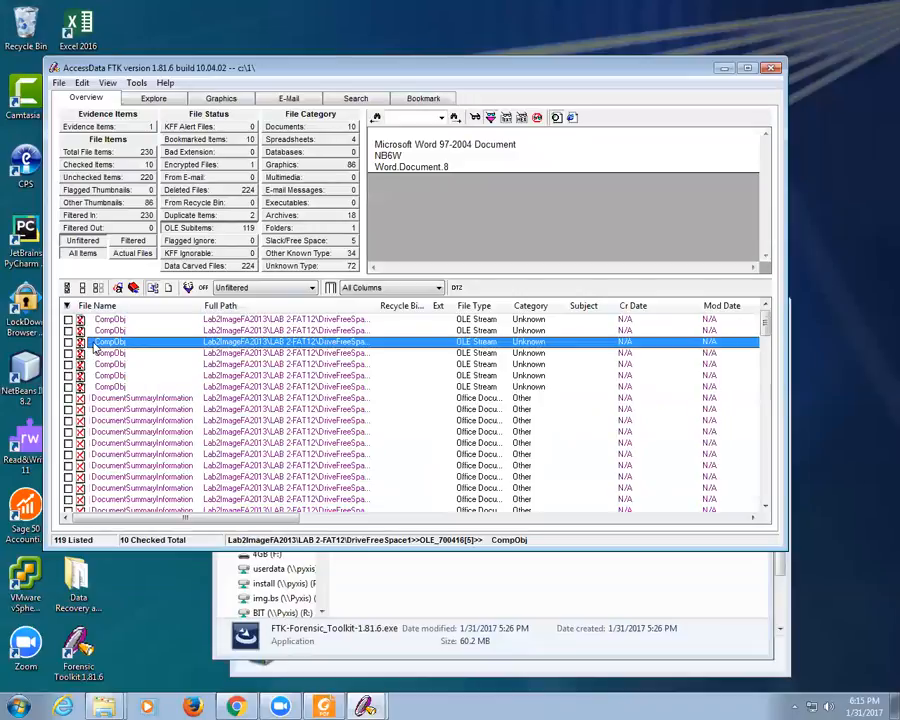
key("Down")
key("Down")
key("Down")
key("Down")
key("Down")
key("Down")
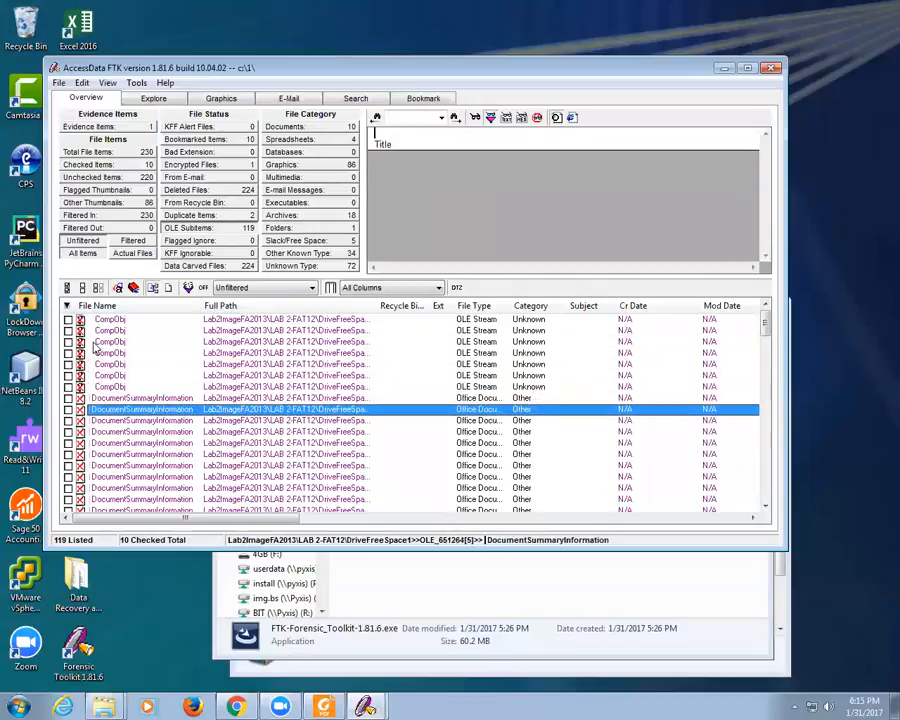
key("Down")
key("Down")
key("Down")
key("Down")
key("Down")
key("Down")
key("Down")
key("Down")
key("Down")
key("Down")
key("Down")
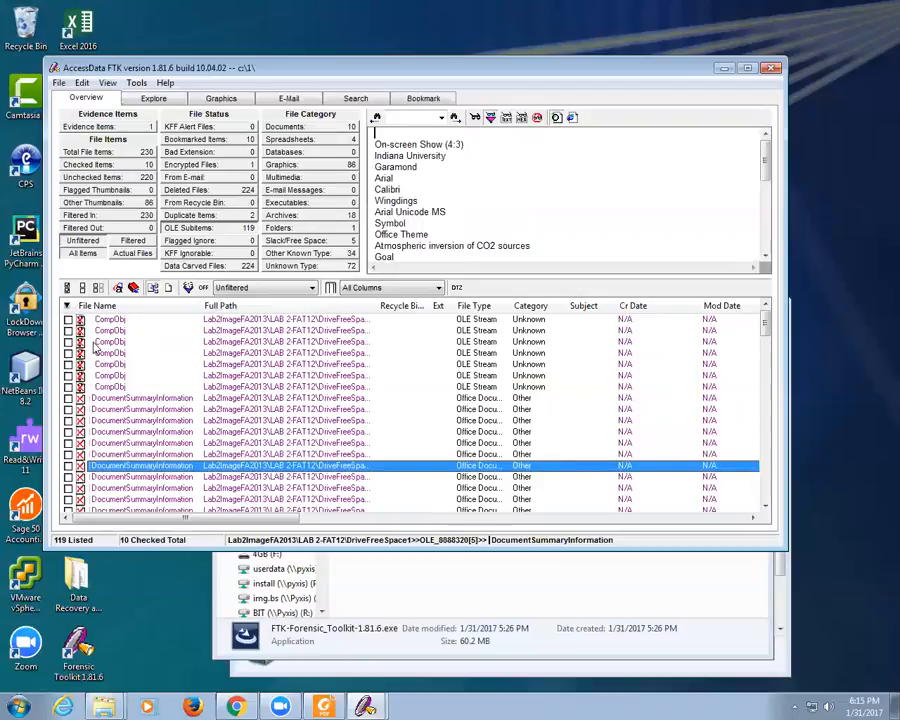
key("Down")
key("Up")
key("Up")
key("Up")
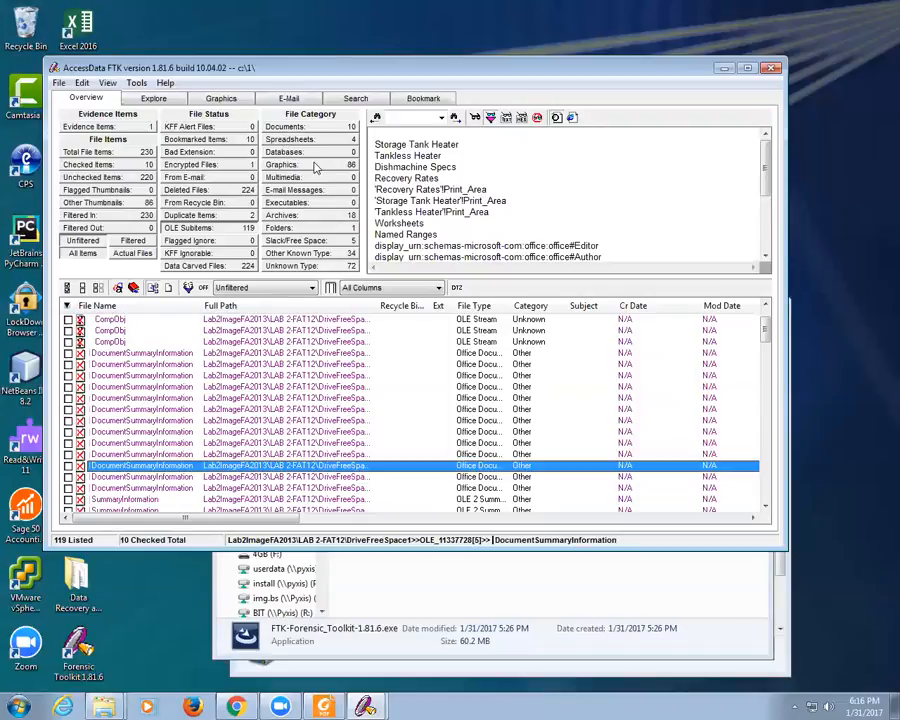
left_click(59, 83)
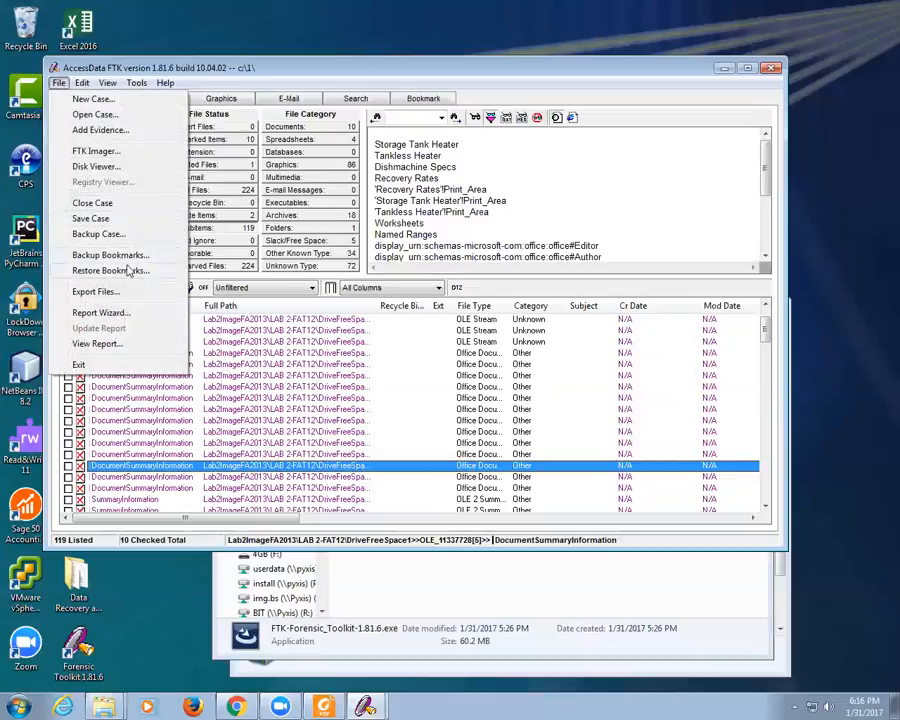
left_click(104, 313)
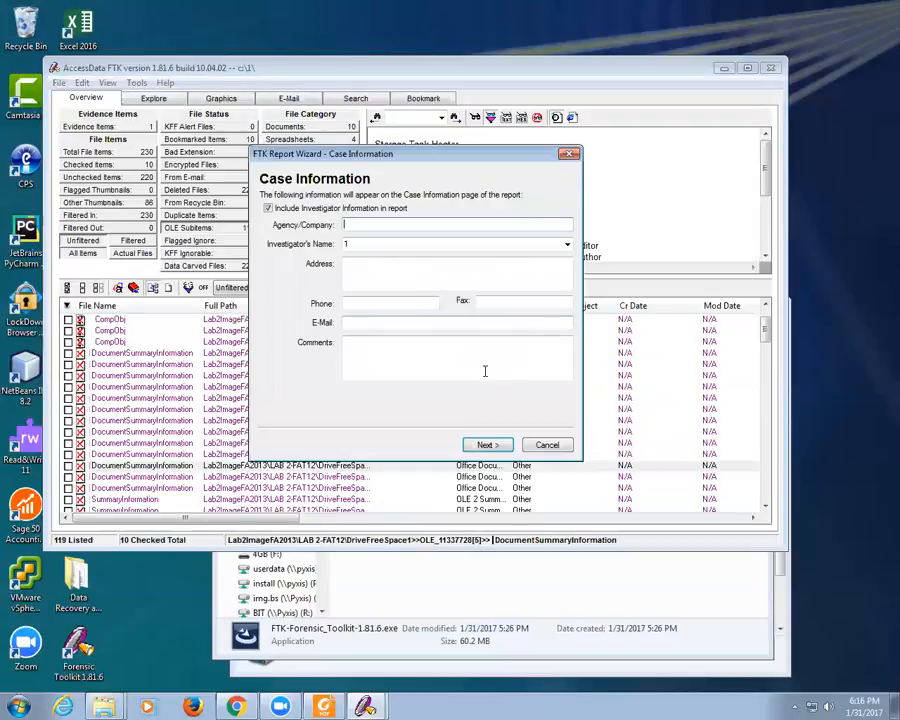
left_click(487, 445)
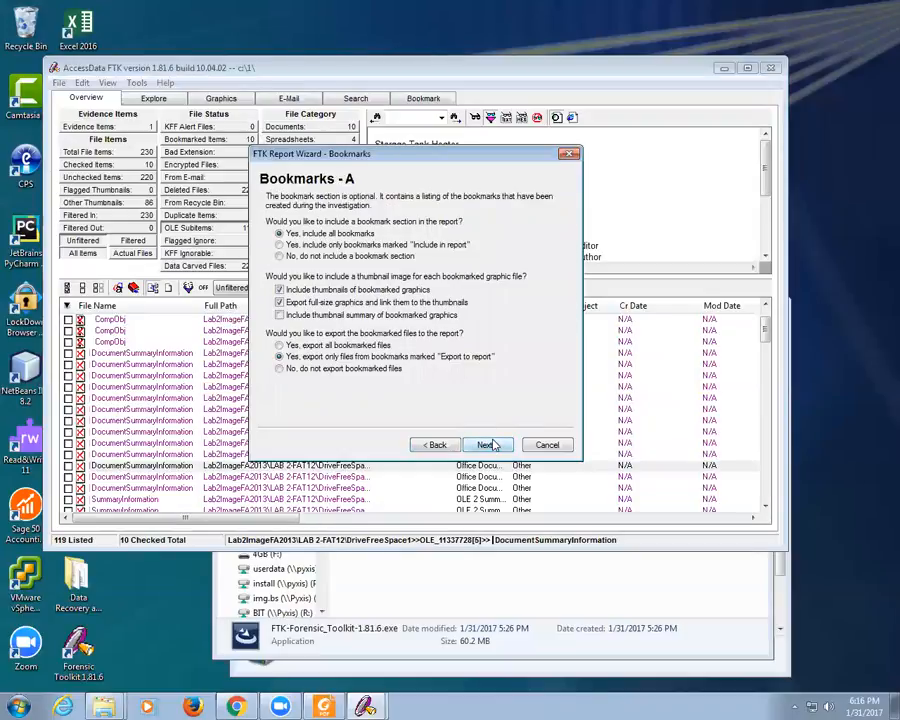
left_click(494, 447)
left_click(496, 446)
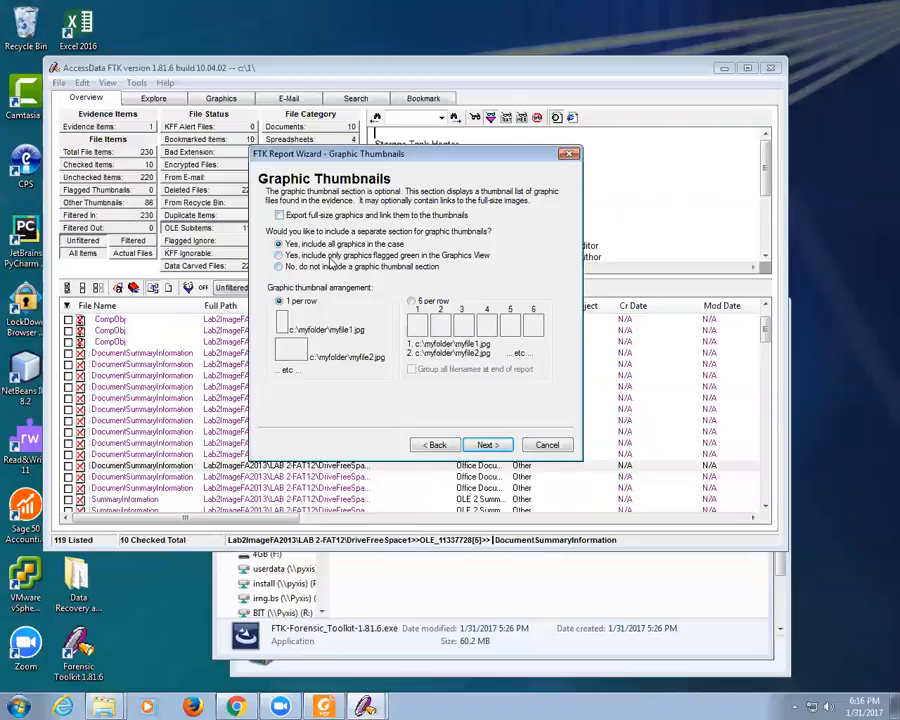
left_click(557, 449)
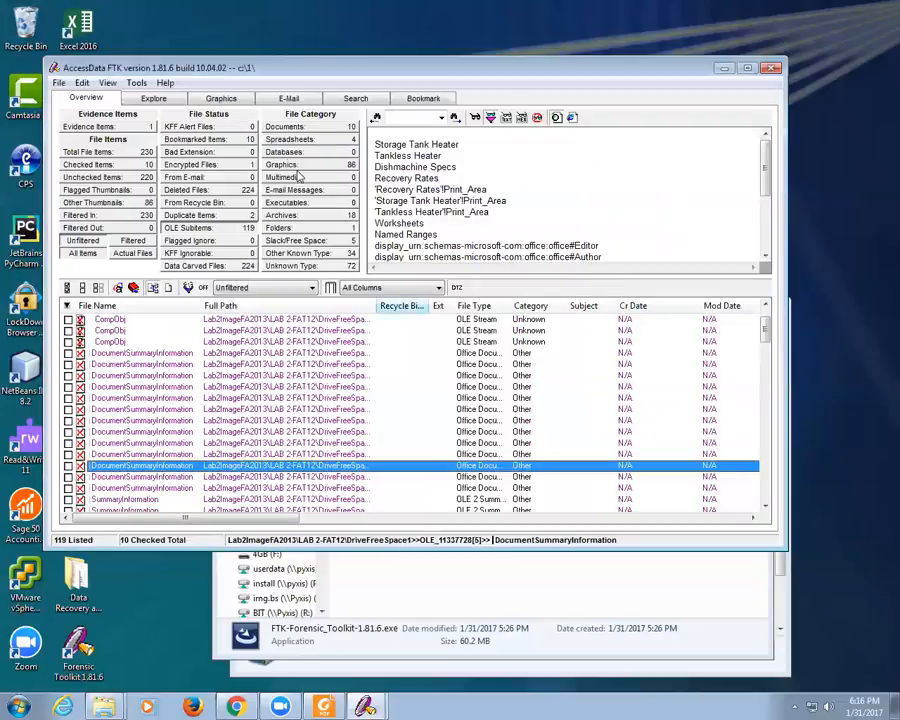
Step: Flag GIF_876544 green, then start the case report past the case information and bookmark pages
left_click(224, 97)
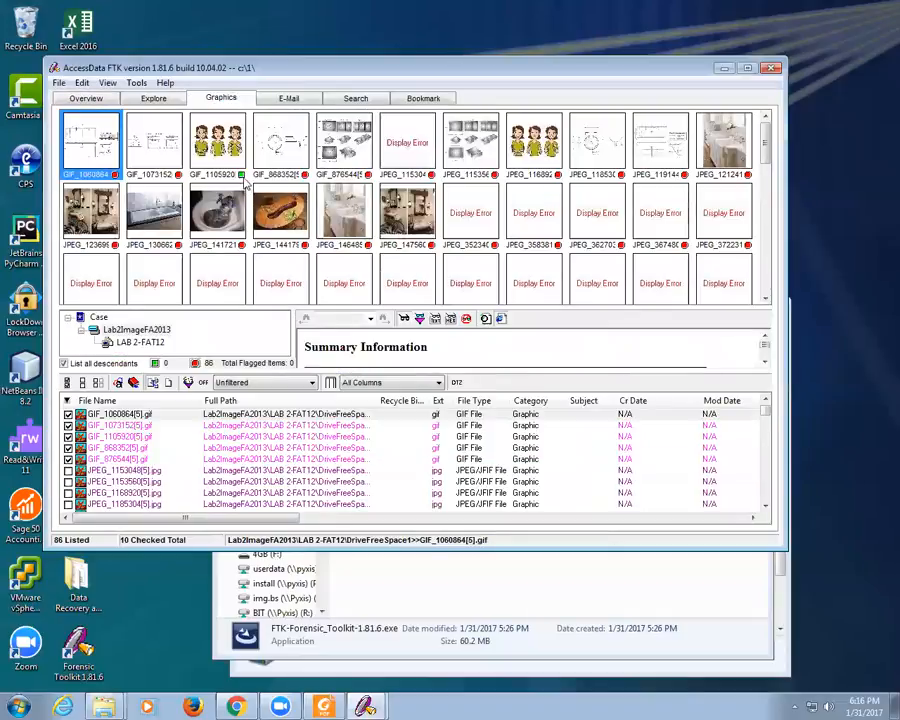
left_click(368, 176)
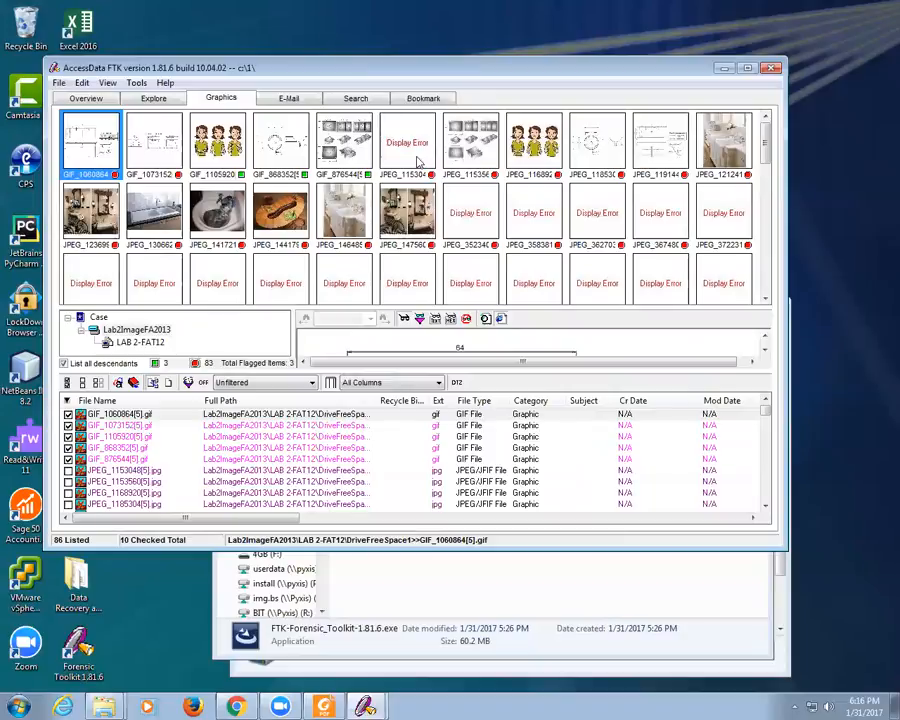
left_click(58, 81)
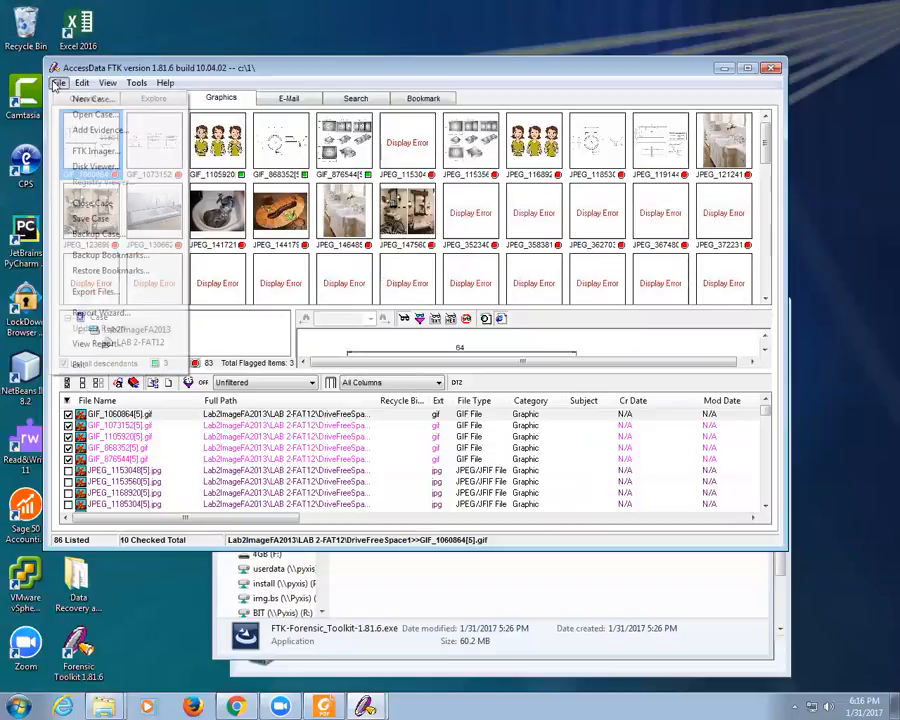
left_click(105, 313)
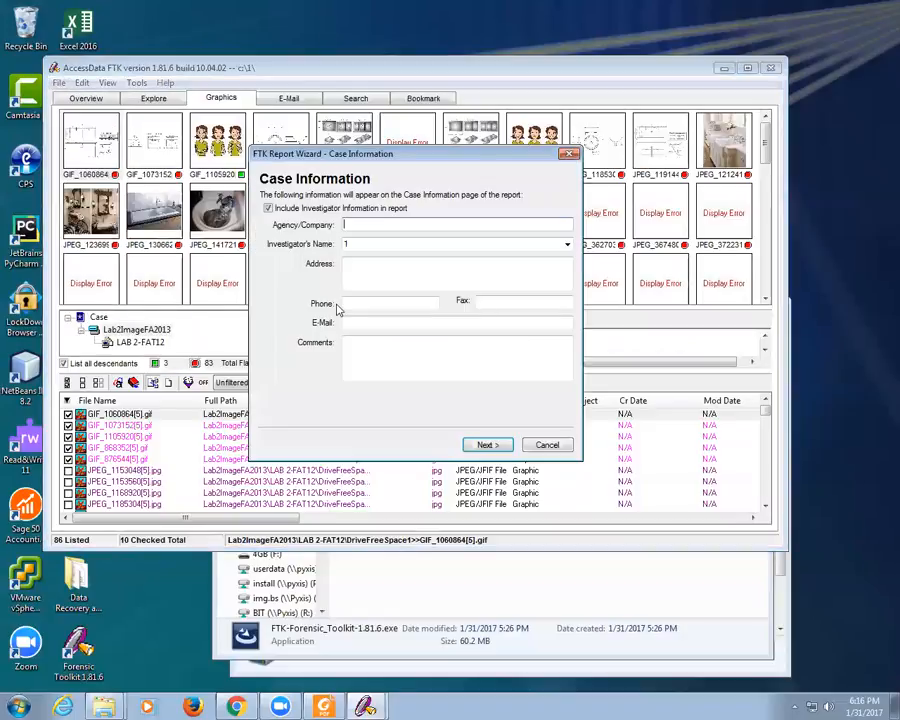
left_click(490, 448)
left_click(487, 446)
left_click(487, 446)
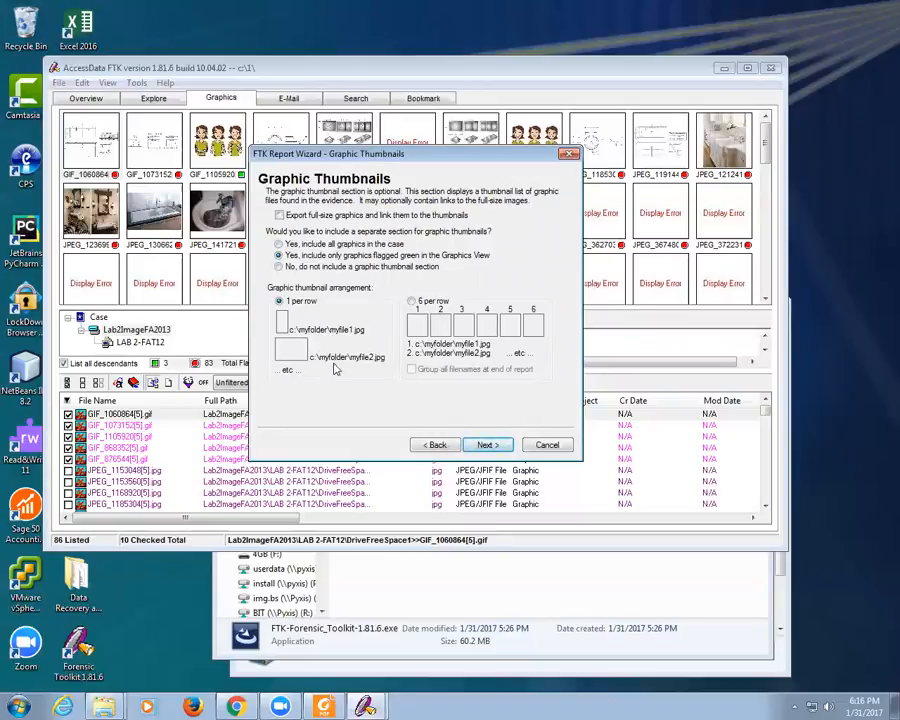
Step: Keep flagged-only graphic thumbnails, finish generating the report and open it for viewing
left_click(486, 449)
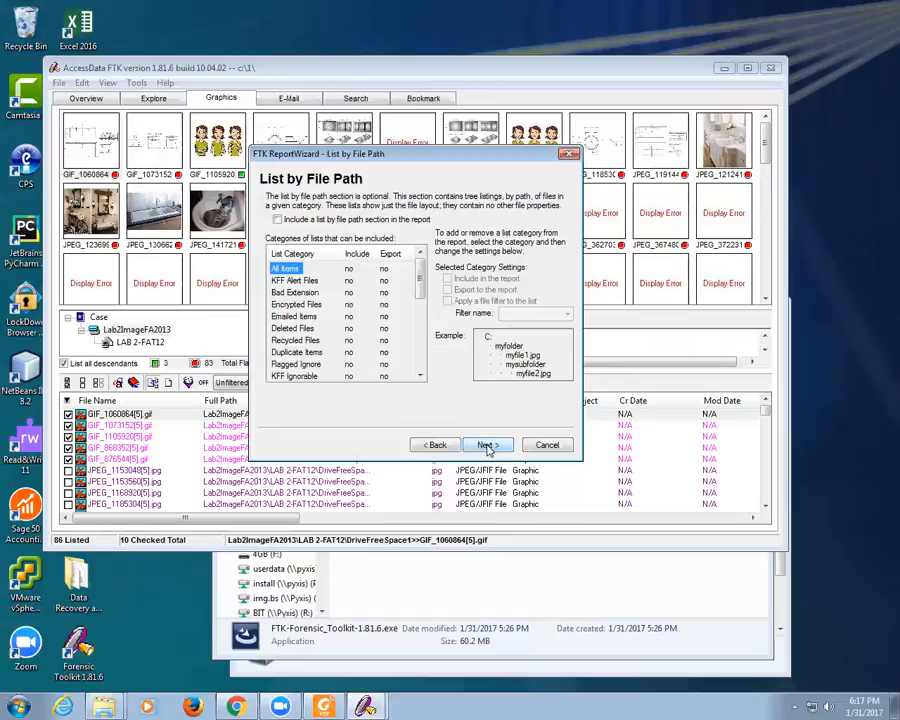
left_click(487, 449)
left_click(487, 447)
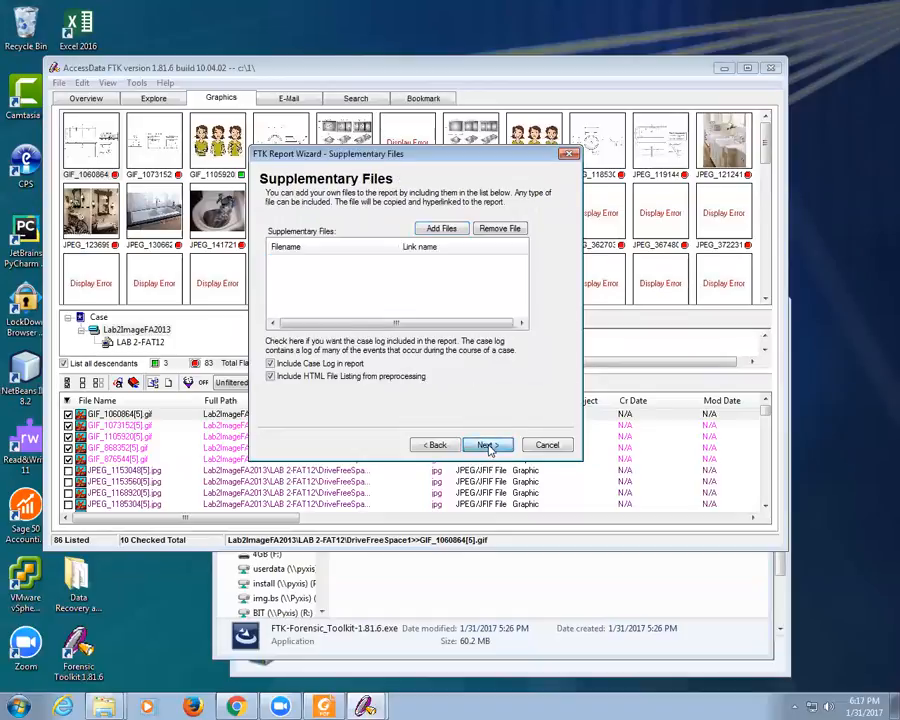
left_click(487, 447)
left_click(488, 446)
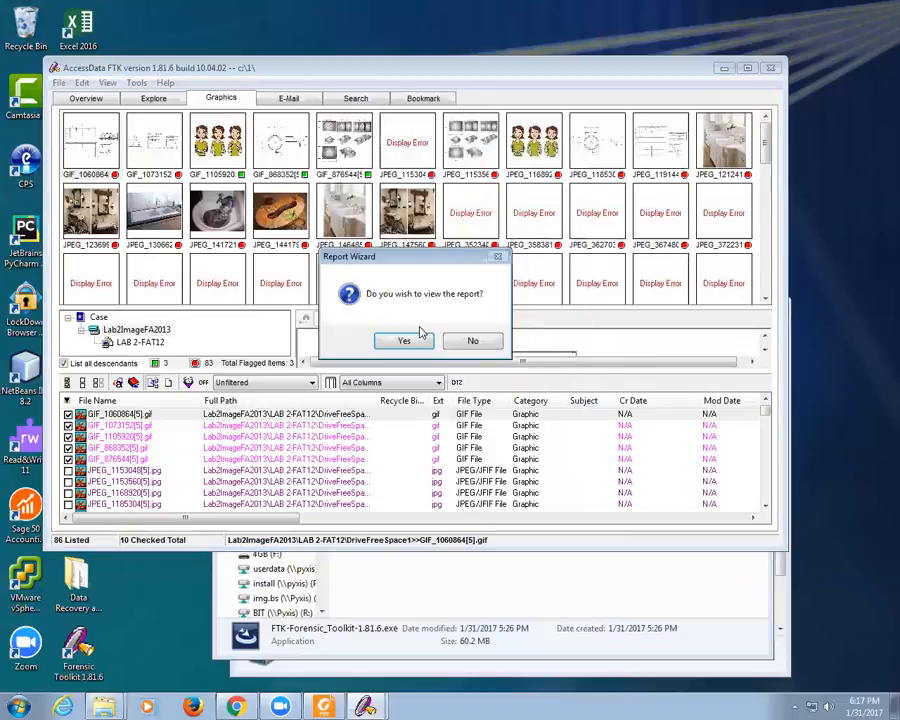
left_click(404, 338)
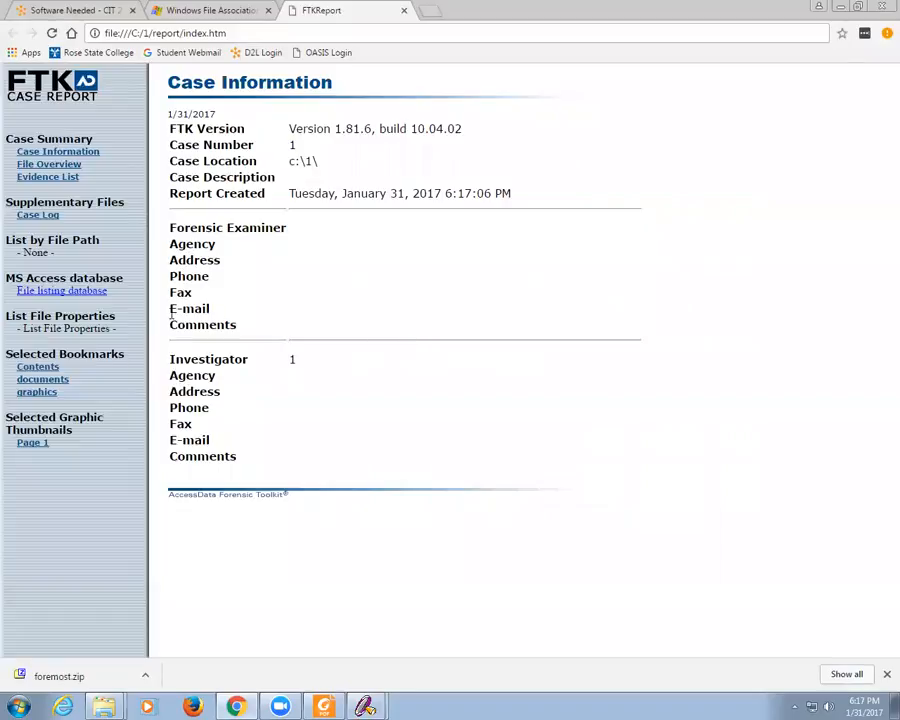
Step: Browse the report's documents and graphics bookmarks and the selected graphic thumbnails page
left_click(40, 380)
left_click(36, 392)
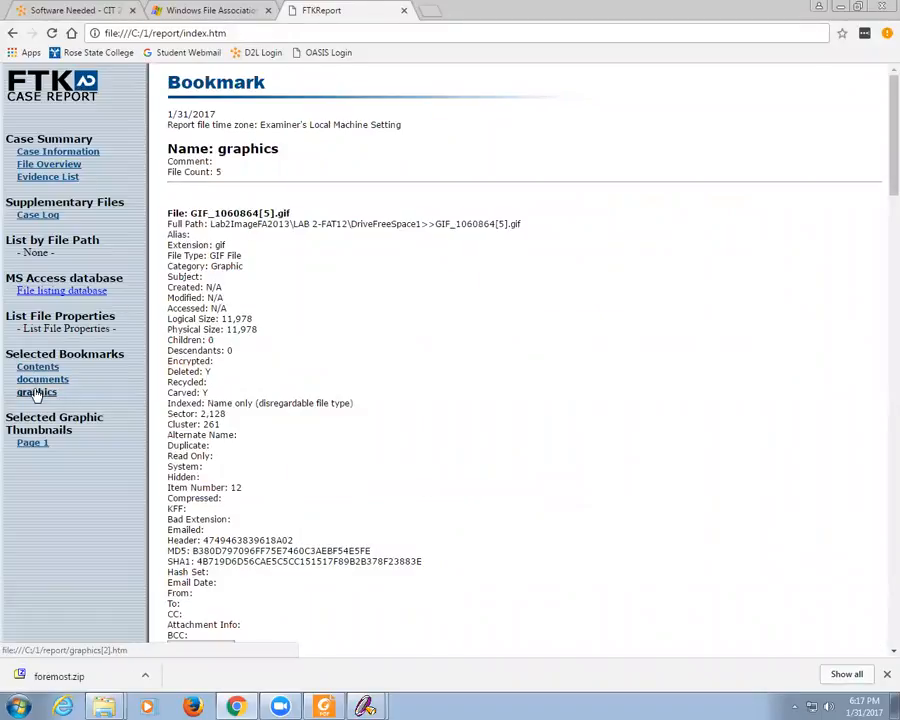
scroll(290, 410, "down", 3)
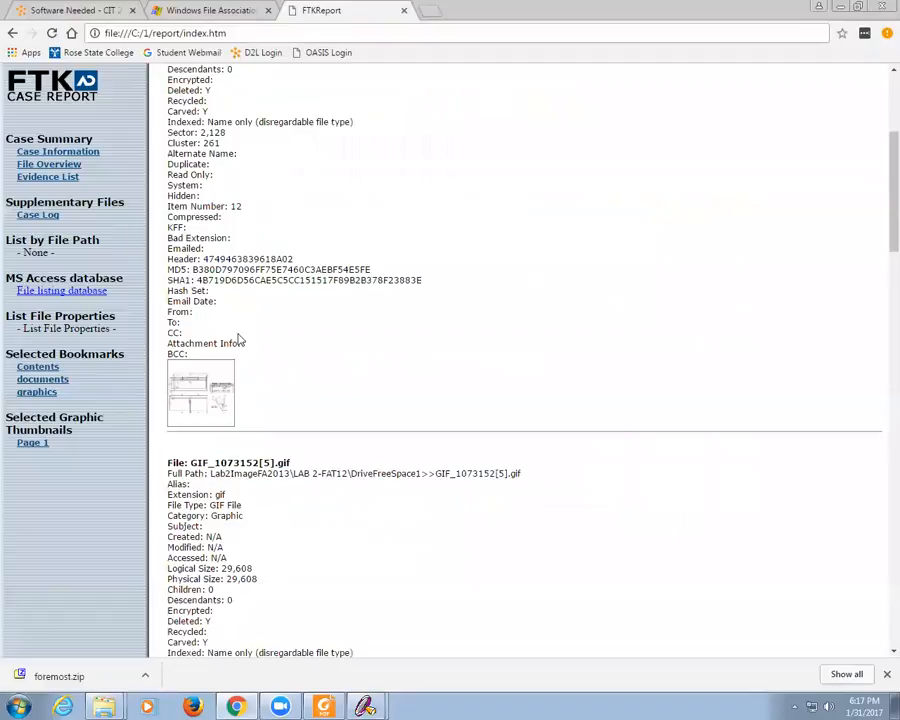
scroll(228, 370, "down", 8)
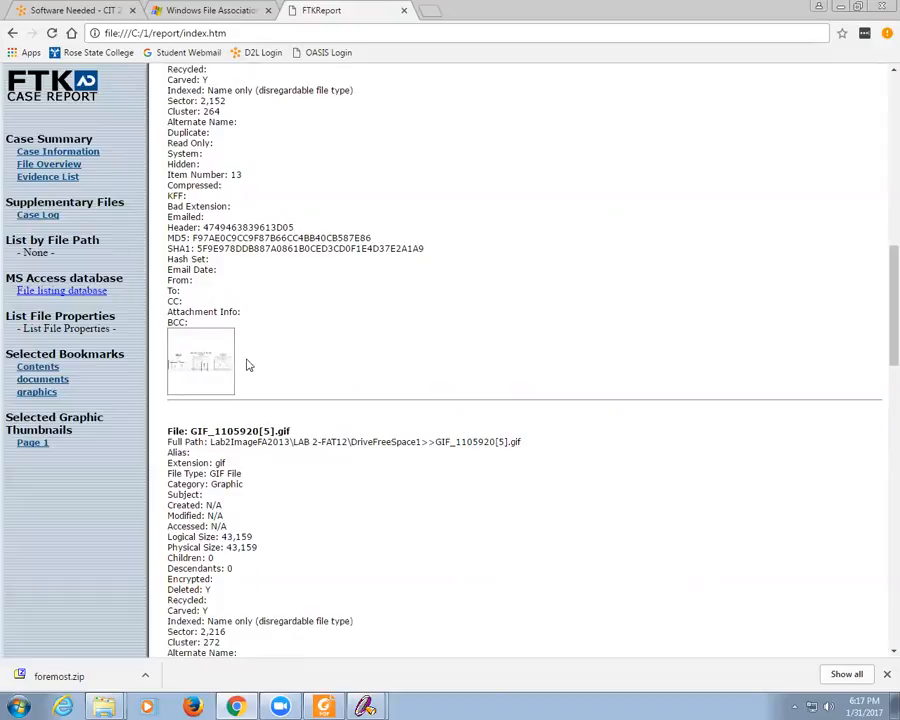
left_click(38, 444)
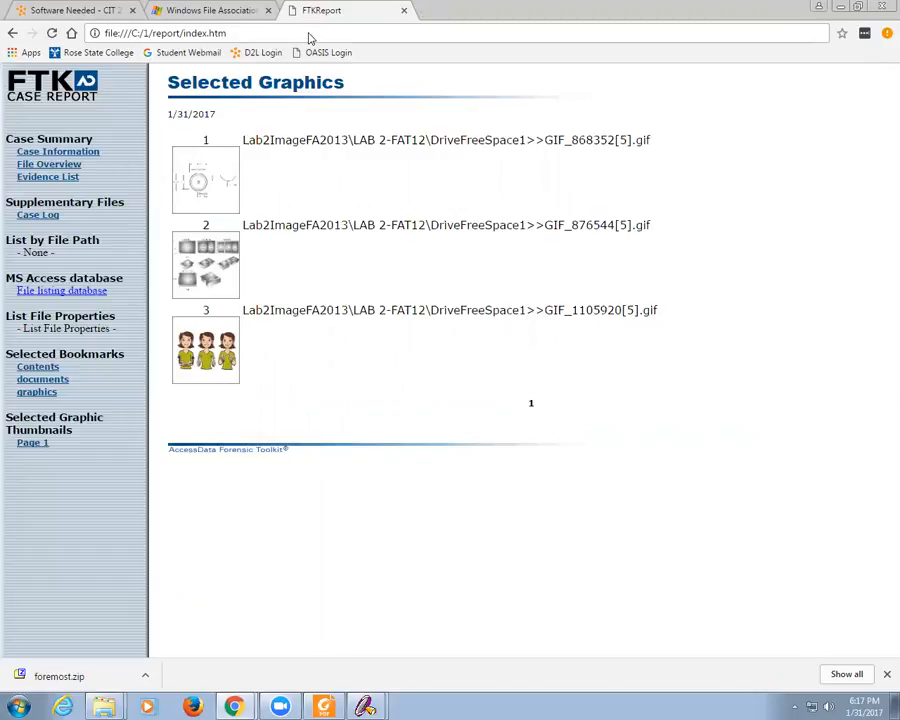
Step: Close the report and File Association tabs, then dismiss the FTK error message
left_click_drag(309, 36, 438, 61)
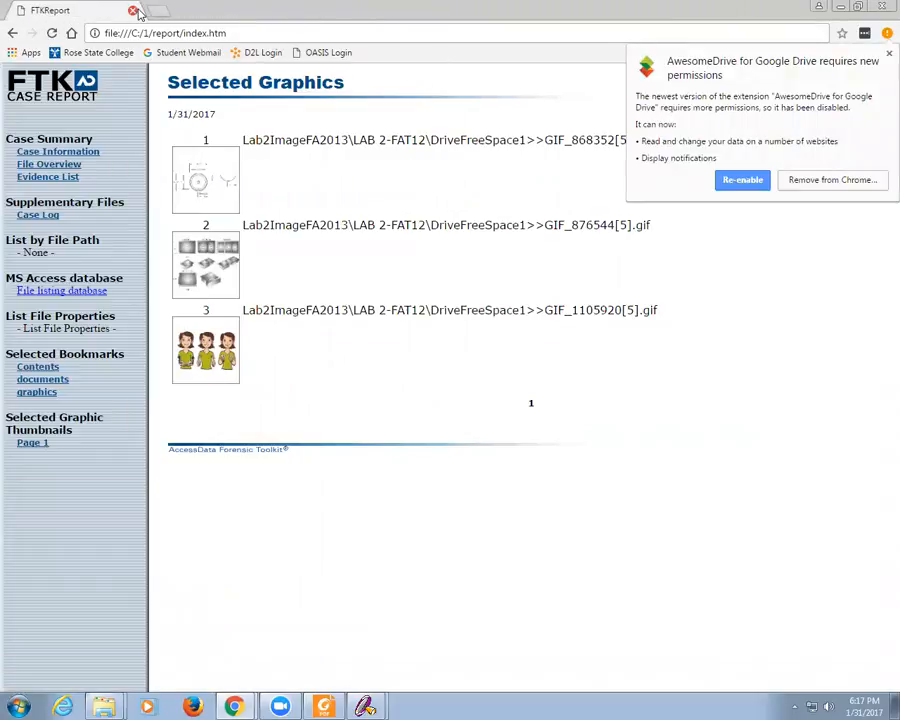
left_click(133, 11)
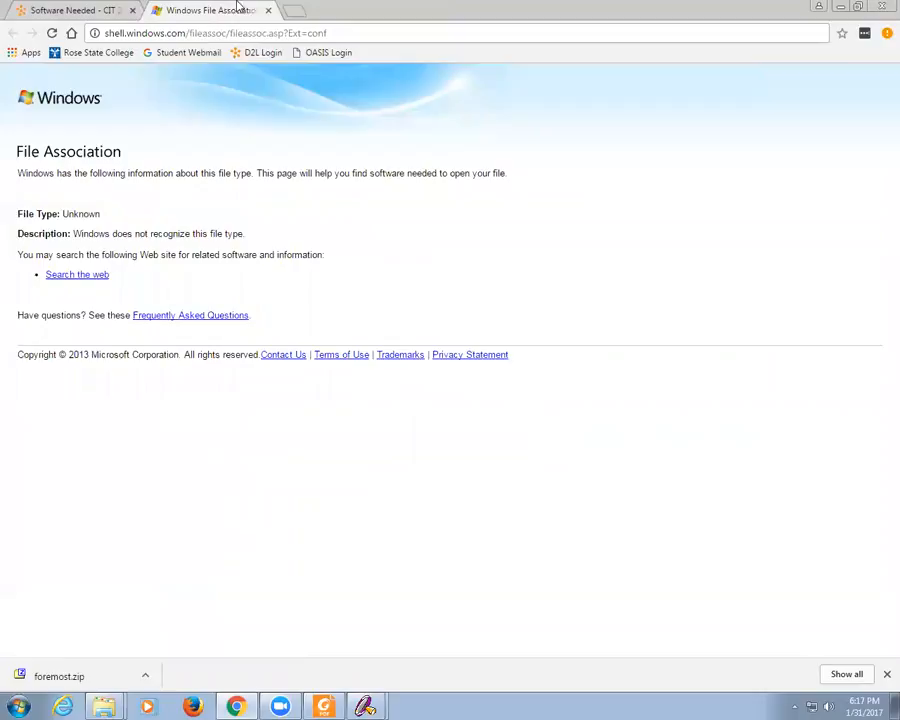
left_click(268, 11)
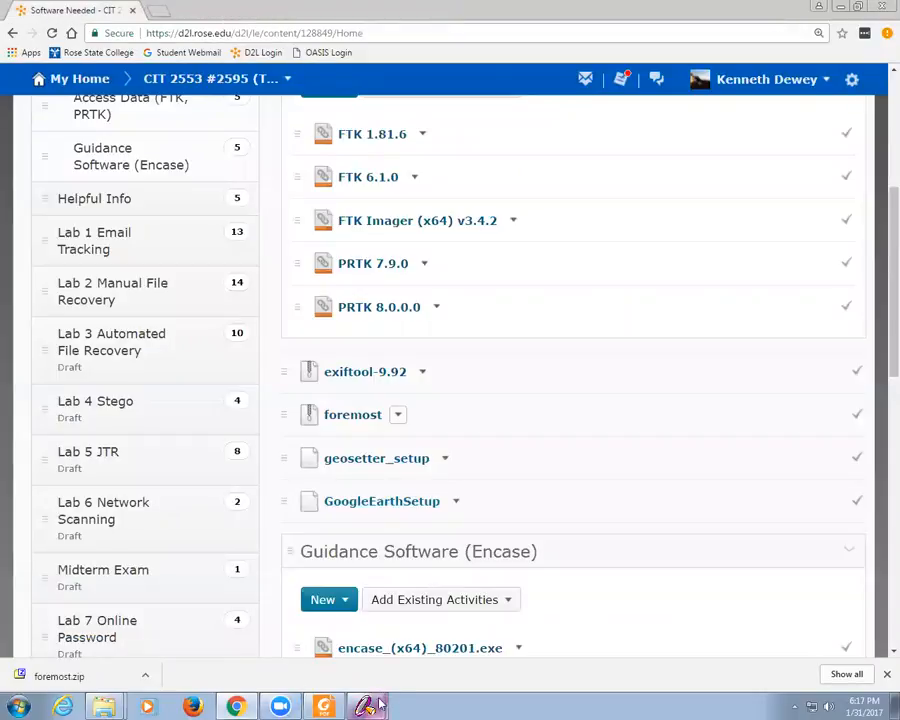
mouse_move(366, 708)
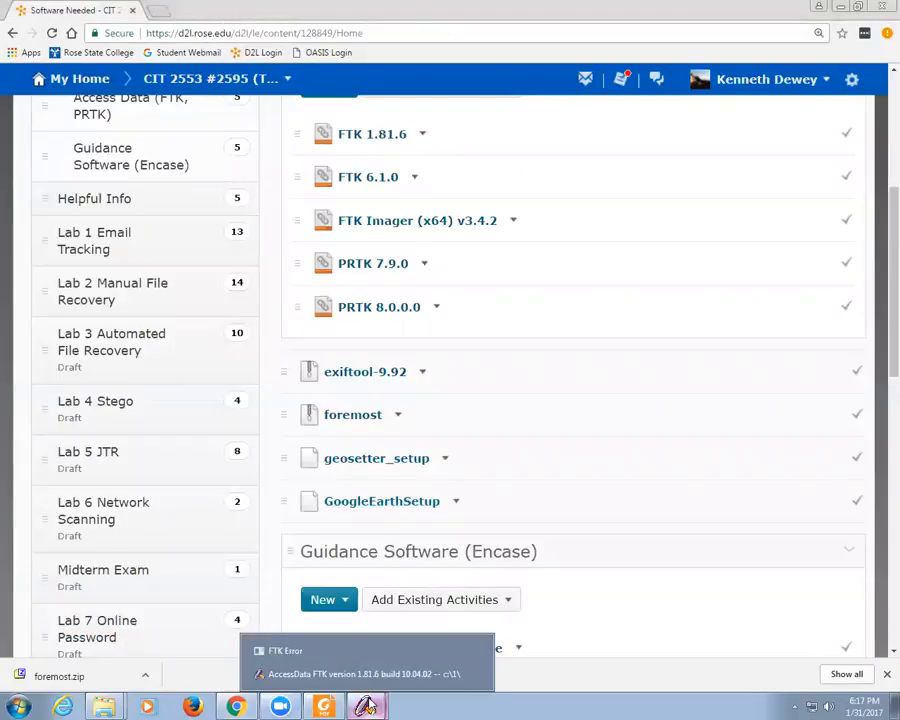
left_click(306, 652)
left_click(550, 392)
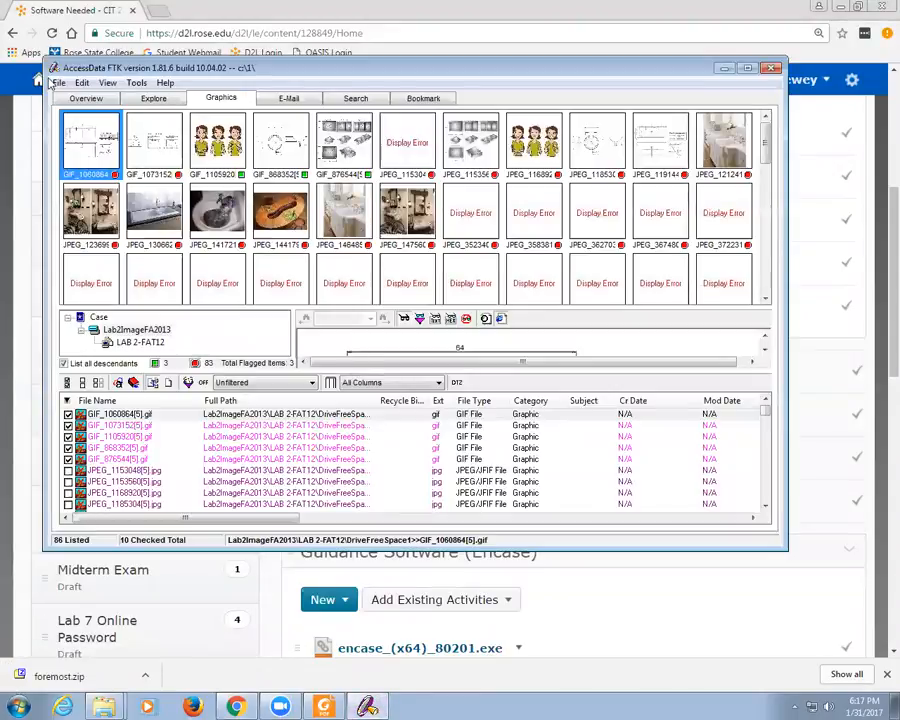
Step: Launch the Report Wizard and move past the case information and bookmark pages
left_click(58, 82)
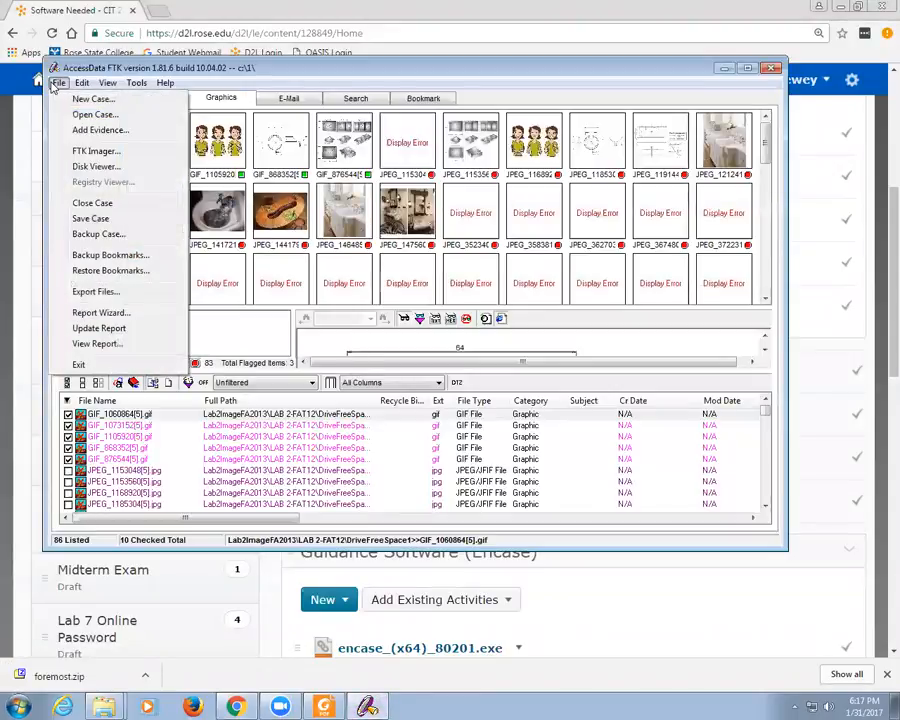
left_click(108, 326)
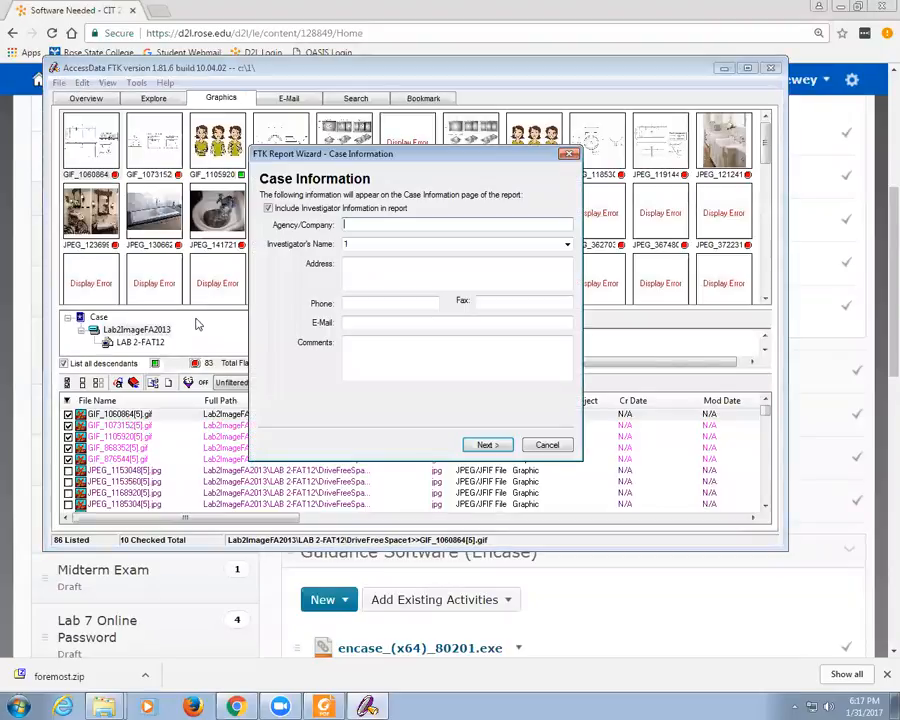
left_click(486, 444)
left_click(490, 446)
left_click(490, 447)
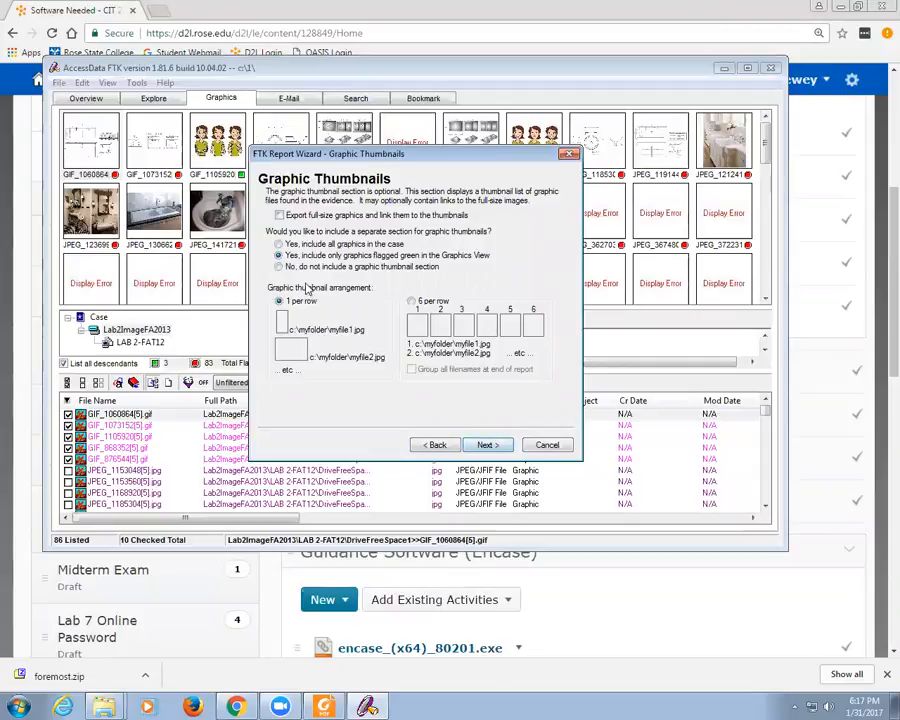
Step: Show all case graphics six per row, set report folder c:\1\report\, and finish the wizard
left_click(411, 301)
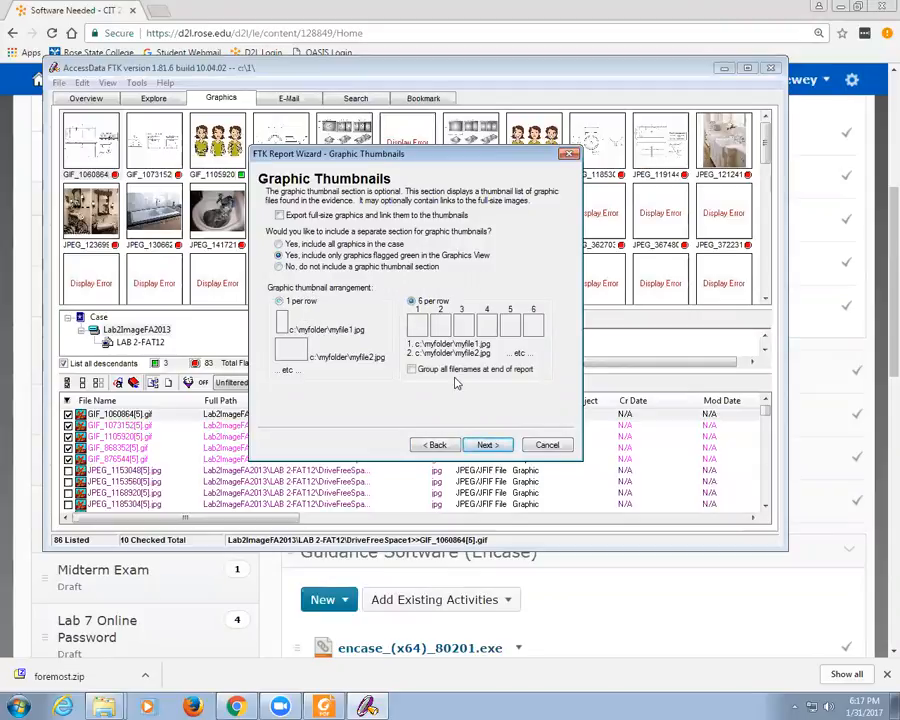
left_click(279, 245)
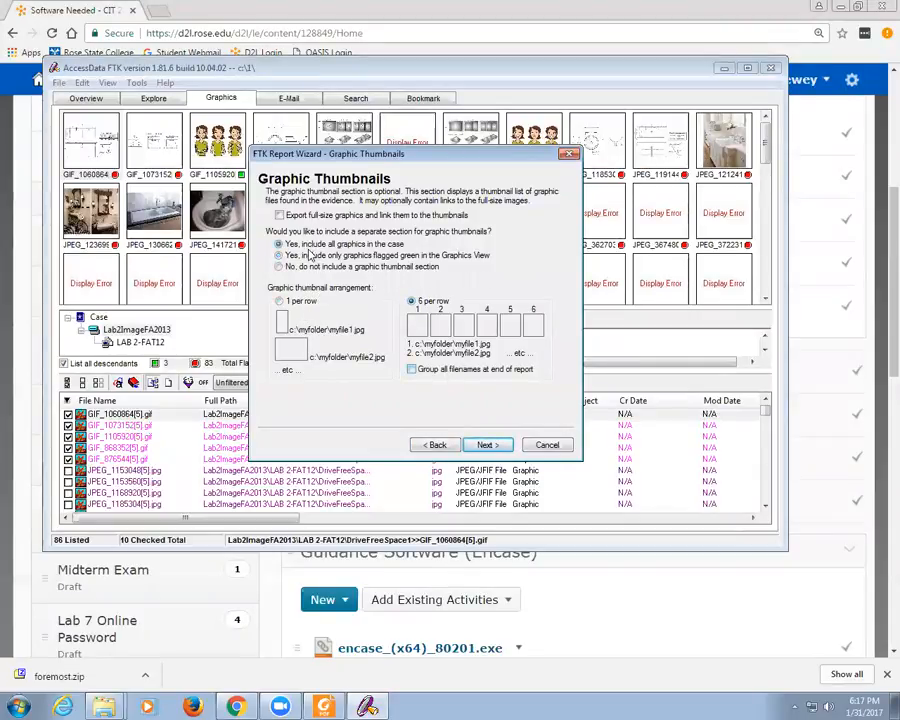
left_click(492, 445)
left_click(492, 445)
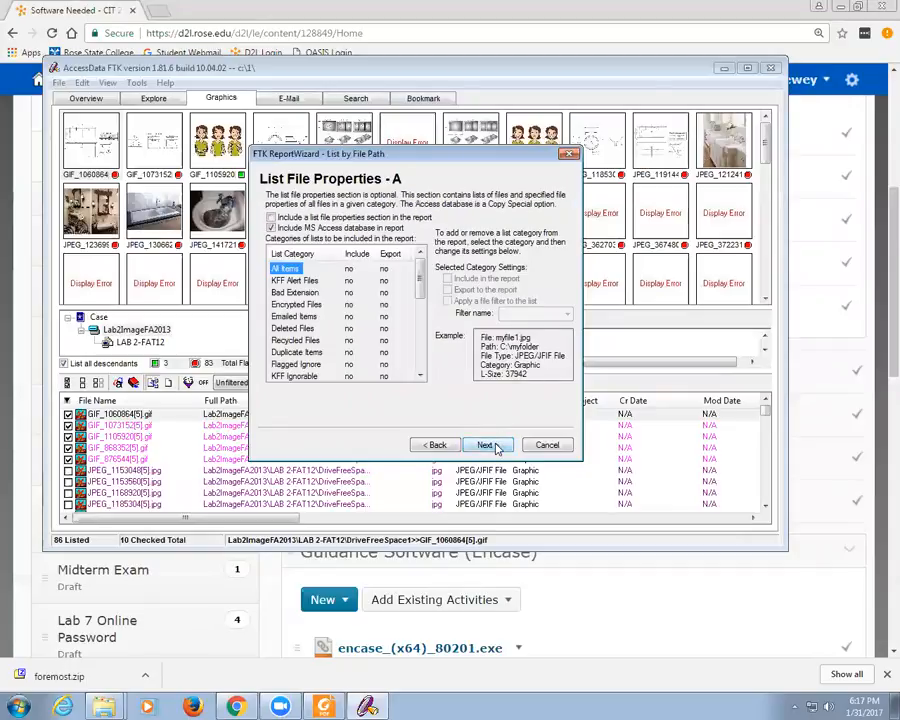
left_click(492, 445)
left_click(492, 445)
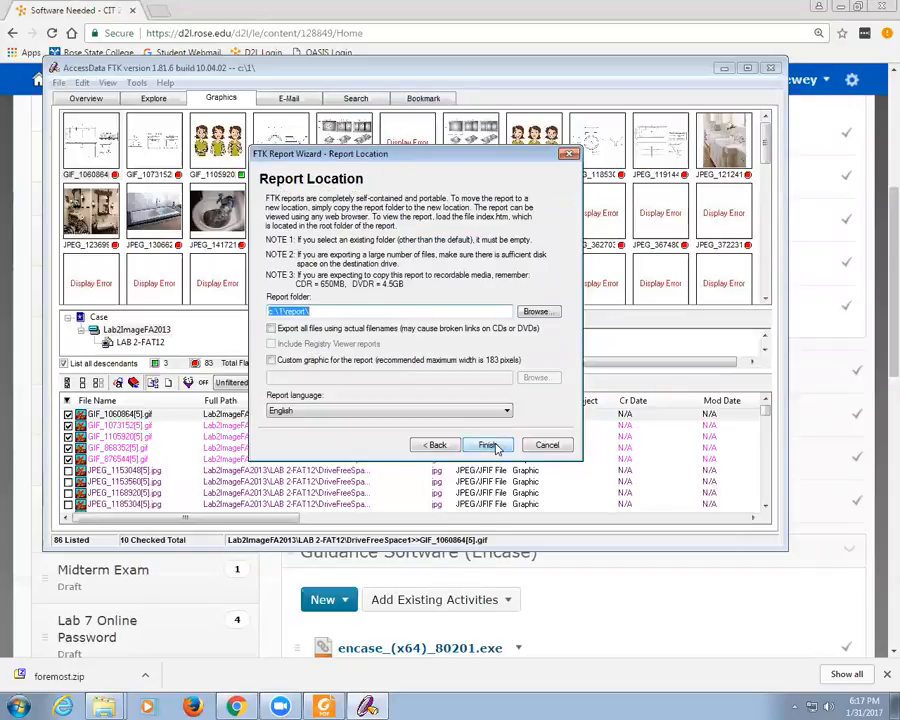
left_click(328, 311)
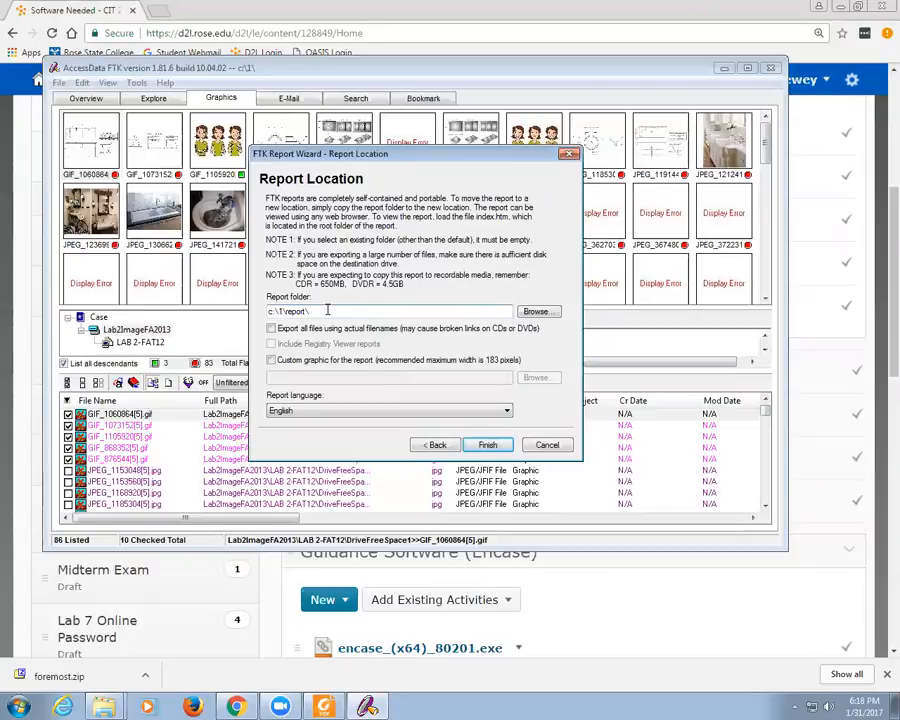
left_click(487, 444)
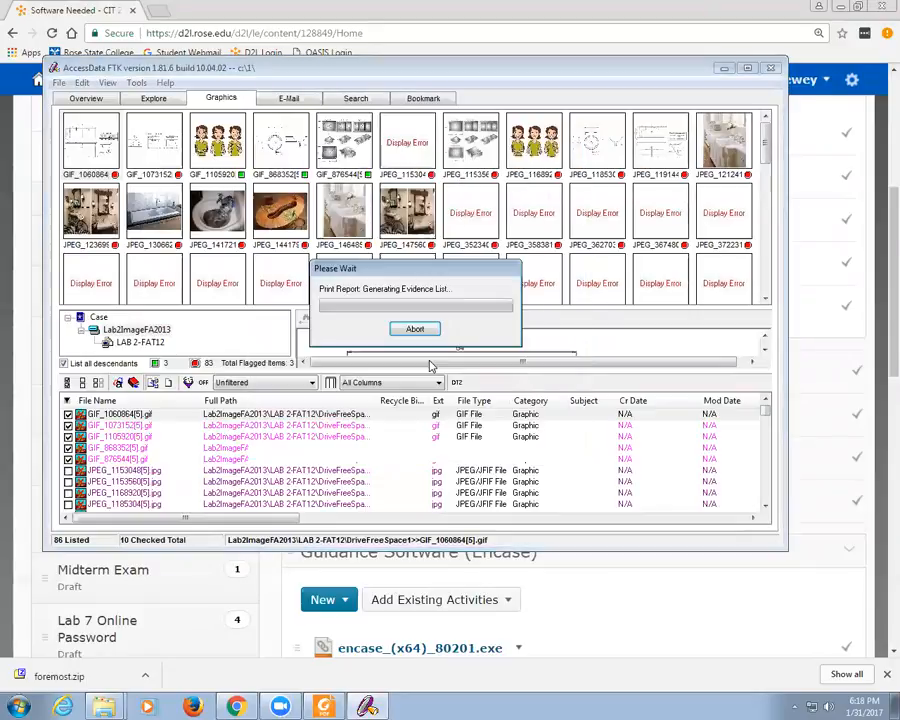
Step: Open the new report, view Graphic Thumbnails Page 1 and Page 2, then close it
left_click(420, 342)
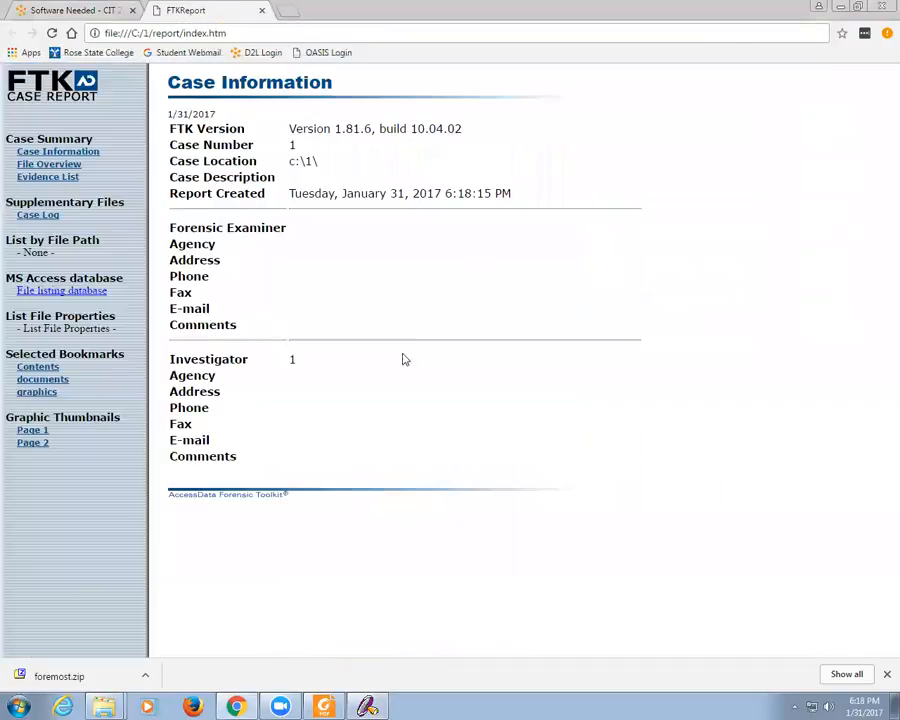
left_click(32, 430)
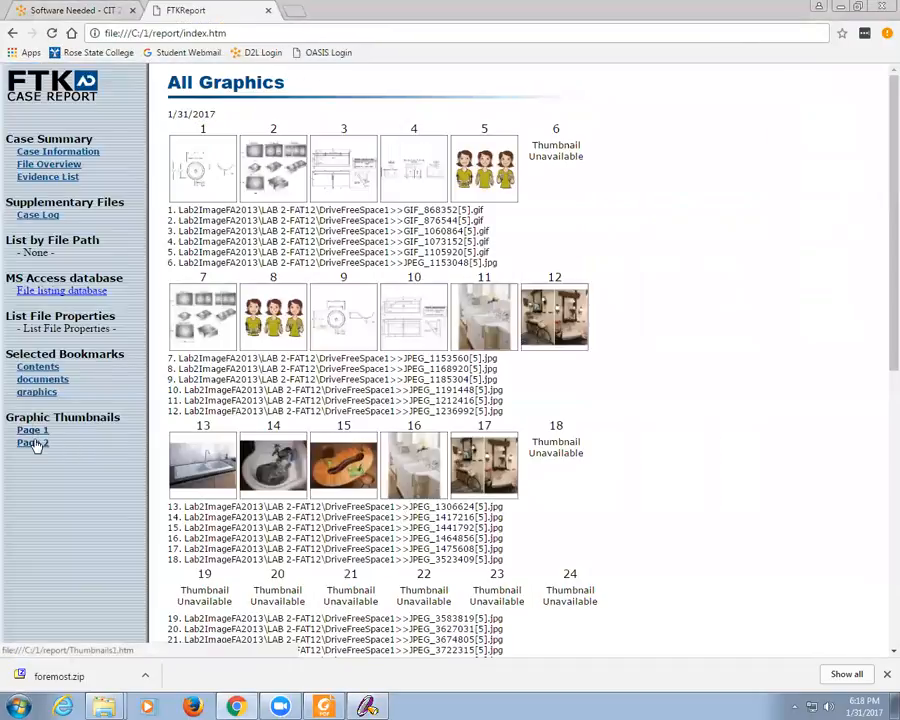
left_click(33, 443)
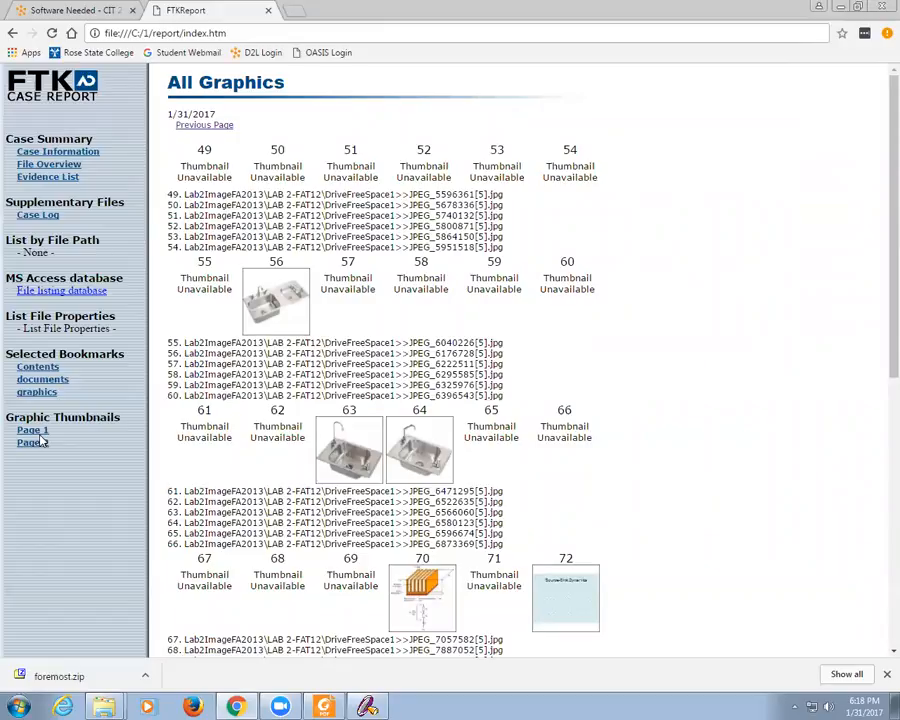
left_click(268, 10)
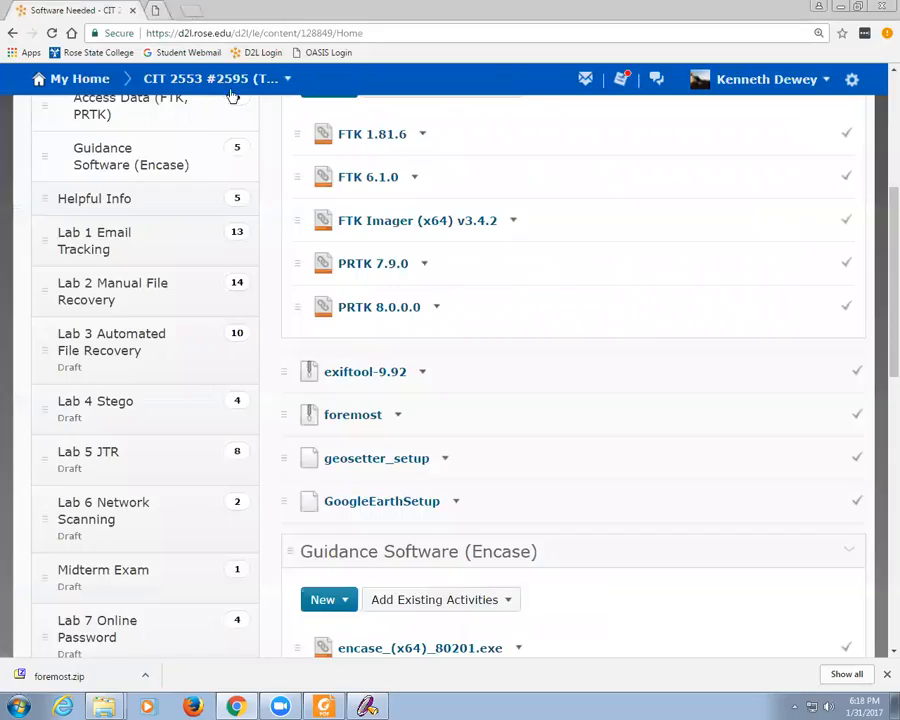
Step: Open index.htm from C:\1\report in the browser
mouse_move(104, 706)
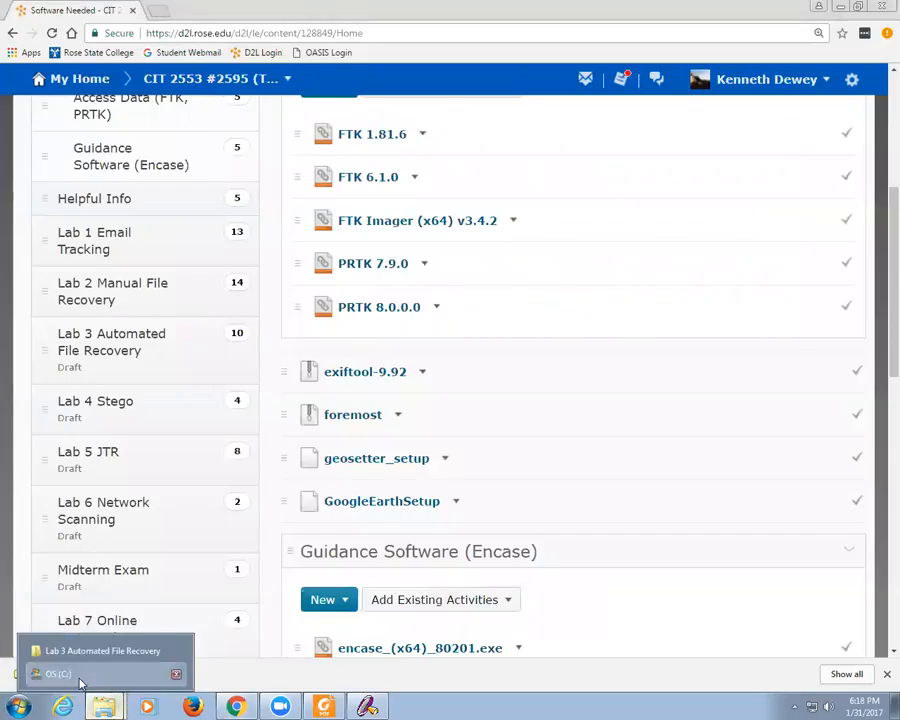
left_click(81, 683)
left_click(380, 527)
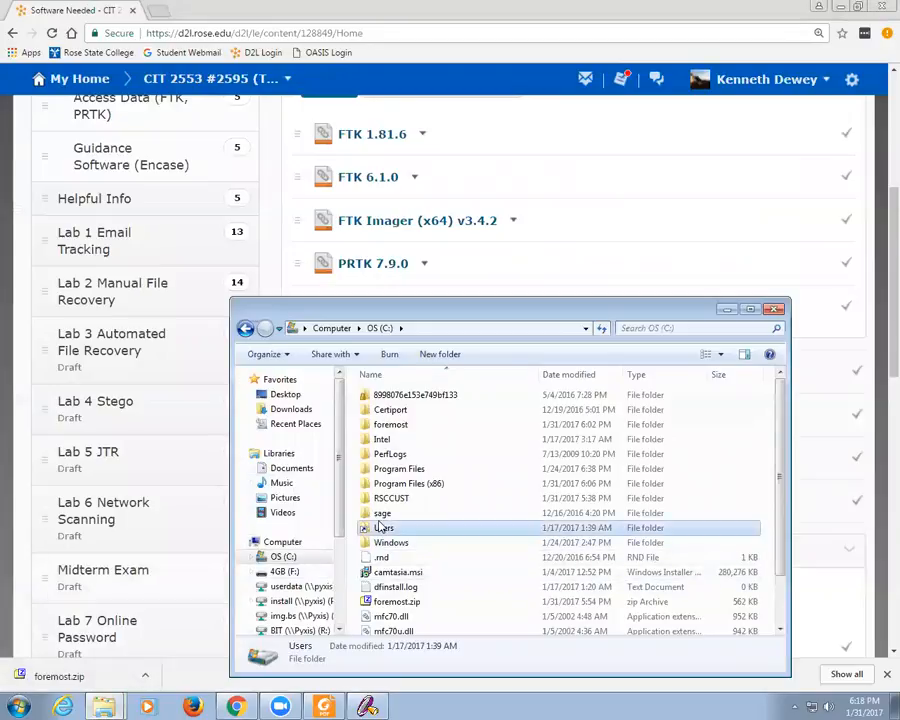
left_click(390, 424)
scroll(405, 440, "down", 2)
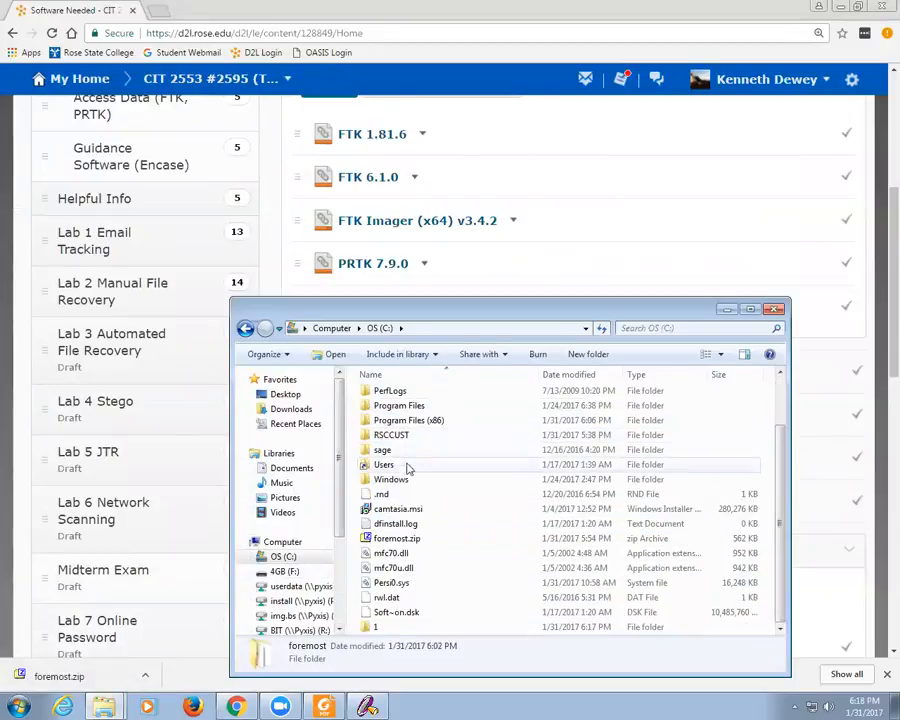
double_click(370, 626)
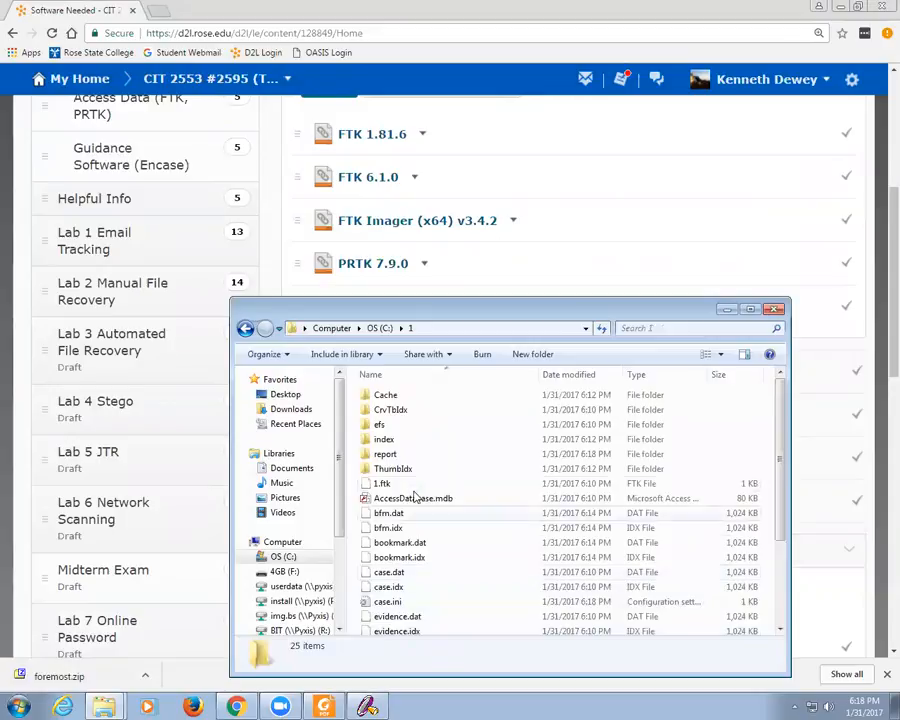
double_click(384, 455)
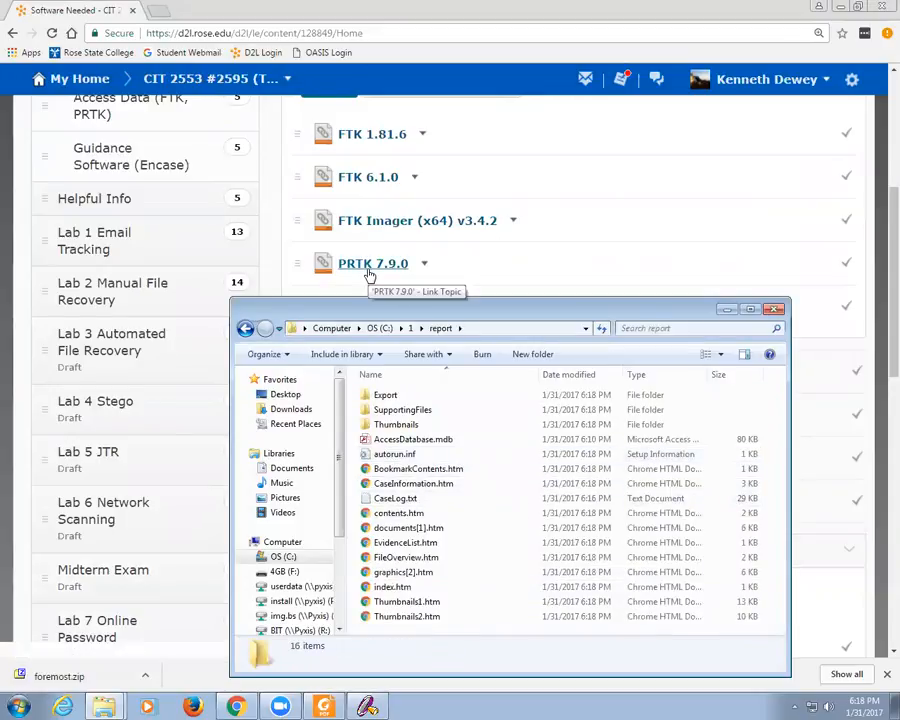
left_click(385, 590)
double_click(384, 590)
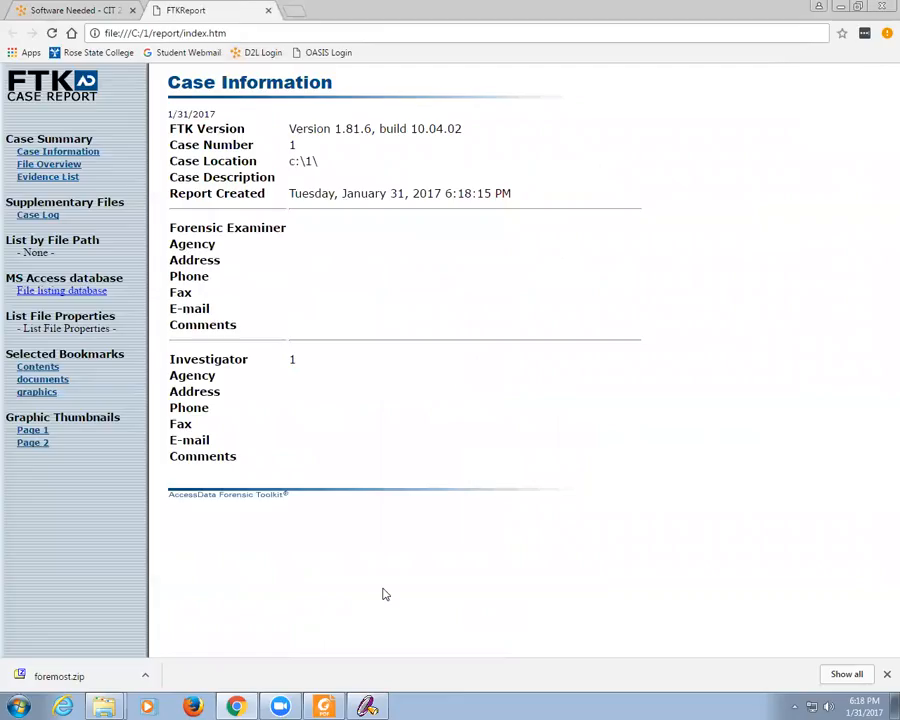
Step: Check the bookmark contents, documents, graphics and both thumbnail pages, then close the report
left_click(51, 370)
left_click(53, 381)
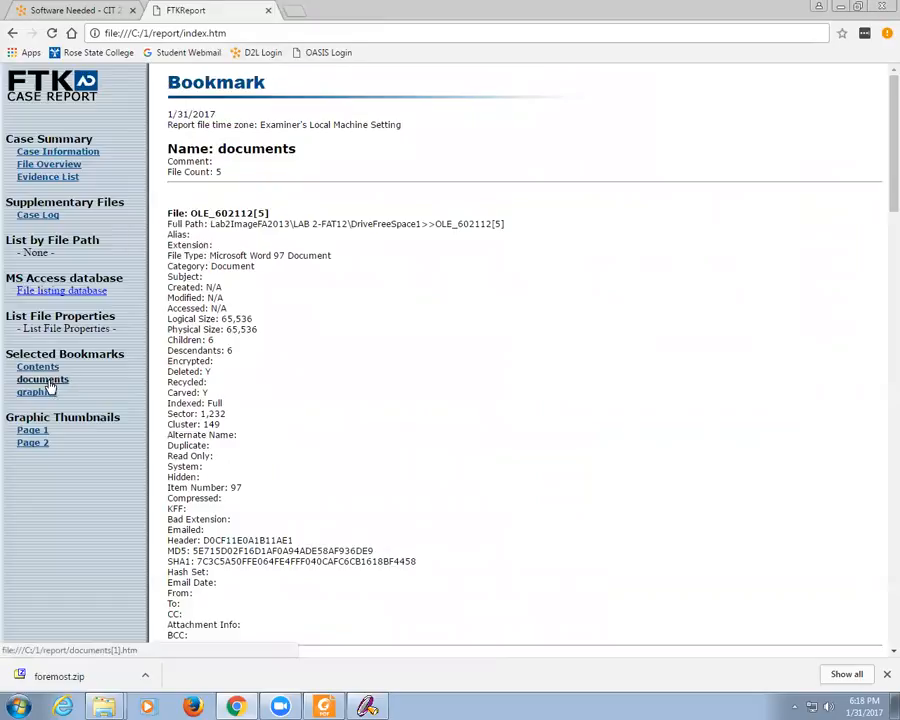
left_click(39, 394)
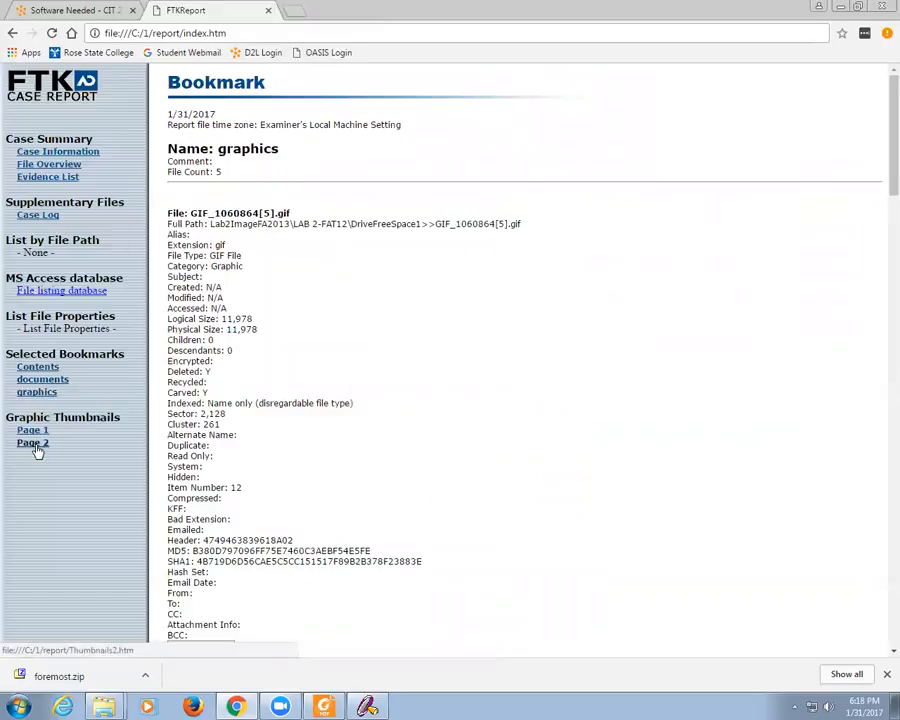
left_click(33, 442)
left_click(34, 431)
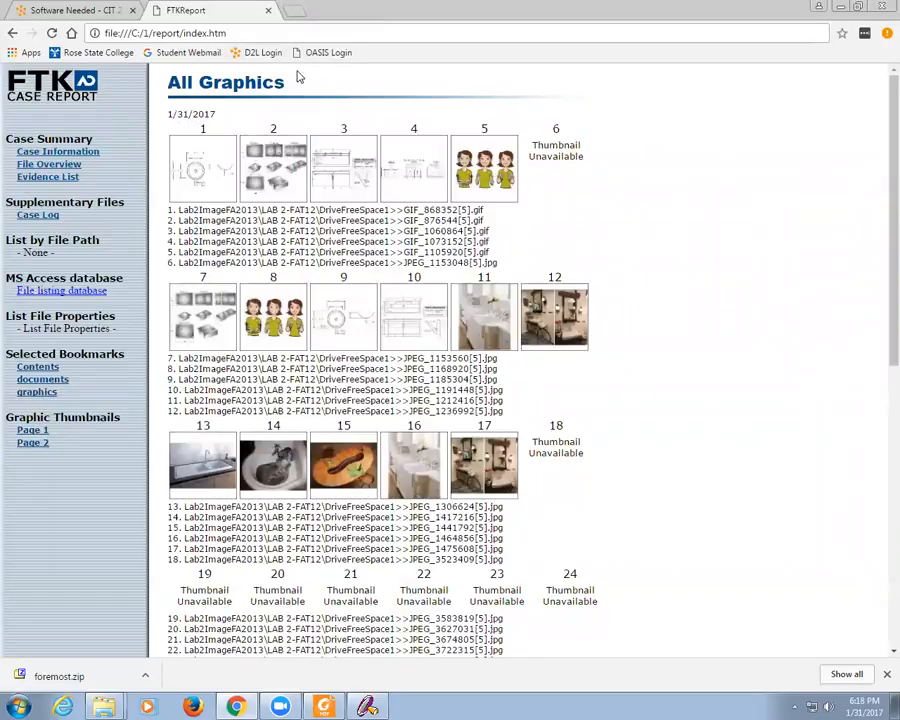
left_click(268, 11)
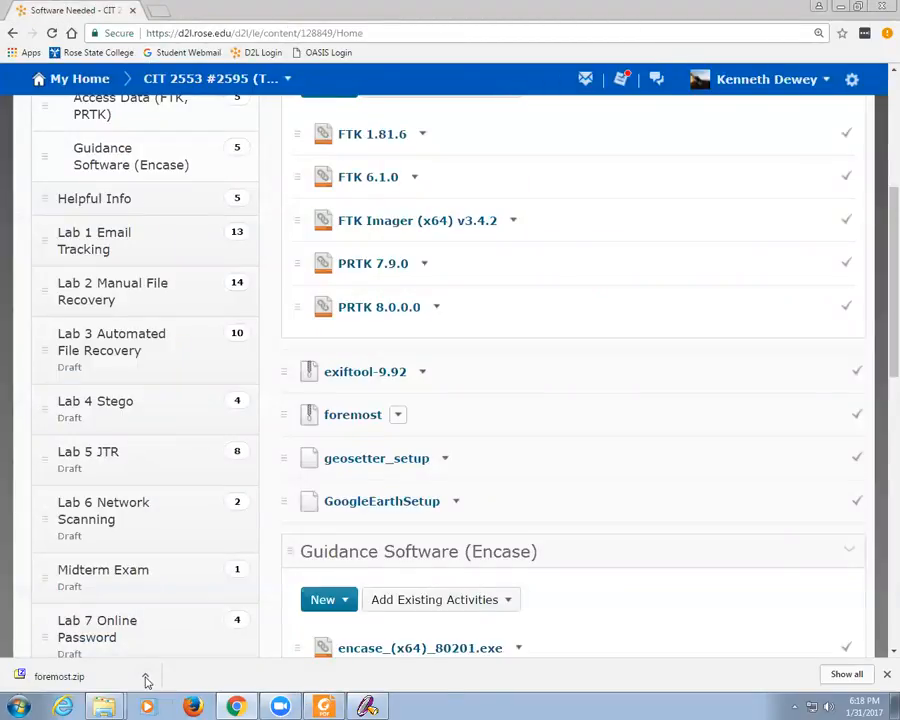
Step: Copy index.htm from the report folder and paste it into the Lab 3 Automated File Recovery folder
left_click(103, 707)
left_click(58, 673)
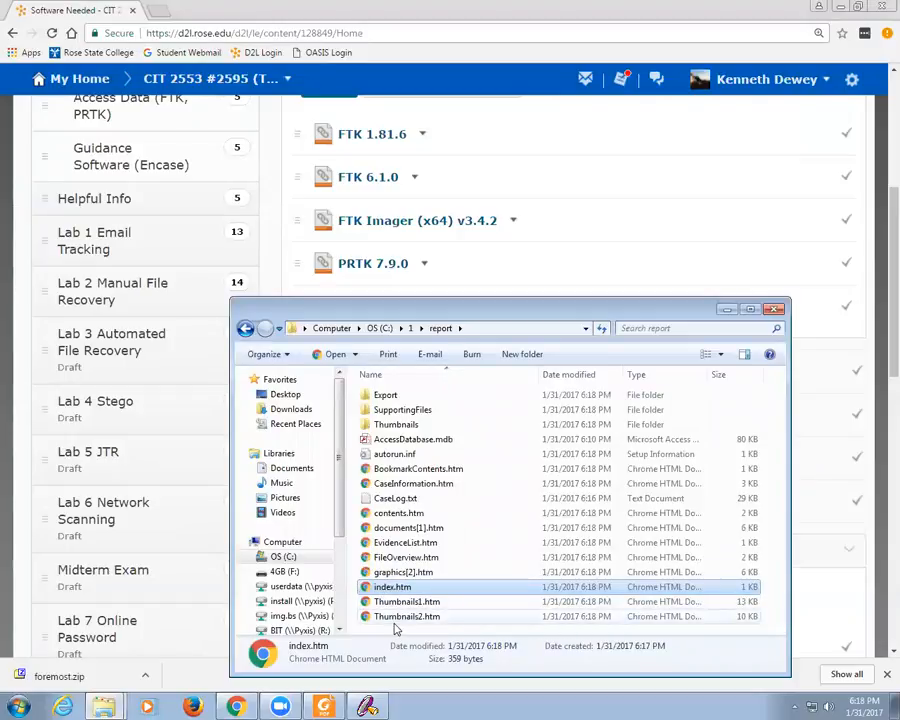
right_click(380, 589)
left_click(413, 508)
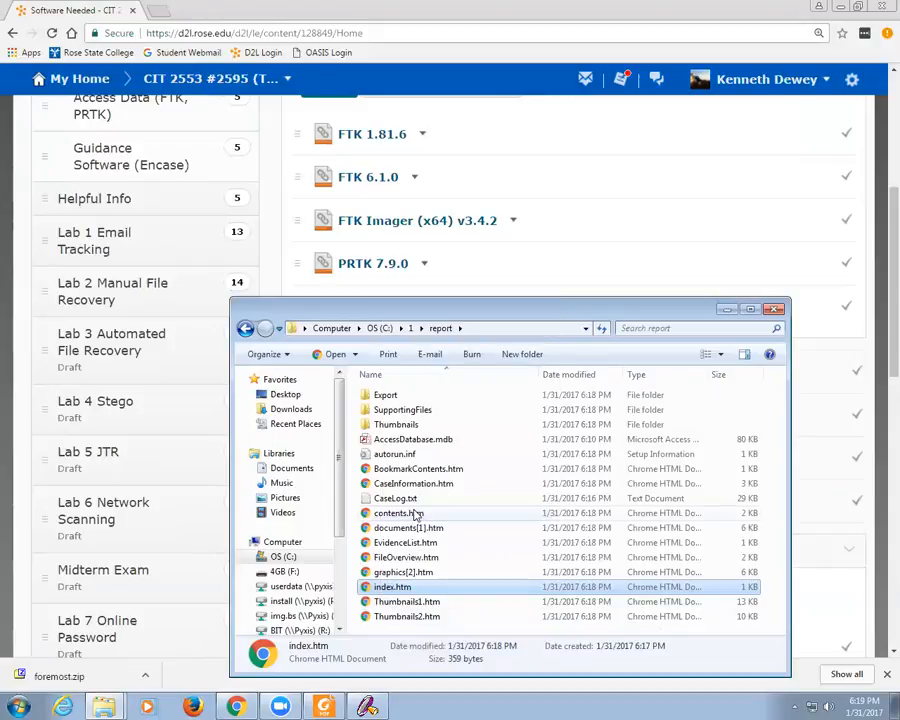
left_click(108, 704)
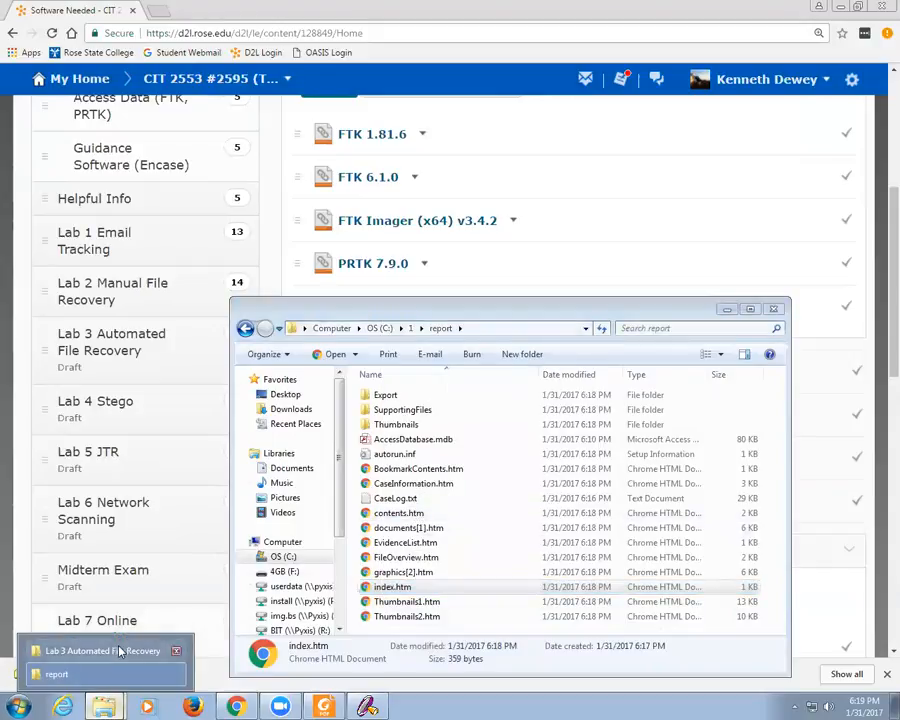
left_click(95, 647)
right_click(396, 540)
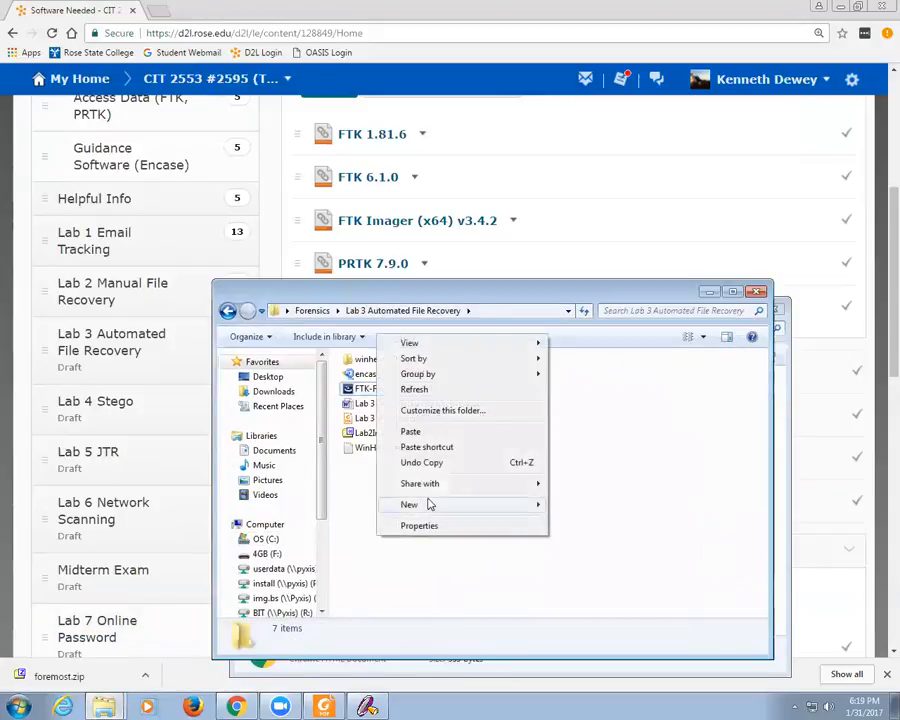
left_click(426, 434)
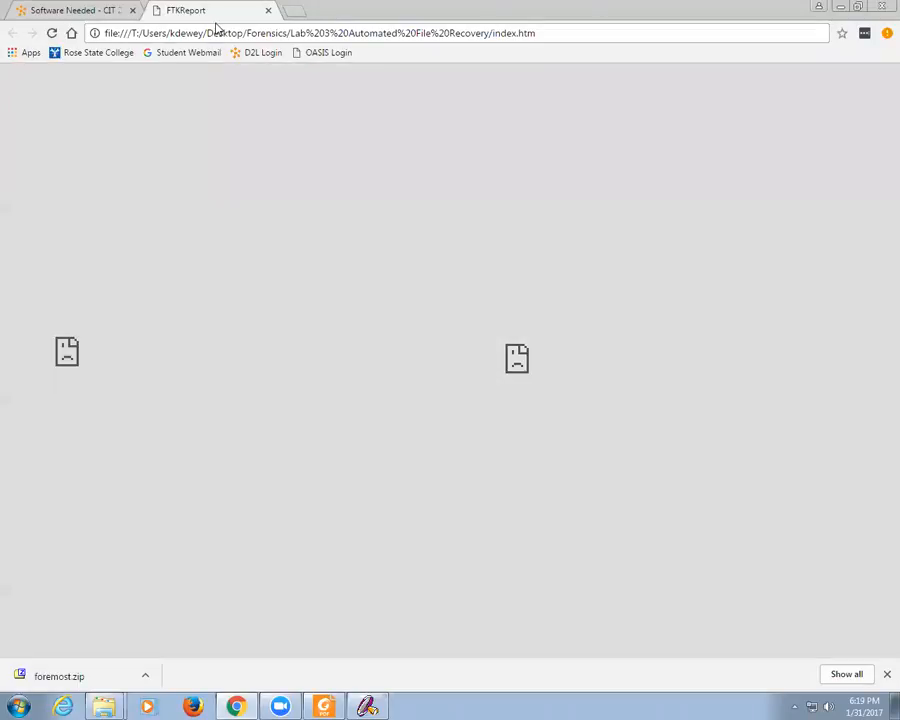
left_click(267, 11)
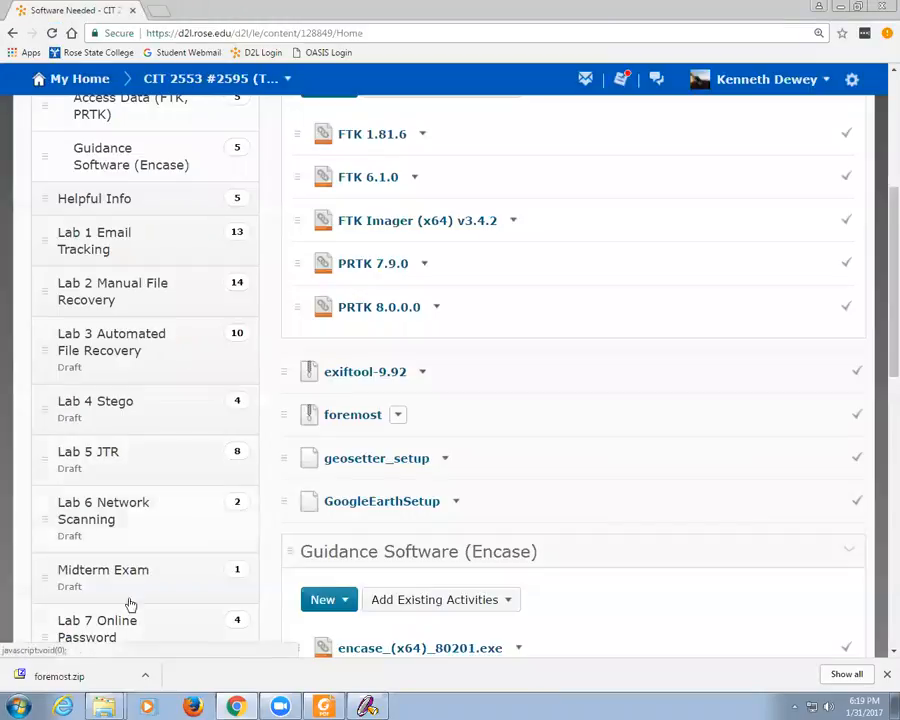
Step: Zip the C:\1\report folder and name the archive the student's name followed by FTKReport
mouse_move(110, 706)
left_click(110, 677)
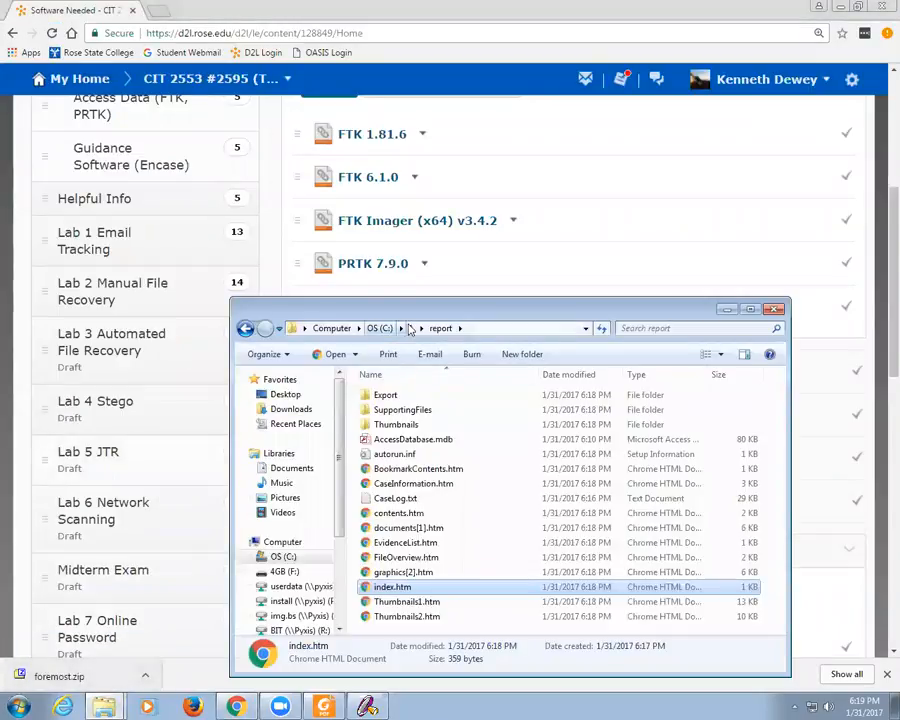
left_click(410, 328)
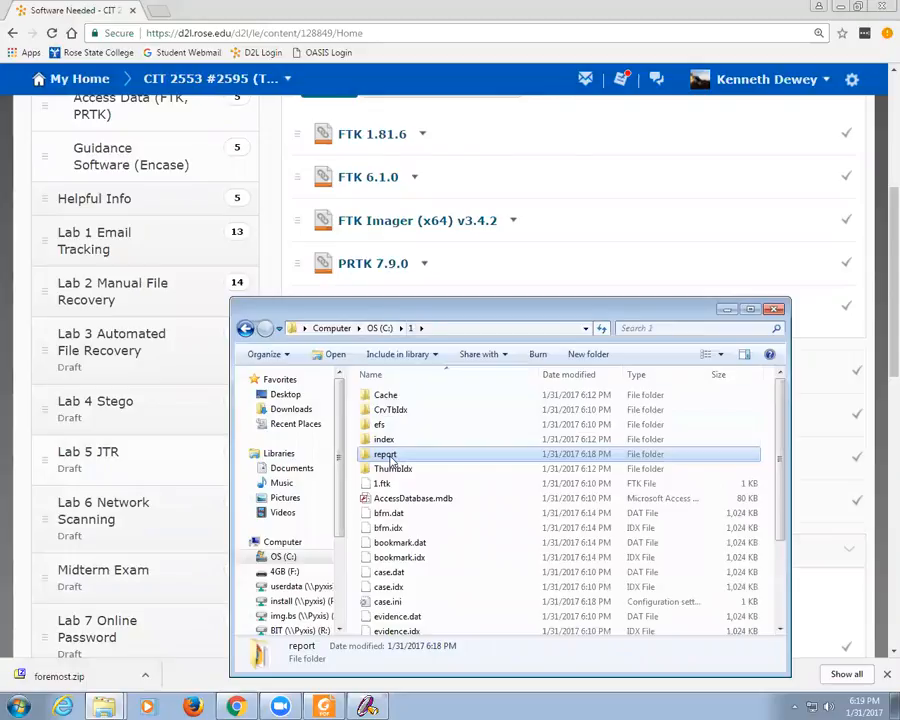
right_click(390, 456)
mouse_move(485, 323)
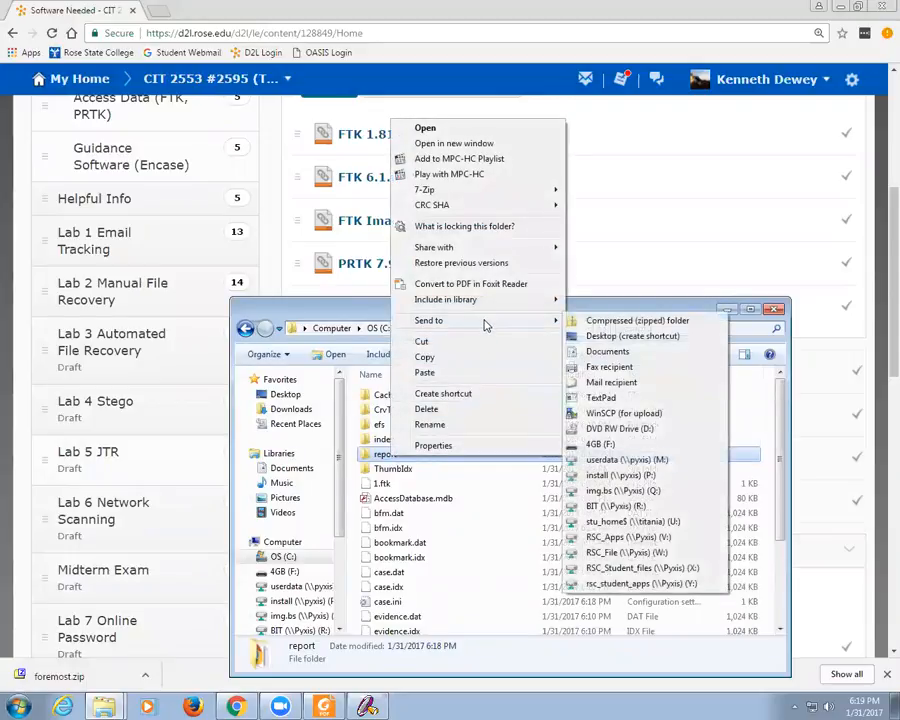
left_click(629, 324)
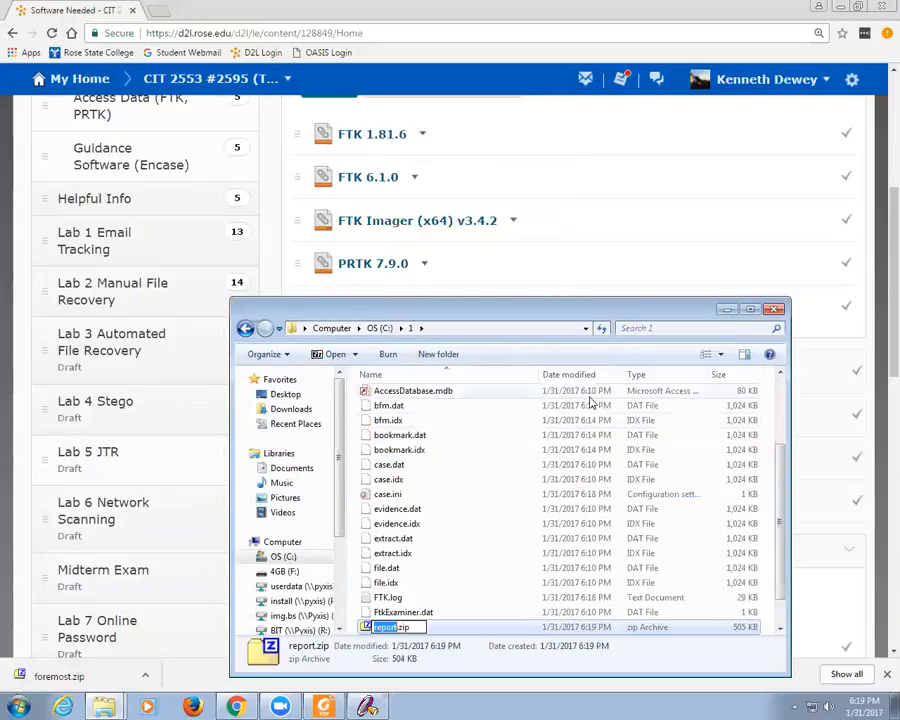
type("KenFTKRe")
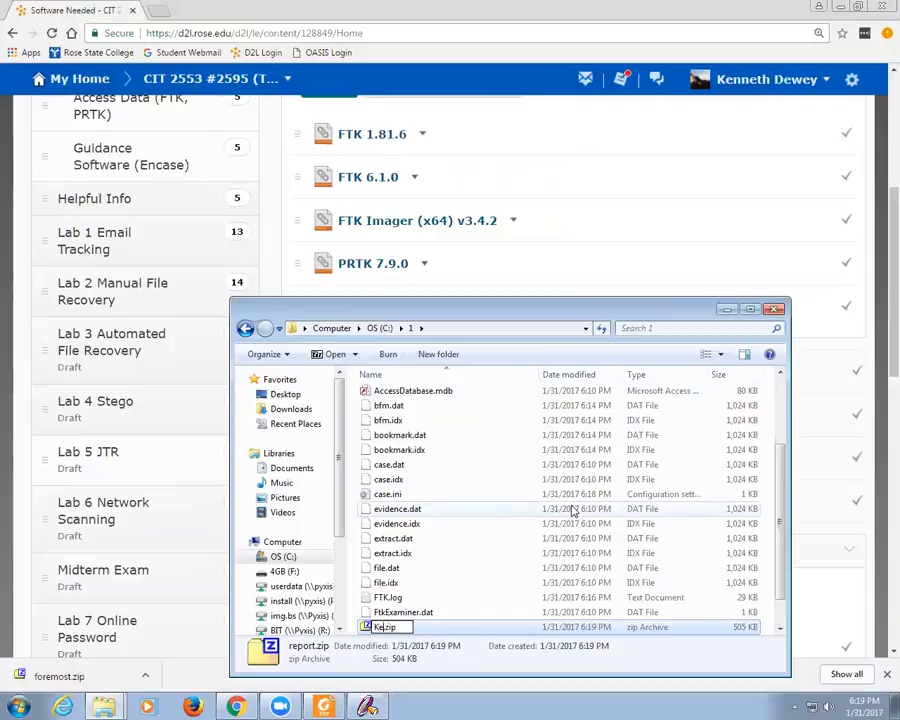
type("port")
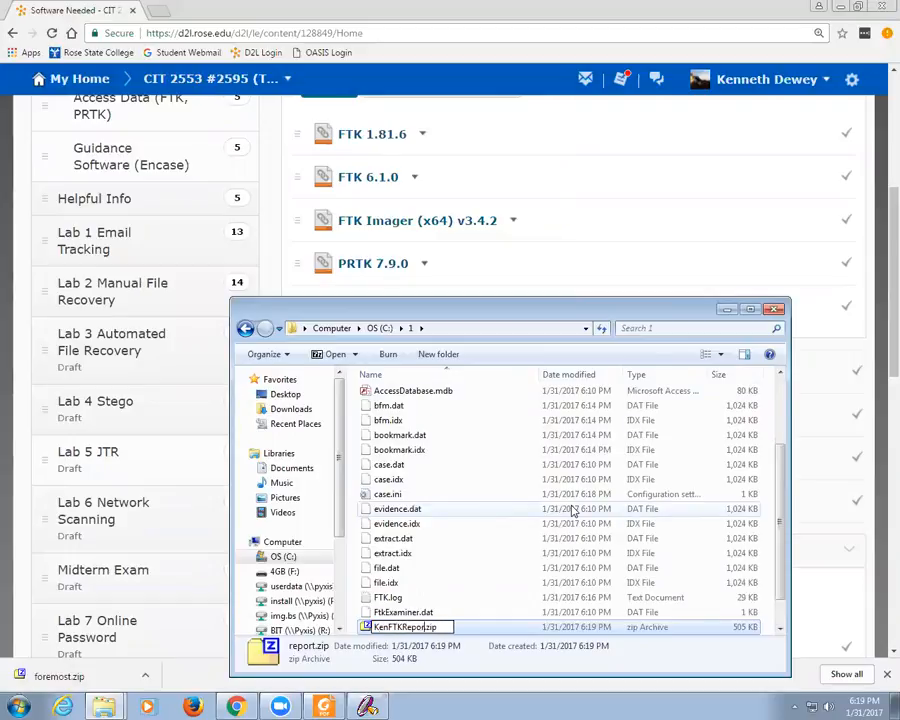
key("Return")
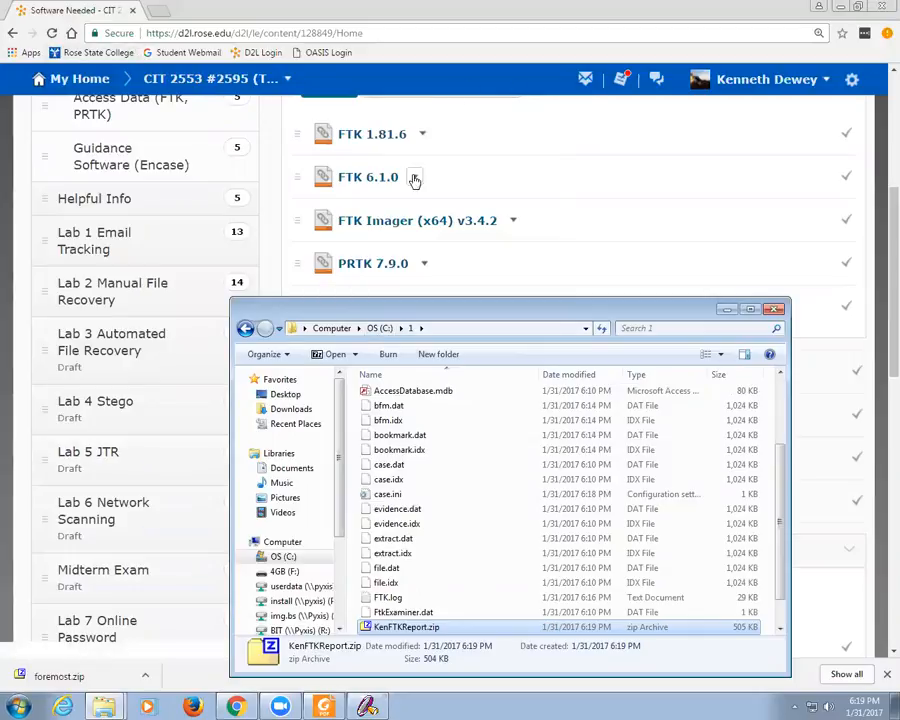
Step: Minimize Chrome and reposition the case folder window so FTK is visible
left_click(218, 16)
double_click(218, 16)
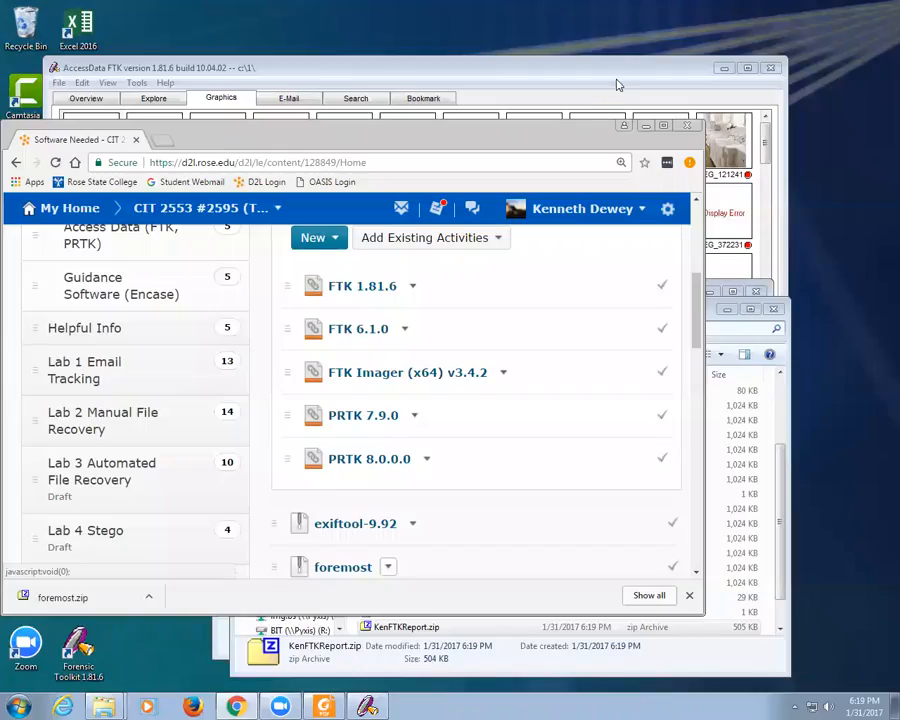
left_click(643, 126)
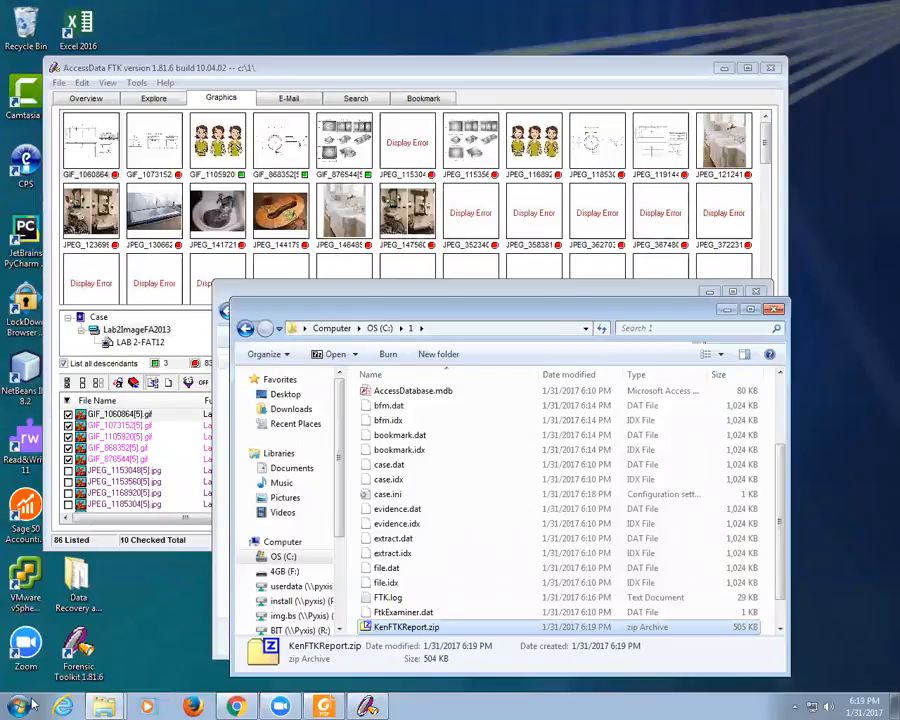
key("super")
left_click(48, 643)
scroll(68, 580, "down", 4)
scroll(70, 524, "down", 1)
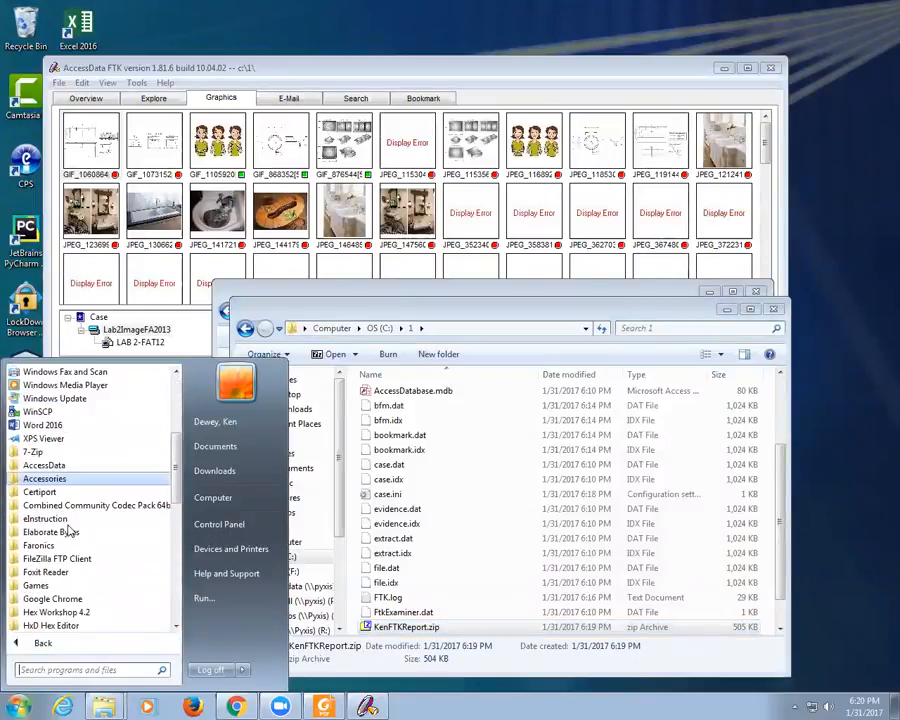
scroll(70, 580, "up", 4)
left_click(437, 312)
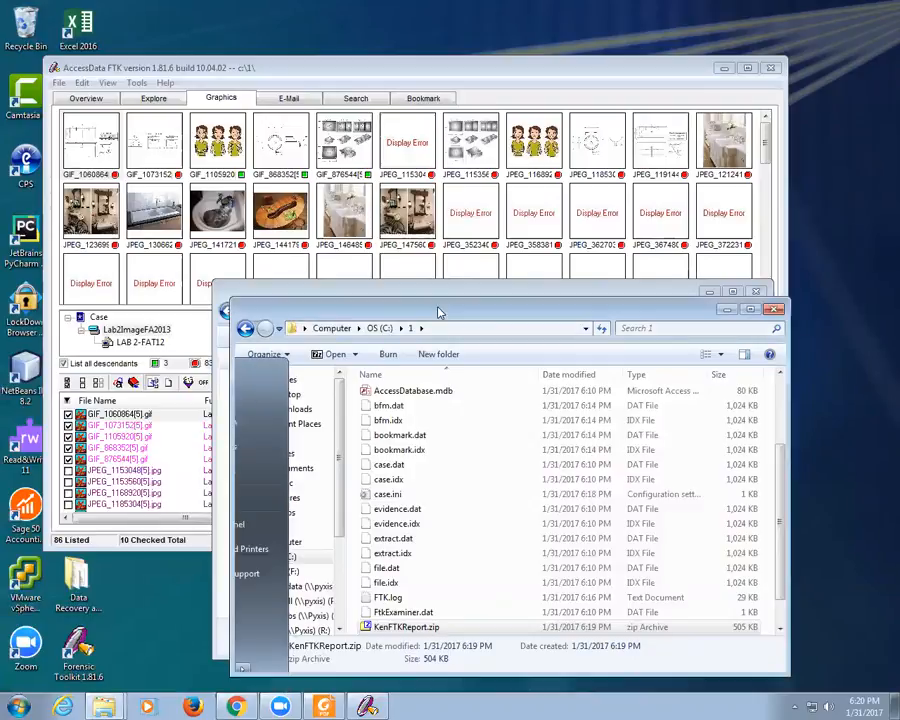
left_click_drag(440, 312, 352, 227)
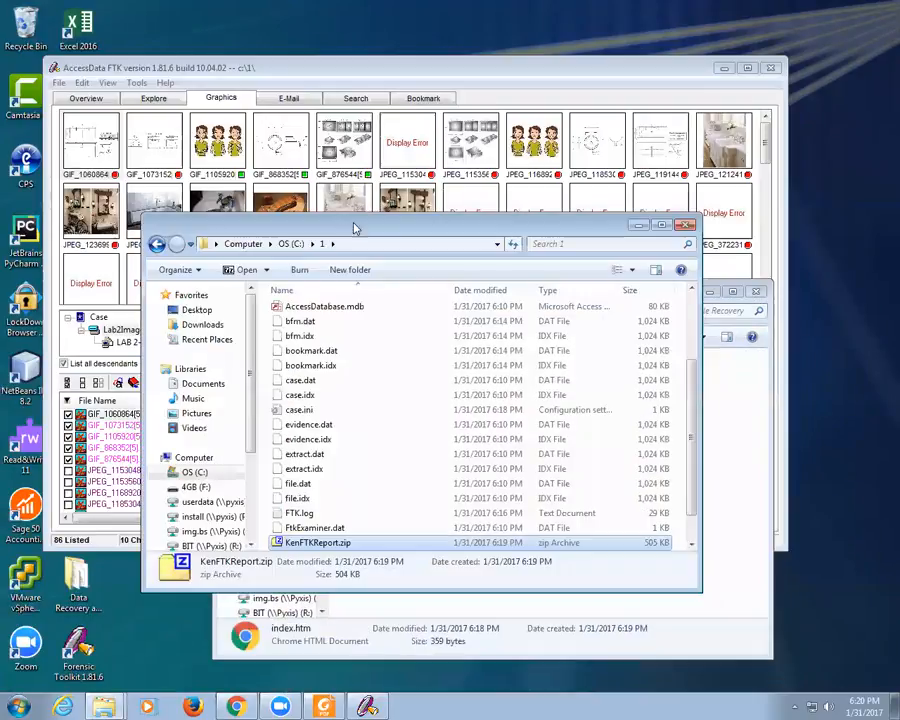
Step: Exit FTK without backing up the case, then close the folder 1 window
left_click(770, 72)
left_click(428, 333)
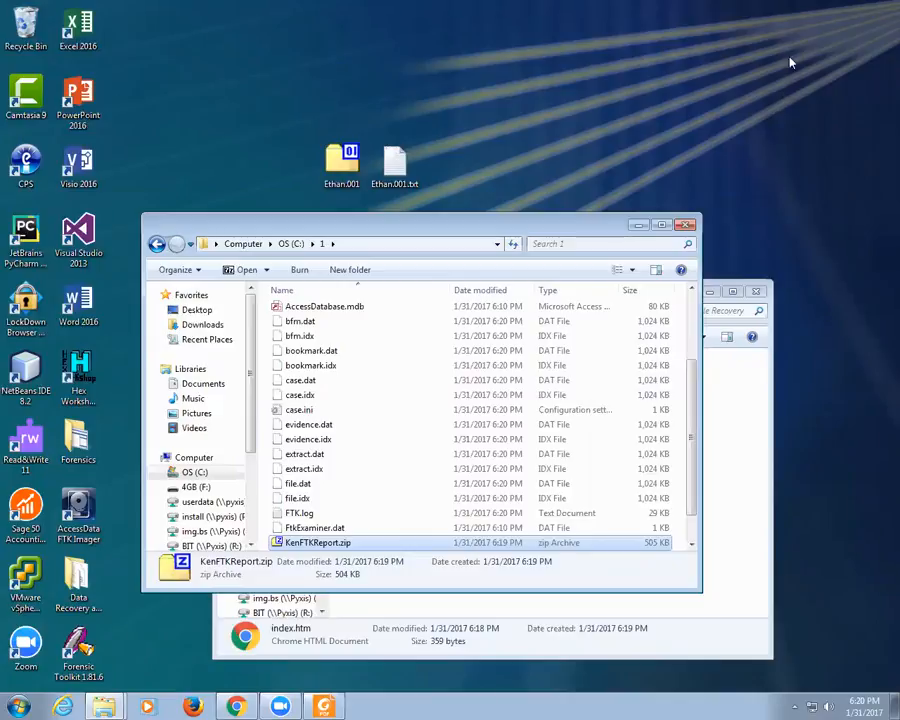
left_click(686, 226)
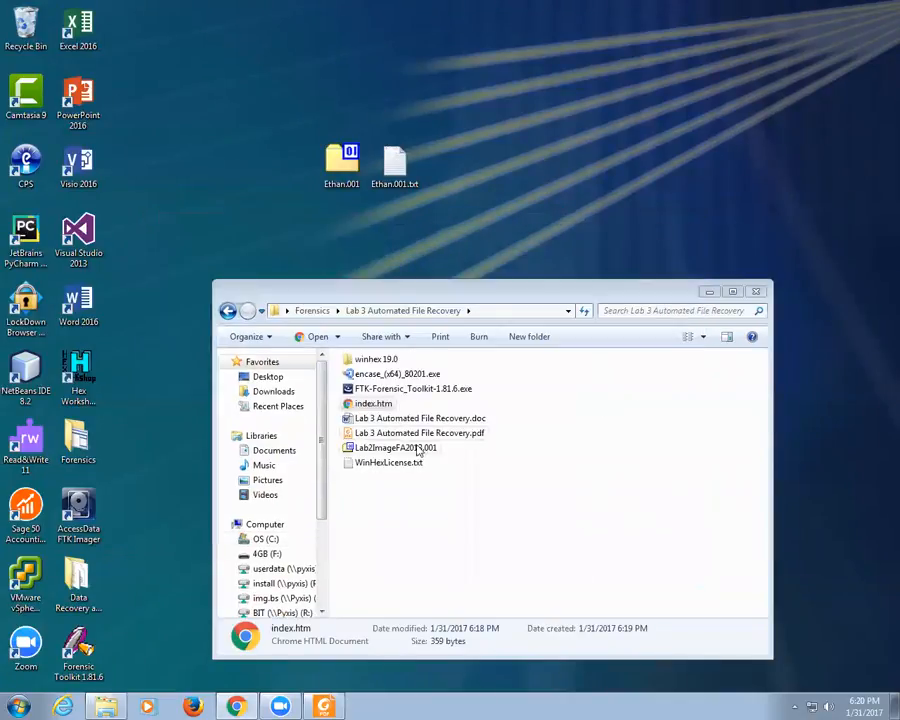
Step: Run encase_(x64)_80201.exe from the Lab 3 folder
left_click(384, 375)
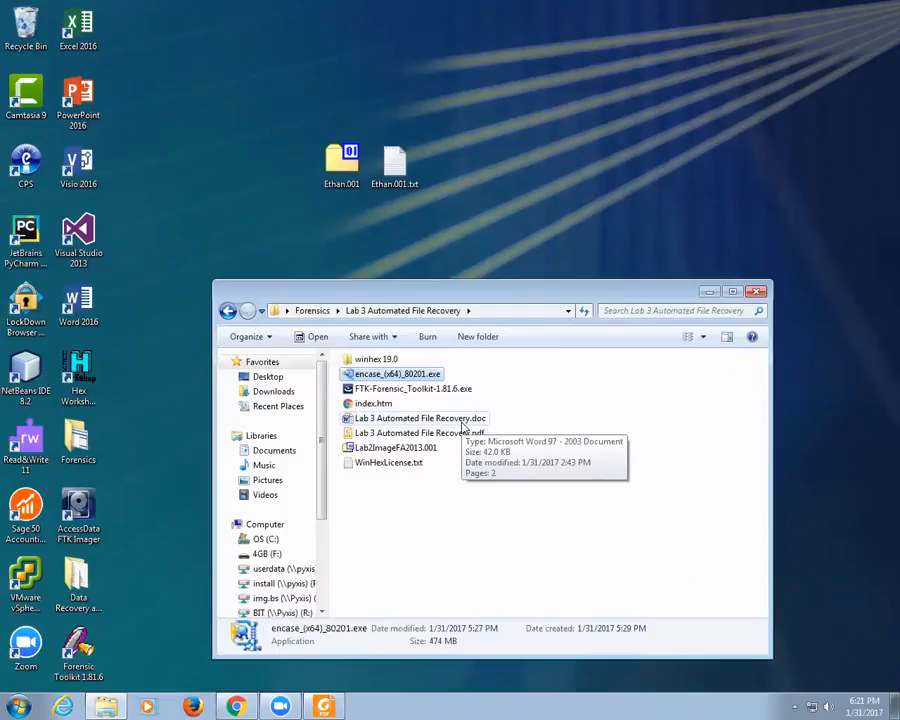
double_click(385, 376)
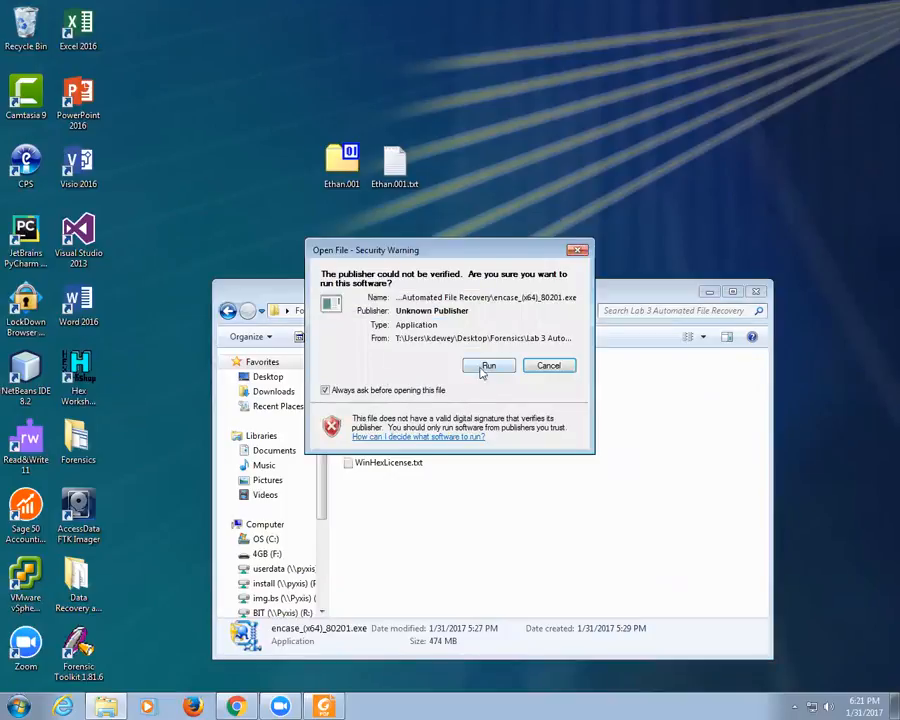
Step: Allow the EnCase installer to run, unpack setup, and keep install path C:\Program Files\EnCase8
left_click(540, 366)
left_click(553, 345)
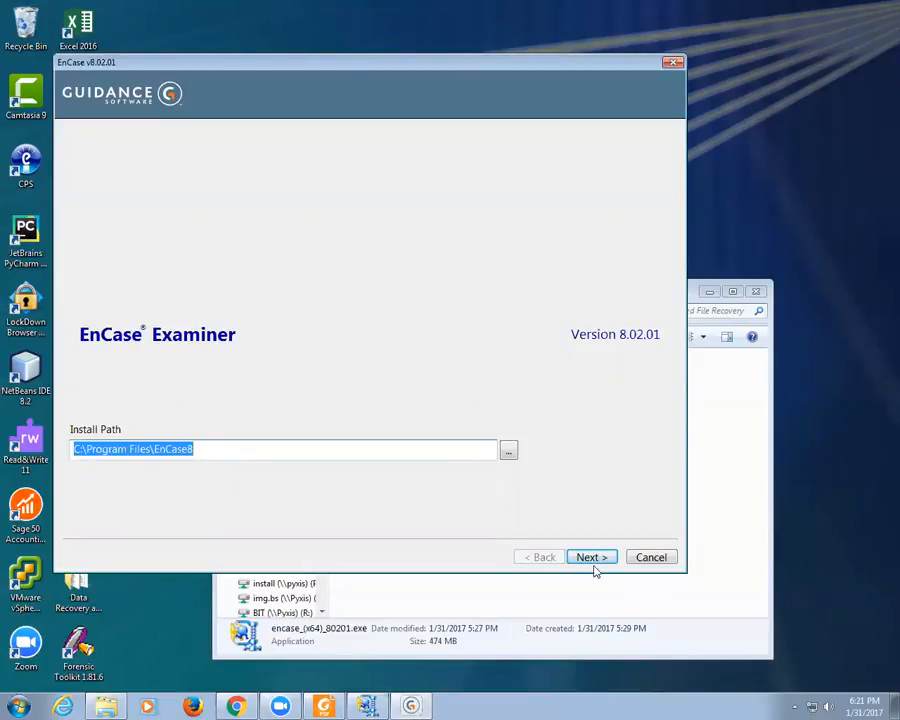
left_click(591, 559)
Step: Create the install folder, accept the license, and install EnCase Examiner 8.02.01 with its drivers
left_click(506, 401)
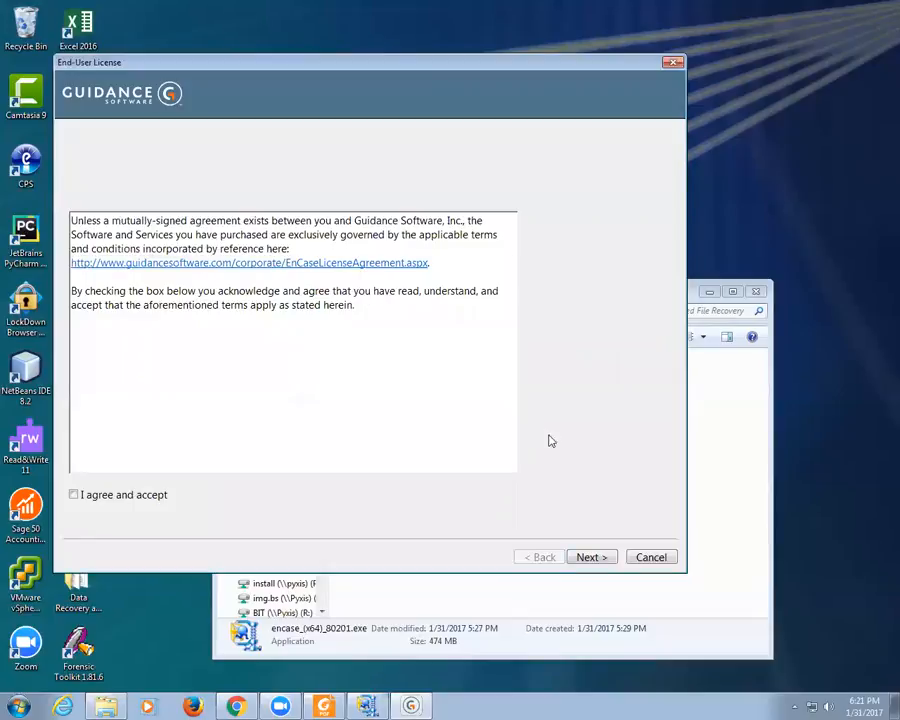
left_click(132, 494)
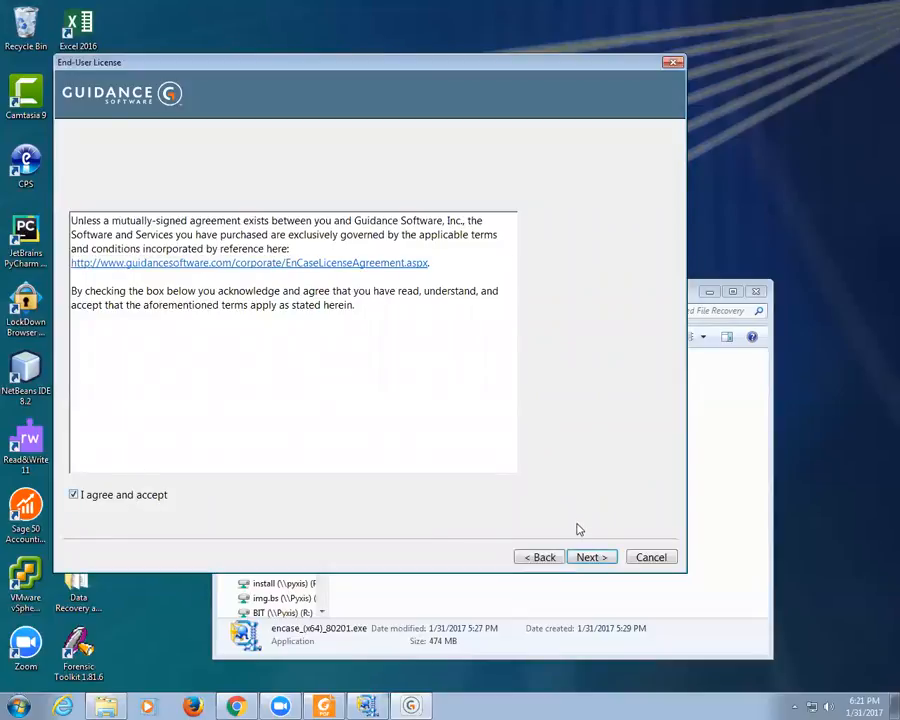
left_click(592, 558)
left_click(594, 560)
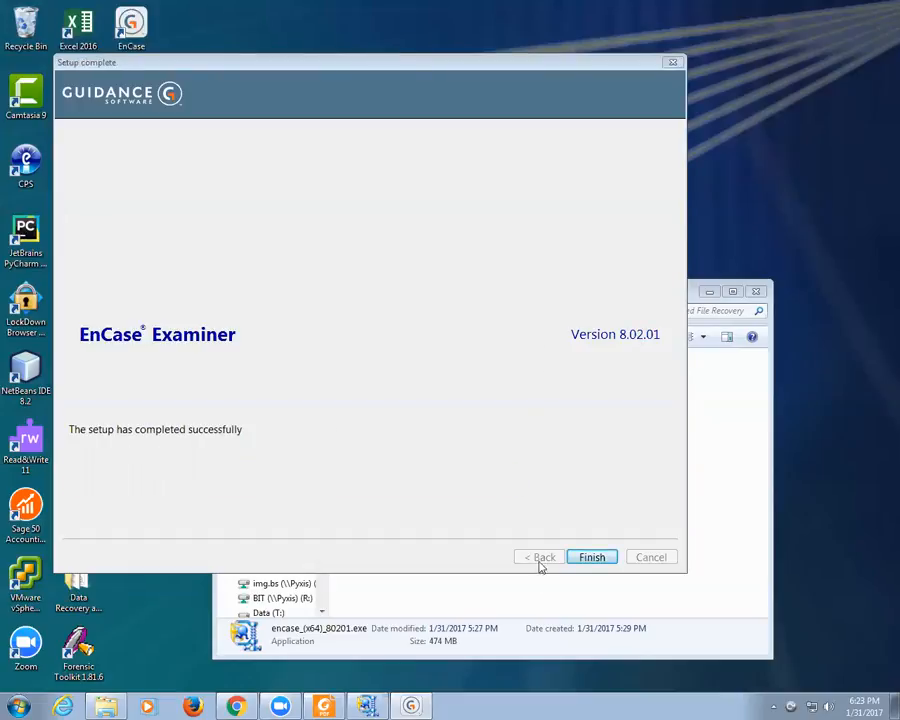
Step: Finish setup, launch EnCase from its new desktop shortcut, and let it correct the system cache size
left_click(588, 556)
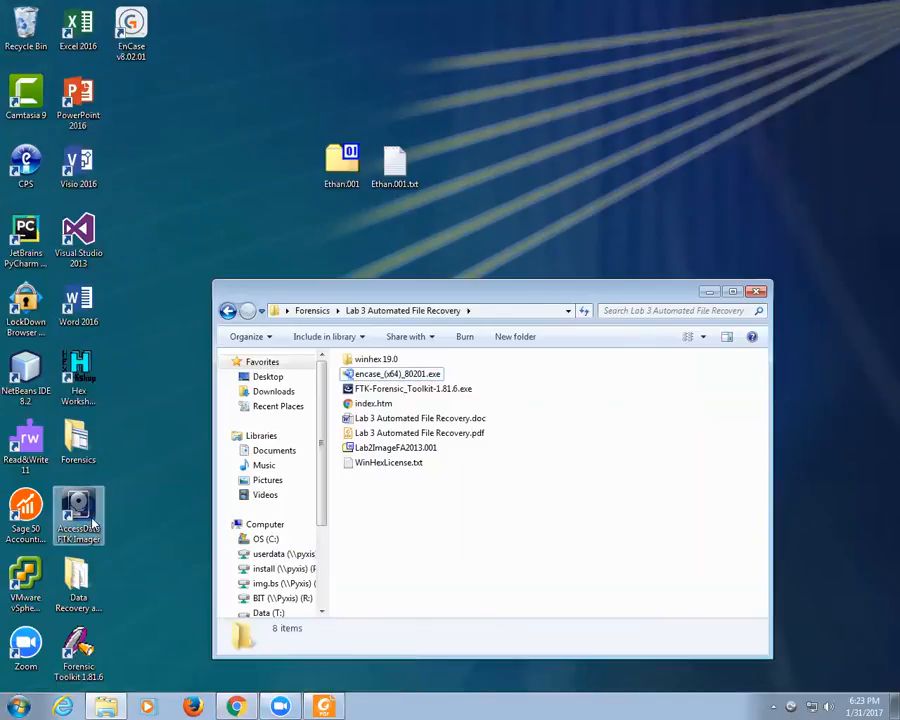
left_click(131, 30)
double_click(131, 30)
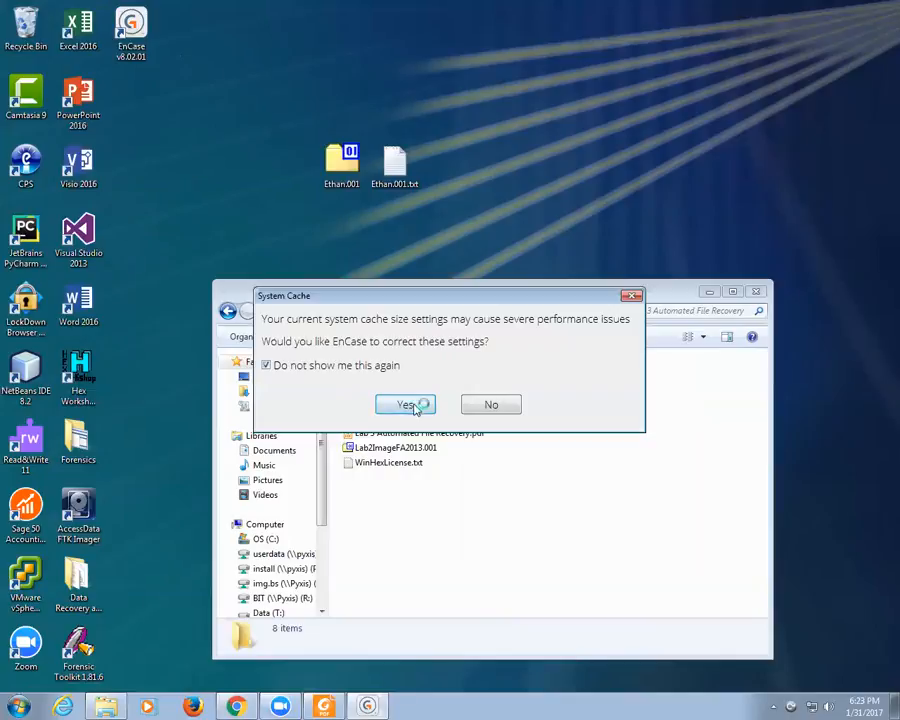
left_click(415, 405)
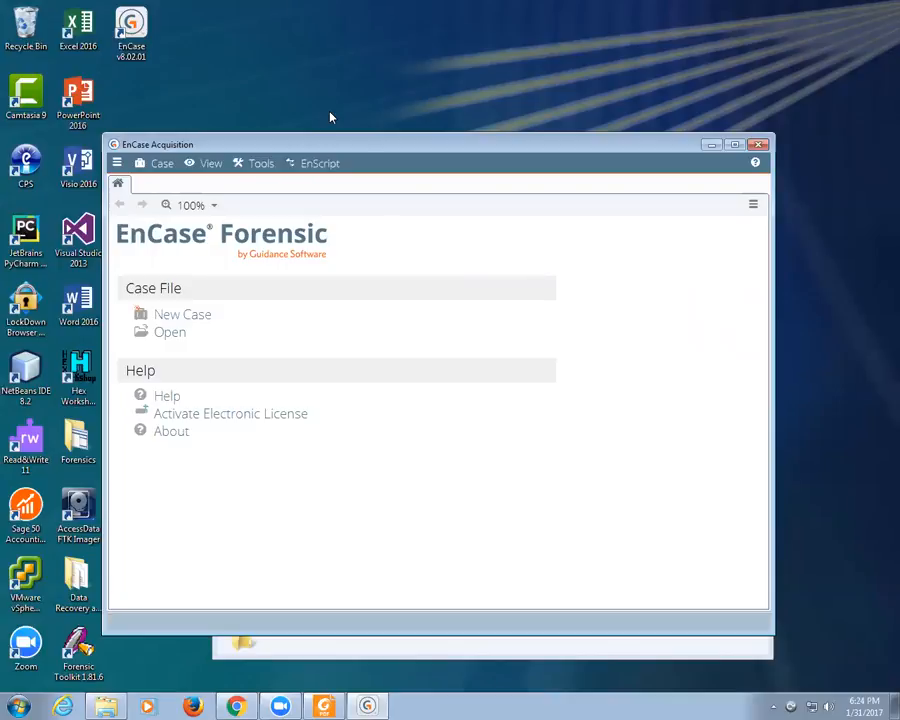
left_click(262, 162)
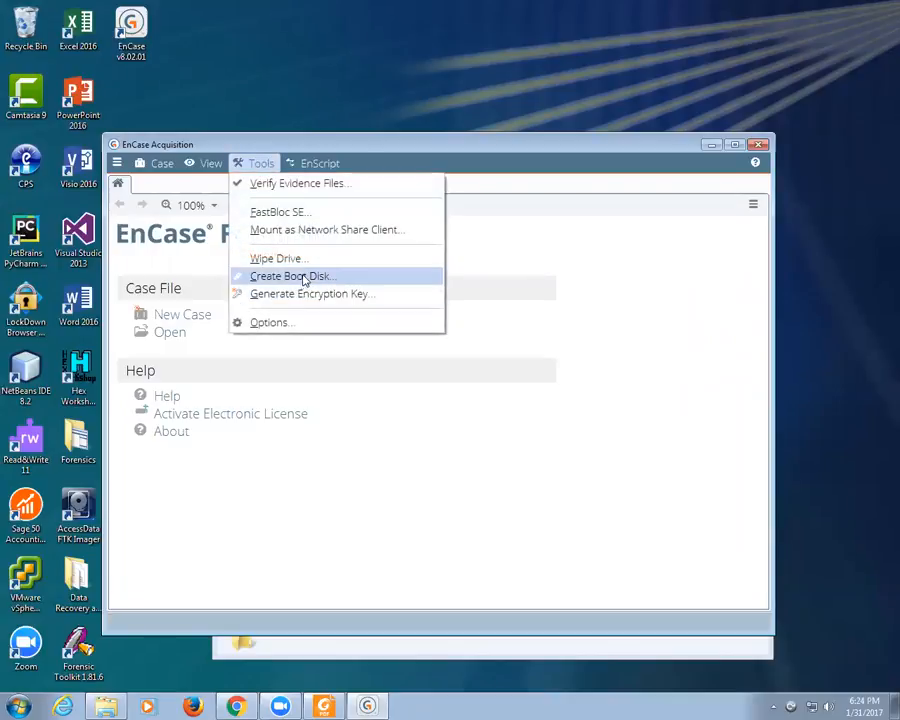
left_click(210, 163)
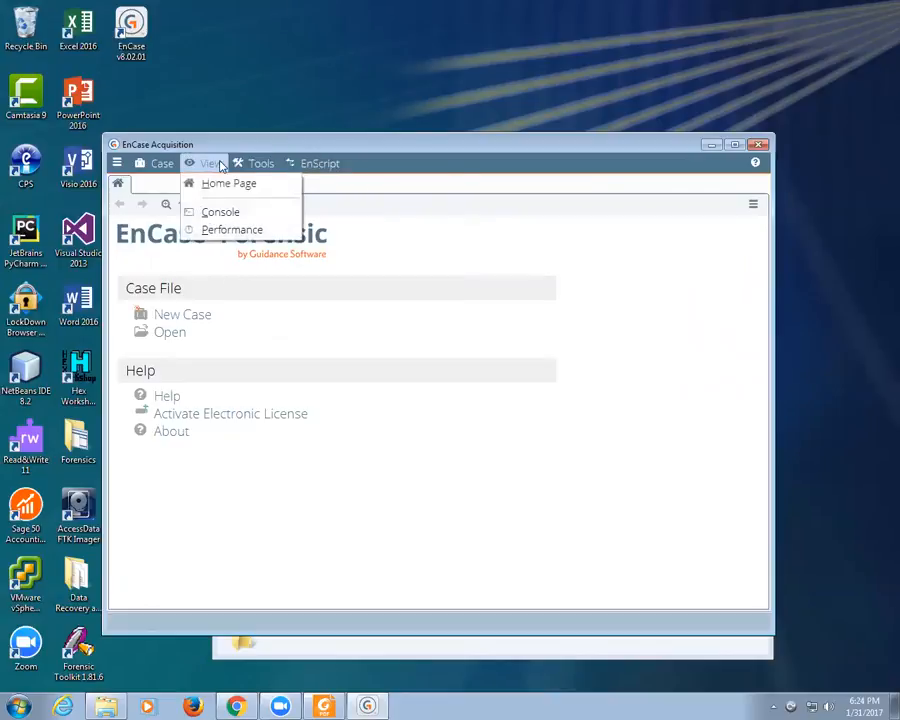
left_click(261, 164)
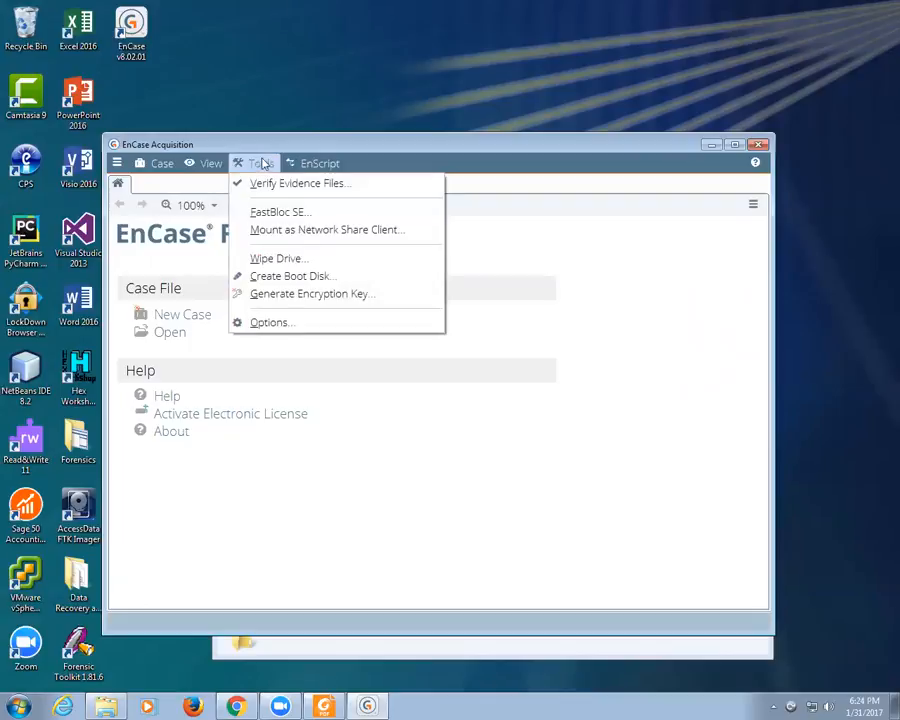
left_click(316, 165)
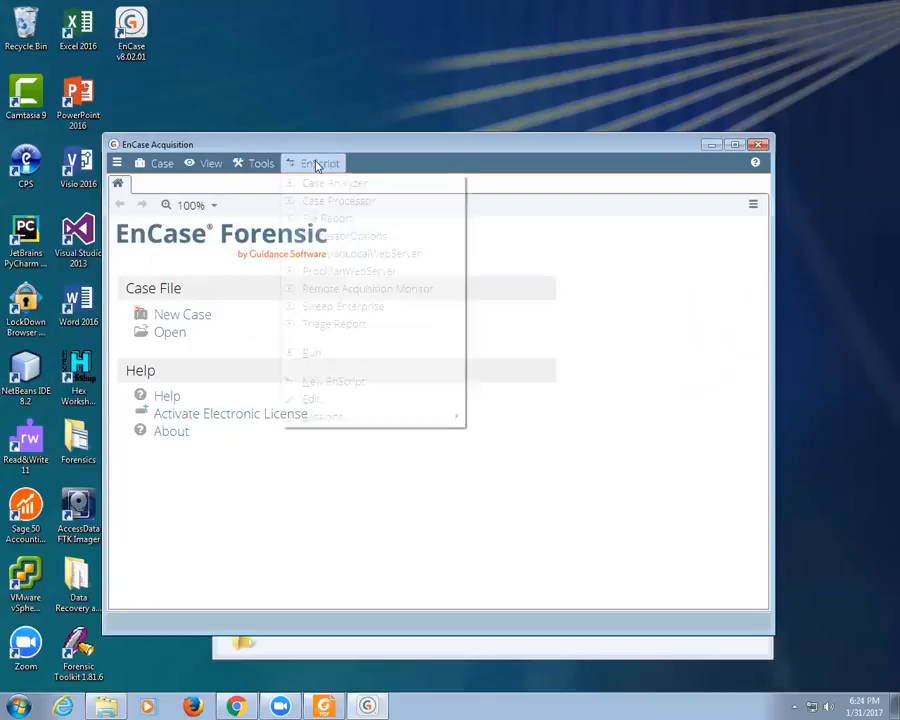
left_click(164, 167)
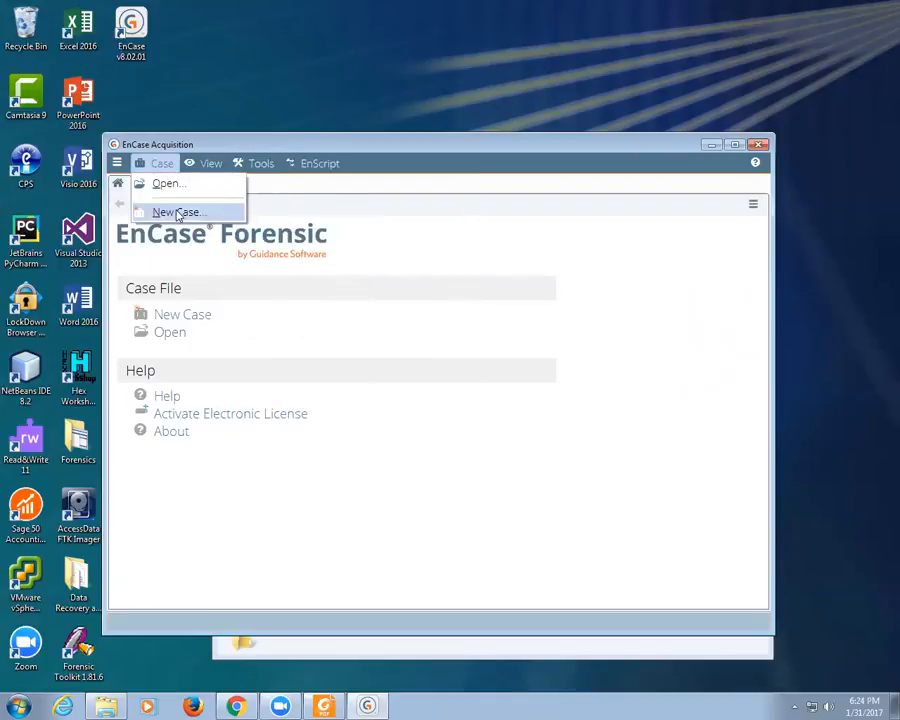
left_click(231, 143)
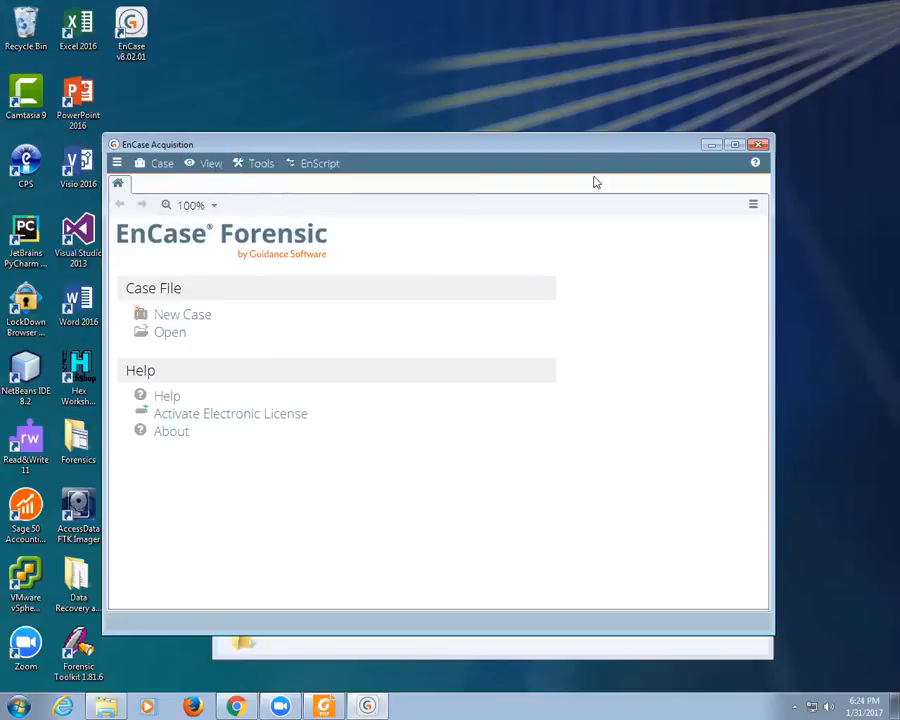
Step: Close EnCase and download the Encase Keys archive from the Guidance Software (Encase) module
left_click(759, 144)
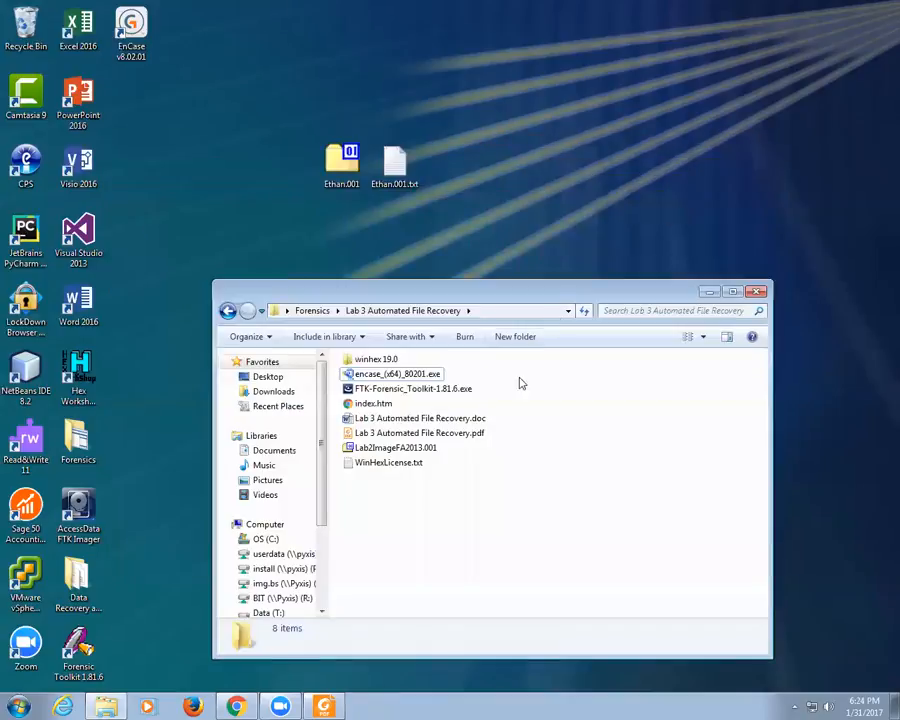
left_click(236, 706)
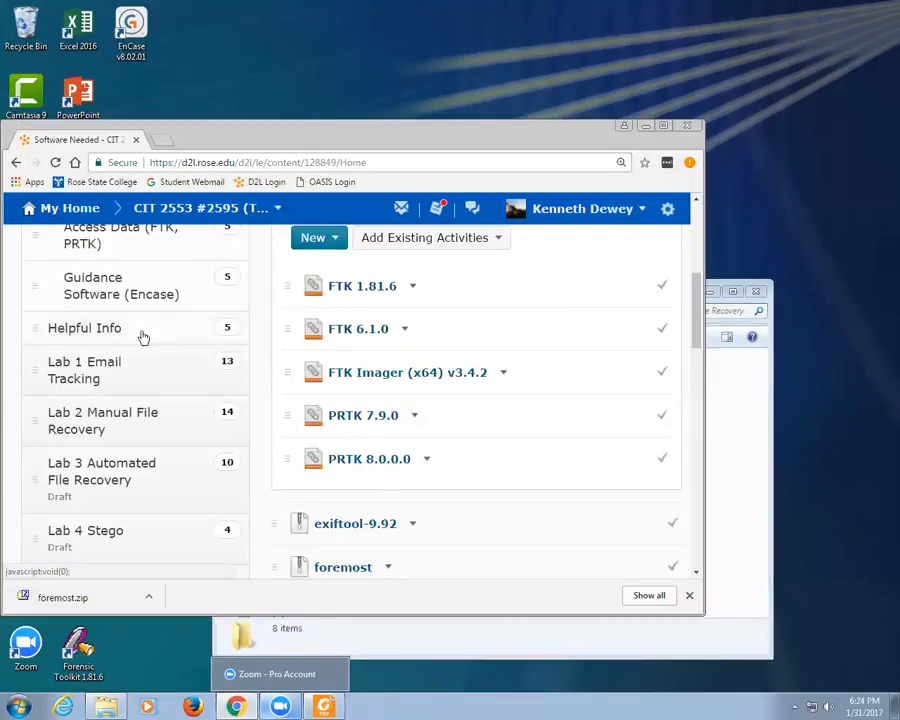
left_click(124, 293)
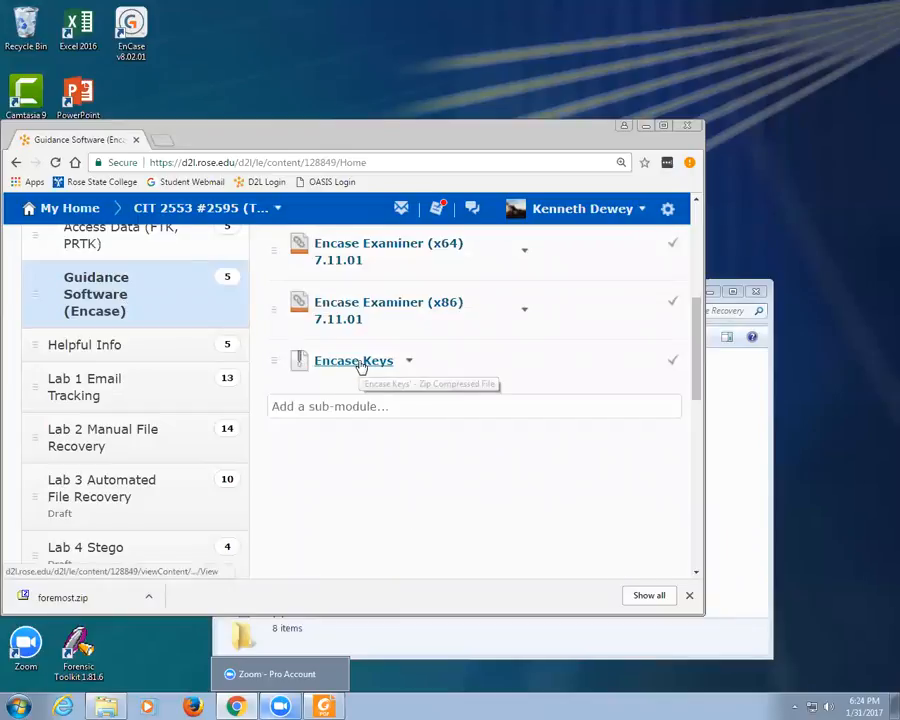
left_click(408, 361)
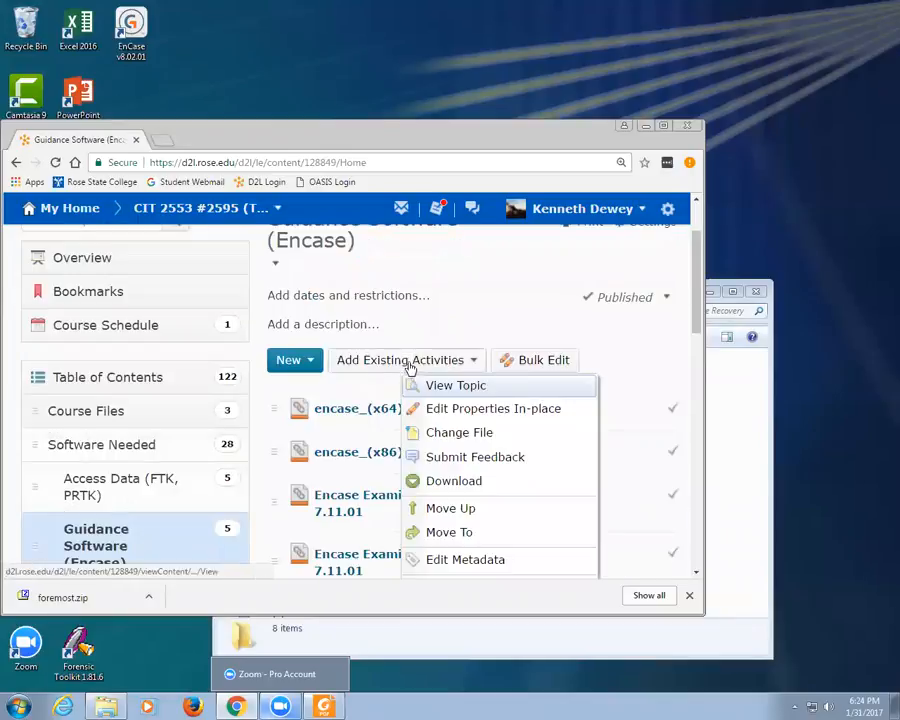
left_click(425, 481)
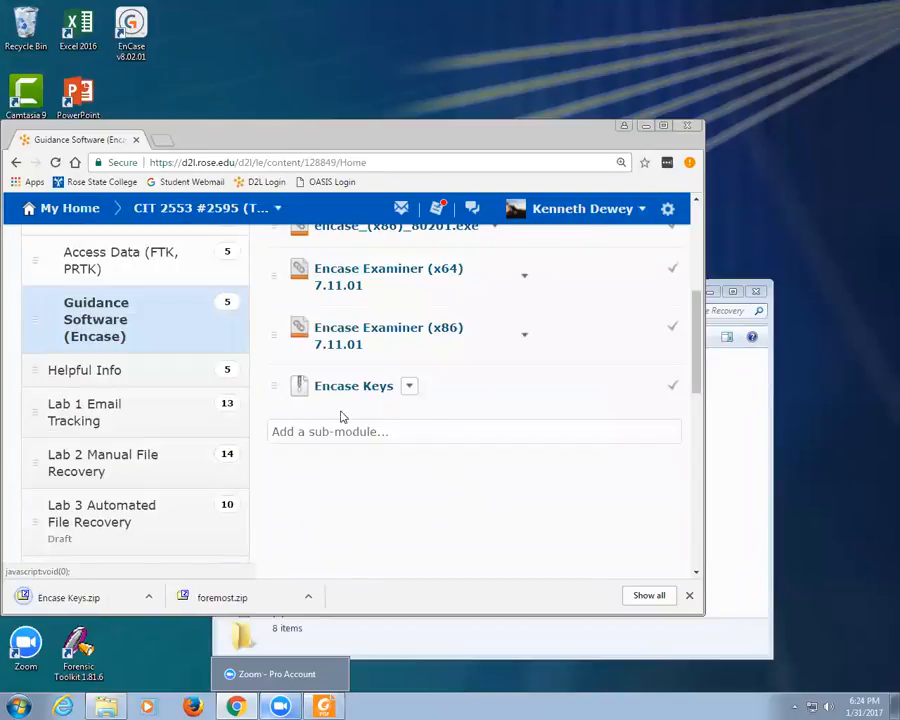
Step: Show Encase Keys.zip in the Downloads folder and right-drag it to bring up extraction choices
left_click(148, 597)
left_click(204, 556)
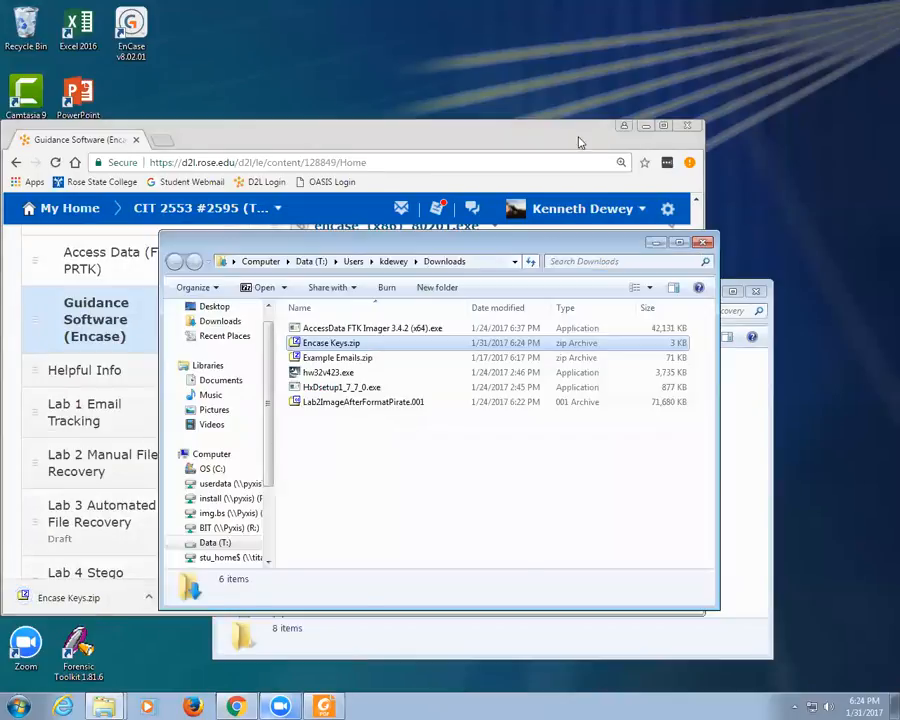
left_click(646, 125)
left_click_drag(331, 343, 366, 461)
Step: Extract Encase Keys.zip with 7-Zip into an Encase Keys folder and copy that folder
mouse_move(400, 467)
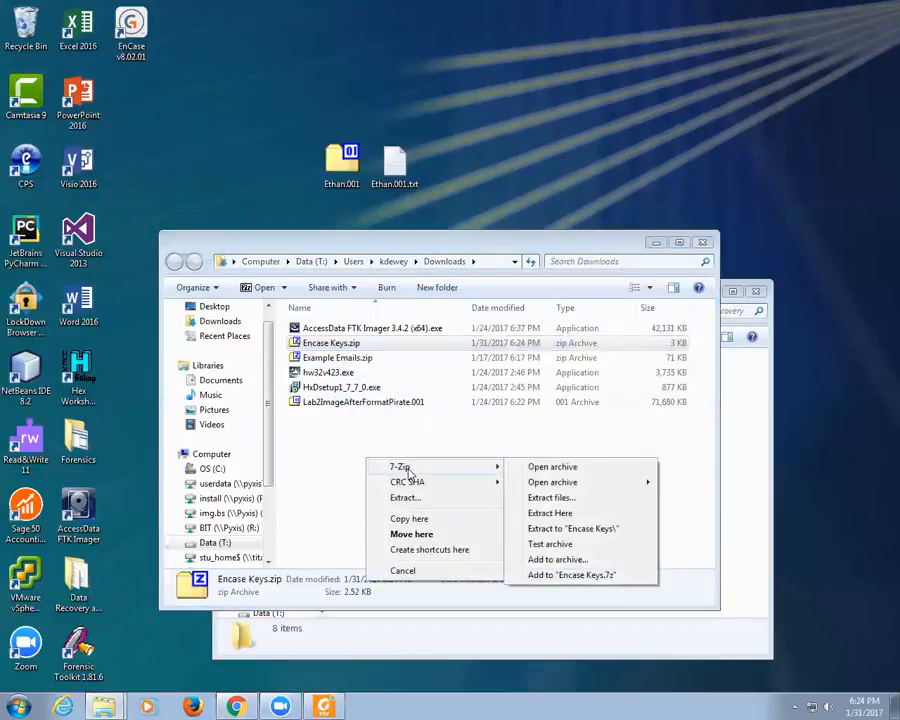
left_click(572, 528)
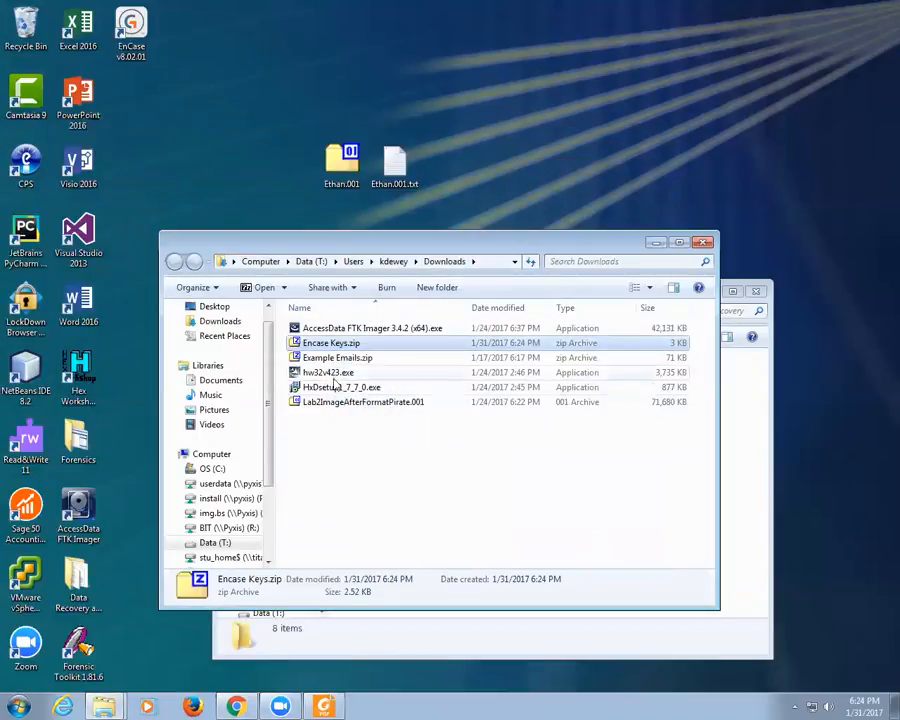
left_click(322, 330)
right_click(322, 332)
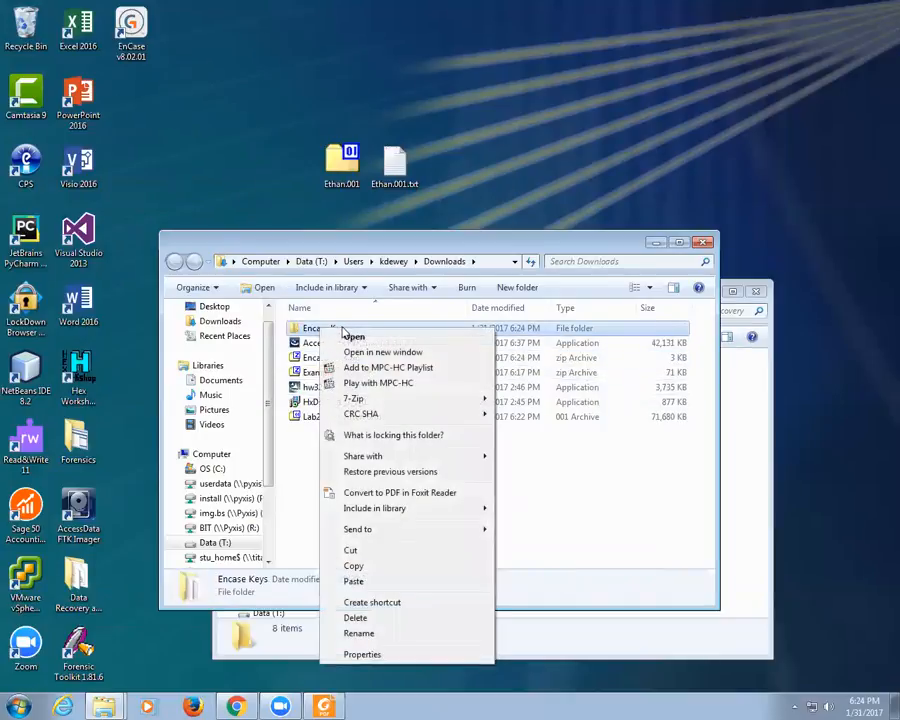
left_click(376, 568)
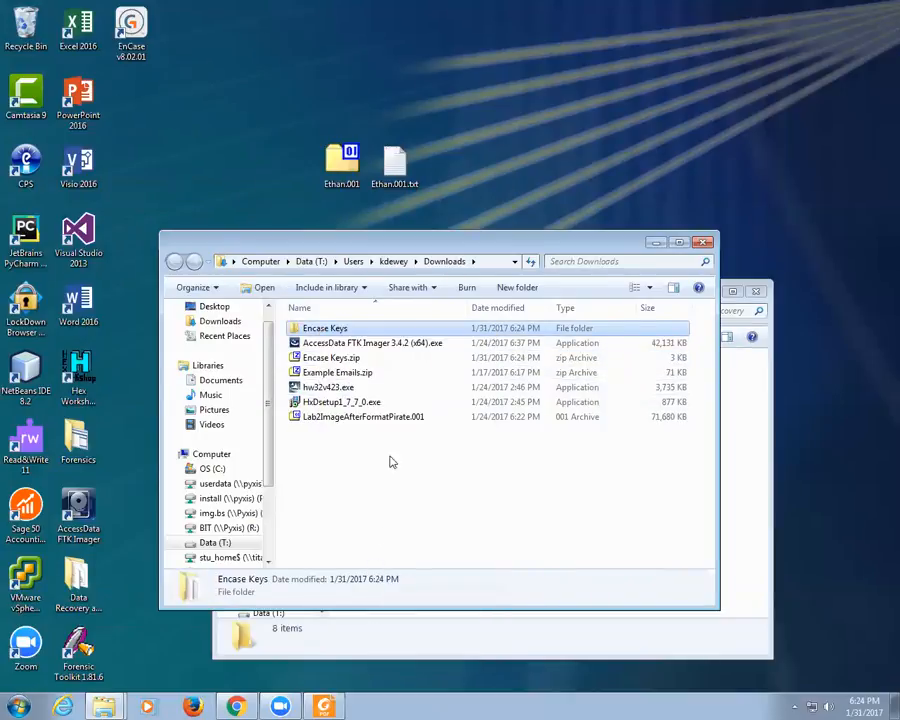
Step: Paste the Encase Keys folder onto OS (C:) and open it
left_click(207, 469)
right_click(368, 541)
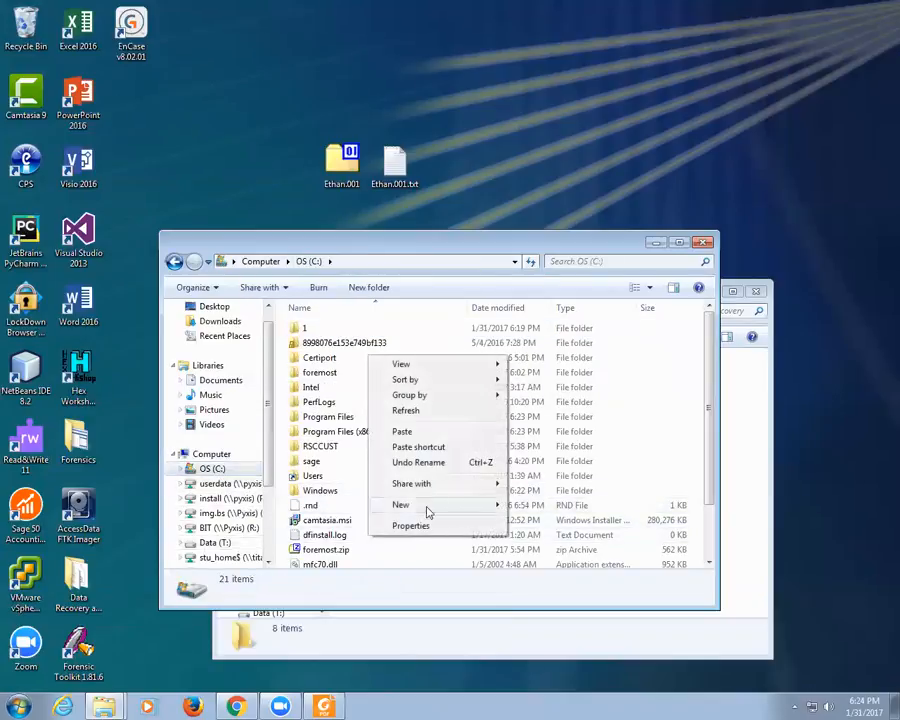
left_click(402, 431)
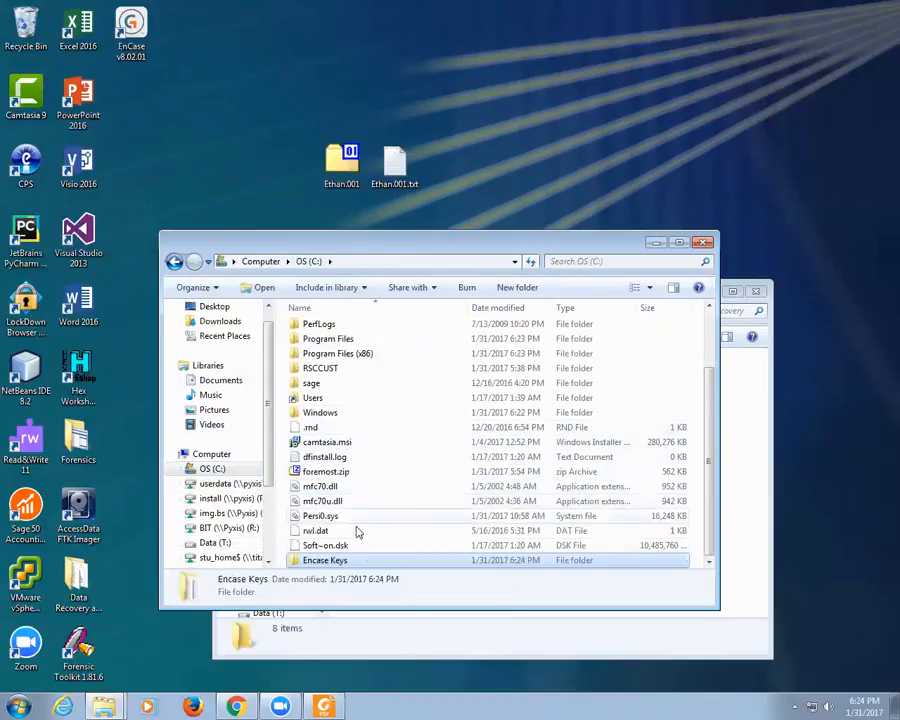
double_click(328, 560)
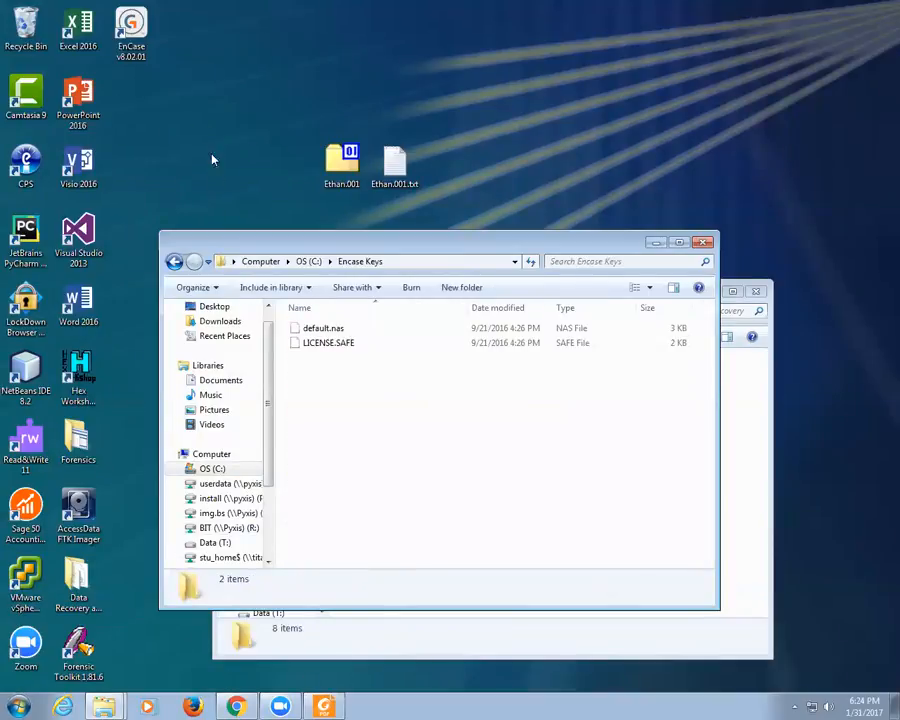
Step: Launch EnCase and enable Use License Manager in the Options' License Manager tab
left_click(143, 22)
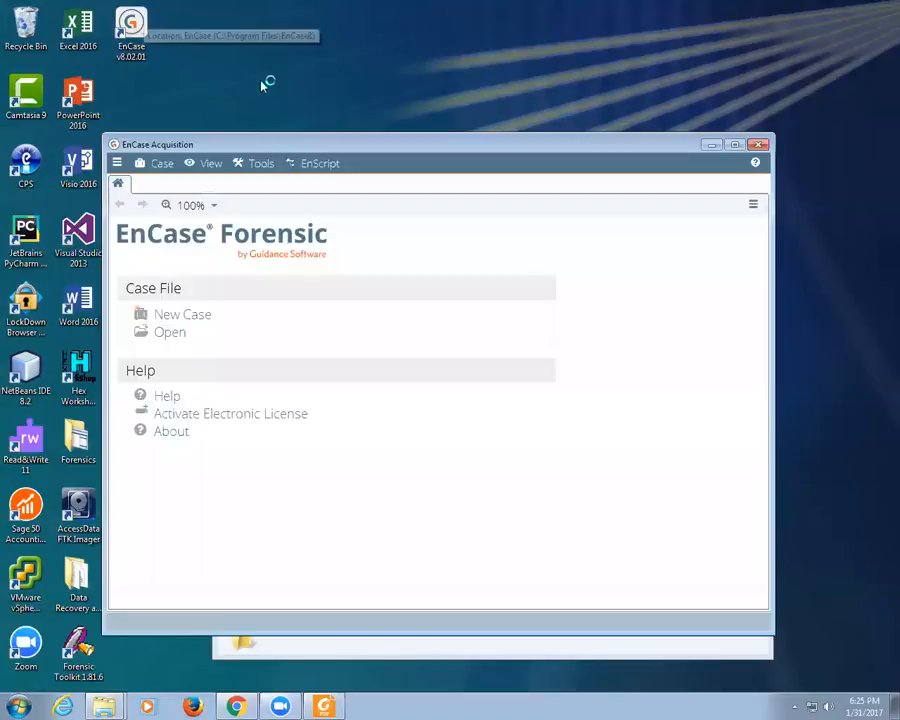
left_click(262, 166)
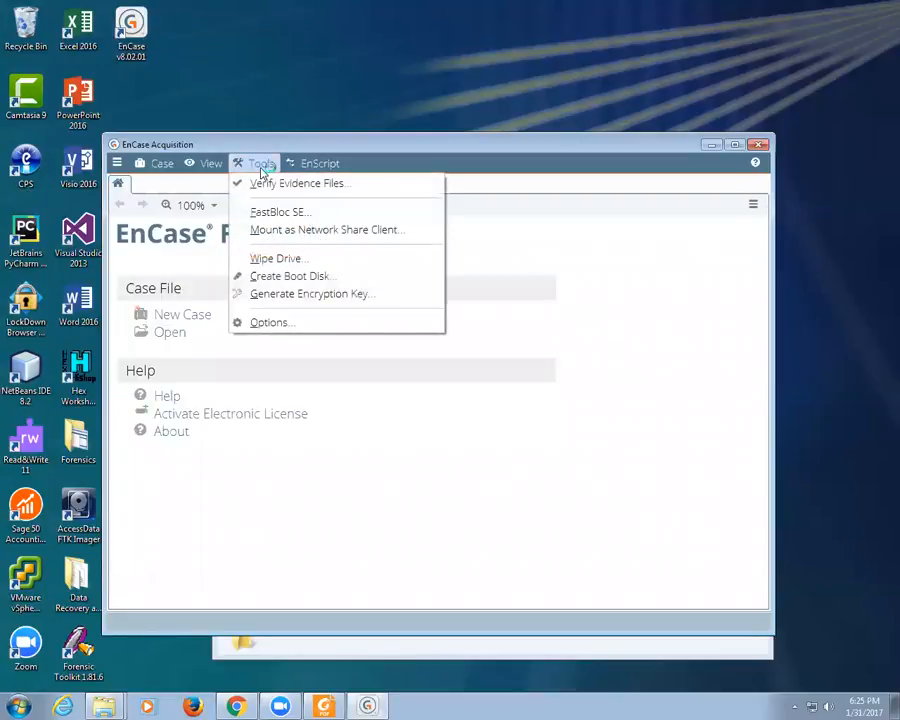
left_click(293, 322)
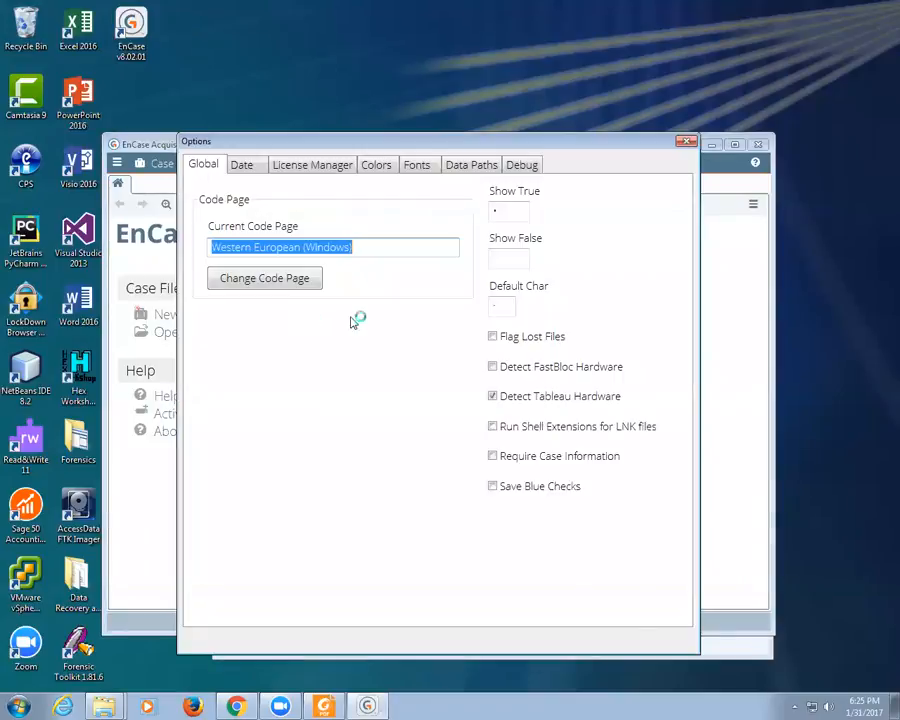
left_click(304, 172)
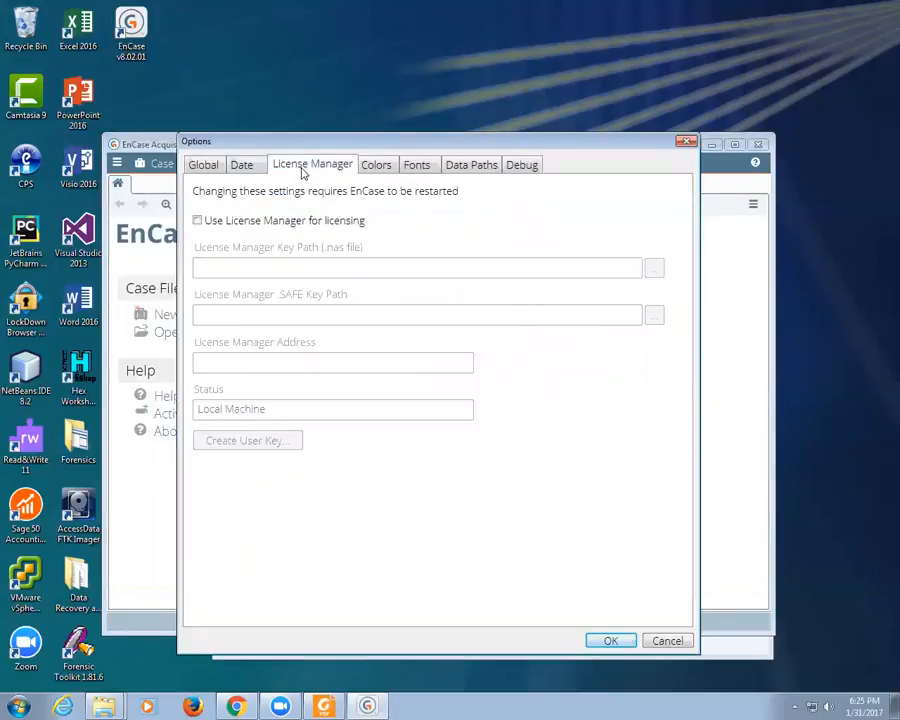
left_click(253, 222)
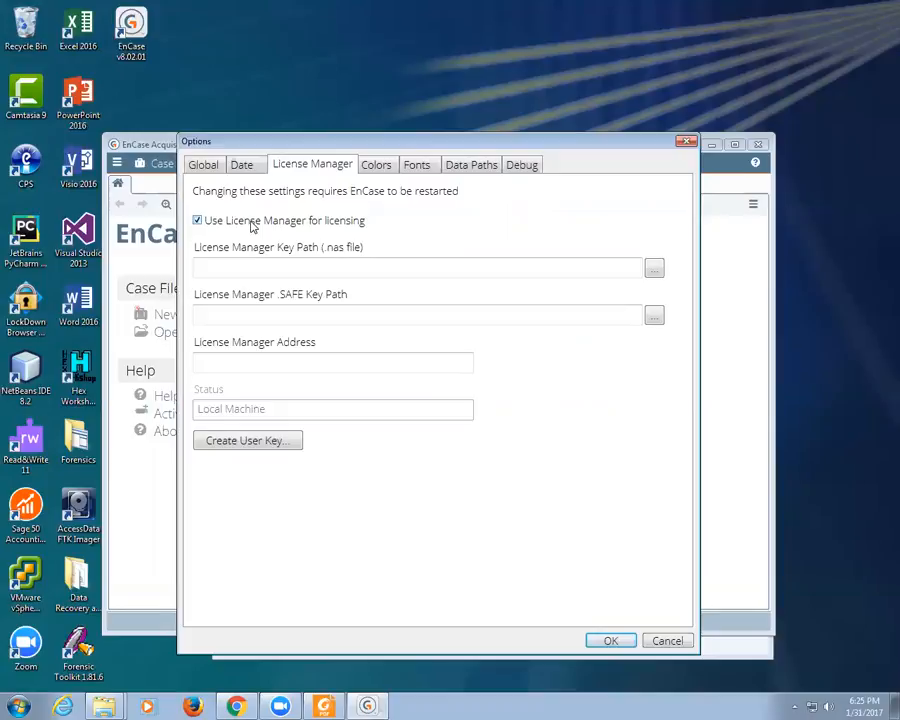
Step: Set C:\Encase Keys\default.nas and LICENSE.SAFE as key files, address cm.cyber.rose.edu, and save
left_click(654, 268)
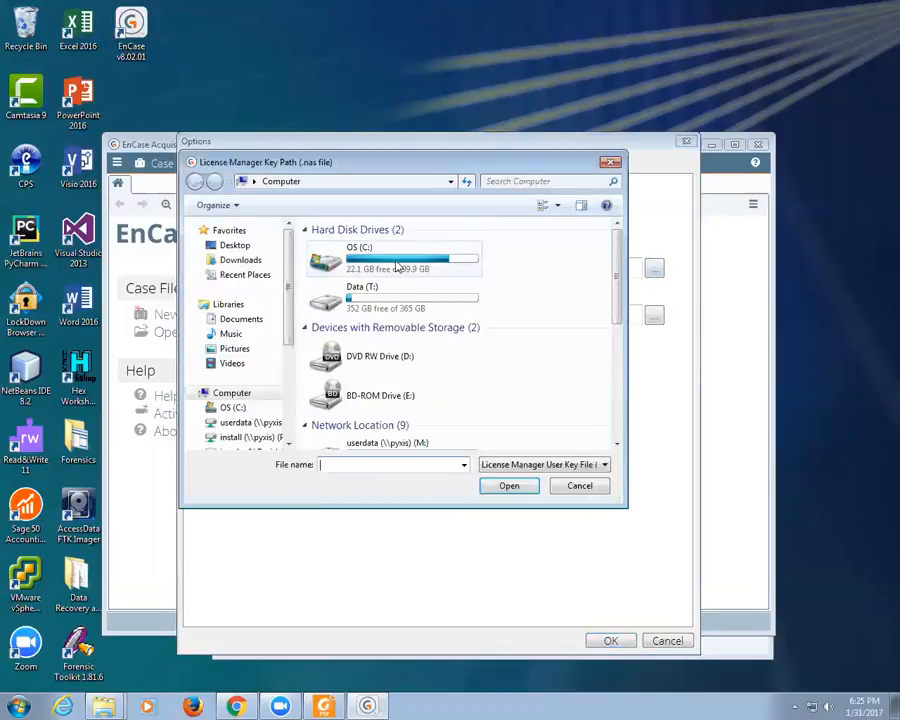
double_click(428, 257)
double_click(345, 290)
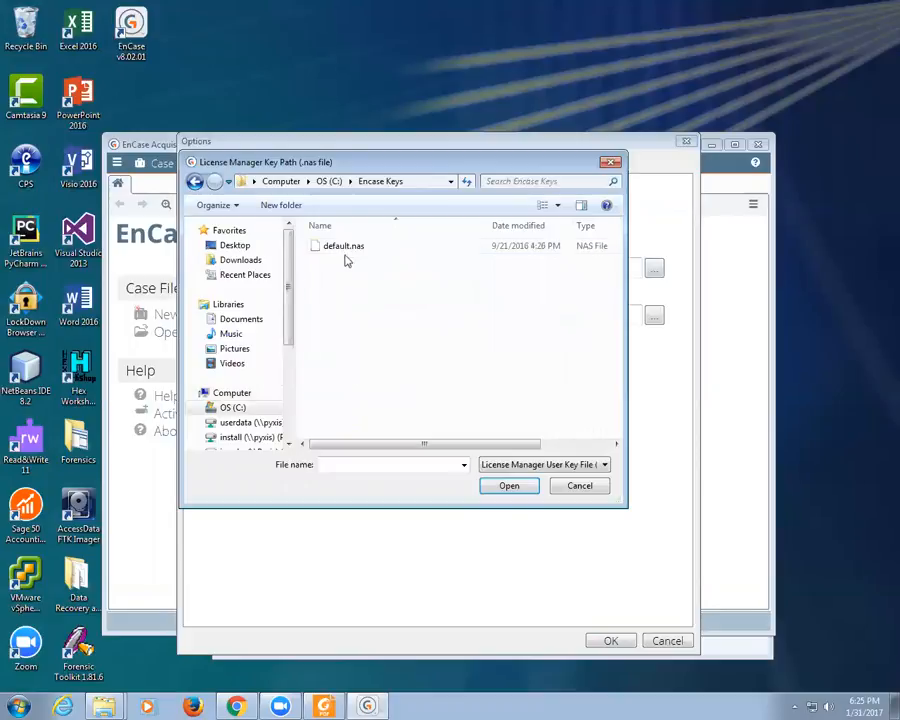
double_click(343, 246)
left_click(654, 316)
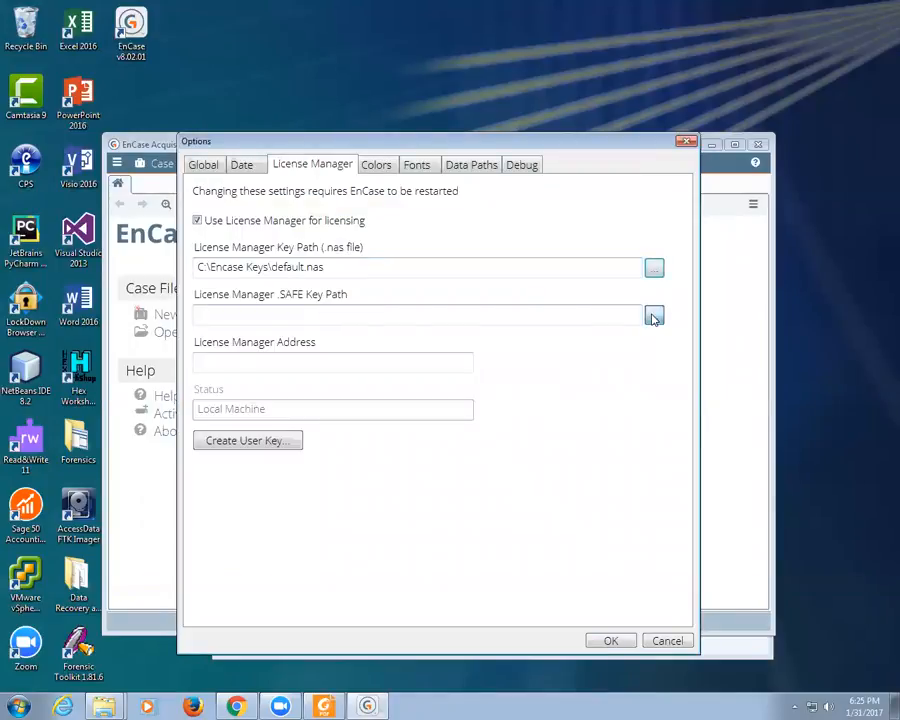
double_click(362, 251)
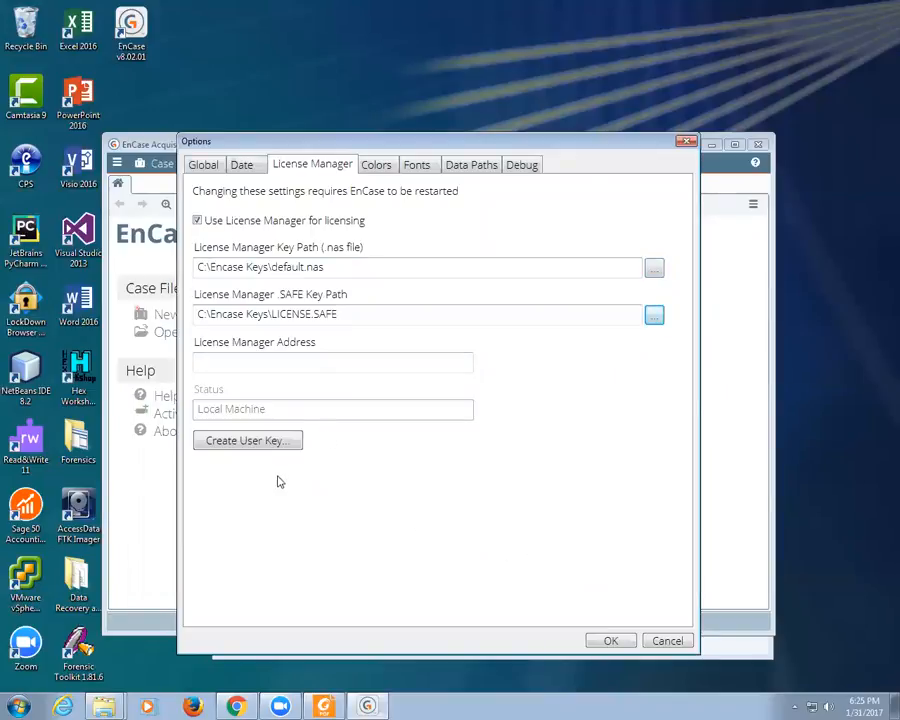
left_click(240, 362)
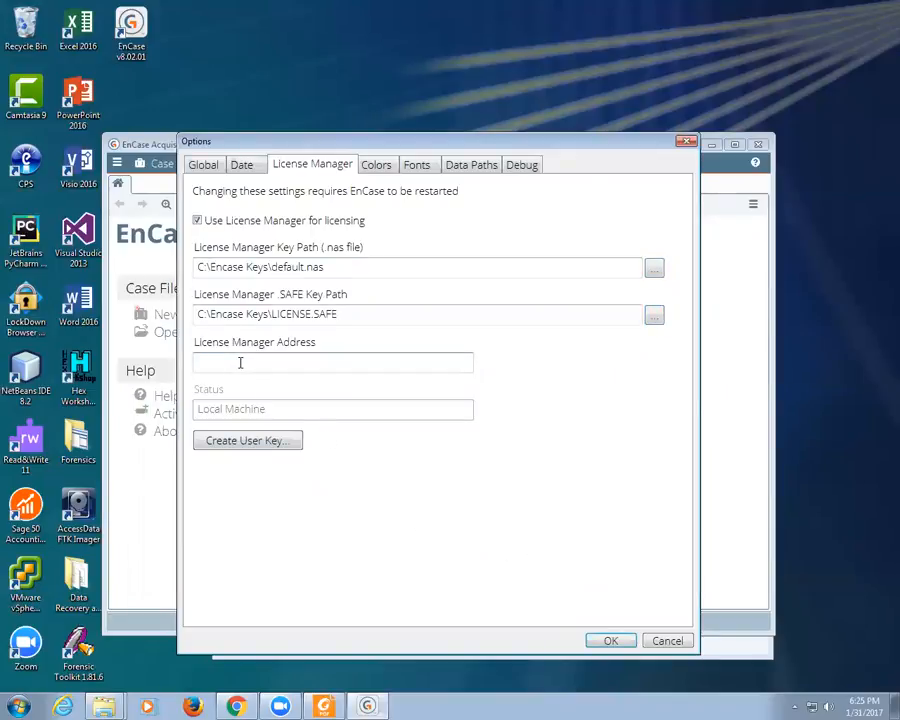
type("cm.cyber.rose.edu")
left_click(610, 640)
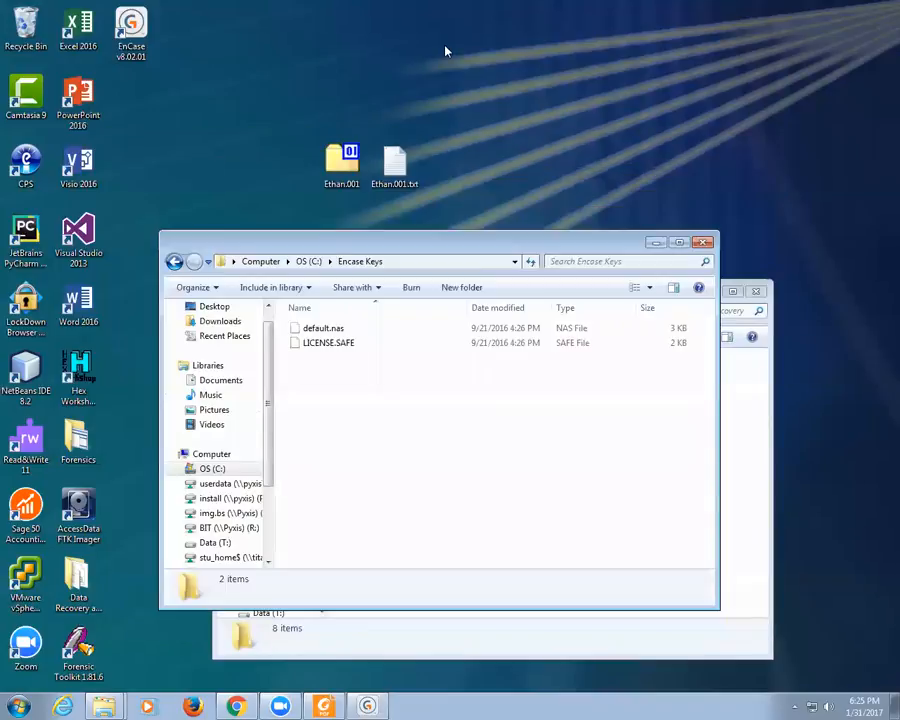
Step: Relaunch EnCase and verify the License Manager options report License Manager License Used
double_click(131, 30)
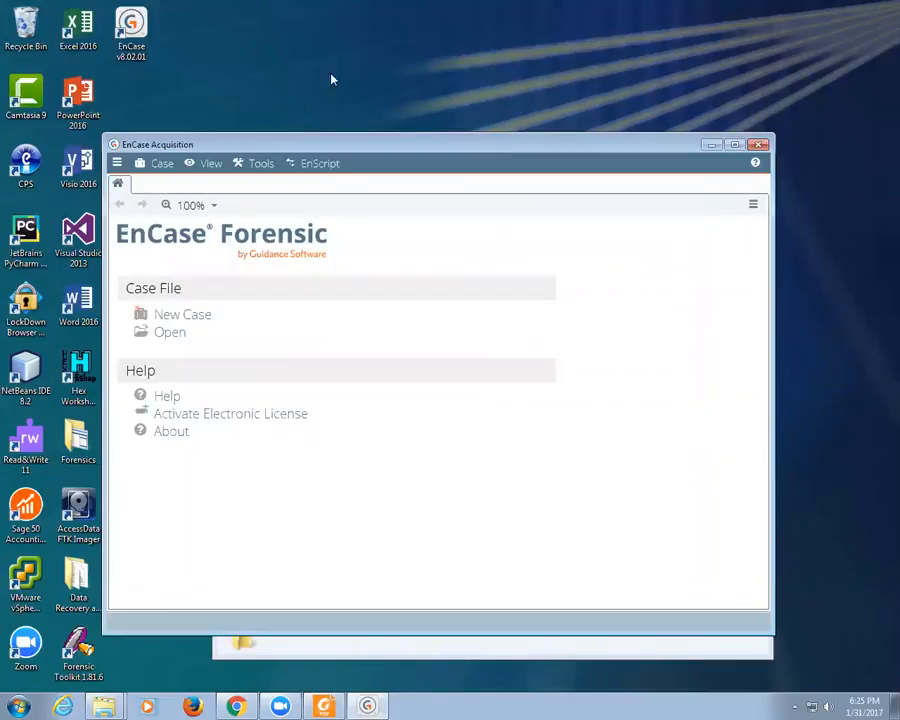
left_click(257, 168)
left_click(297, 327)
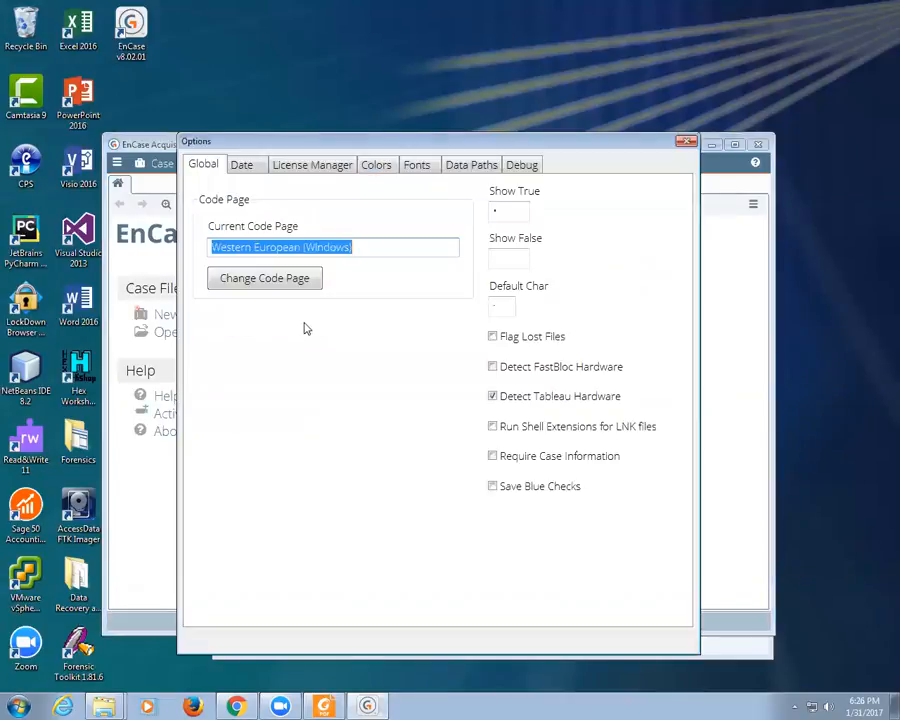
left_click(312, 165)
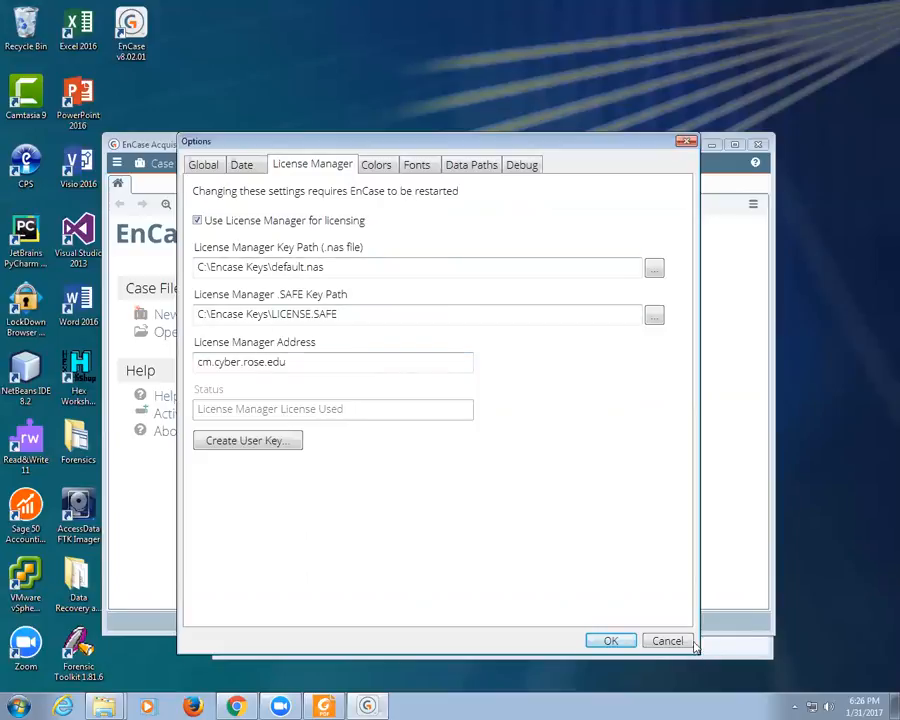
left_click(609, 640)
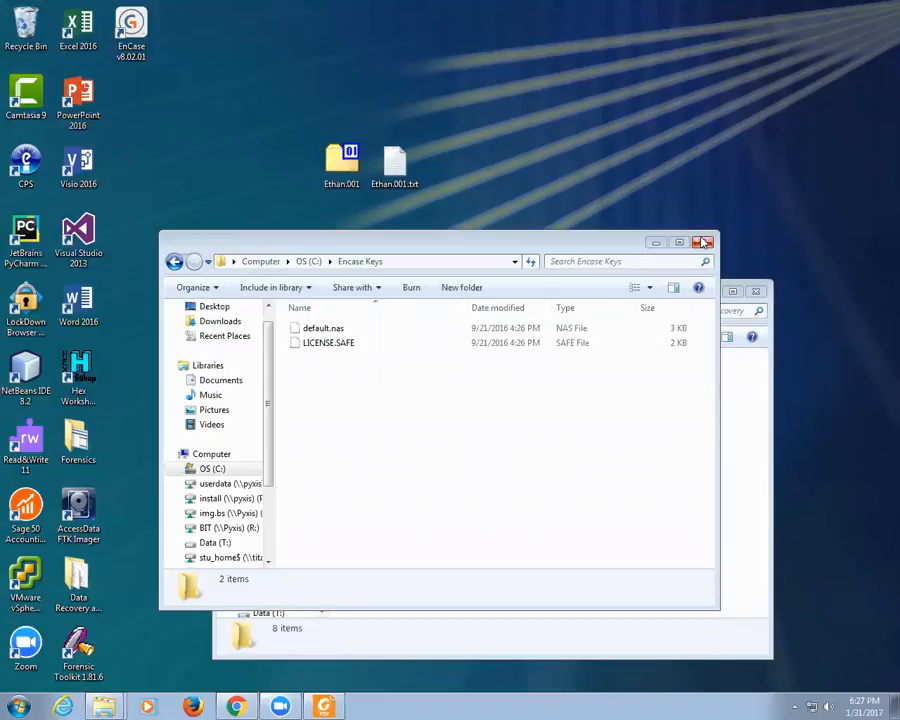
left_click(704, 242)
left_click(412, 527)
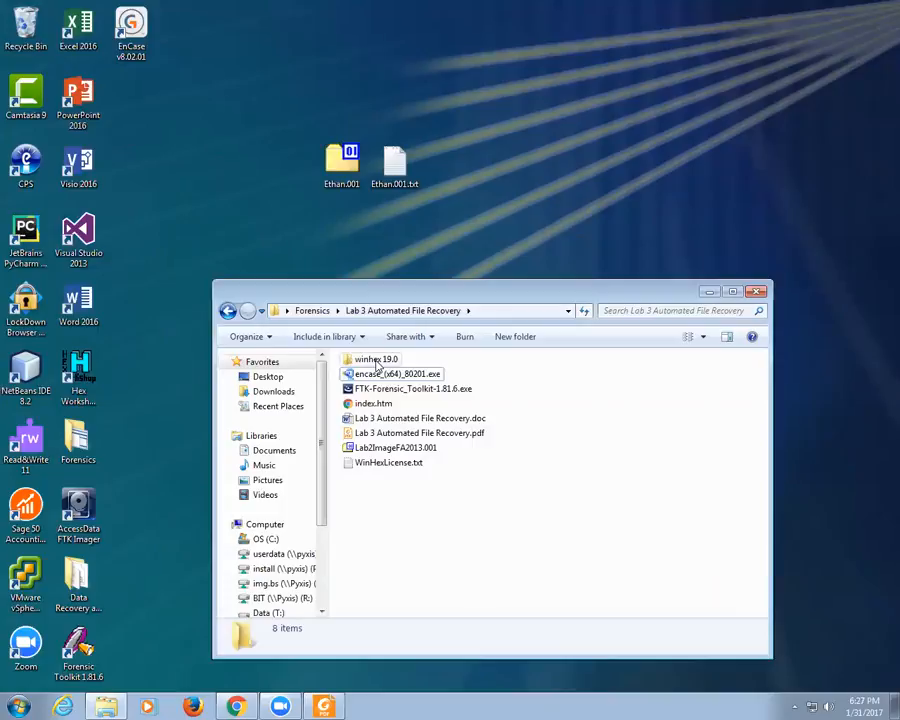
double_click(377, 362)
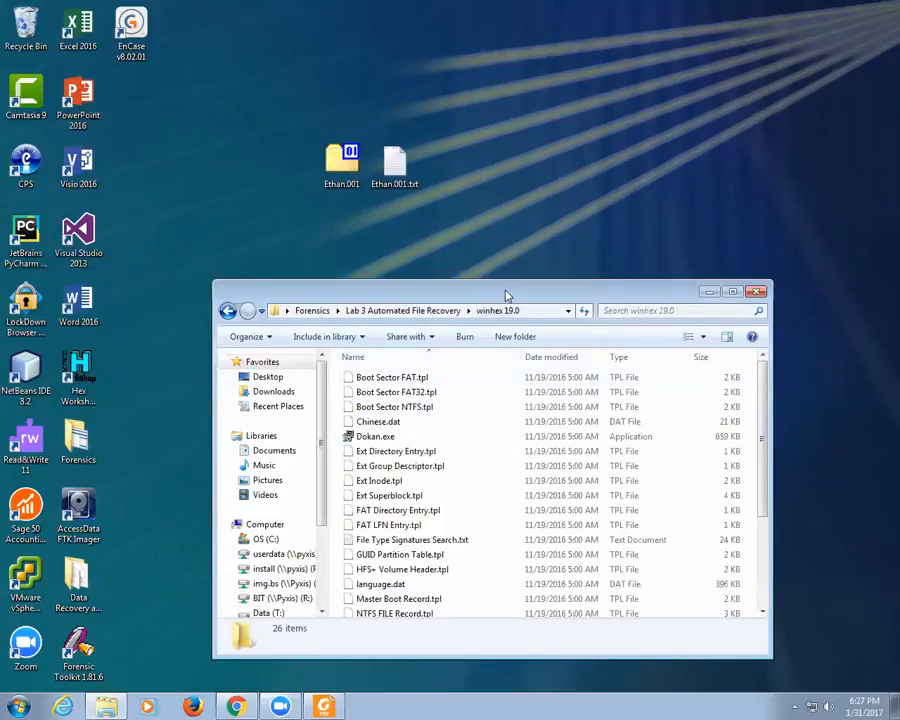
scroll(368, 508, "down", 3)
scroll(432, 476, "up", 1)
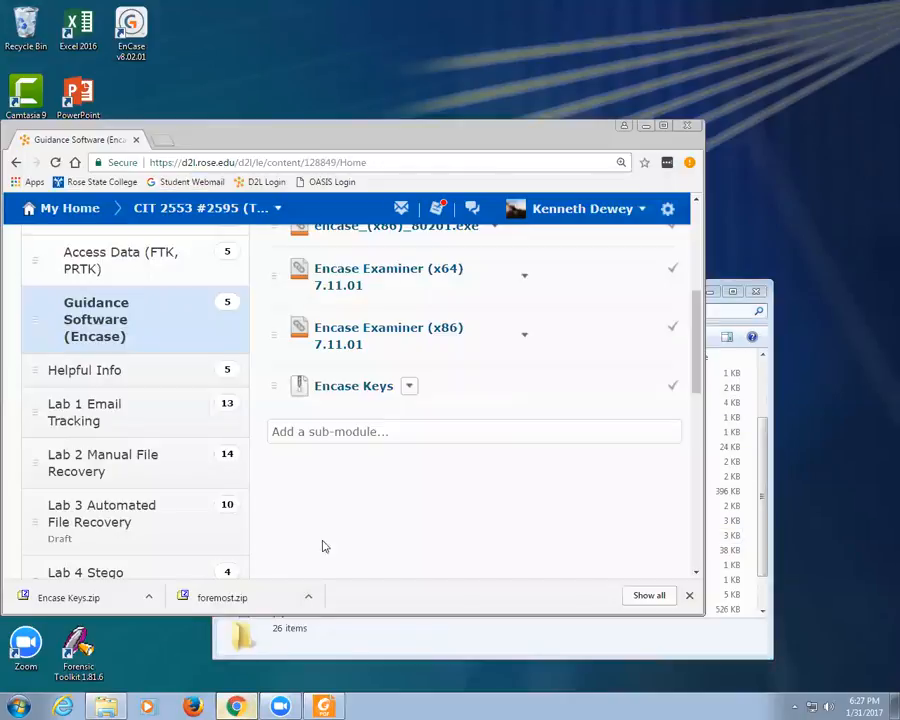
left_click(236, 707)
scroll(125, 315, "up", 3)
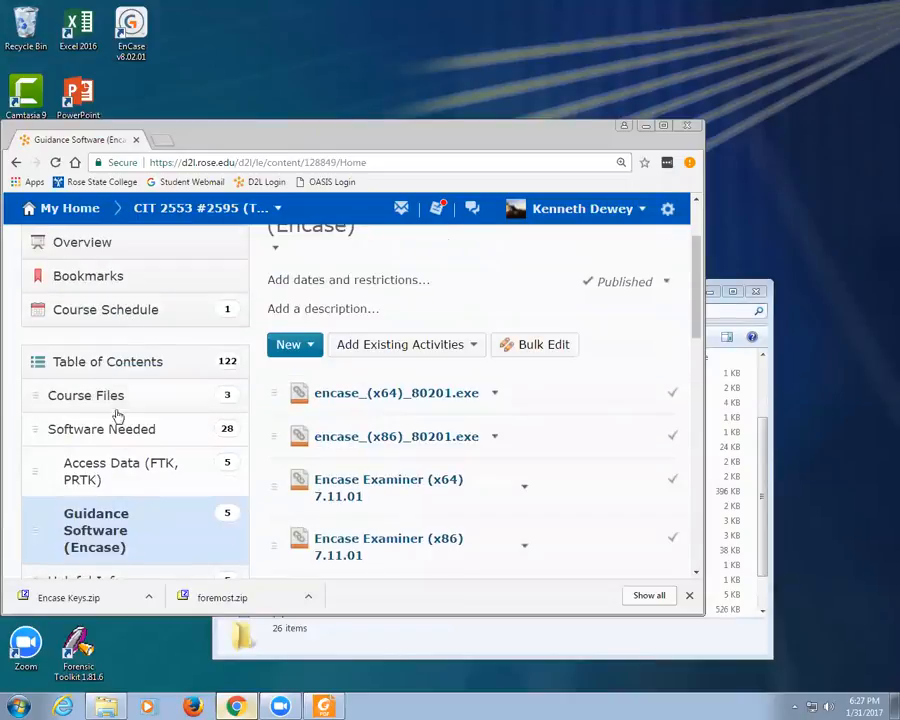
left_click(125, 437)
scroll(336, 440, "down", 5)
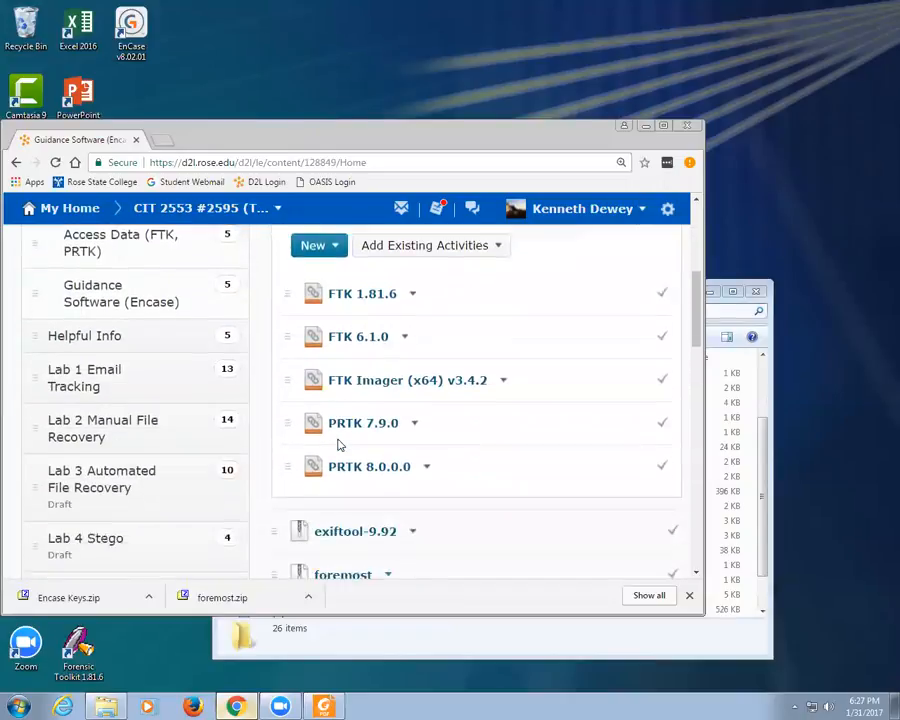
scroll(340, 442, "down", 8)
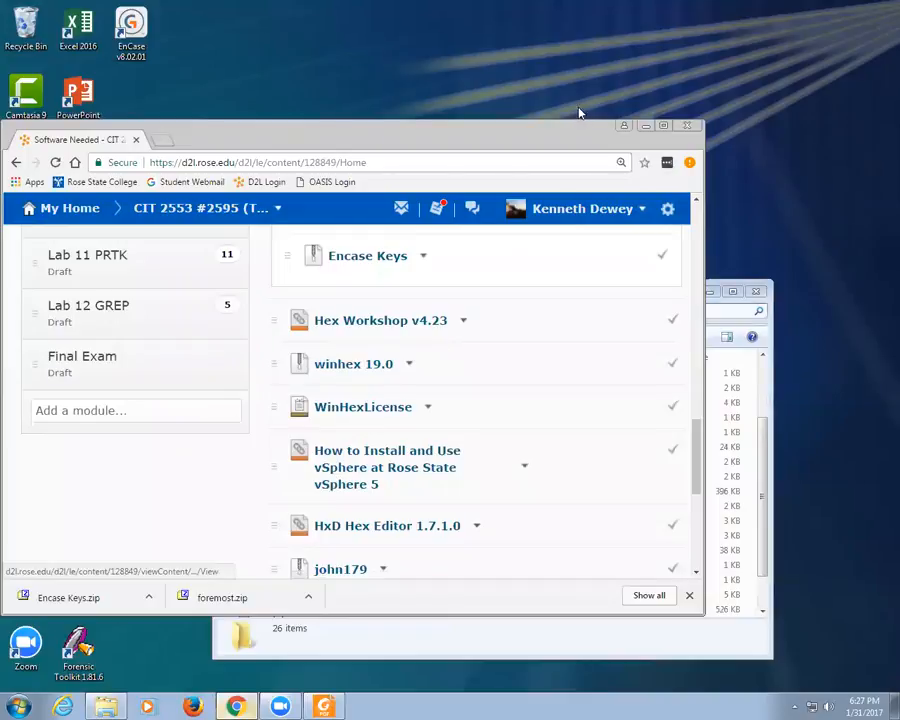
left_click(647, 127)
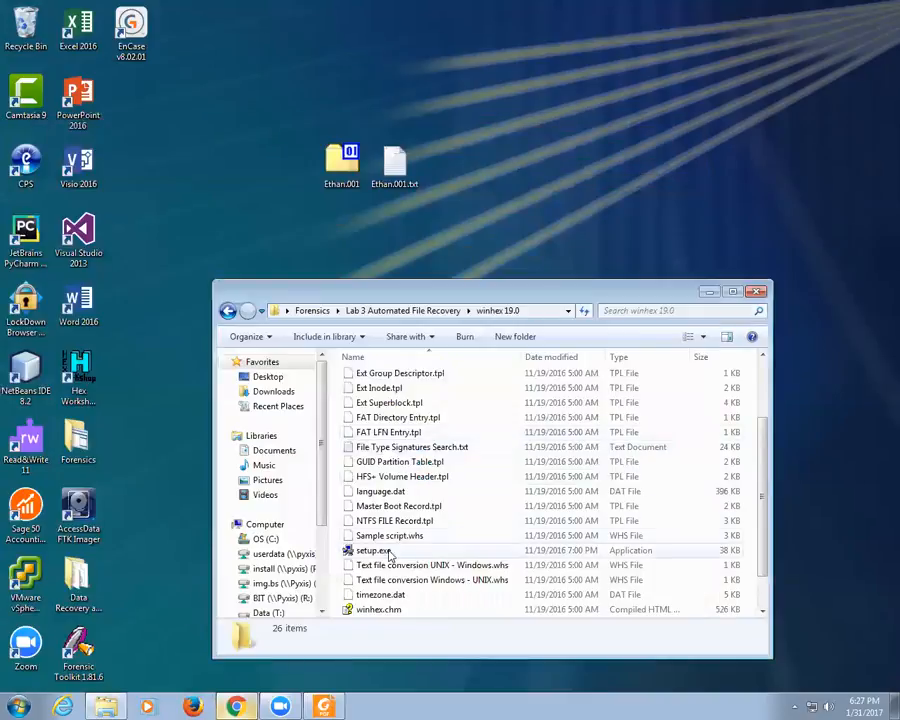
Step: Install WinHex 19.0 into the default program folder and start it
double_click(370, 551)
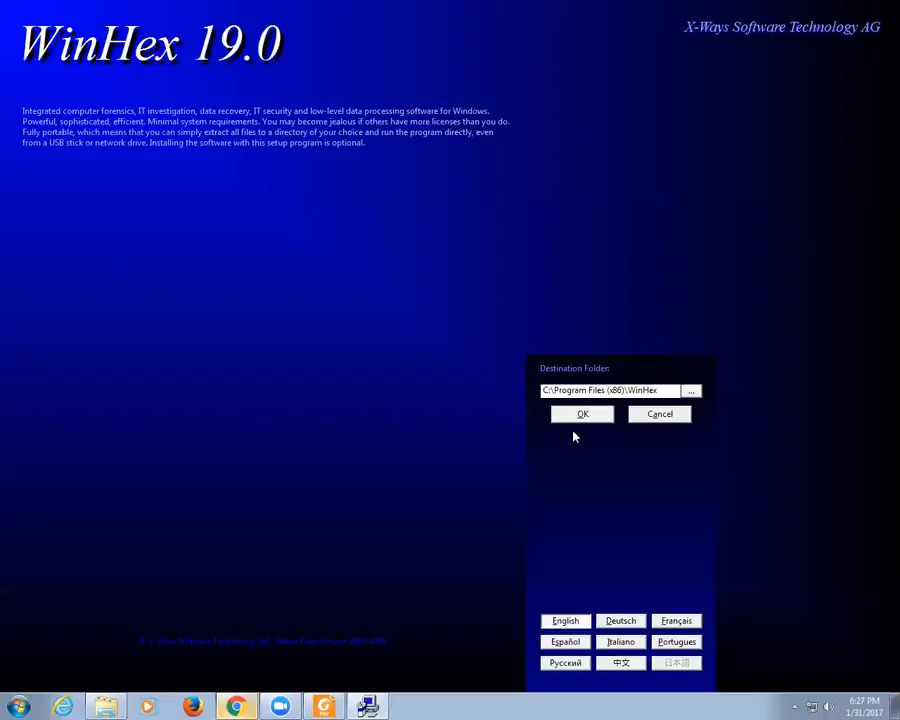
left_click(578, 415)
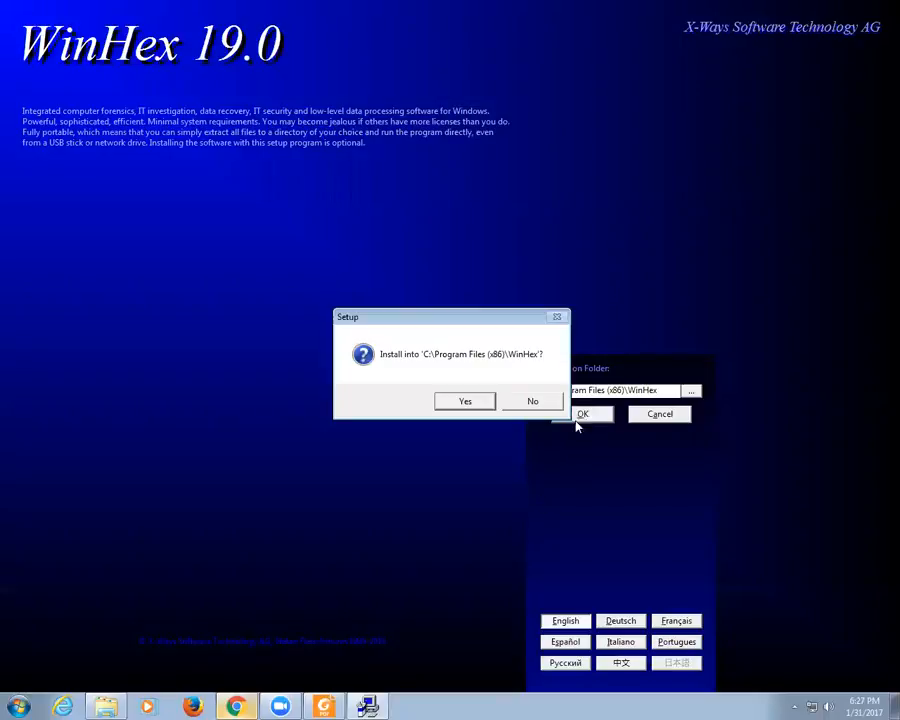
left_click(464, 400)
left_click(440, 403)
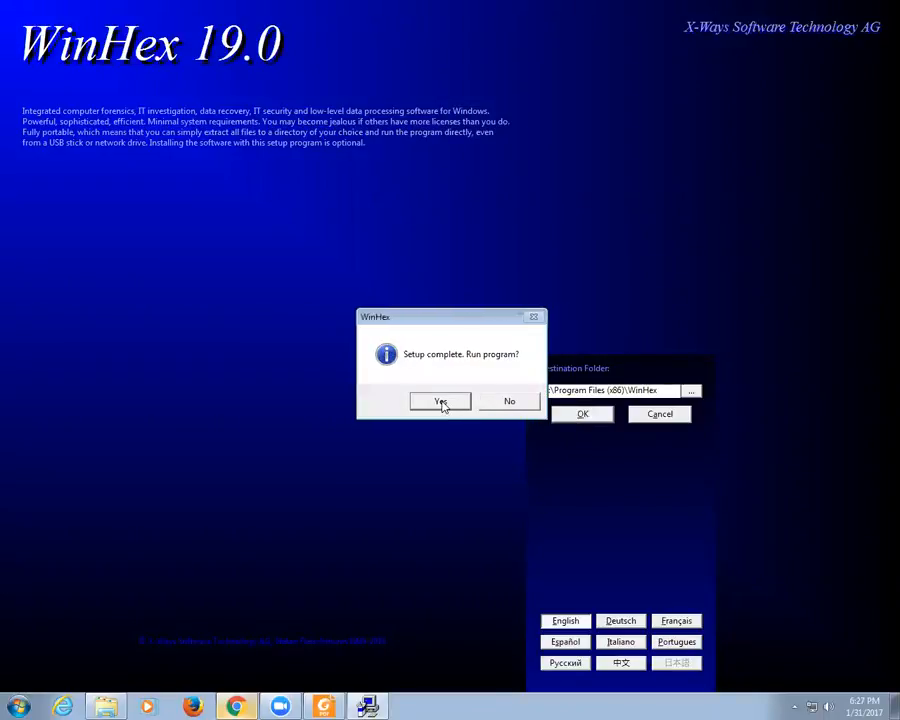
left_click(441, 401)
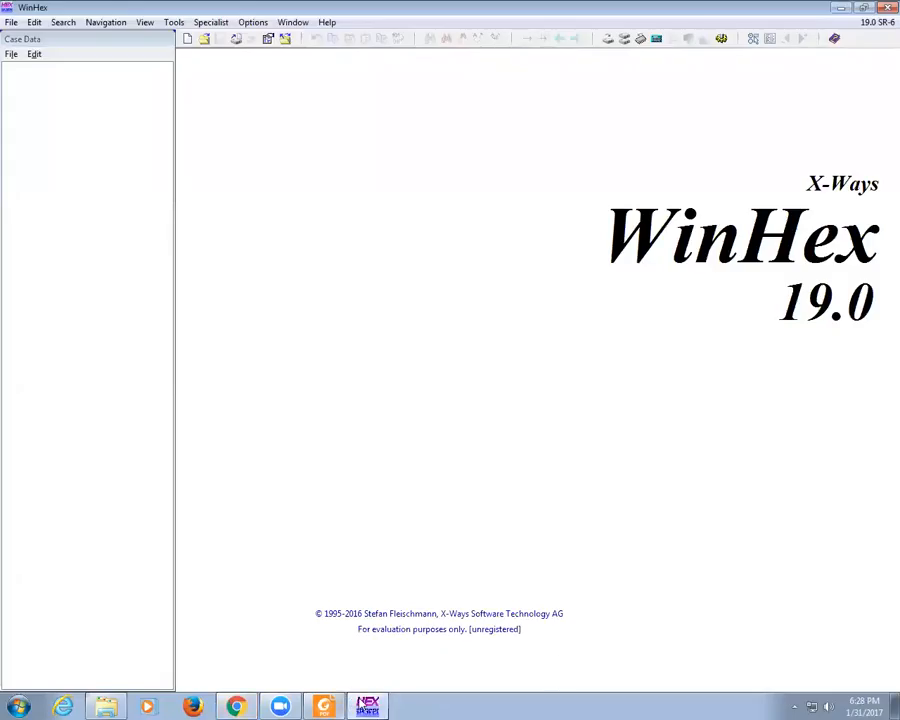
Step: Open WinHexLicense.txt in the Lab 3 Automated File Recovery folder and copy its six licence lines
left_click(106, 706)
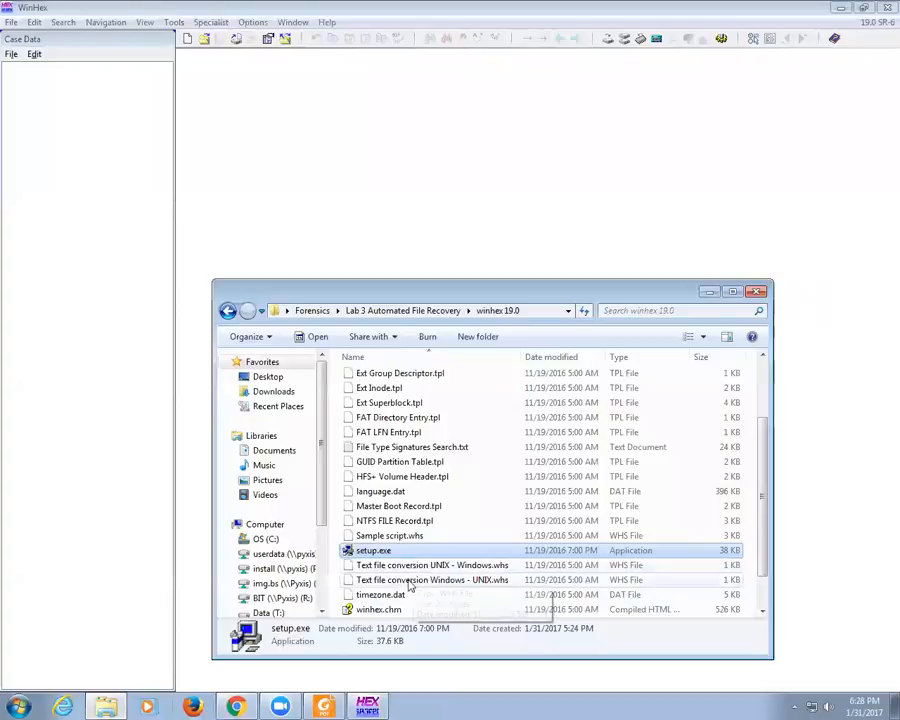
left_click(397, 310)
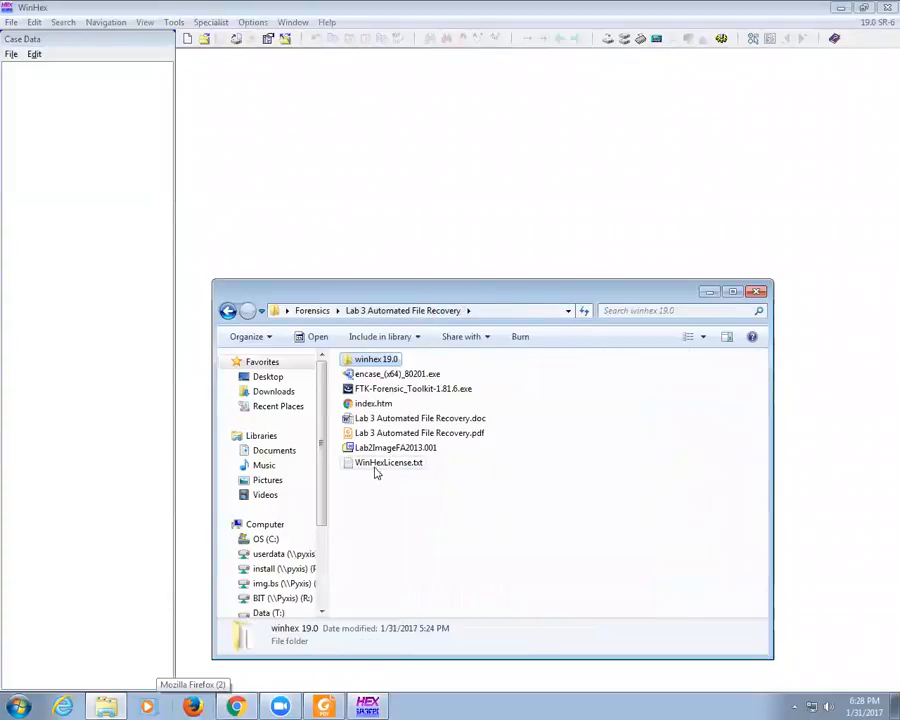
double_click(380, 462)
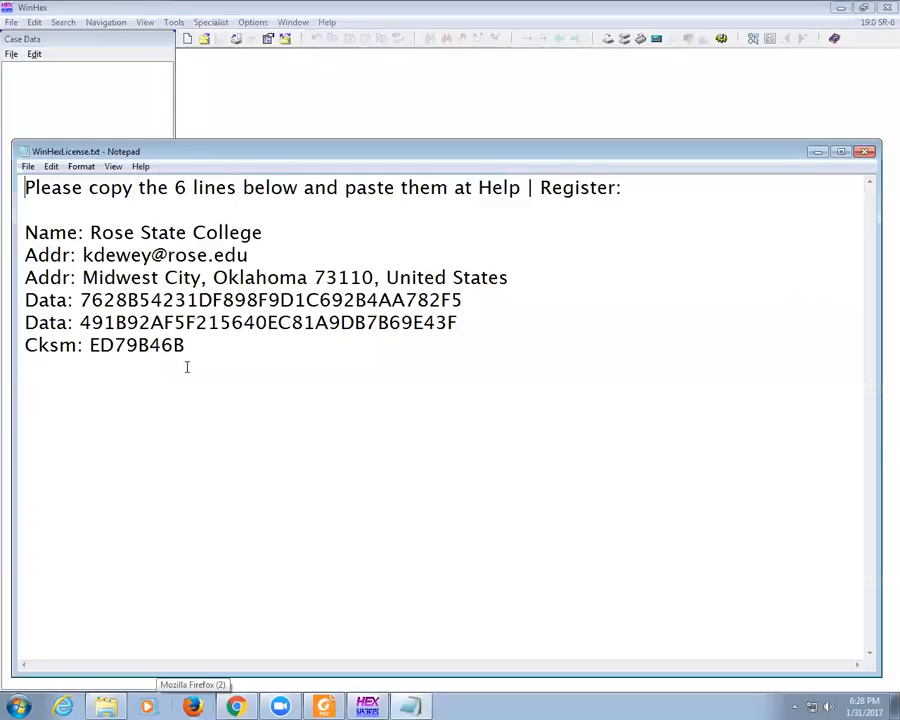
left_click_drag(191, 341, 7, 246)
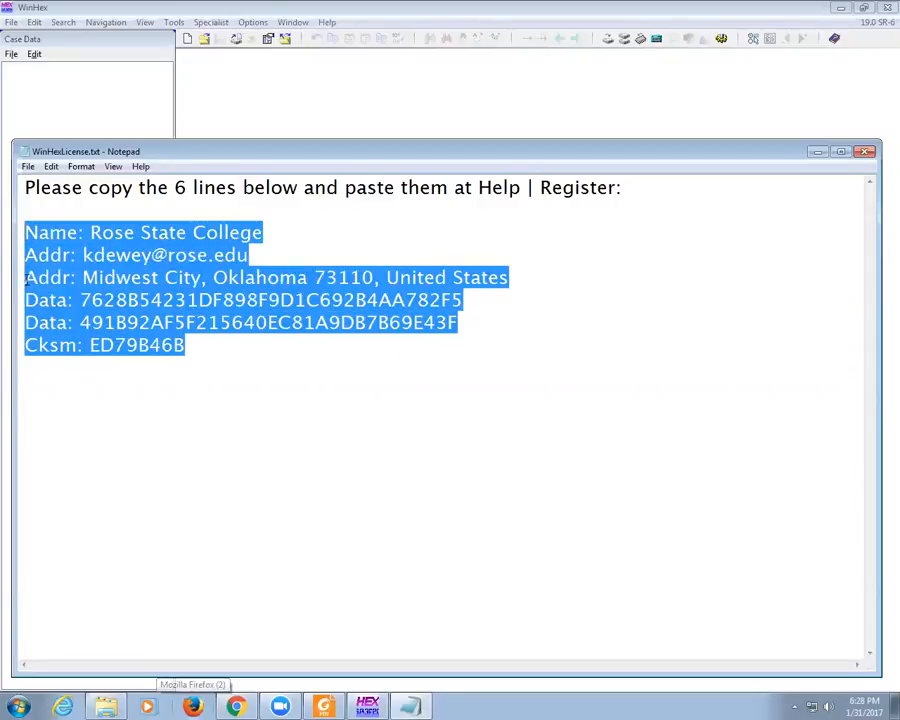
left_click(866, 153)
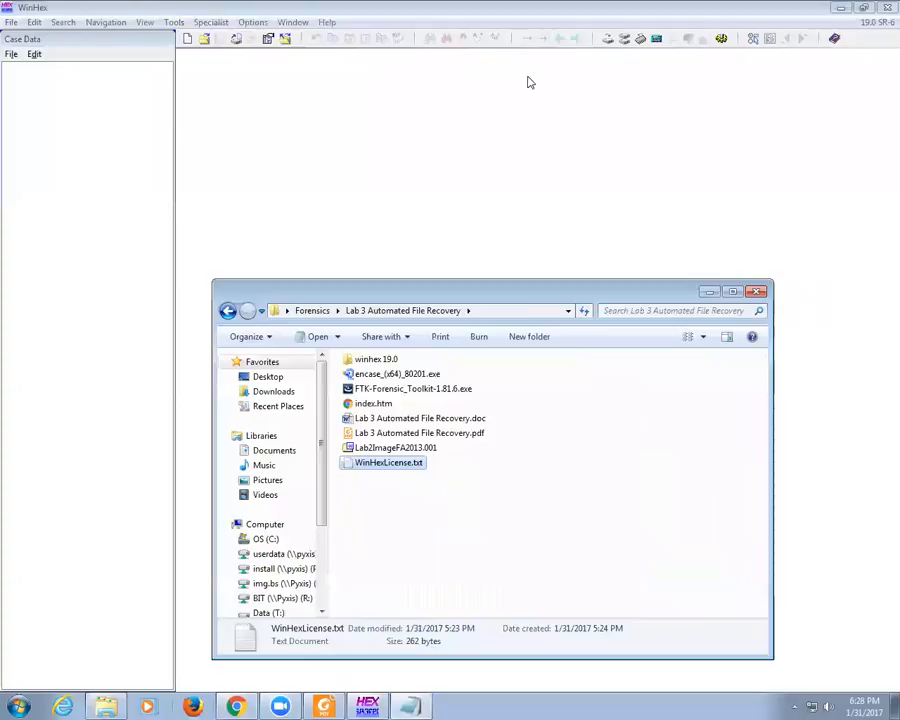
Step: Register WinHex via Help > Register with the pasted licence codes, then shrink its window
left_click(327, 22)
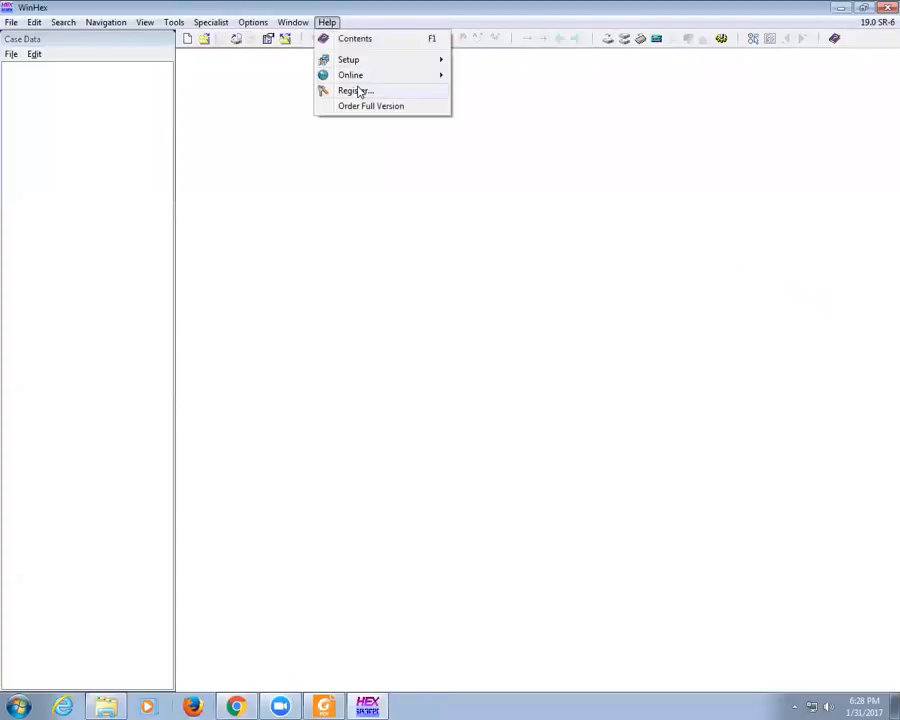
left_click(358, 90)
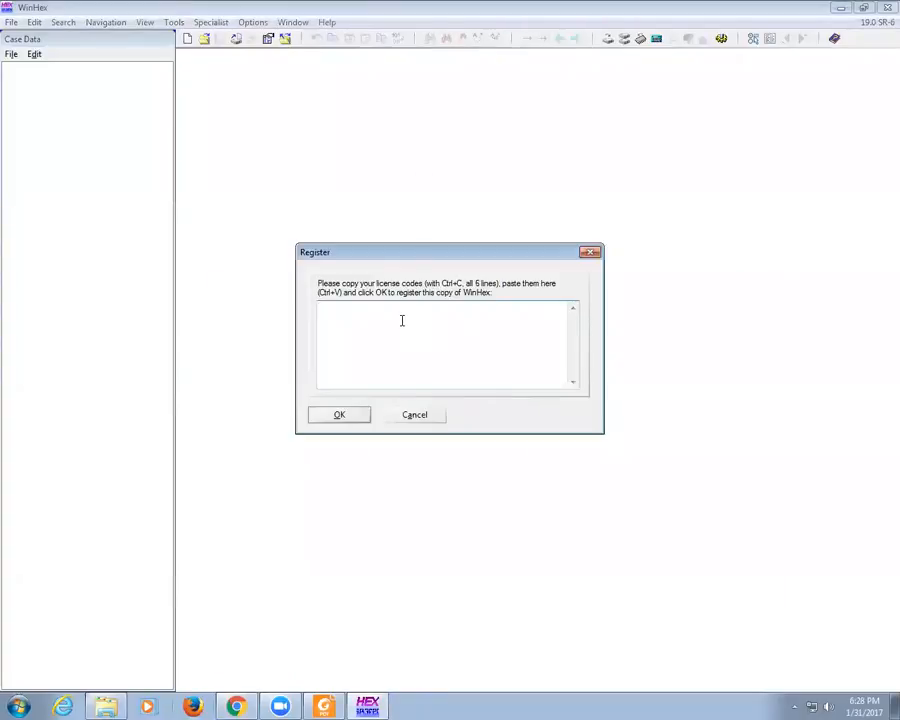
key("ctrl+v")
left_click(340, 414)
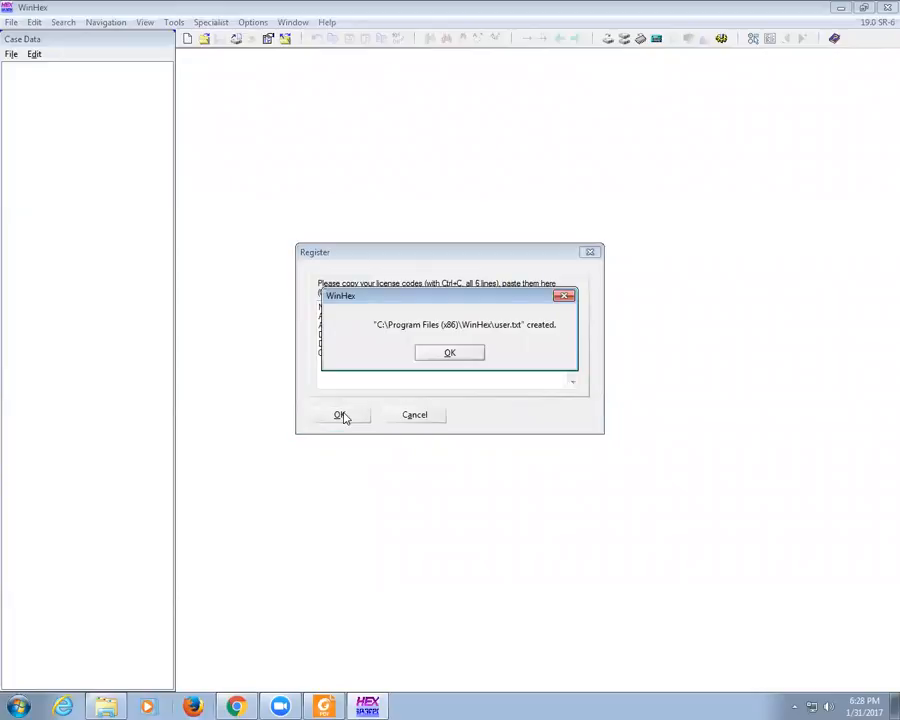
left_click(452, 354)
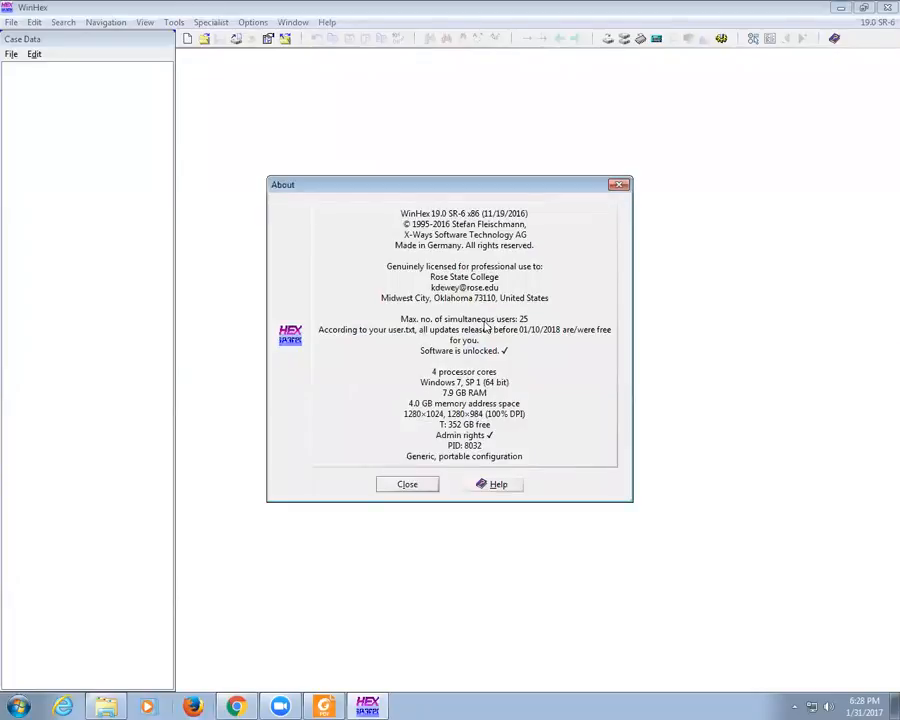
left_click(408, 484)
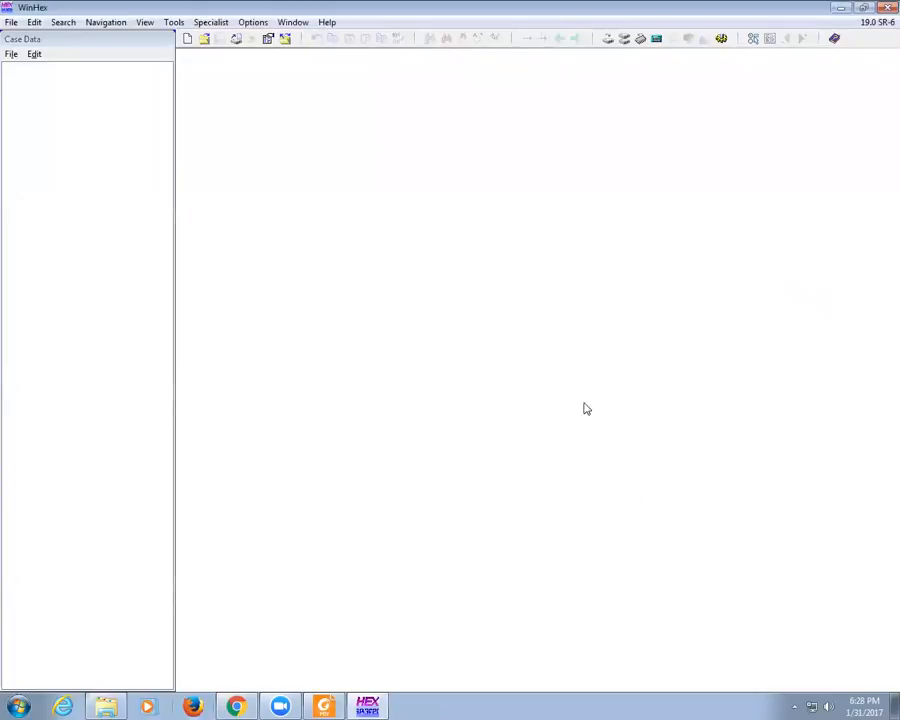
double_click(253, 12)
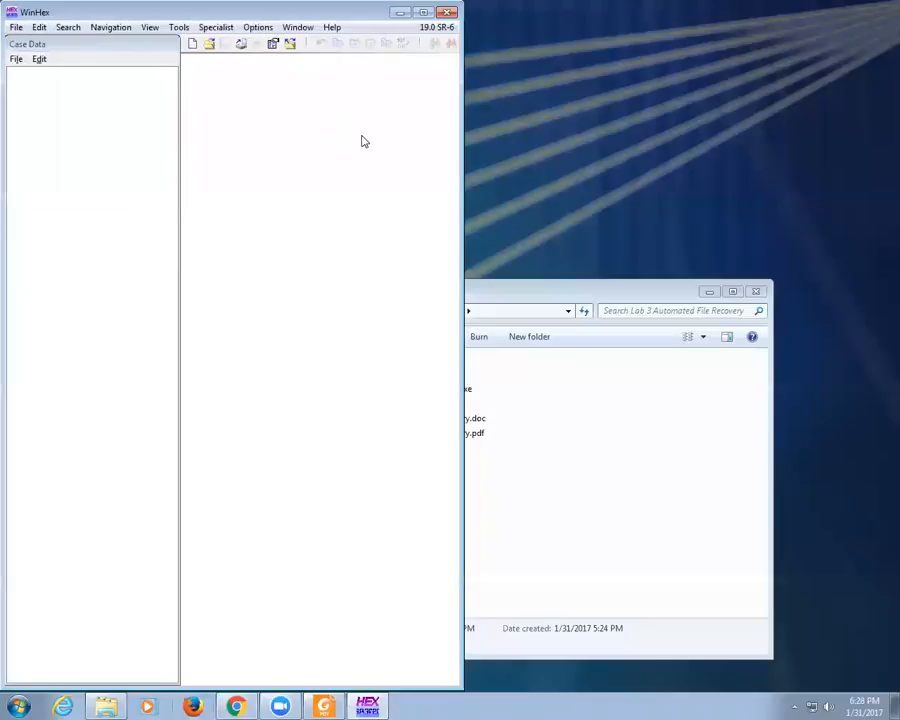
left_click_drag(187, 8, 357, 105)
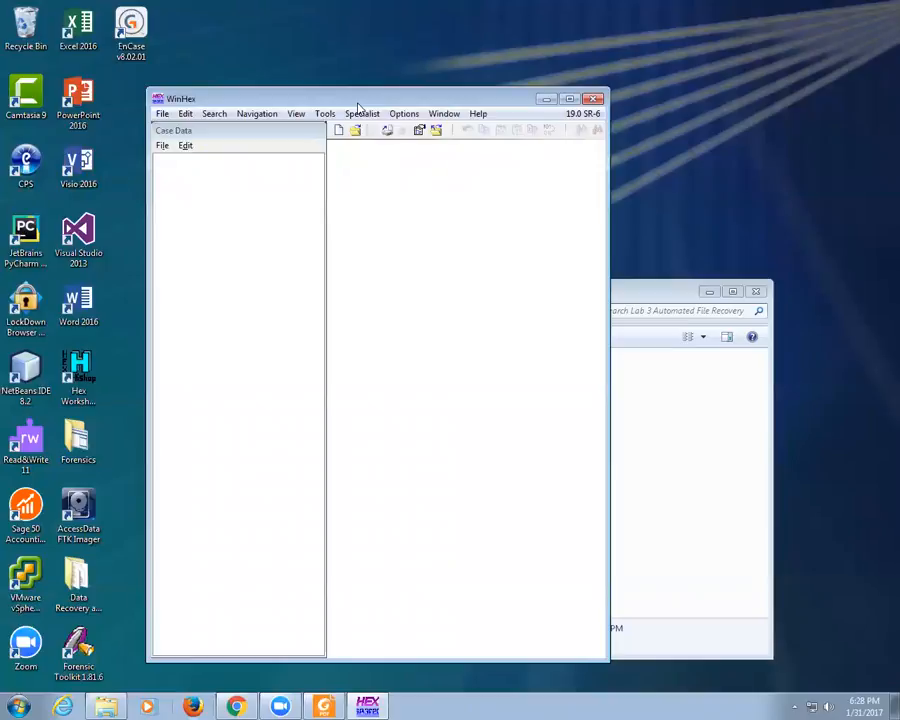
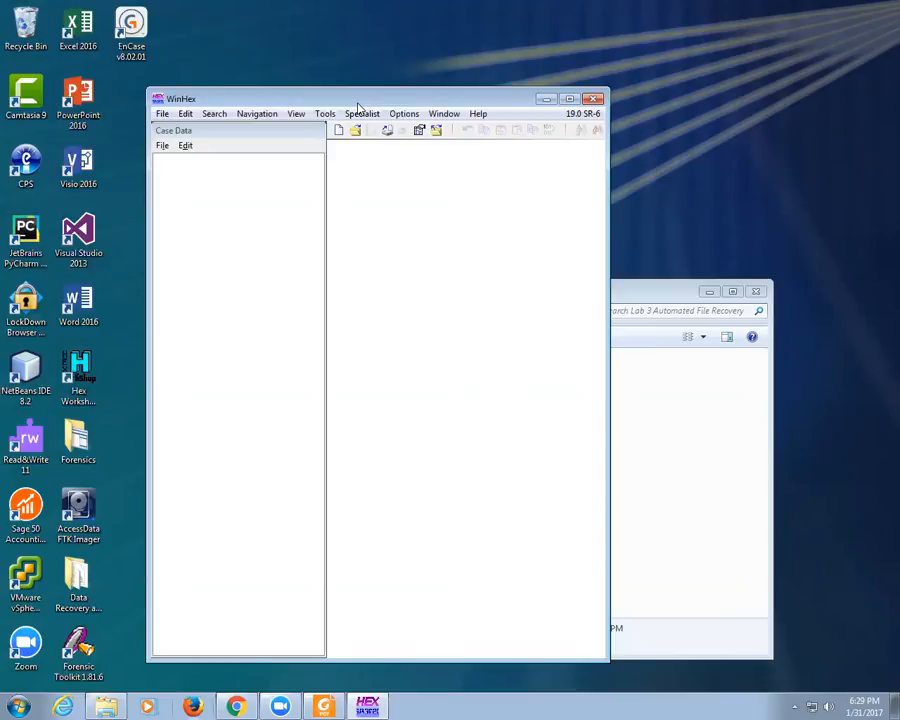
Step: Open Lab2ImageFA2013.001 from Desktop > Forensics > Lab 3 Automated File Recovery
left_click(162, 113)
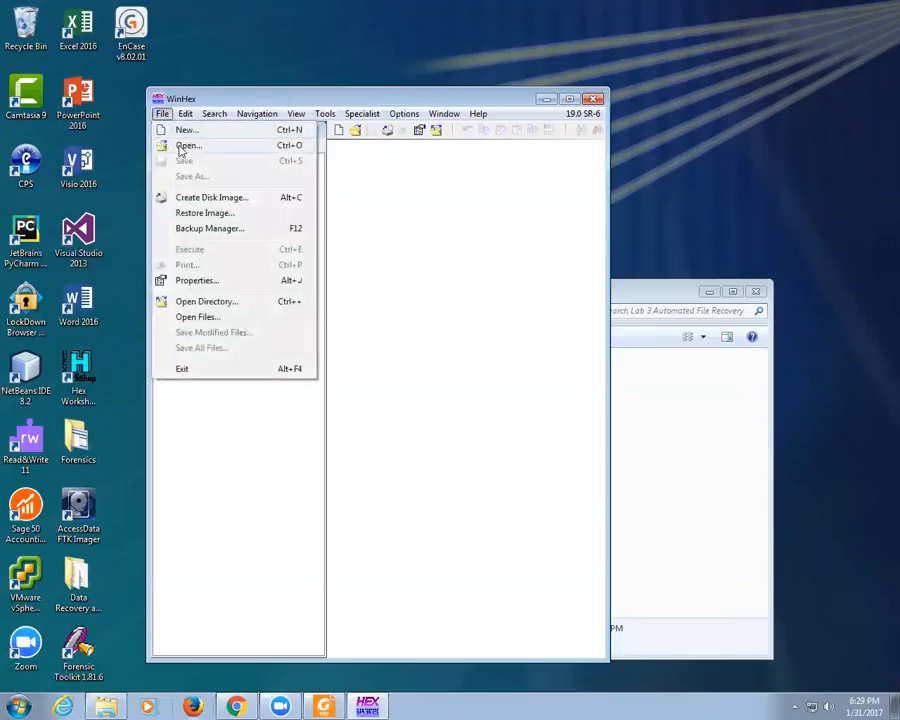
left_click(187, 146)
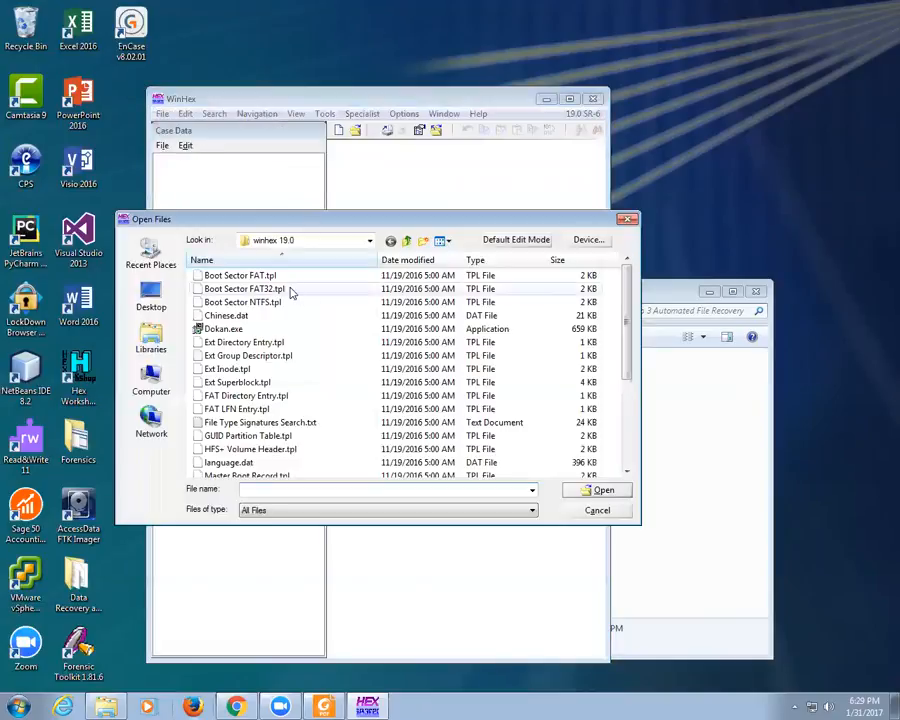
left_click(152, 298)
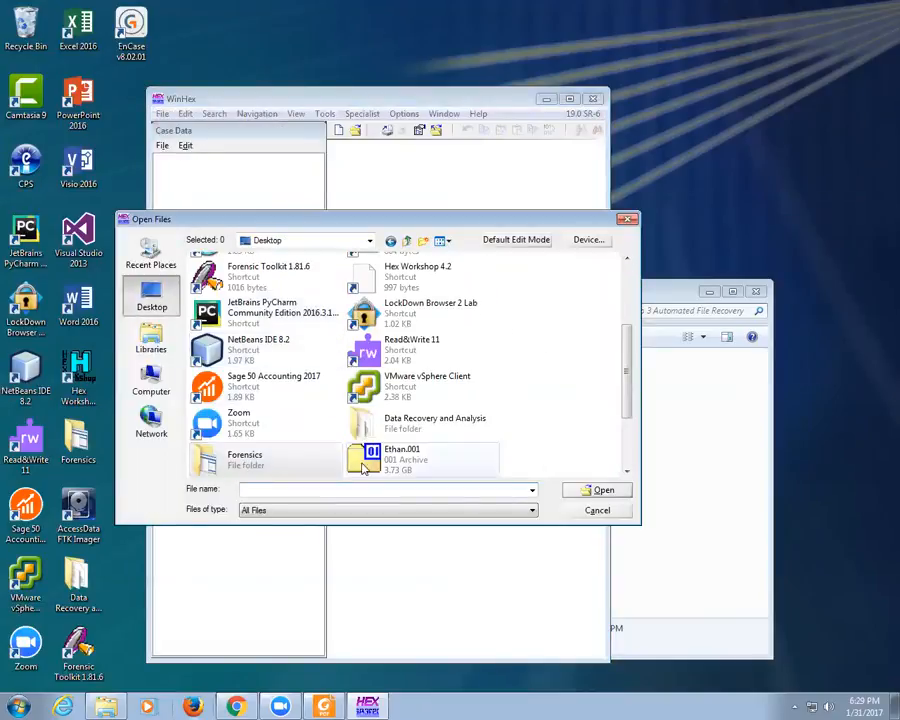
double_click(259, 474)
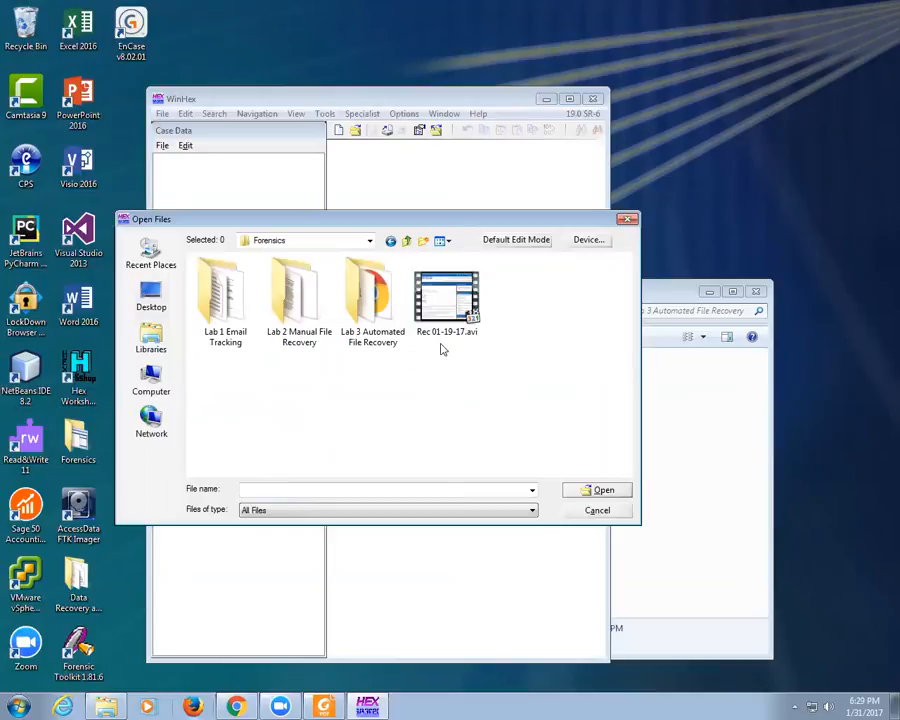
double_click(366, 310)
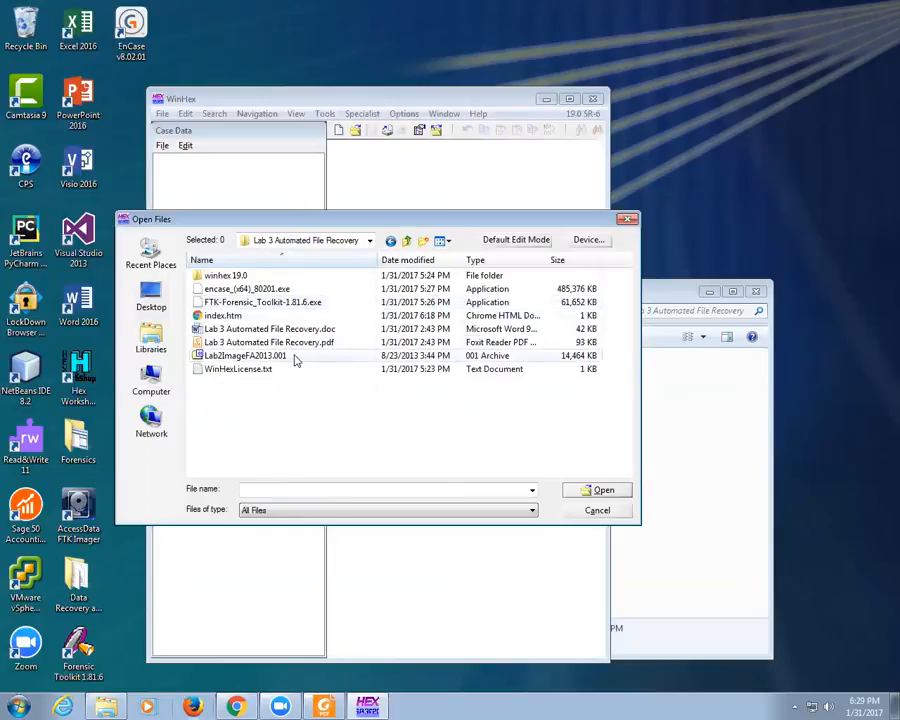
double_click(245, 356)
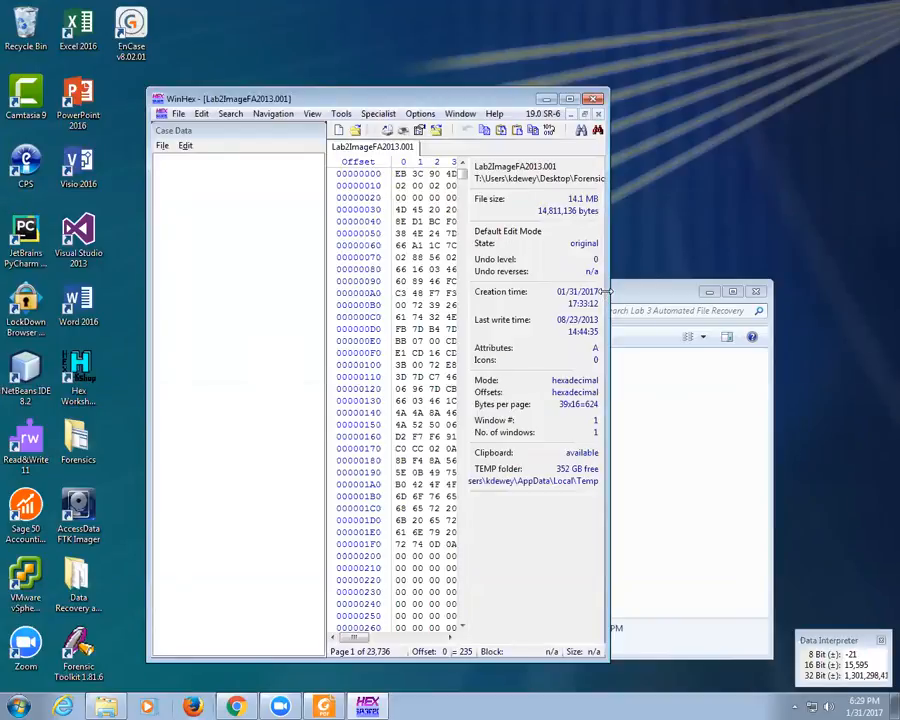
Step: Widen and reposition the window, narrowing the Case Data pane so every hex column shows
left_click_drag(607, 291, 845, 291)
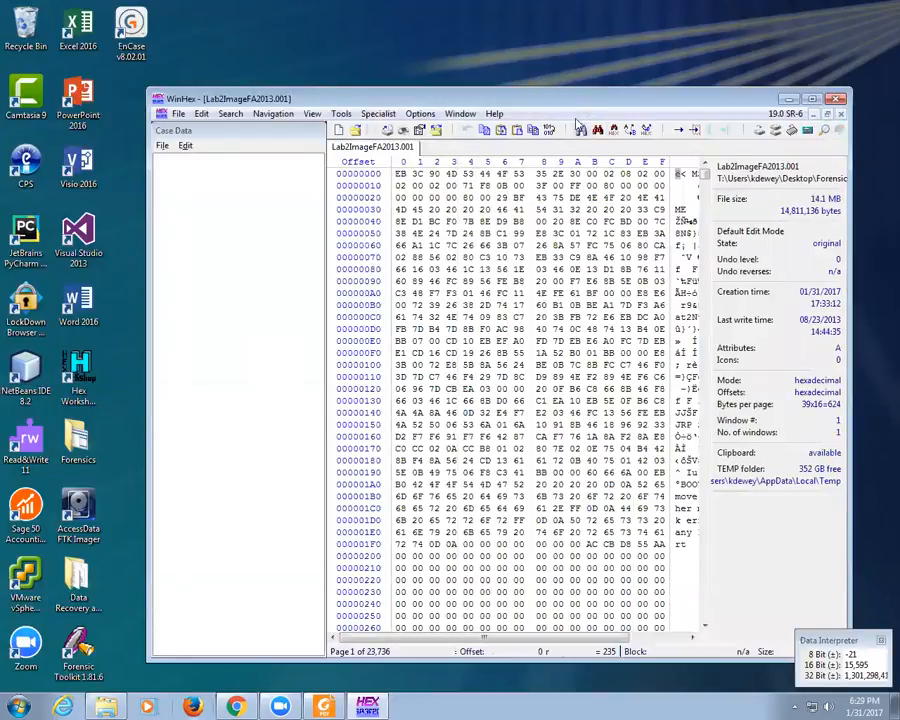
left_click_drag(562, 102, 489, 77)
left_click_drag(250, 195, 157, 205)
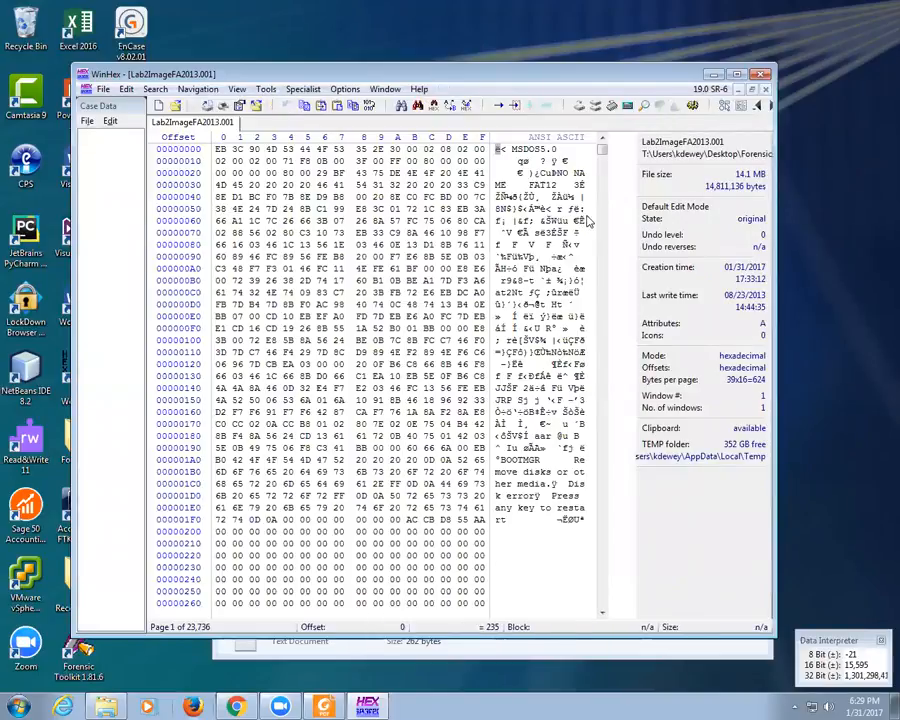
Step: Start Tools > Disk Tools > File Recovery by Type and acknowledge the notice
left_click(265, 90)
mouse_move(280, 122)
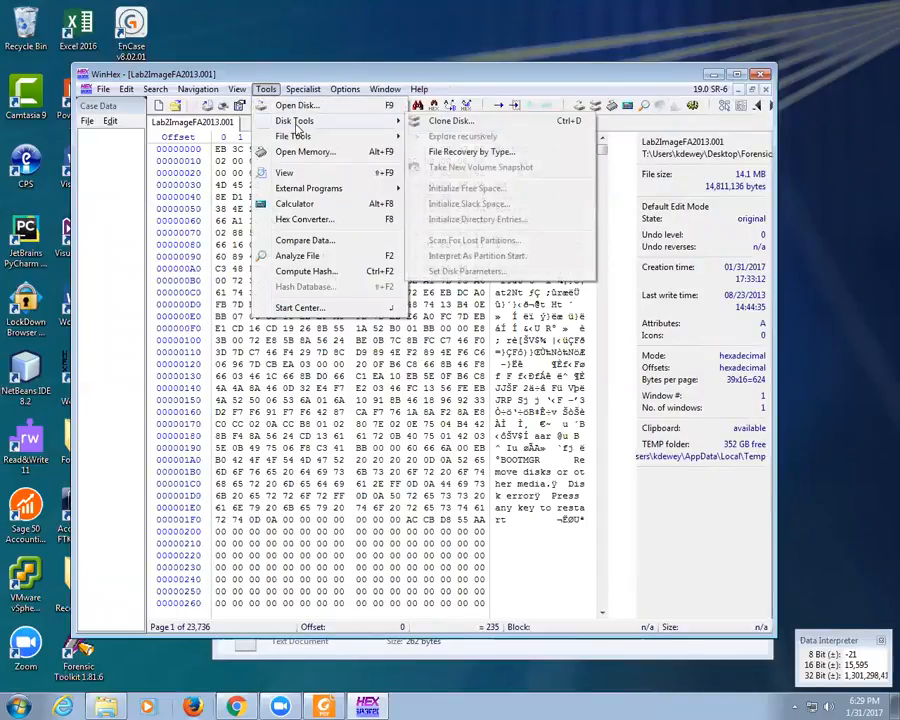
left_click(470, 152)
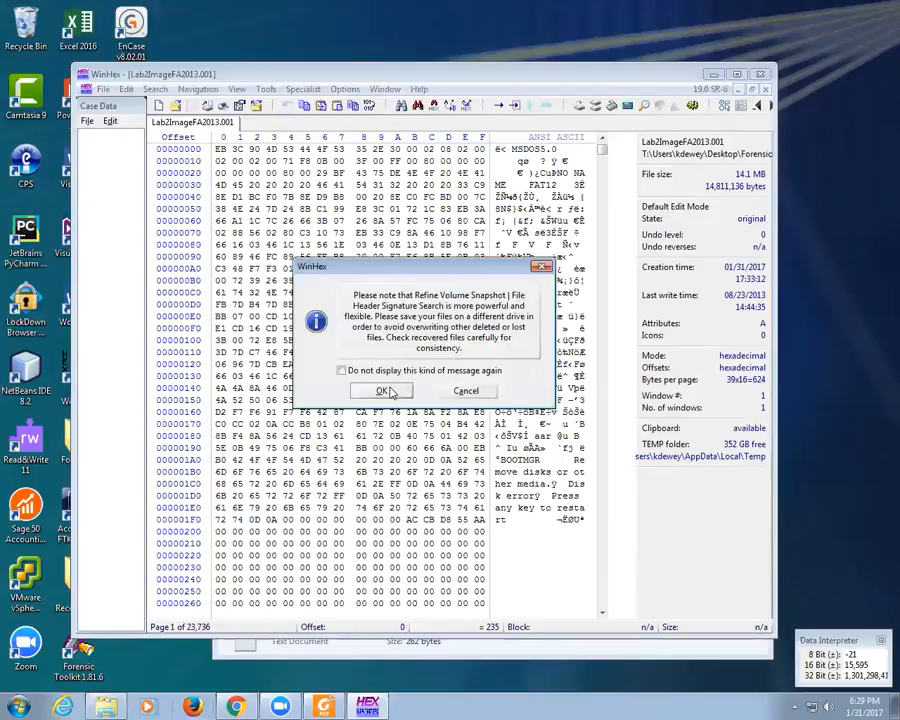
left_click(385, 391)
Step: Include JPEG, PNG, GIF, TIFF, Bitmap, JPEG (Base64) and PNG (Base64) picture types
left_click(217, 212)
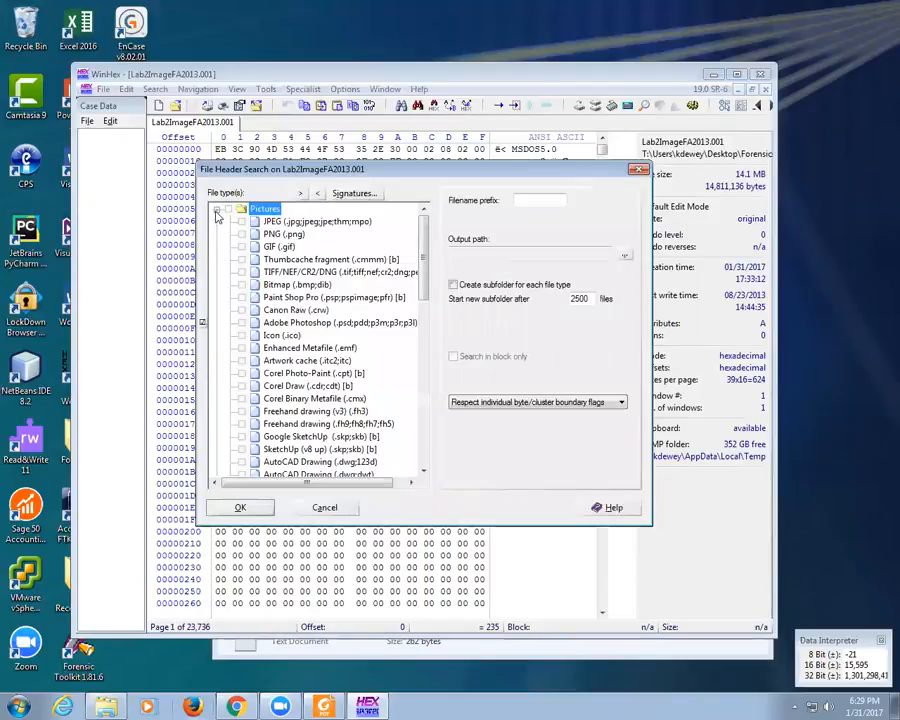
left_click(241, 221)
left_click(241, 234)
left_click(241, 246)
left_click(241, 272)
left_click(241, 284)
scroll(247, 362, "down", 1)
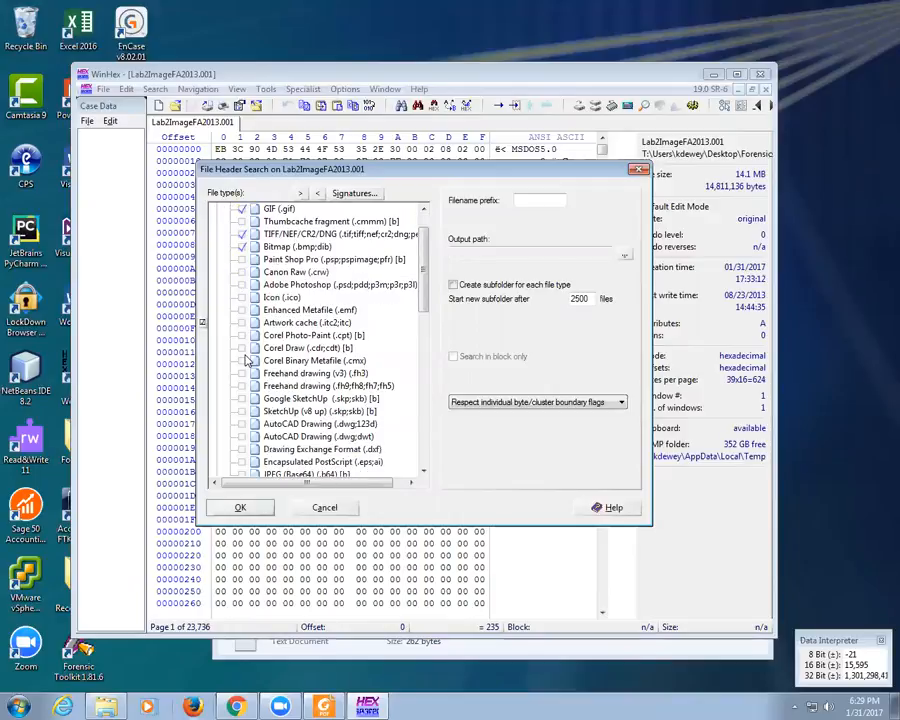
scroll(247, 362, "down", 3)
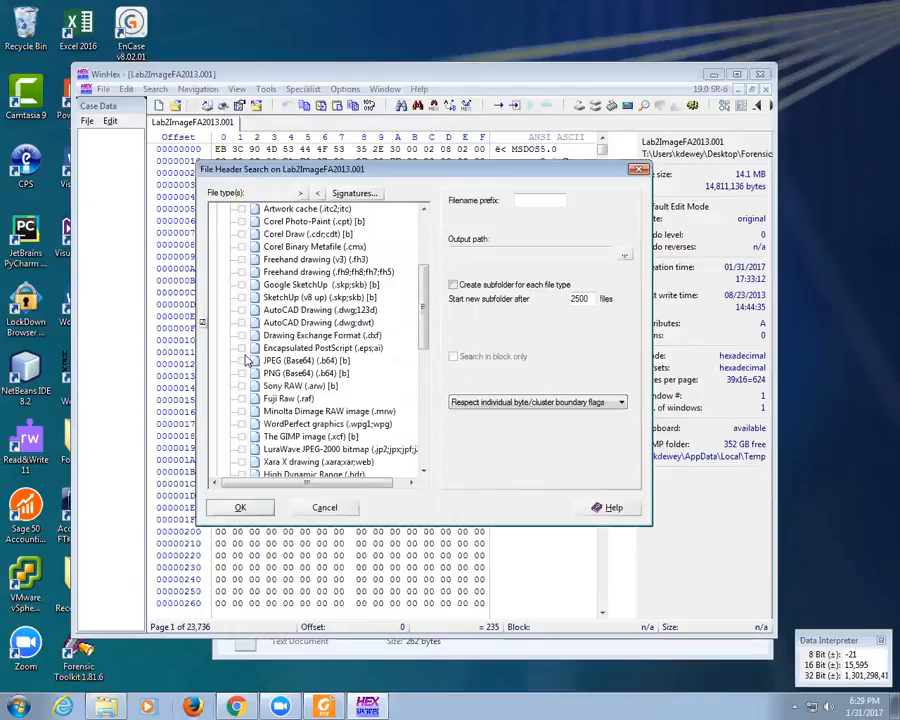
left_click(241, 361)
left_click(242, 373)
scroll(243, 396, "down", 1)
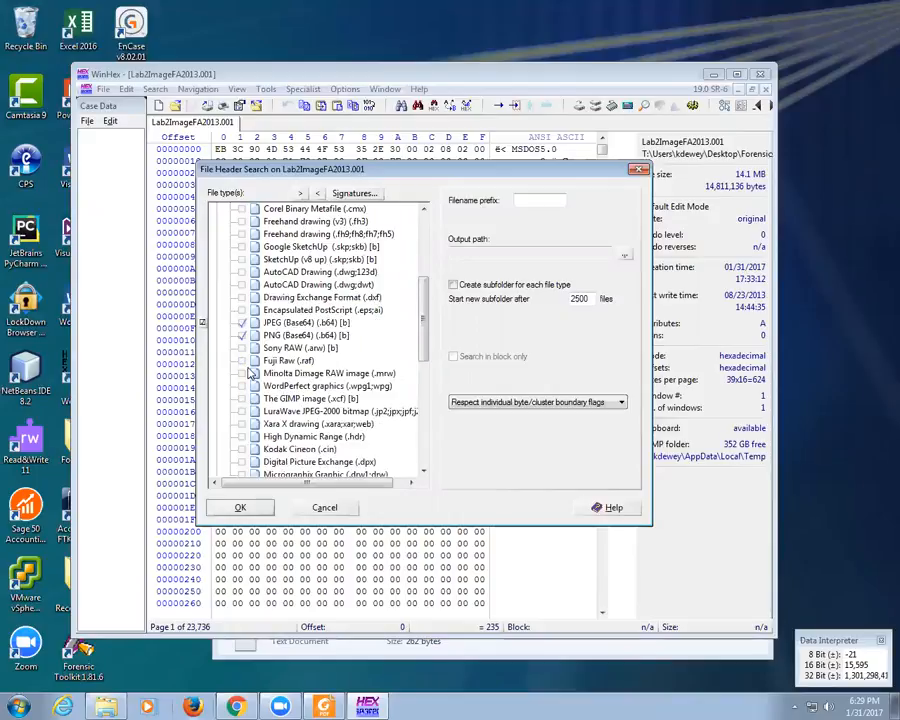
scroll(250, 372, "down", 4)
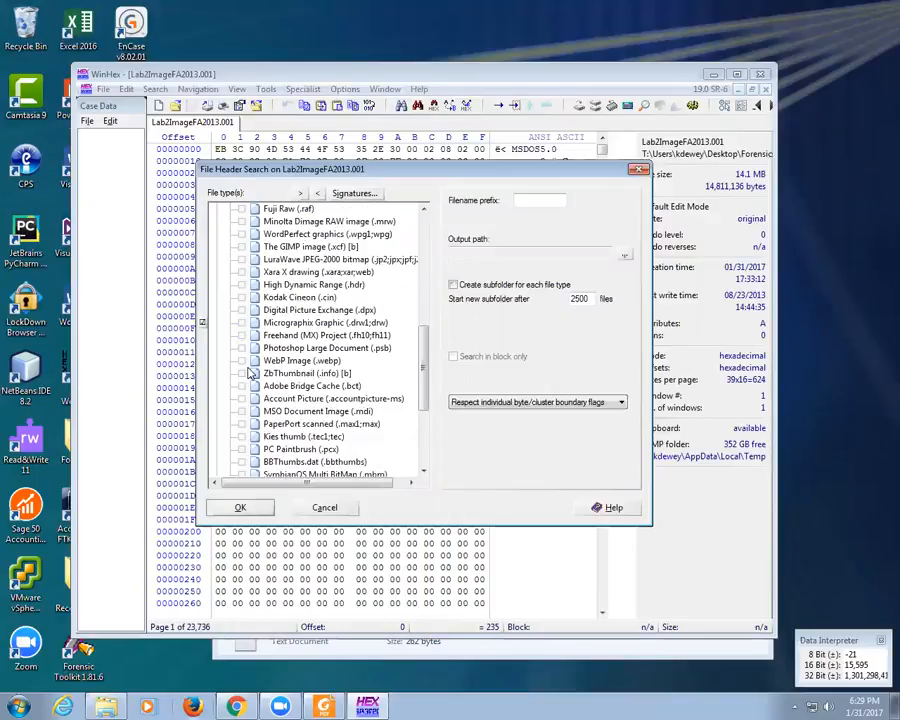
scroll(250, 372, "up", 9)
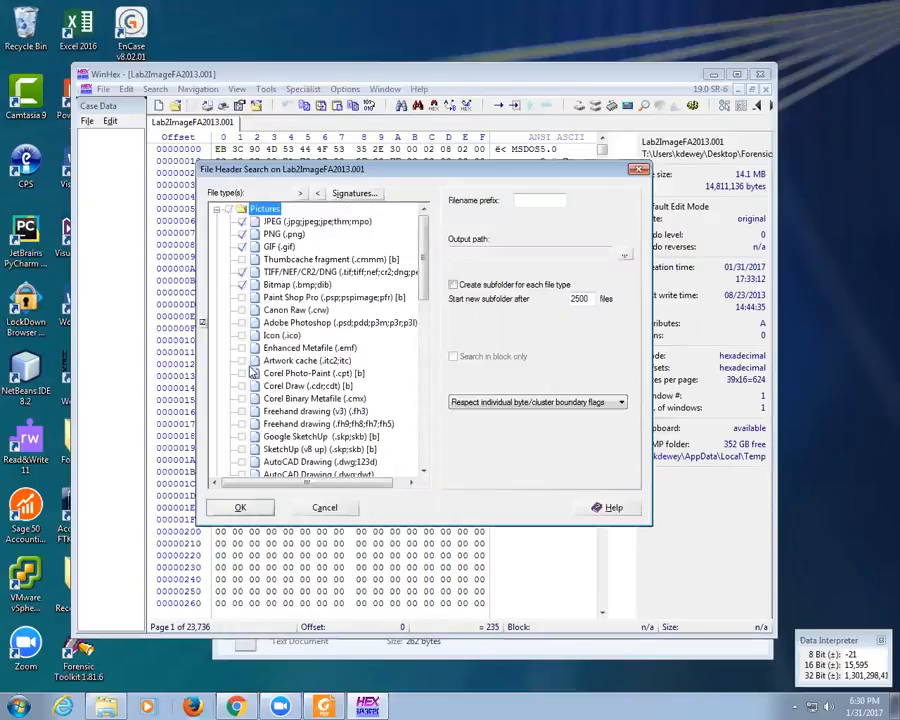
left_click(217, 209)
Step: Include Adobe Acrobat, PDF (Base64), MS Office/OLE2 and MS Office 2007+ document types
left_click(217, 221)
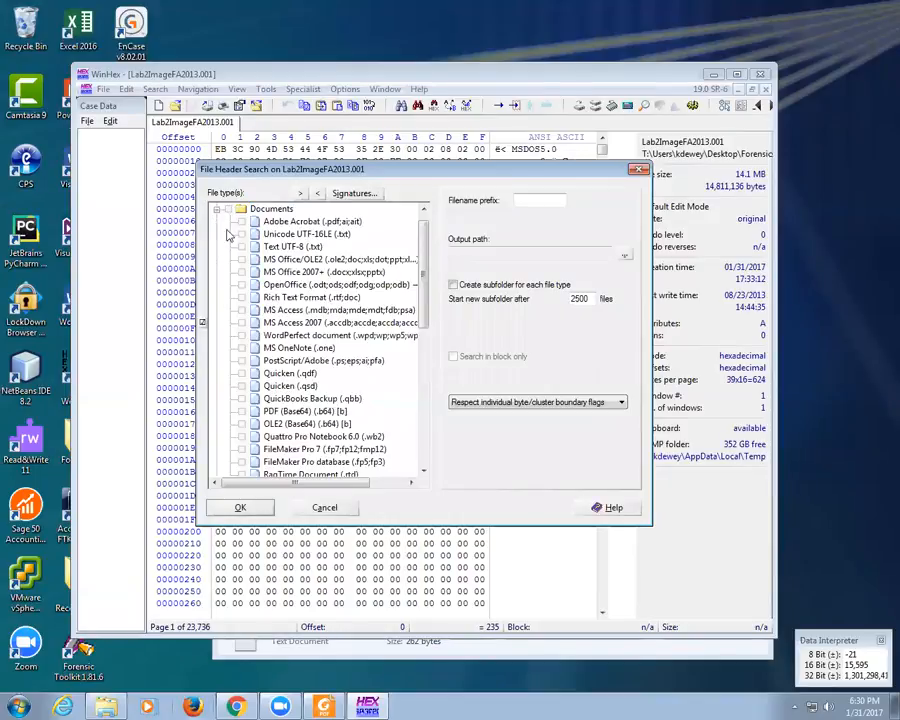
left_click(241, 221)
left_click(242, 411)
left_click(242, 273)
left_click(242, 259)
scroll(340, 357, "down", 3)
scroll(340, 356, "down", 4)
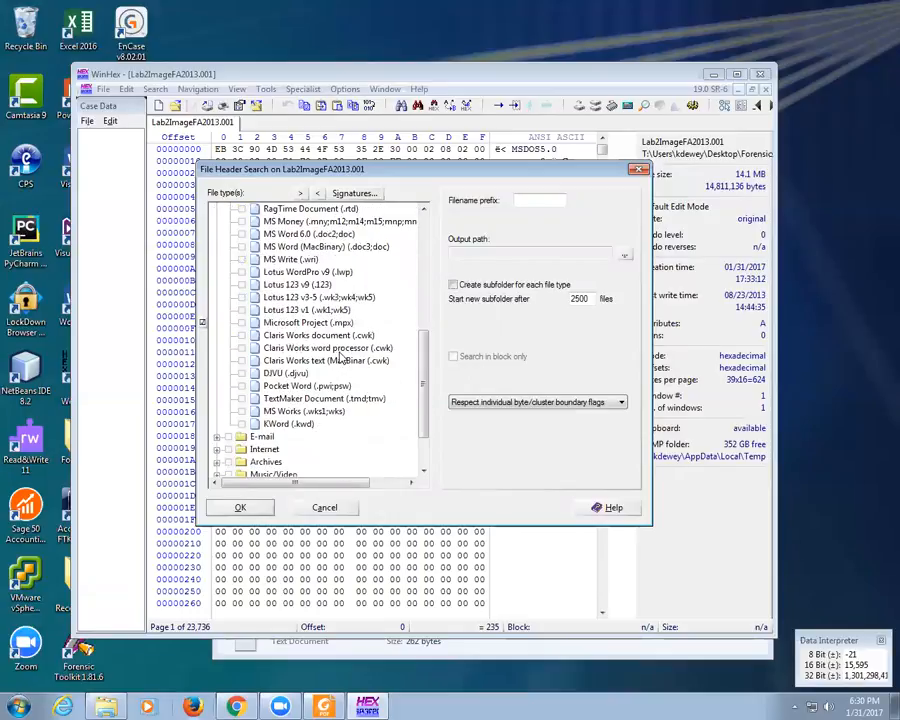
scroll(340, 357, "down", 2)
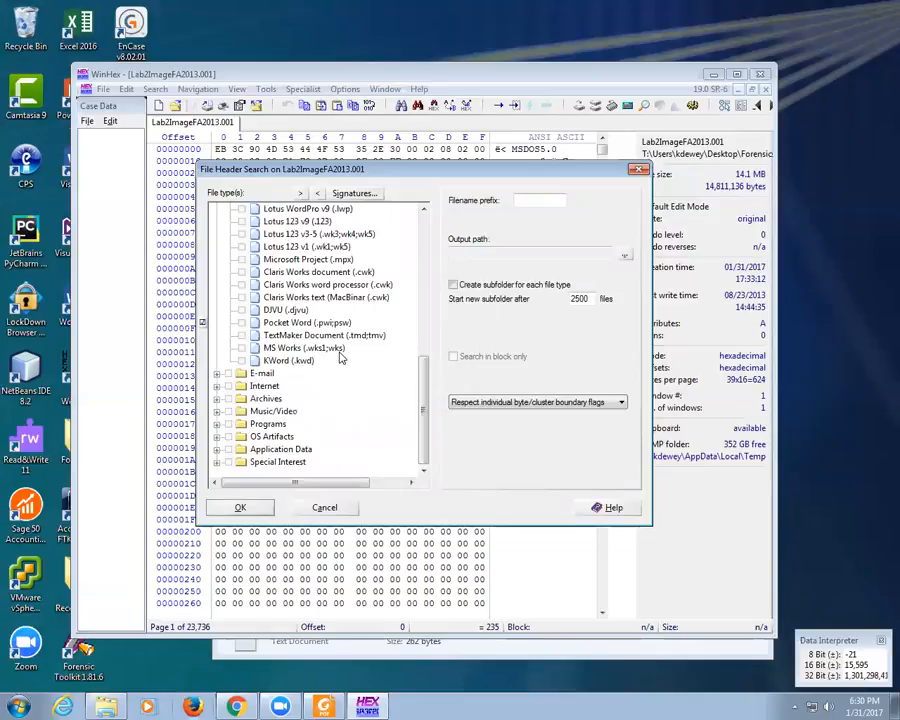
Step: Include Windows executables from Programs and M3U playlists from Music/Video
left_click(216, 424)
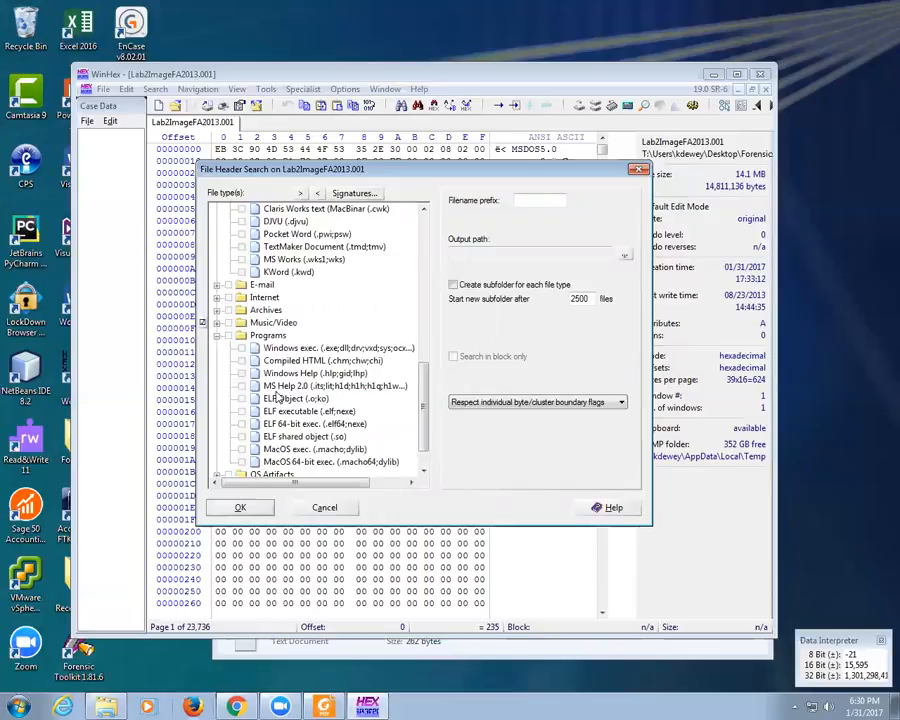
left_click(241, 349)
scroll(340, 437, "down", 1)
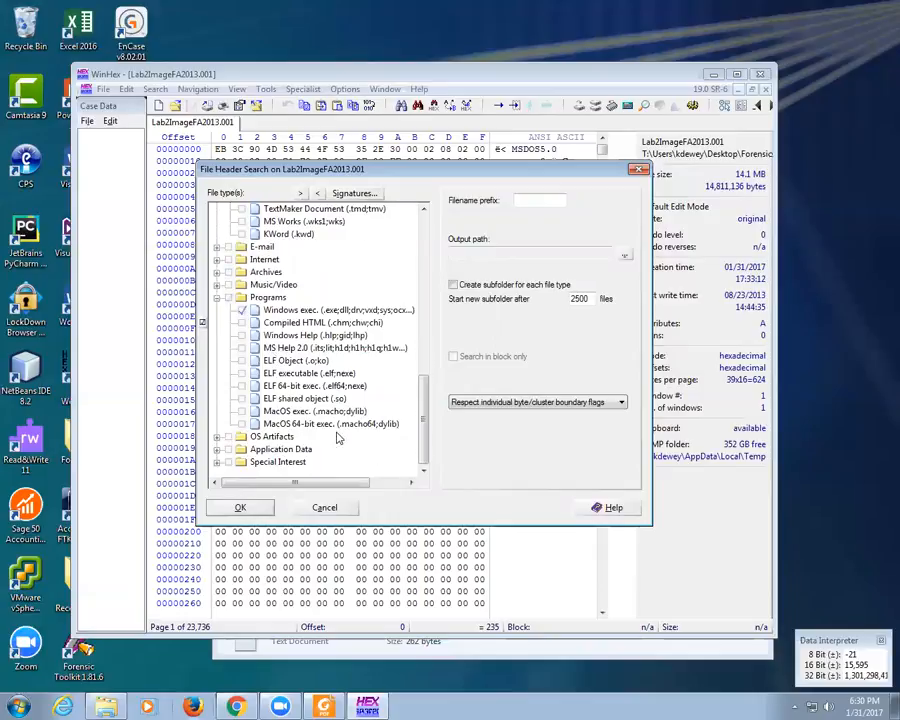
left_click(216, 285)
scroll(292, 402, "down", 4)
scroll(292, 402, "down", 6)
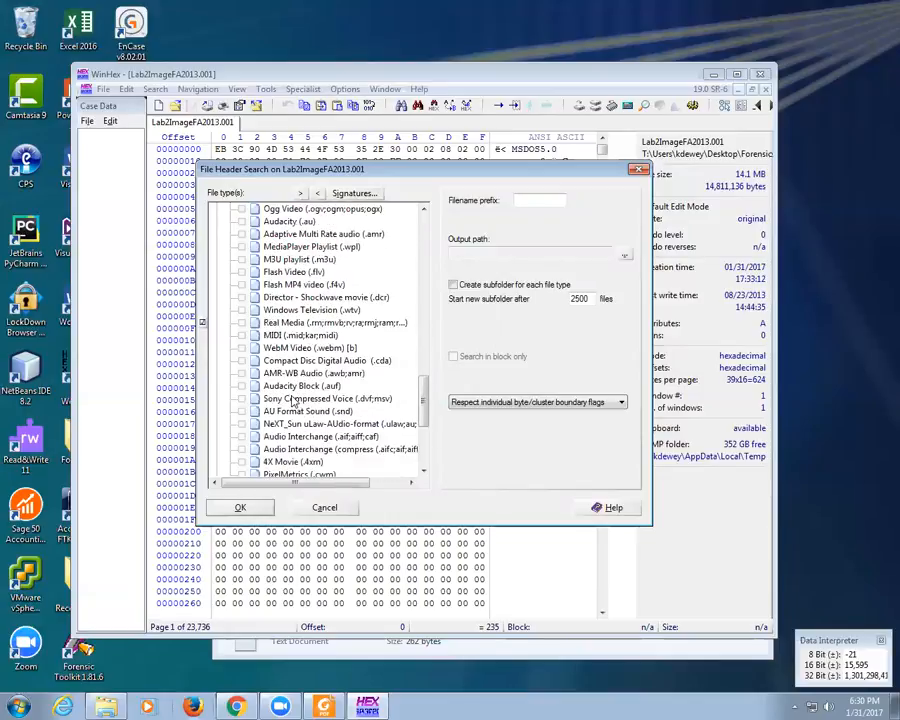
scroll(295, 402, "up", 3)
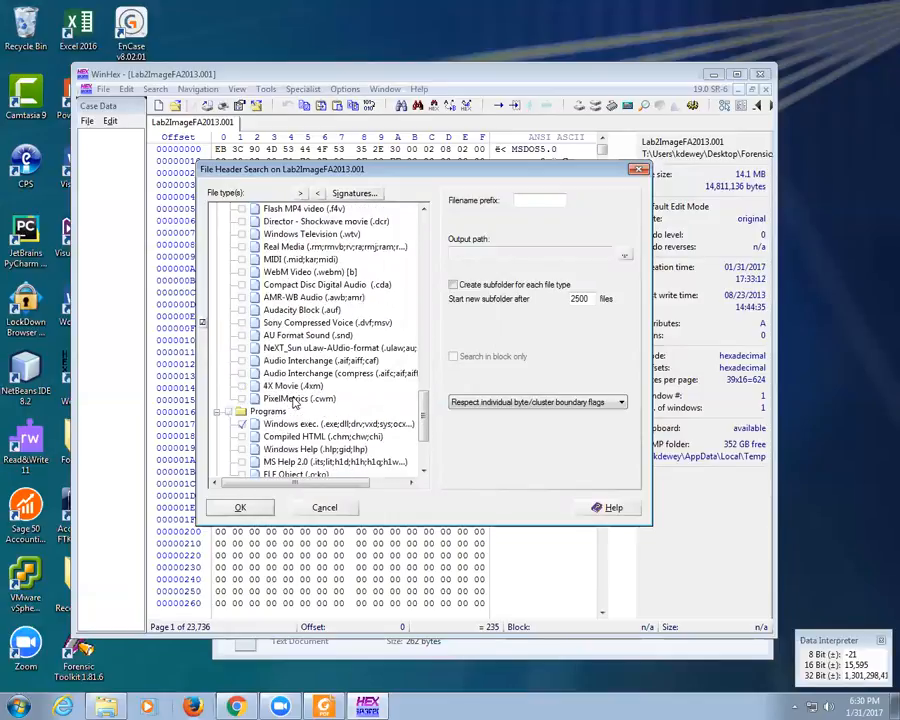
scroll(295, 402, "up", 1)
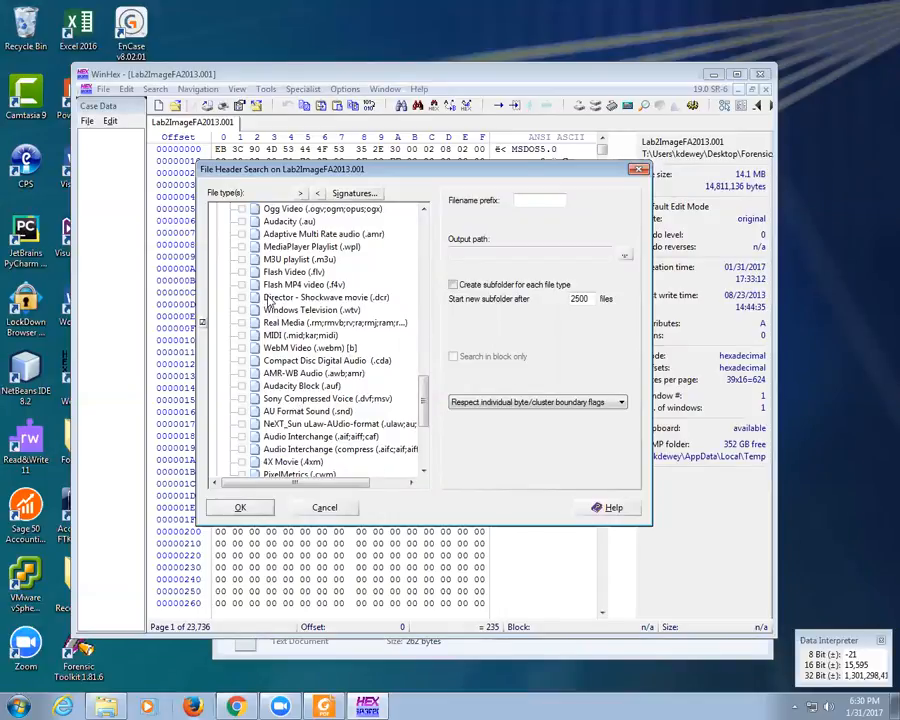
scroll(268, 299, "up", 1)
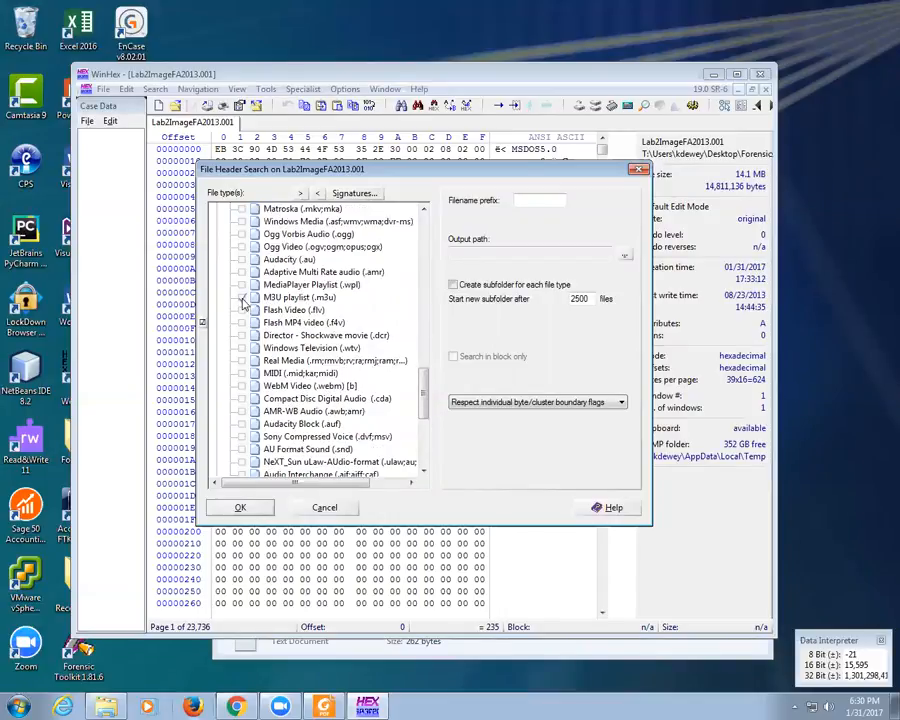
left_click(241, 298)
scroll(245, 300, "up", 3)
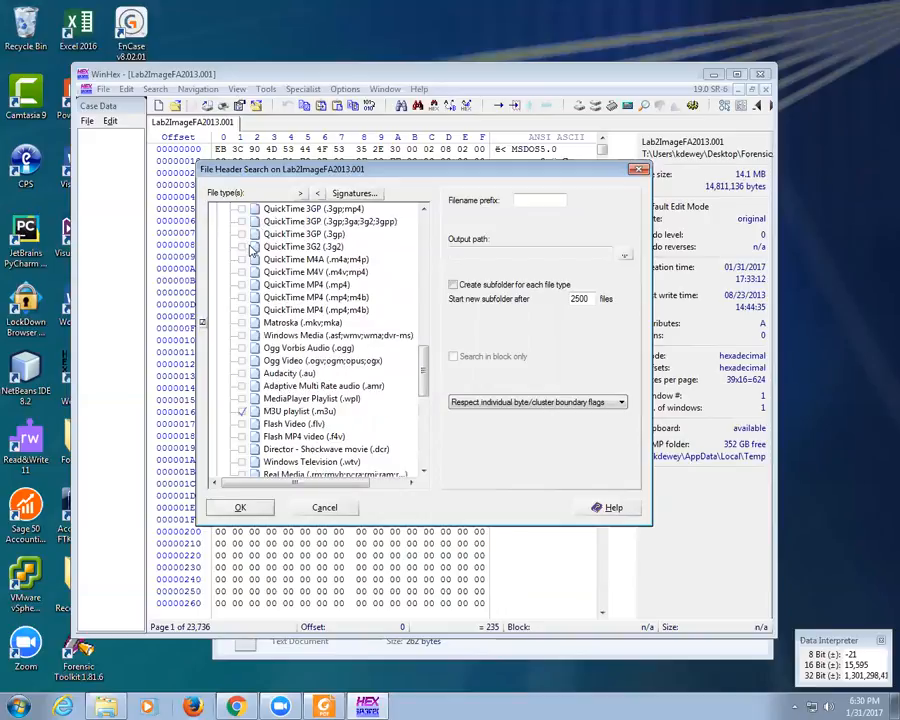
scroll(270, 268, "up", 2)
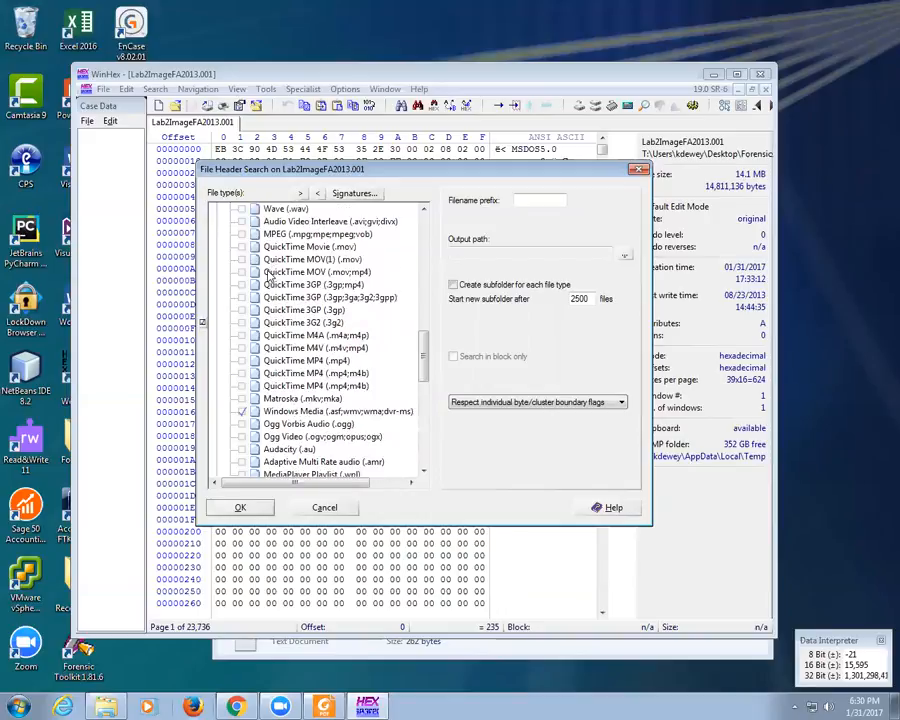
scroll(324, 290, "up", 2)
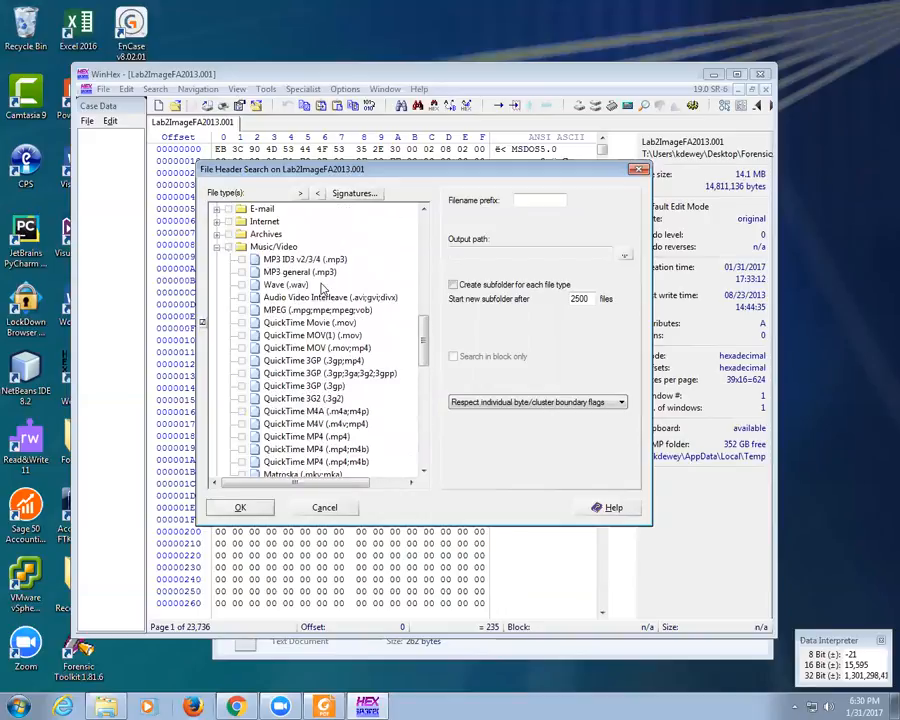
Step: Add MP3 general and MP3 ID3 types, and output to a new Forensics\IAMAWESOME folder
left_click(241, 271)
left_click(241, 259)
left_click(624, 255)
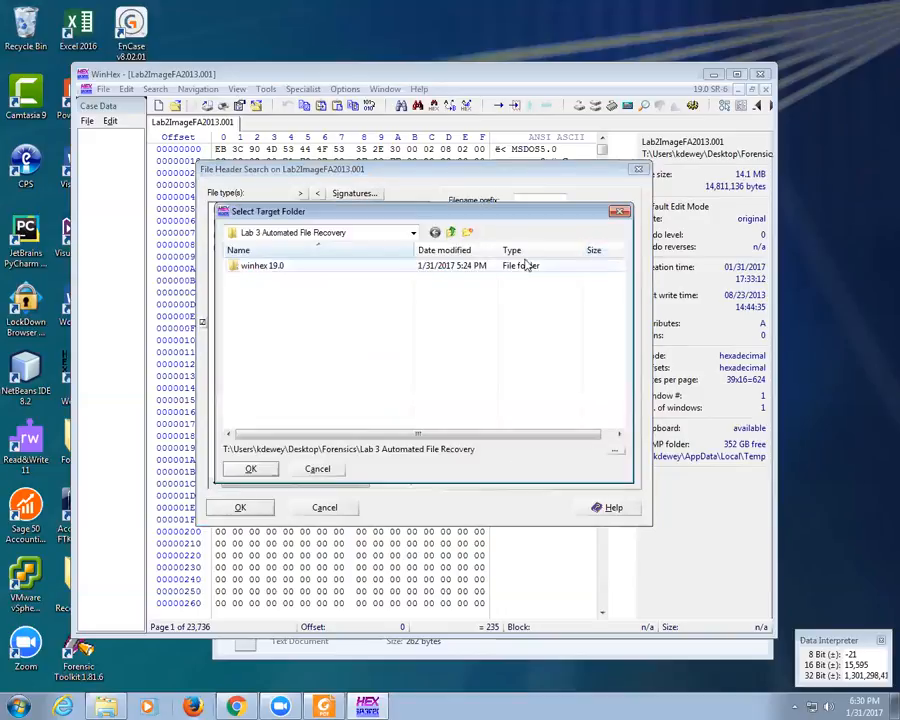
left_click(450, 232)
left_click(470, 233)
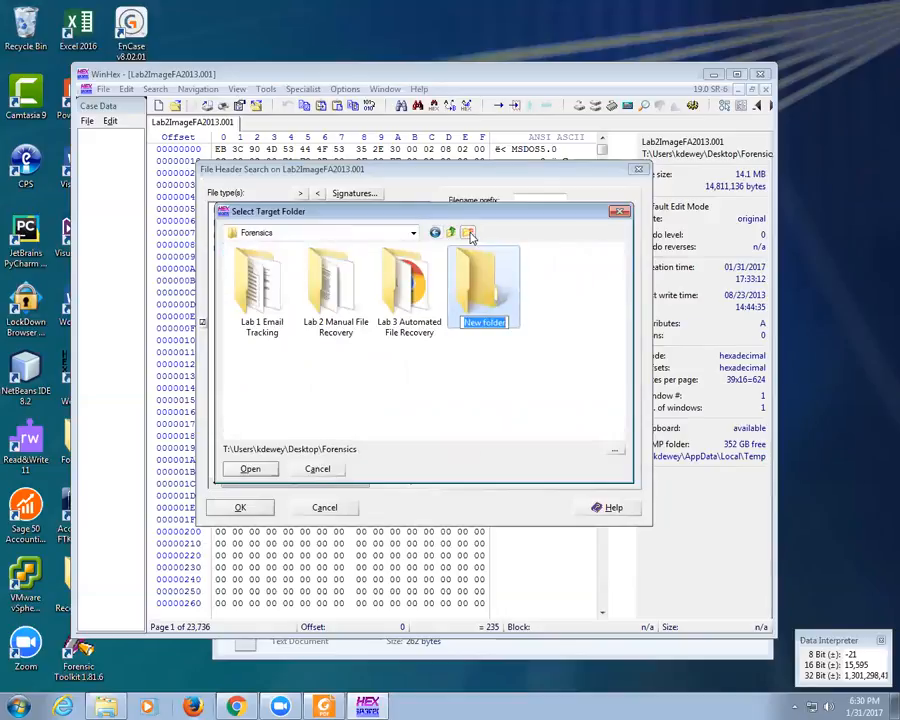
type("IAMA")
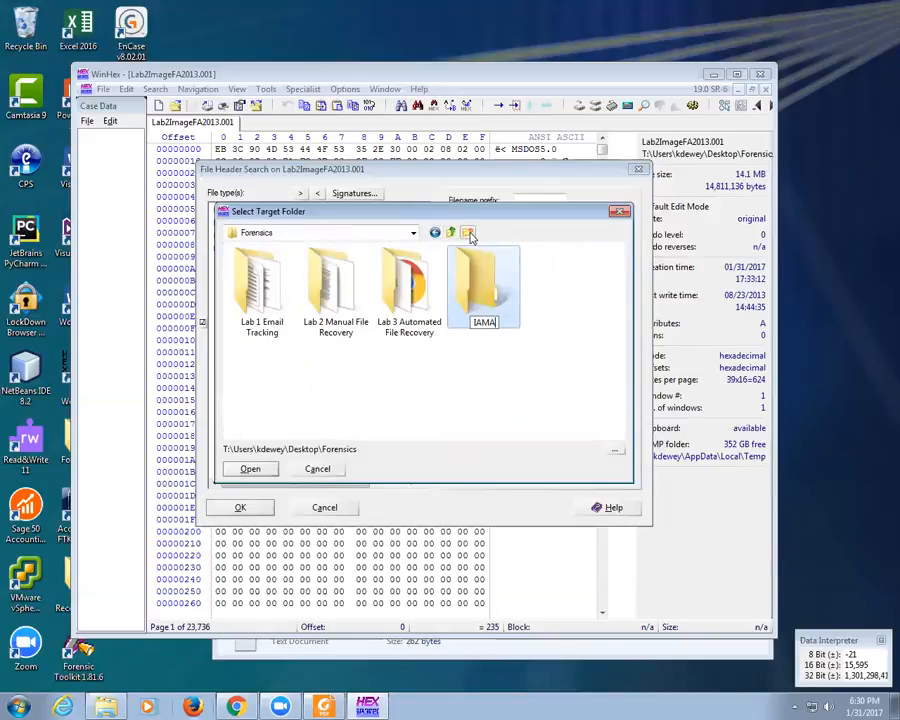
type("WESOME")
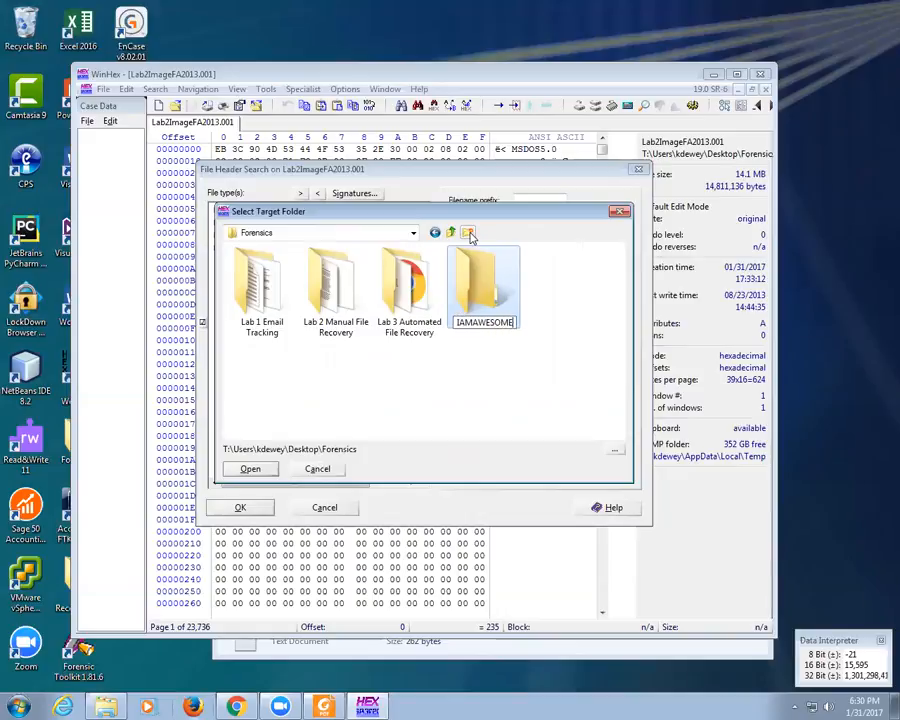
double_click(484, 277)
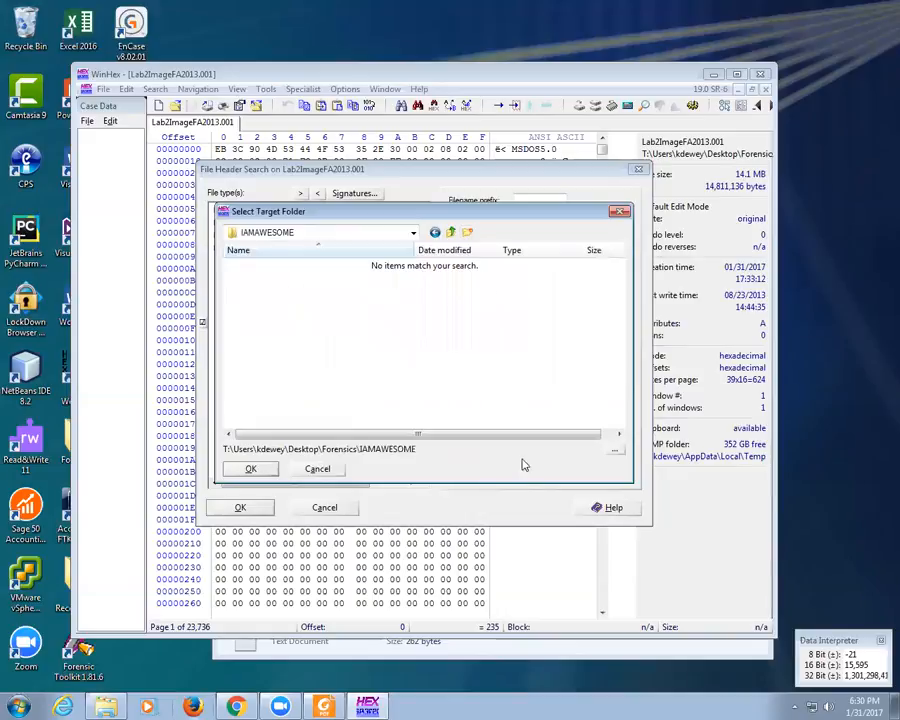
left_click(250, 469)
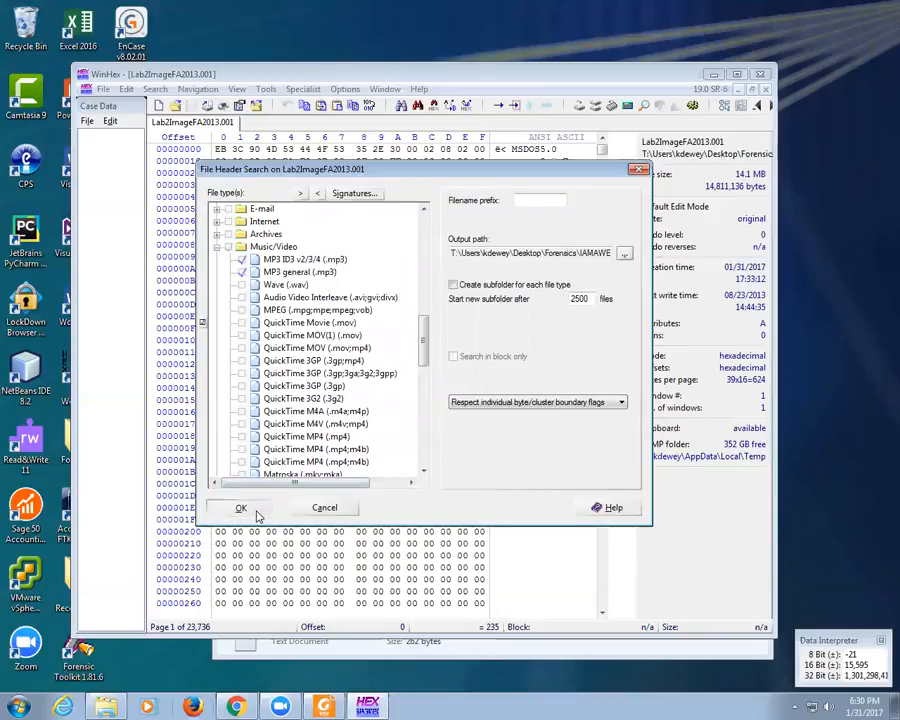
Step: Run the carving, which retrieves 68 files from 71 headers, and switch to Explorer
left_click(256, 512)
left_click(422, 357)
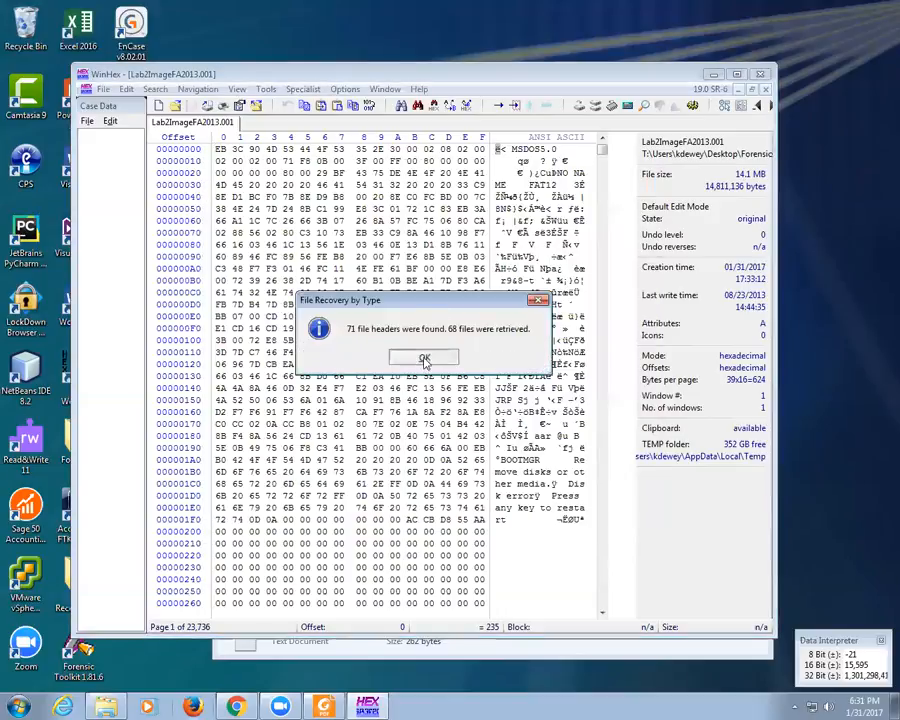
left_click(114, 702)
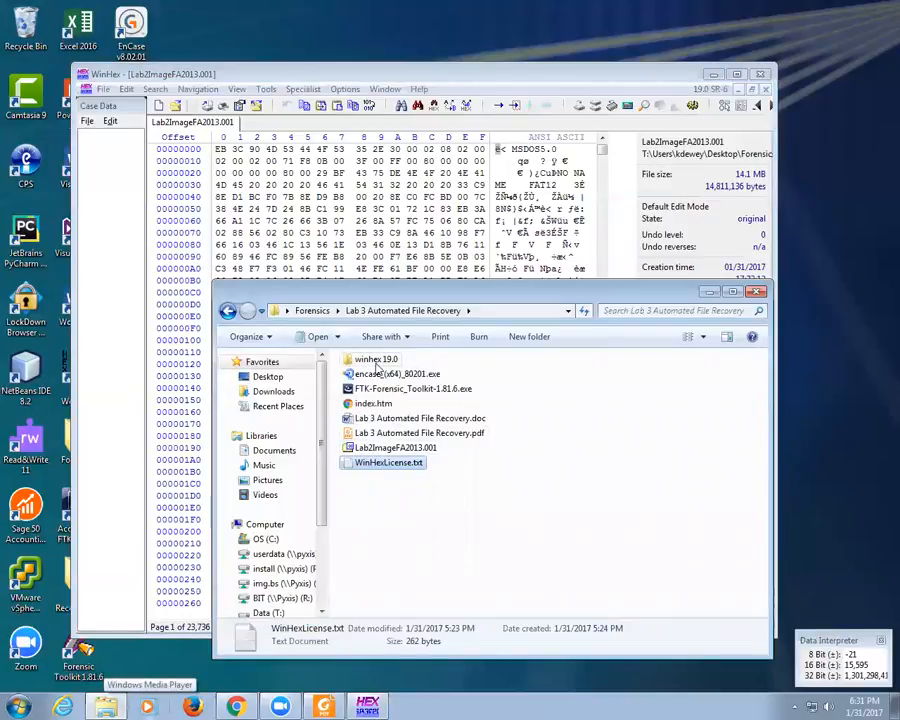
Step: Browse to Forensics > IAMAWESOME and show the recovered files as Large Icons
double_click(375, 361)
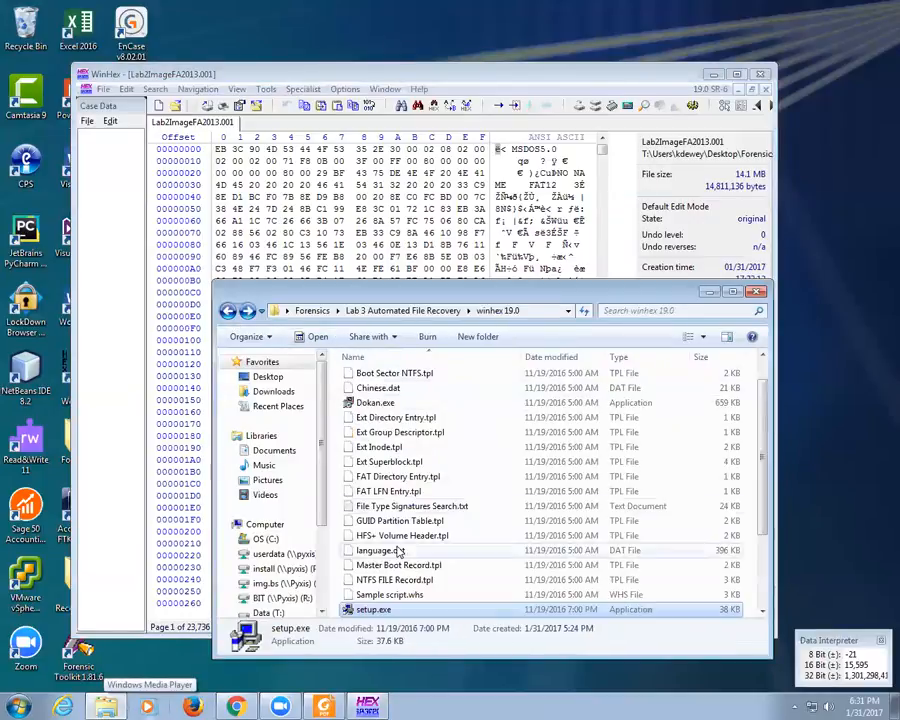
scroll(380, 535, "up", 1)
left_click(403, 310)
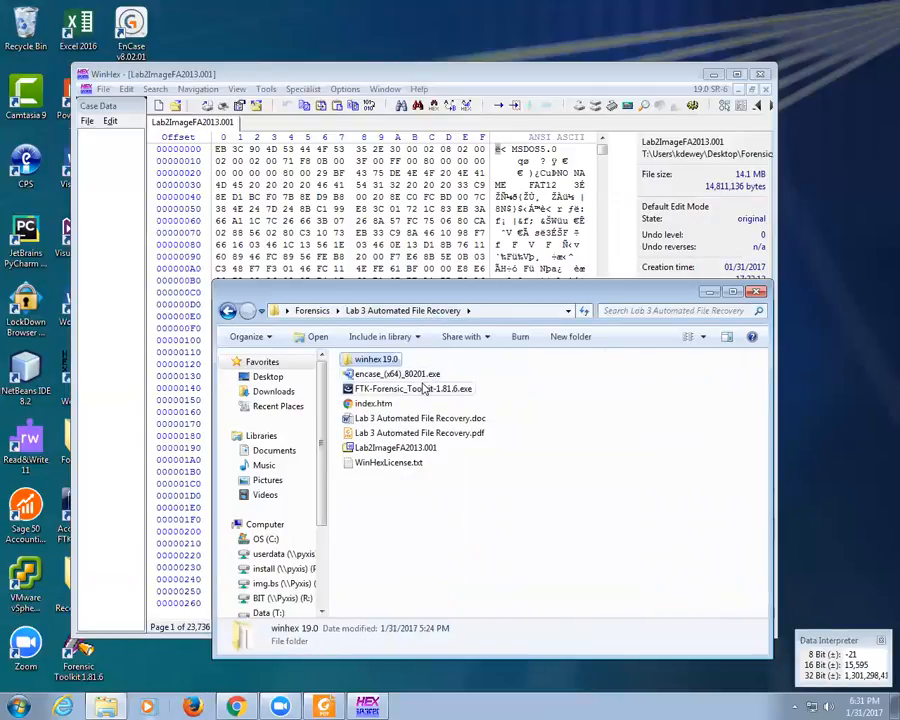
left_click(312, 310)
double_click(398, 406)
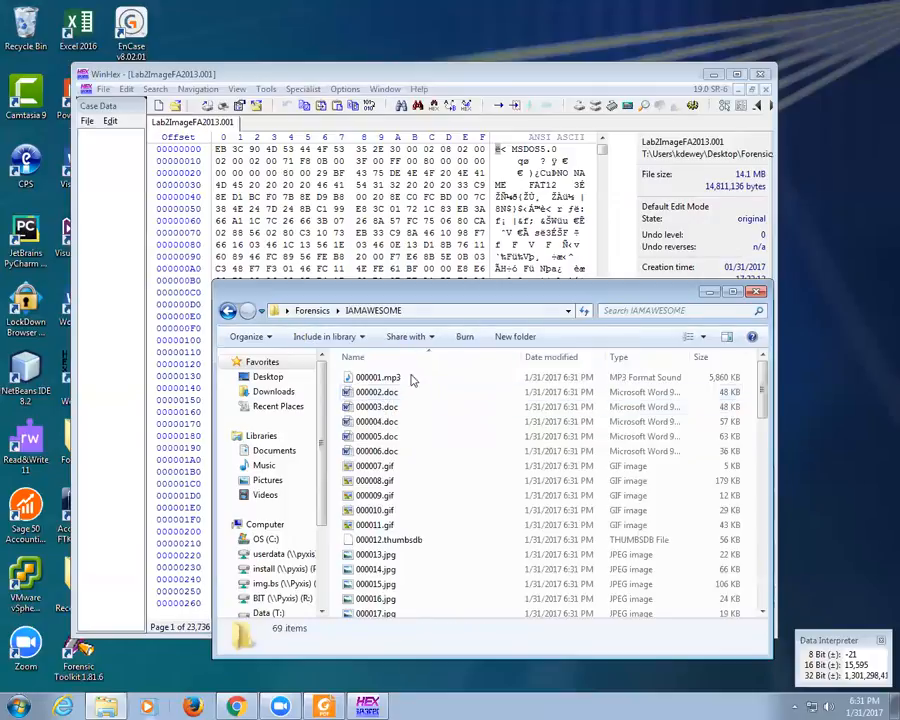
left_click_drag(433, 292, 365, 114)
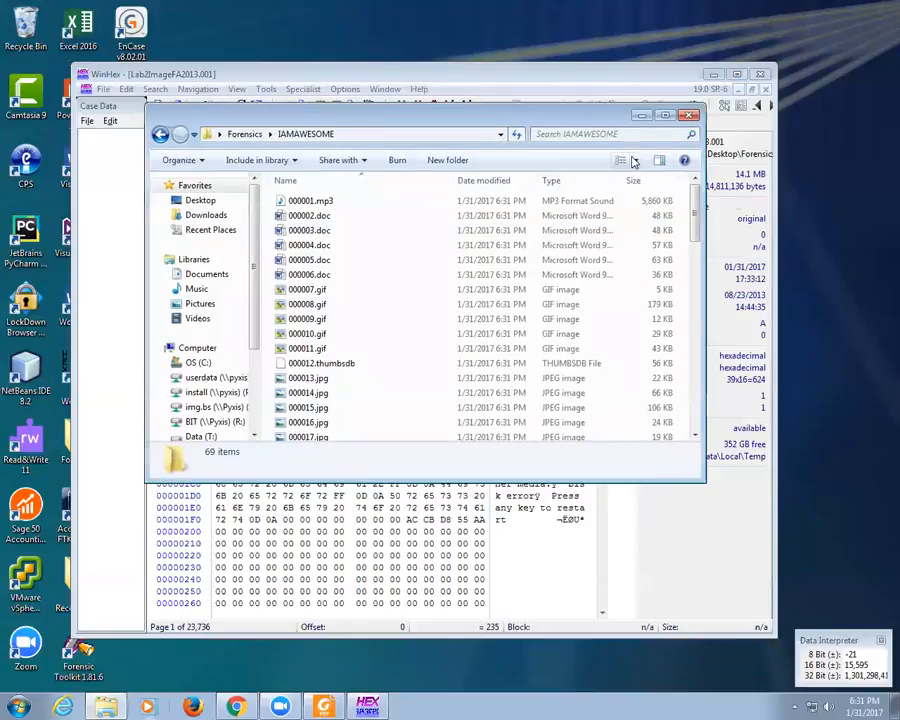
left_click(635, 158)
left_click(687, 65)
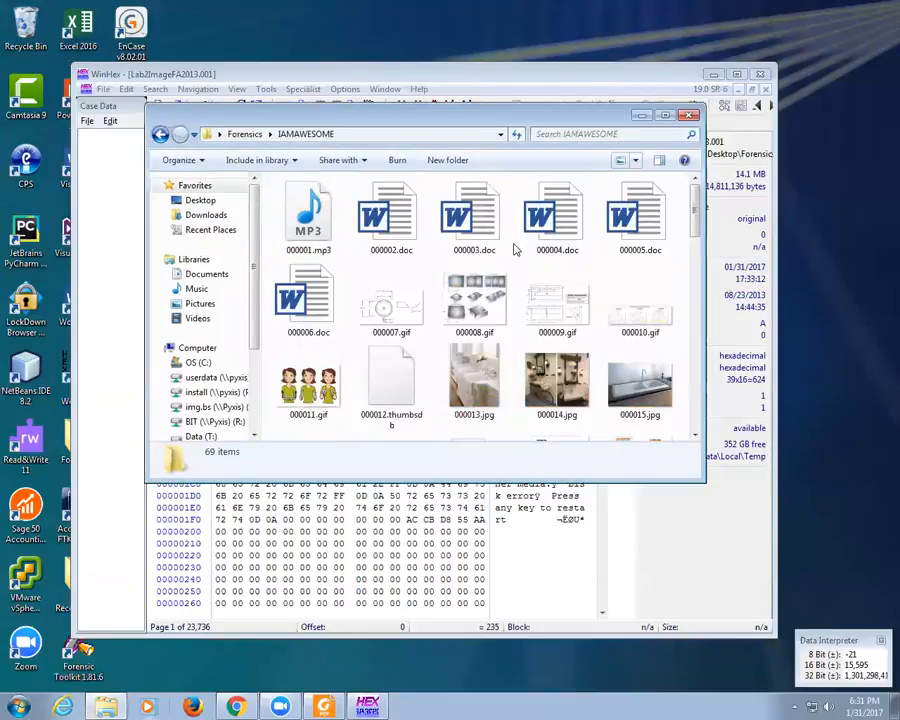
Step: Open the recovered 000057.ppt in PowerPoint to view its slides, then minimize it
left_click_drag(697, 204, 716, 403)
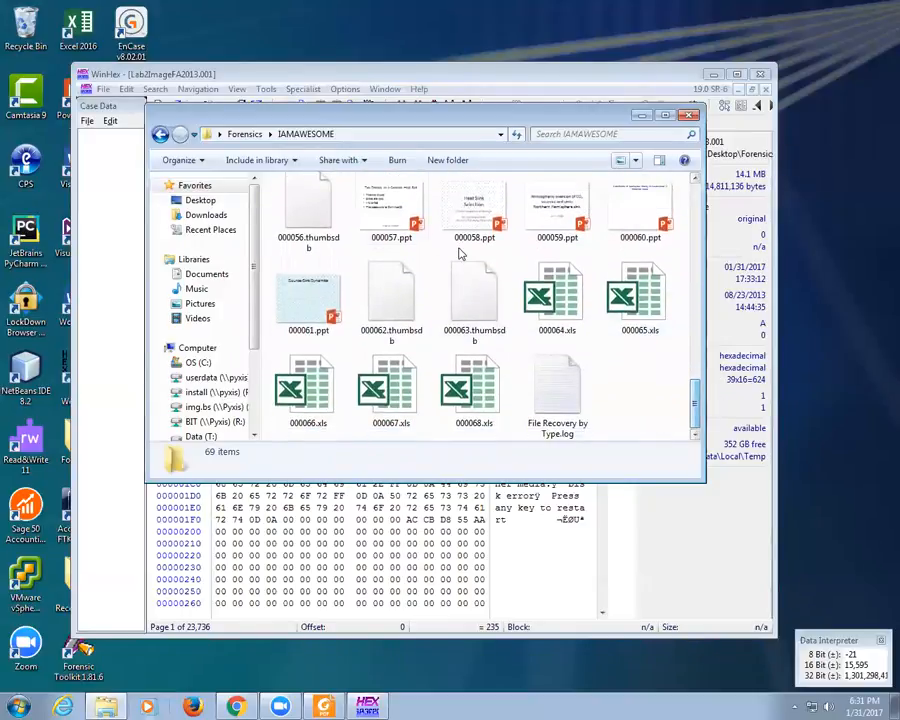
left_click(391, 214)
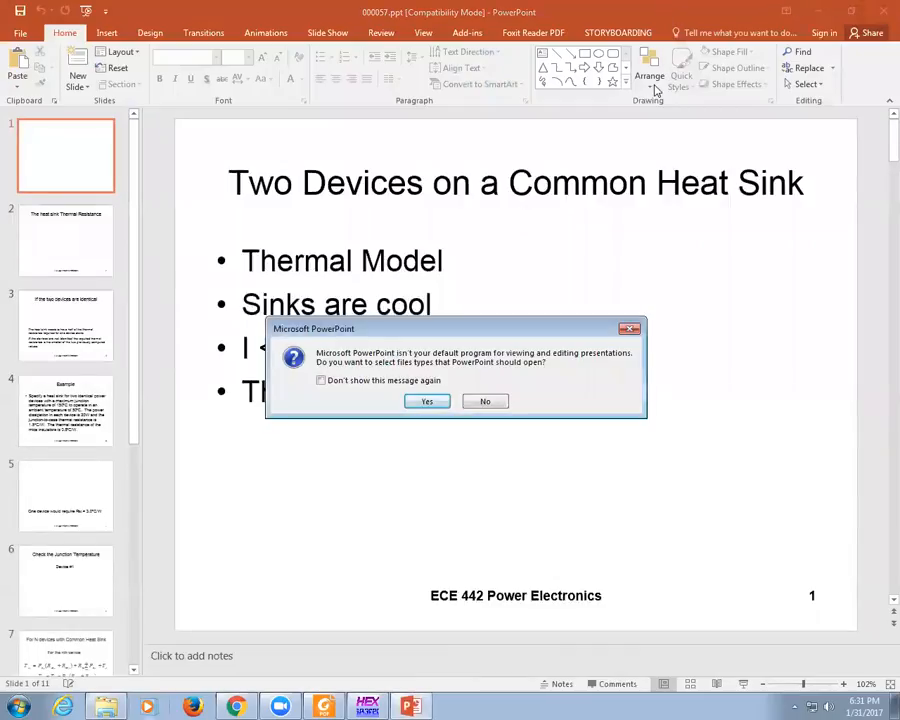
left_click(486, 401)
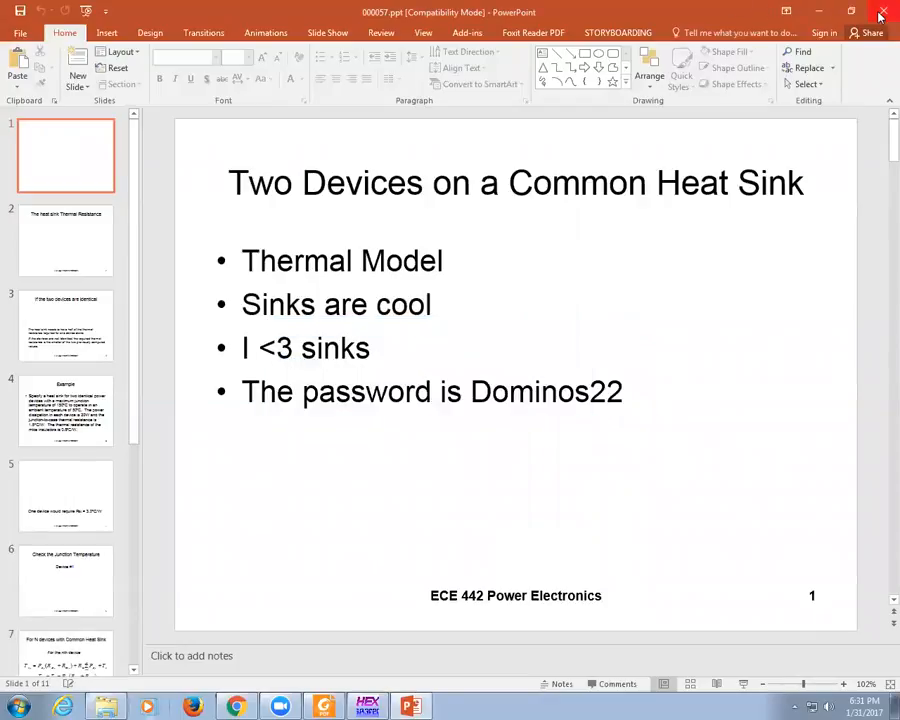
left_click(818, 10)
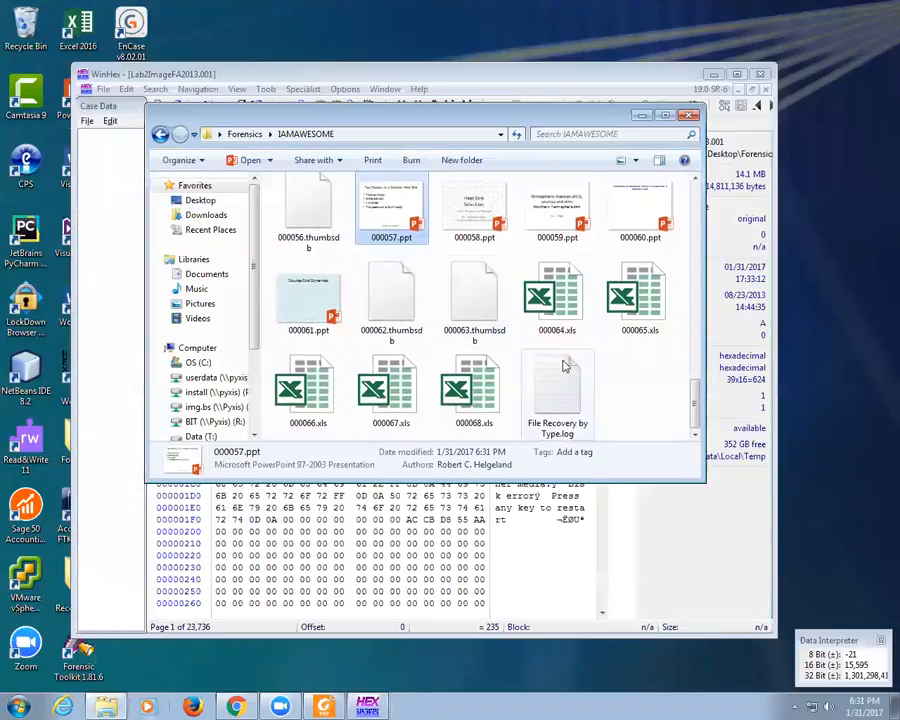
Step: Scroll to the top of IAMAWESOME and choose Play on the recovered 000001.mp3
scroll(563, 365, "up", 5)
scroll(563, 365, "up", 2)
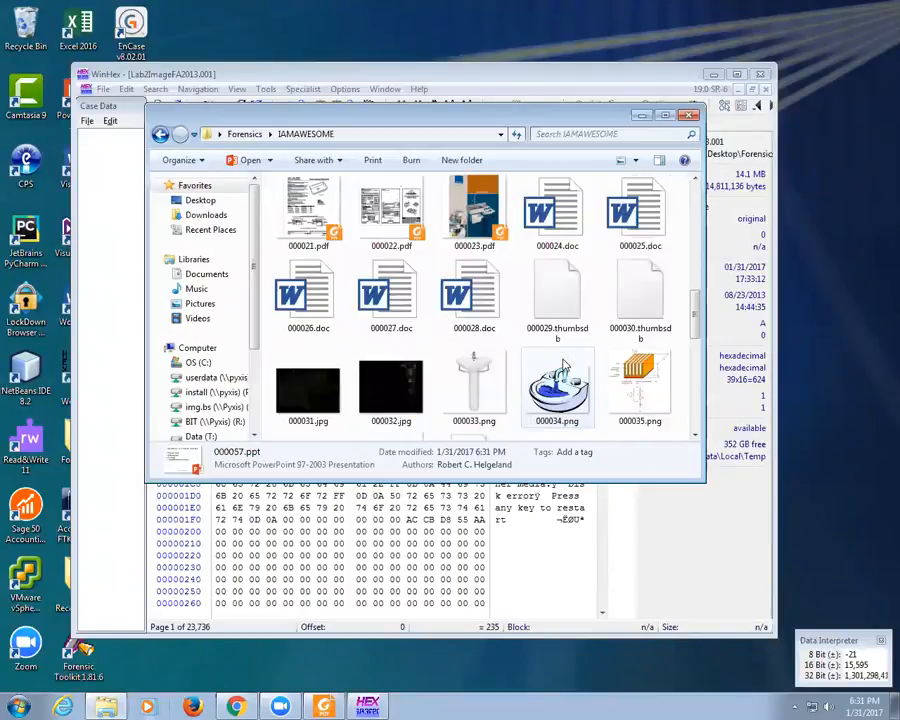
scroll(563, 365, "up", 2)
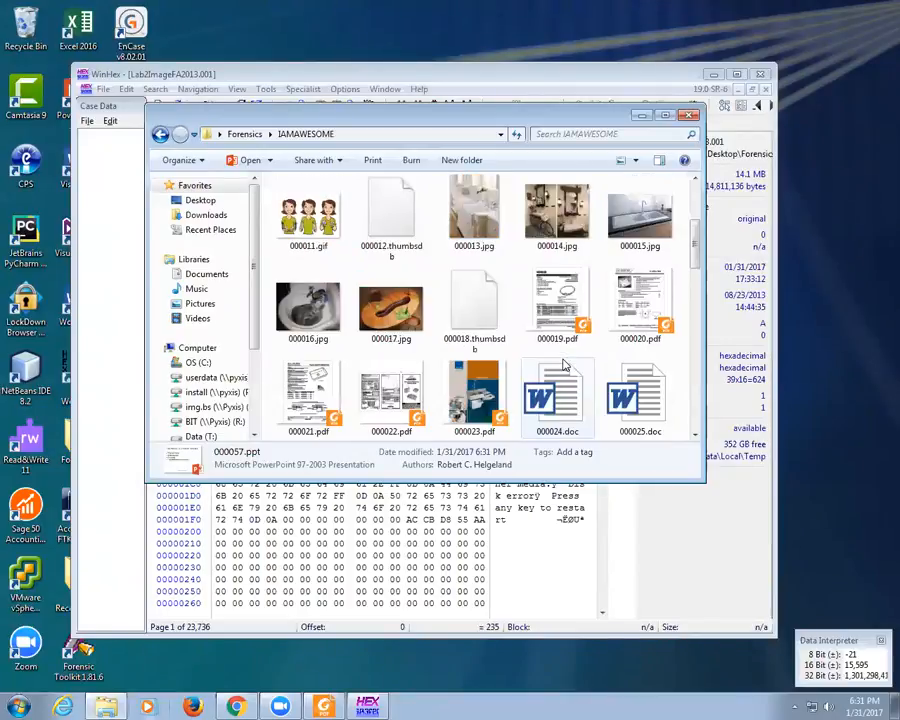
scroll(563, 365, "up", 2)
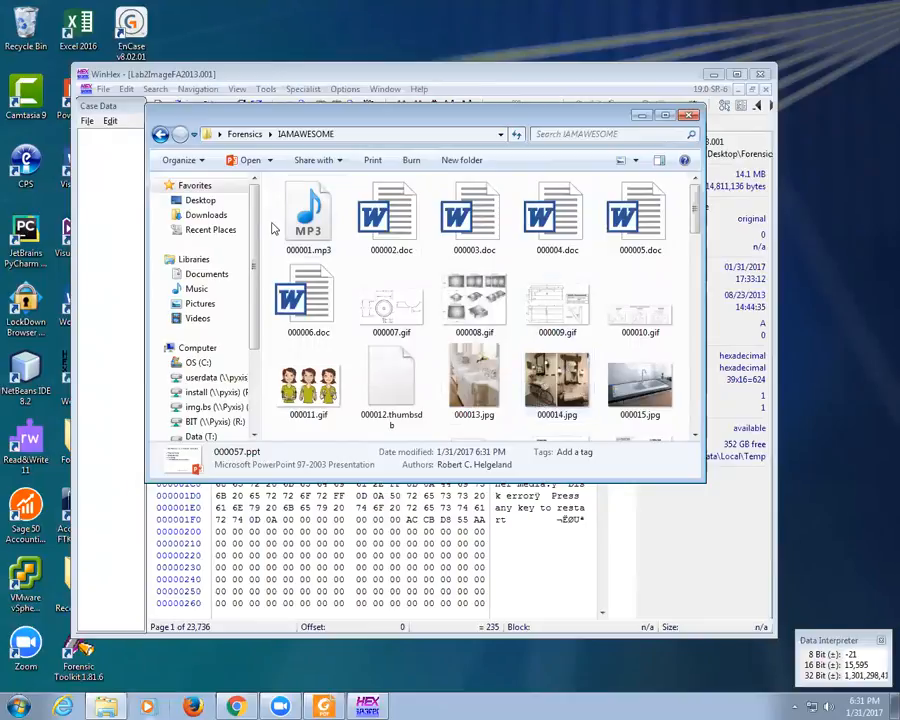
left_click(305, 226)
right_click(301, 227)
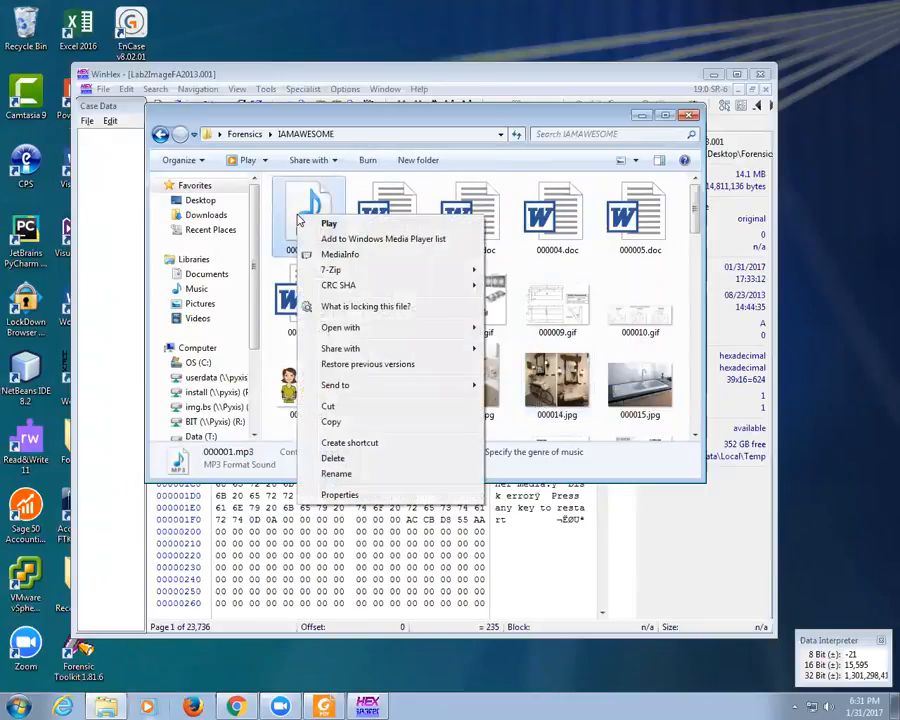
left_click(313, 228)
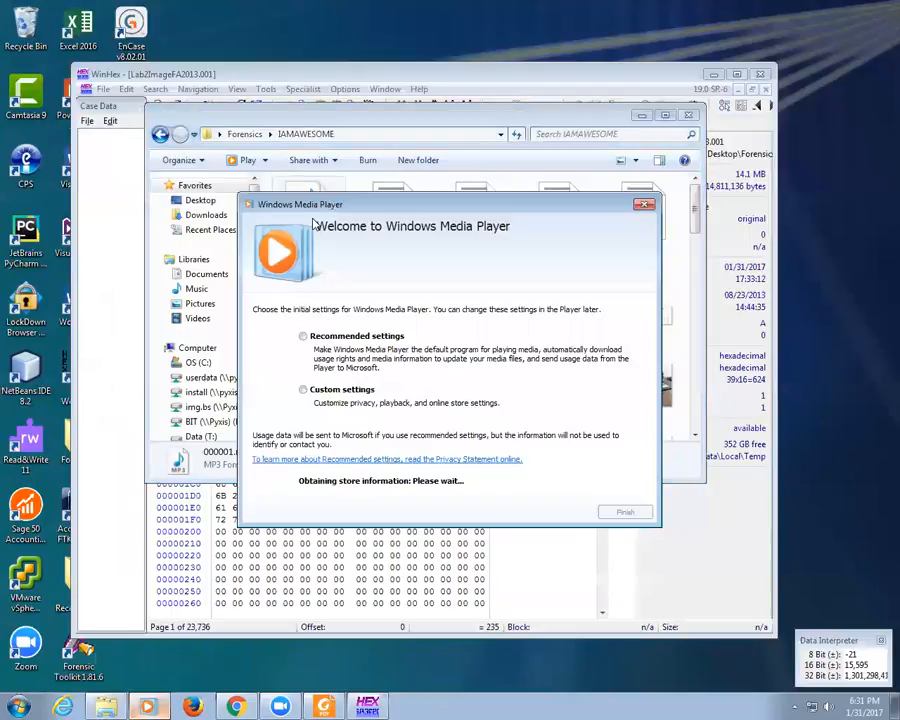
Step: Finish Media Player setup with Recommended settings, raise volume to 76, skip to the end, then close
left_click(303, 336)
left_click(626, 513)
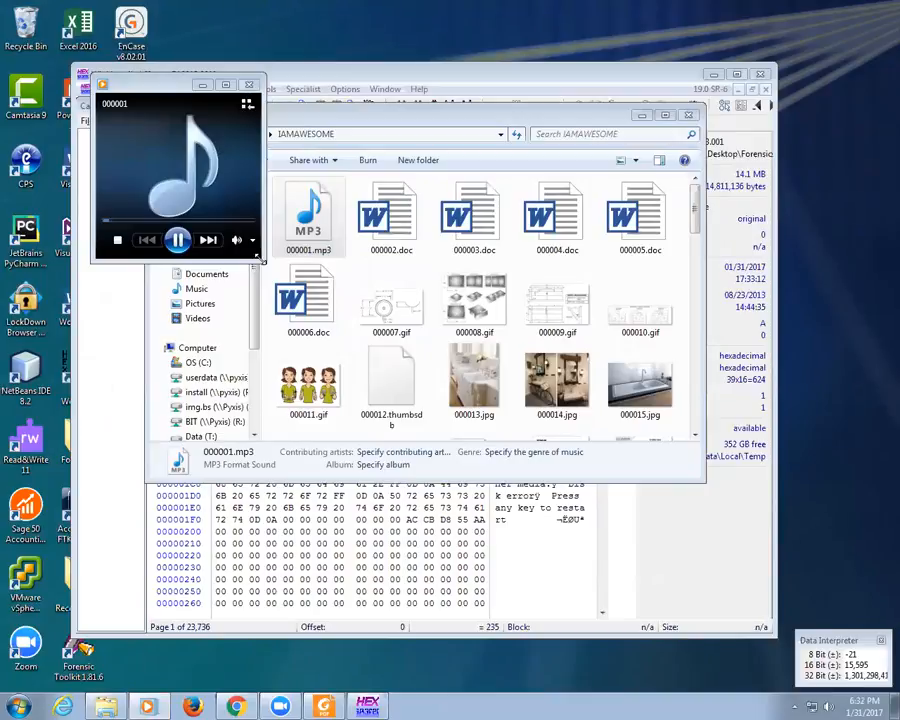
left_click_drag(258, 258, 484, 360)
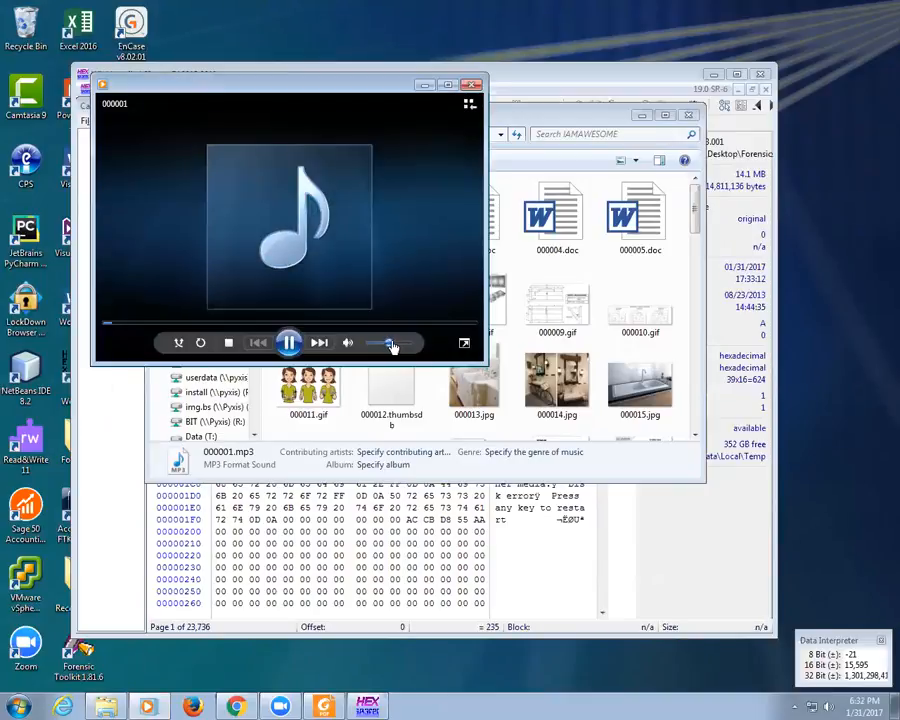
left_click_drag(397, 346, 401, 347)
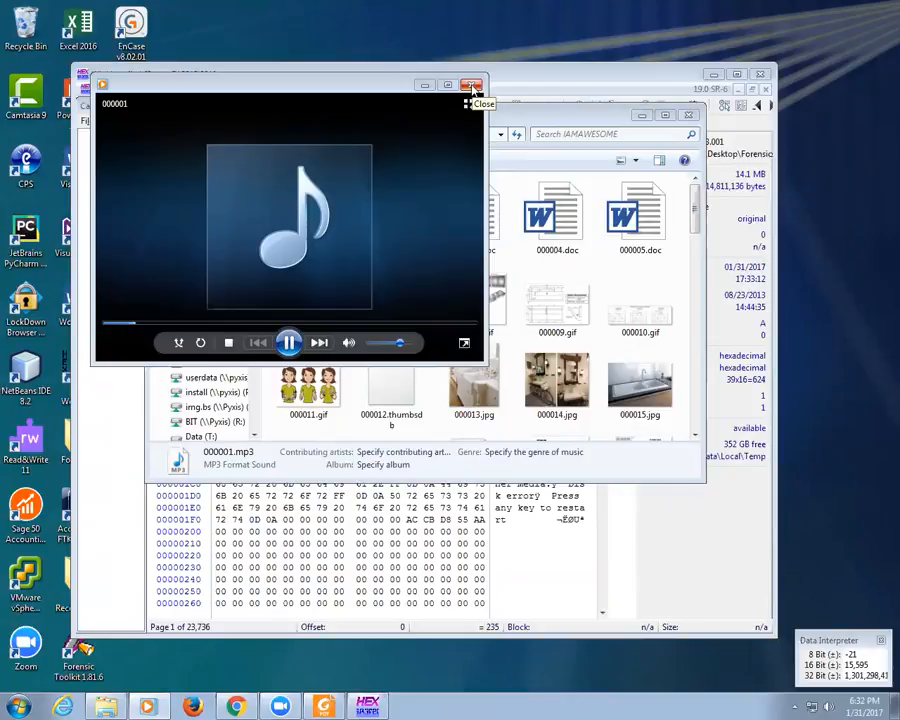
left_click(206, 325)
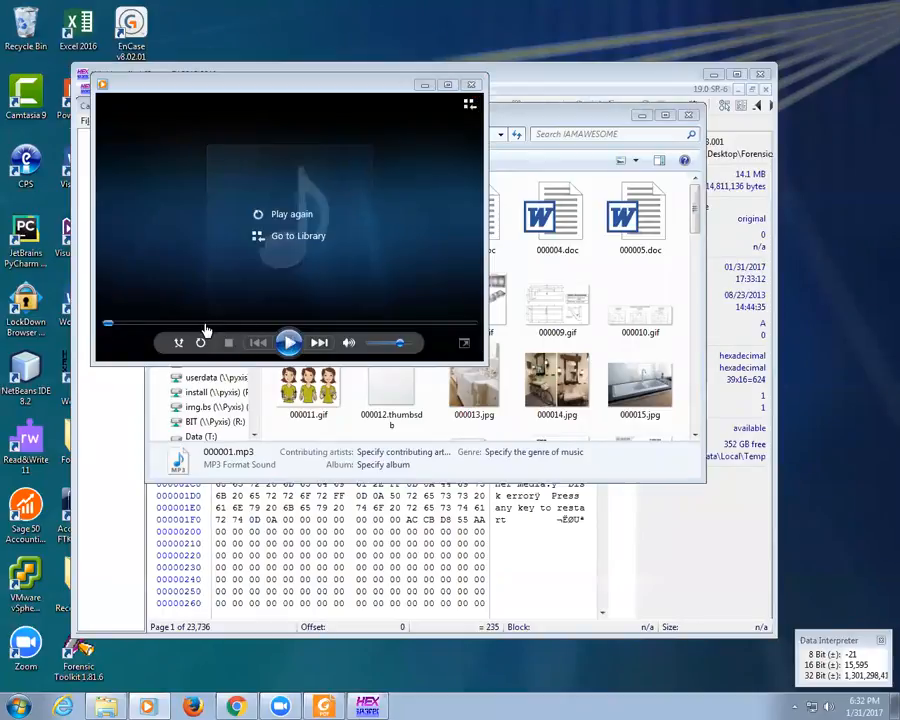
left_click(474, 85)
Step: Select all 69 recovered files in IAMAWESOME, delete them, and bring WinHex back
left_click_drag(693, 213, 705, 321)
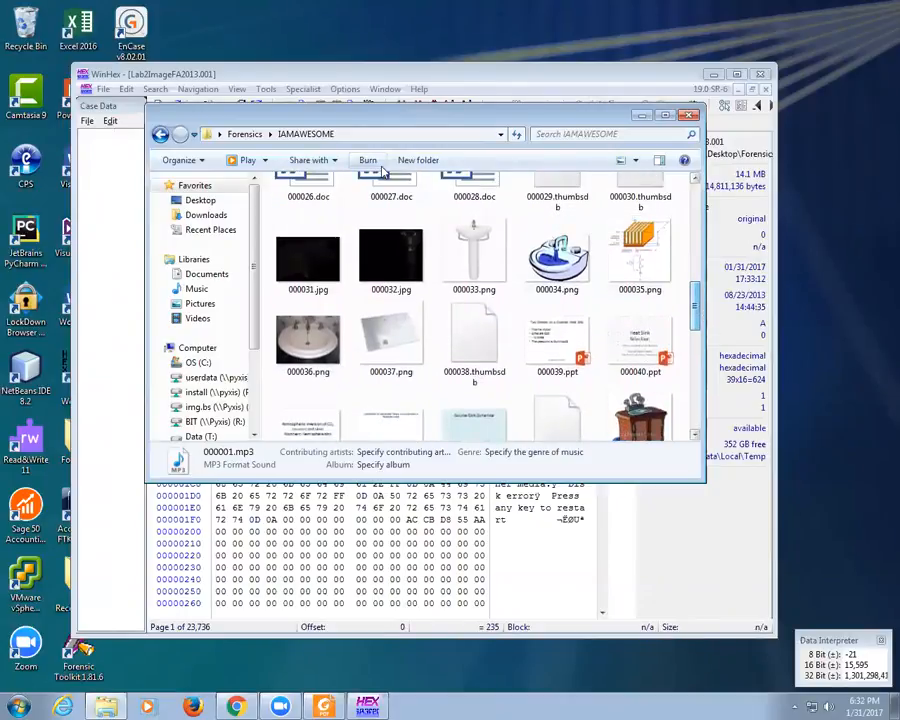
left_click(385, 232)
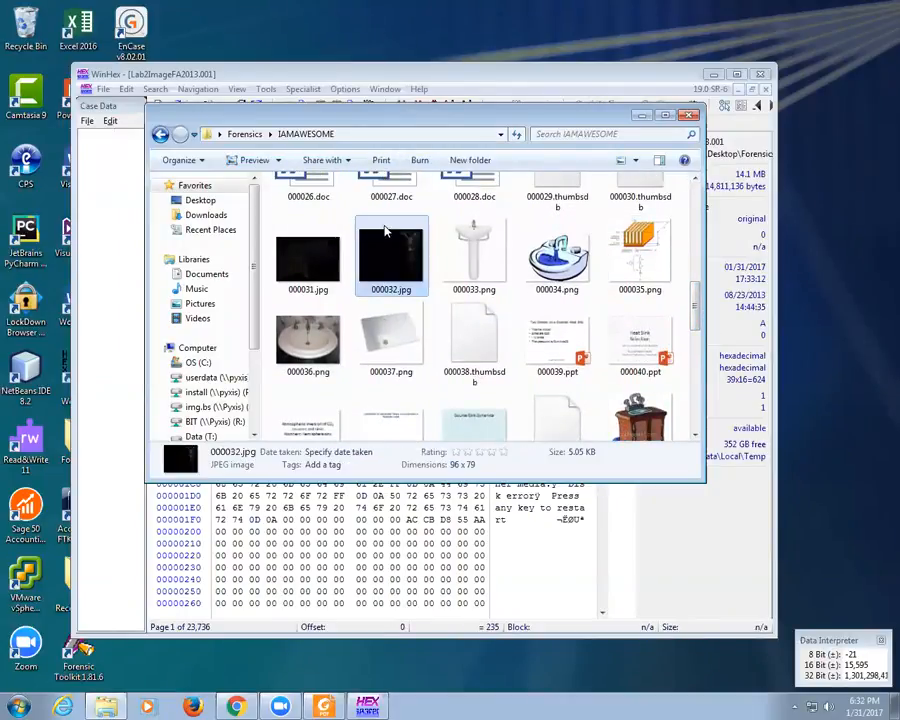
key("ctrl+a")
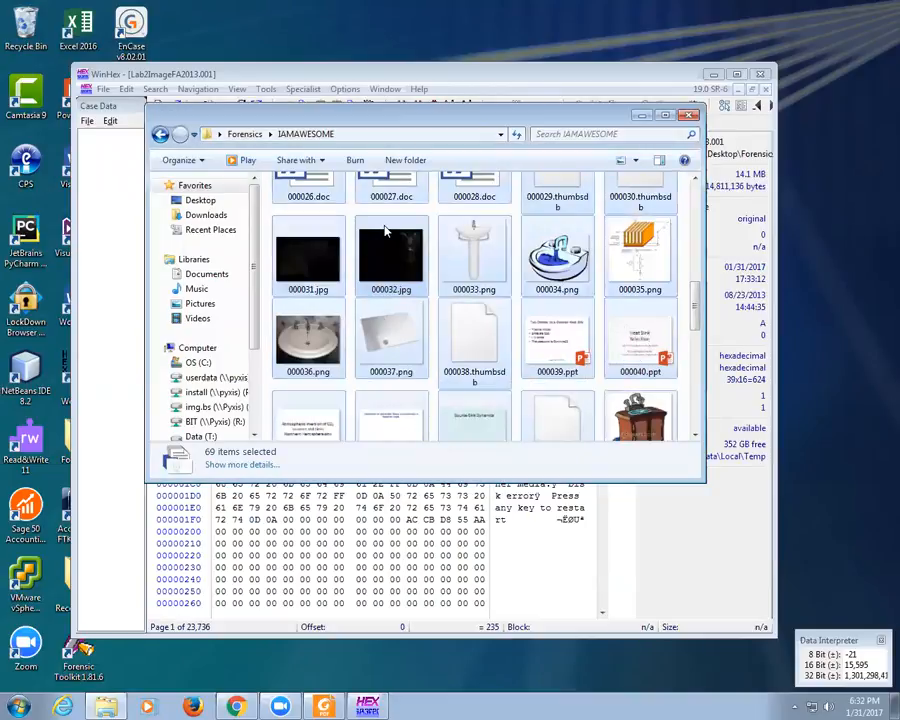
key("Delete")
left_click_drag(230, 117, 382, 184)
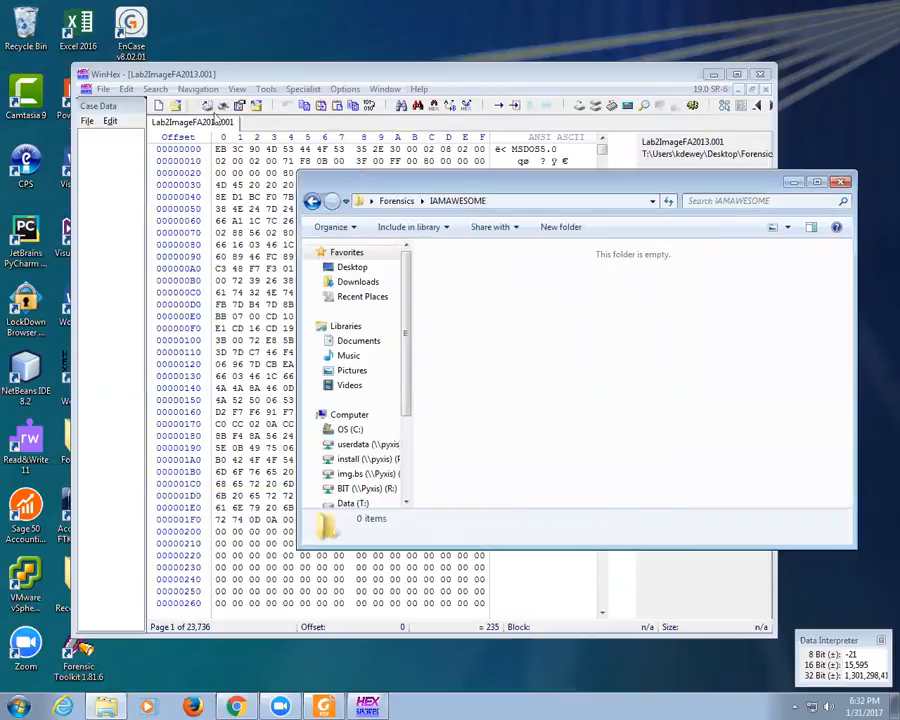
left_click(103, 90)
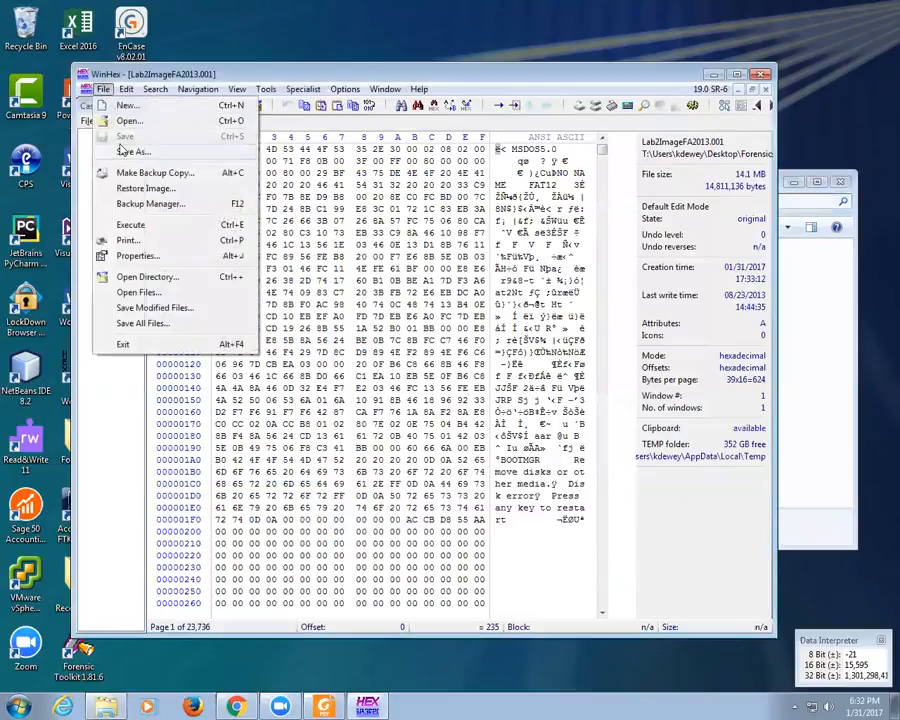
Step: Open Lab2ImageAfterFormatPirate.001 from the Lab 2 Manual File Recovery folder
left_click(127, 121)
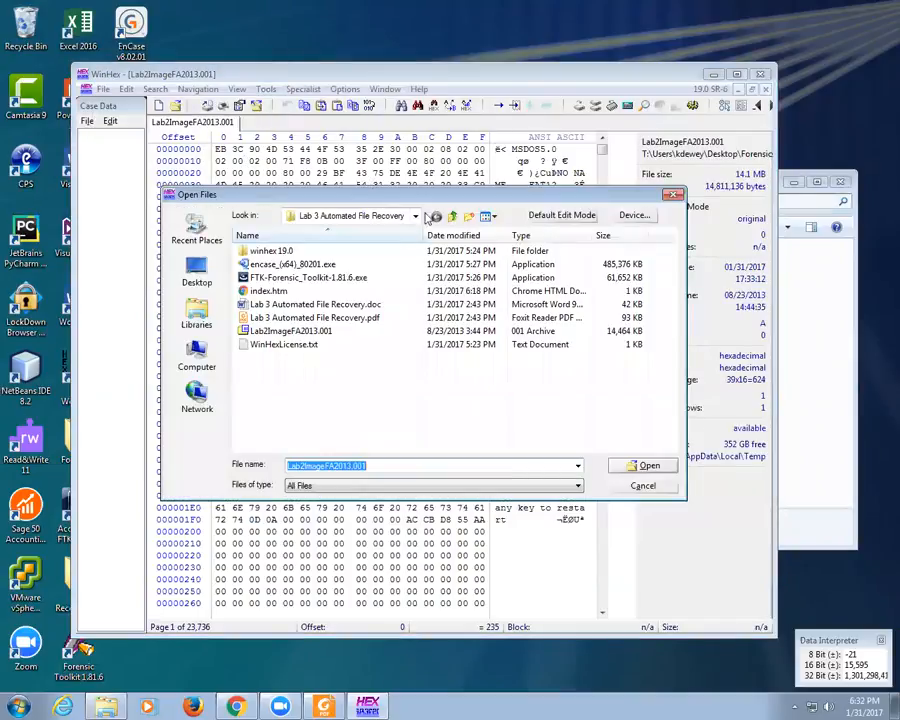
left_click(452, 216)
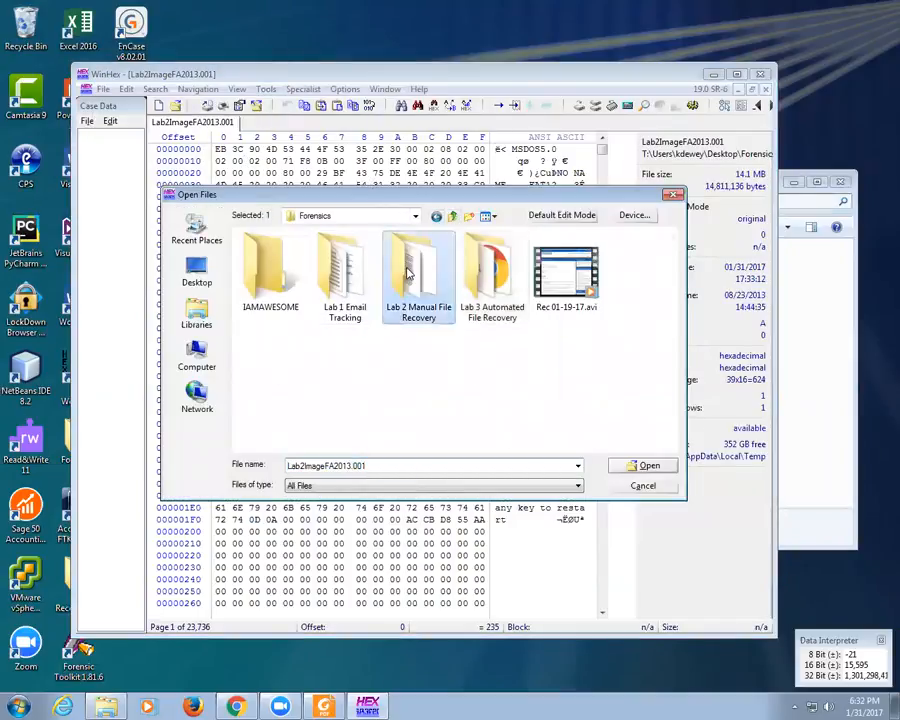
double_click(408, 272)
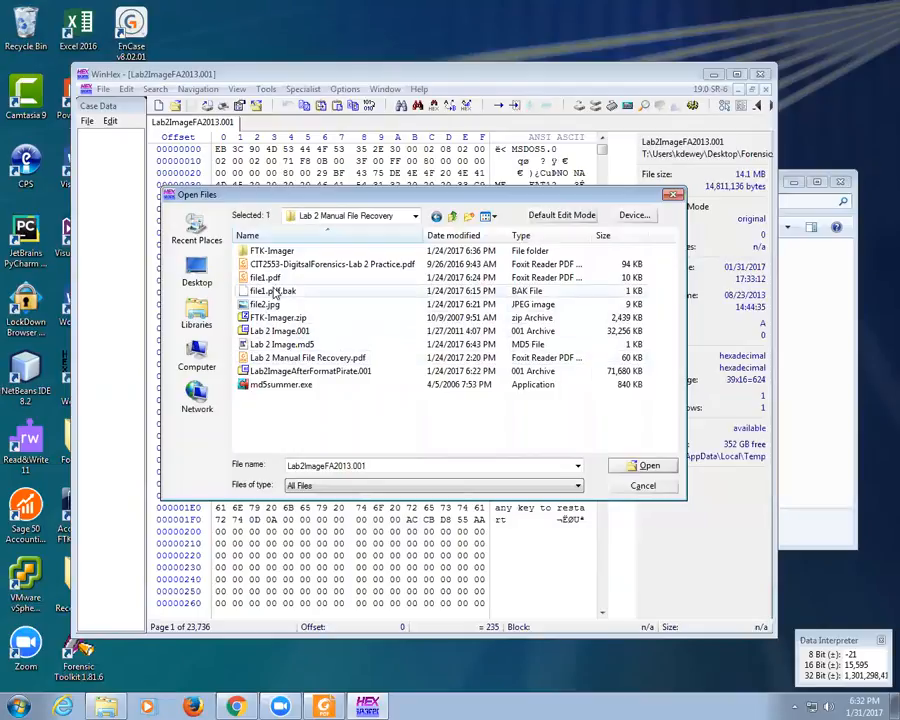
left_click(323, 372)
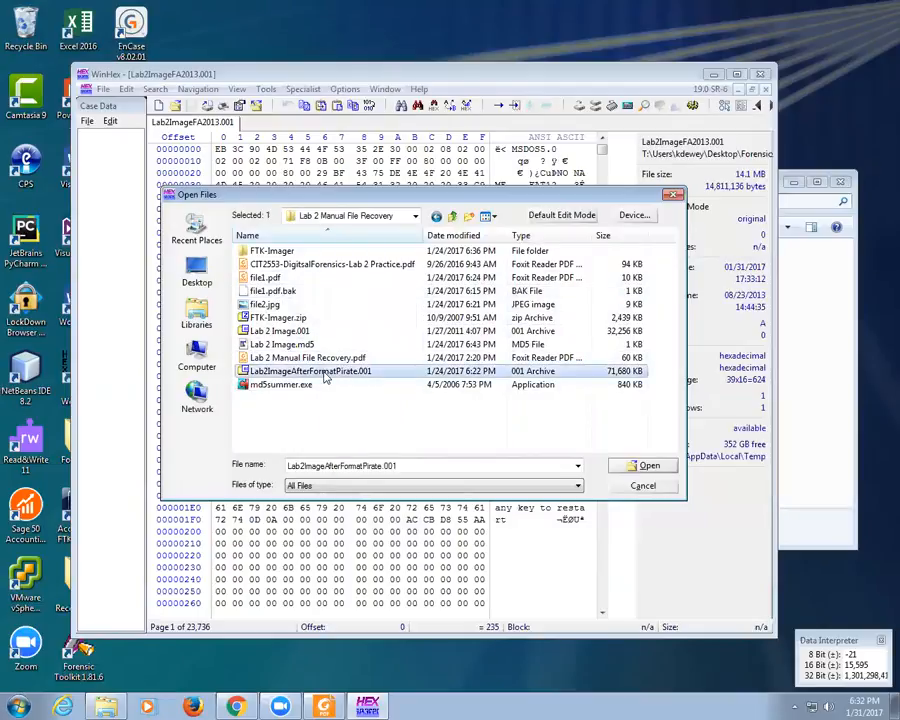
double_click(323, 372)
Step: Run File Recovery by Type on this image with the same file-type settings
left_click(266, 89)
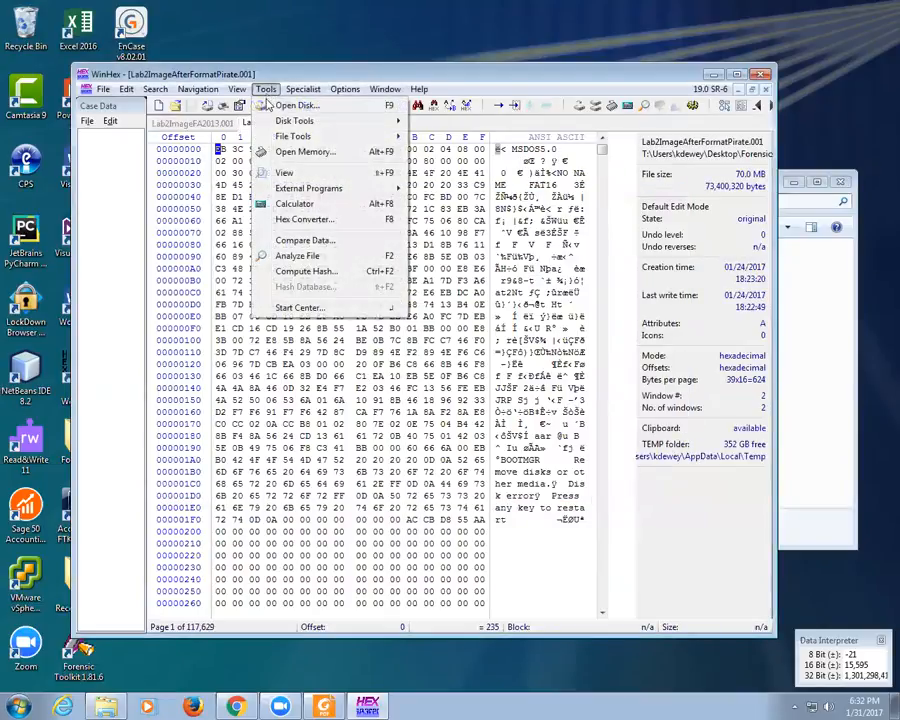
mouse_move(300, 120)
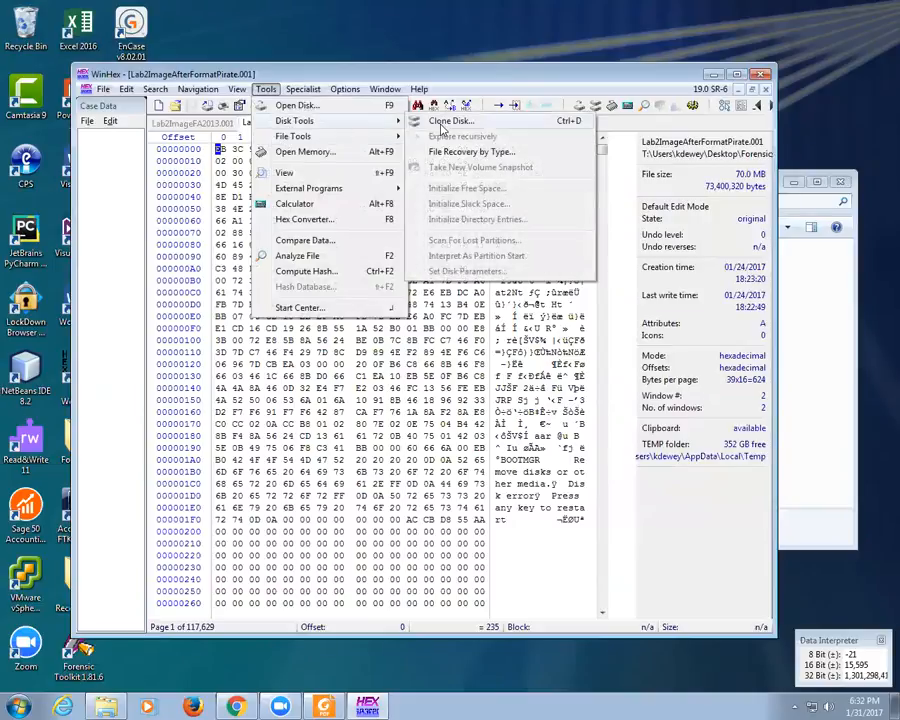
left_click(440, 151)
left_click(385, 389)
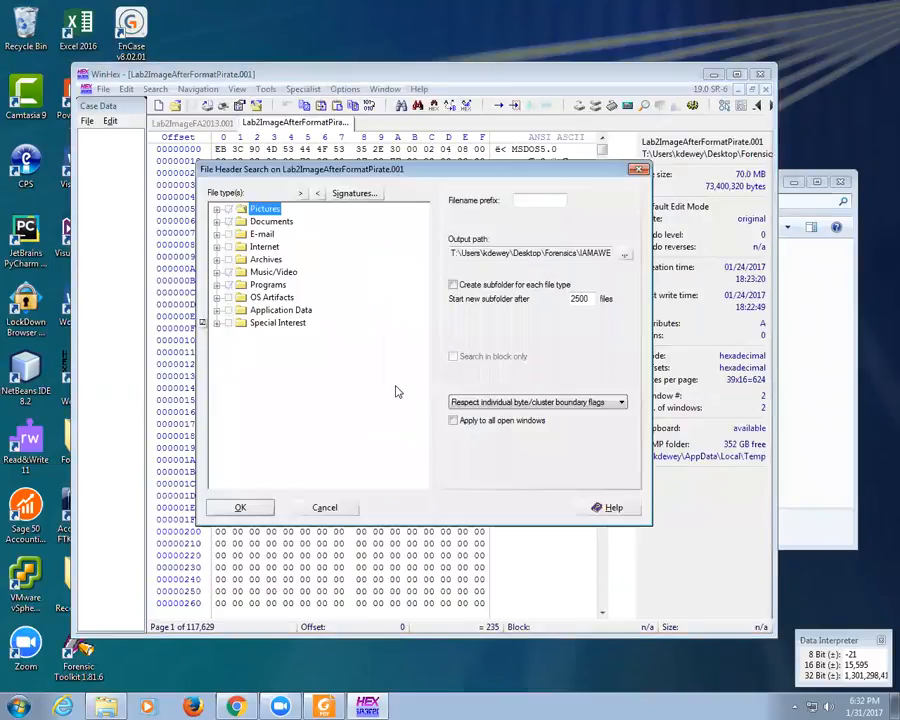
left_click(255, 508)
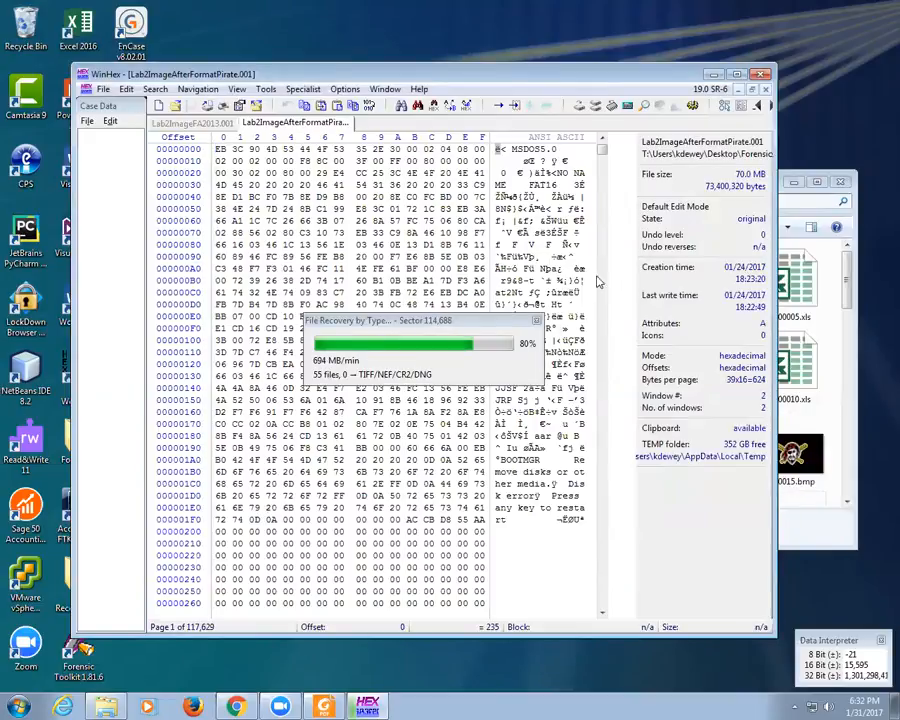
Step: Acknowledge the finished recovery, then run the recovered 000020.exe in IAMAWESOME and close it
left_click(424, 363)
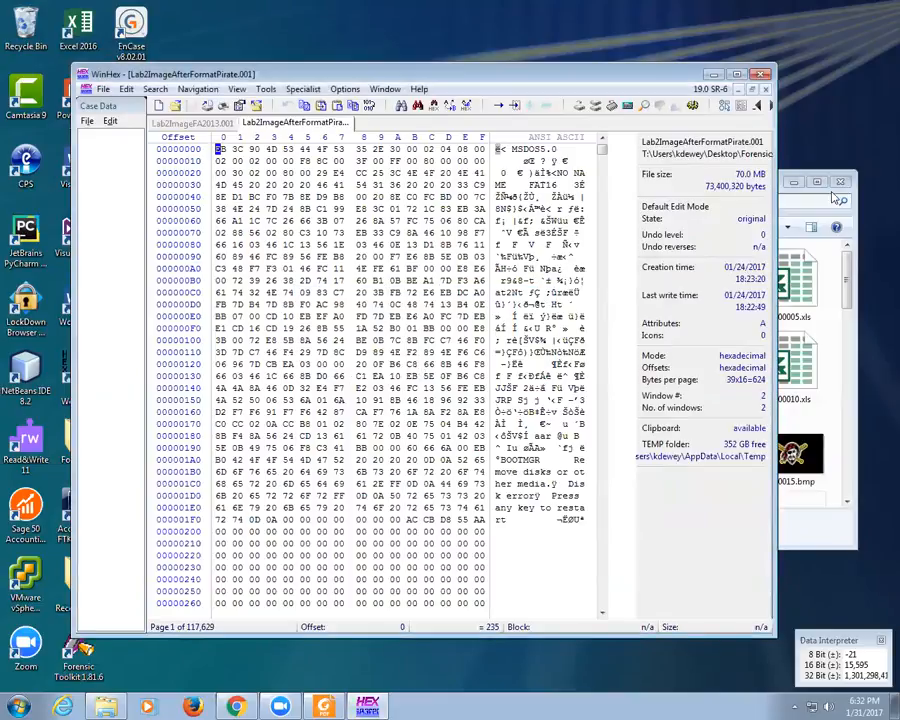
left_click(841, 320)
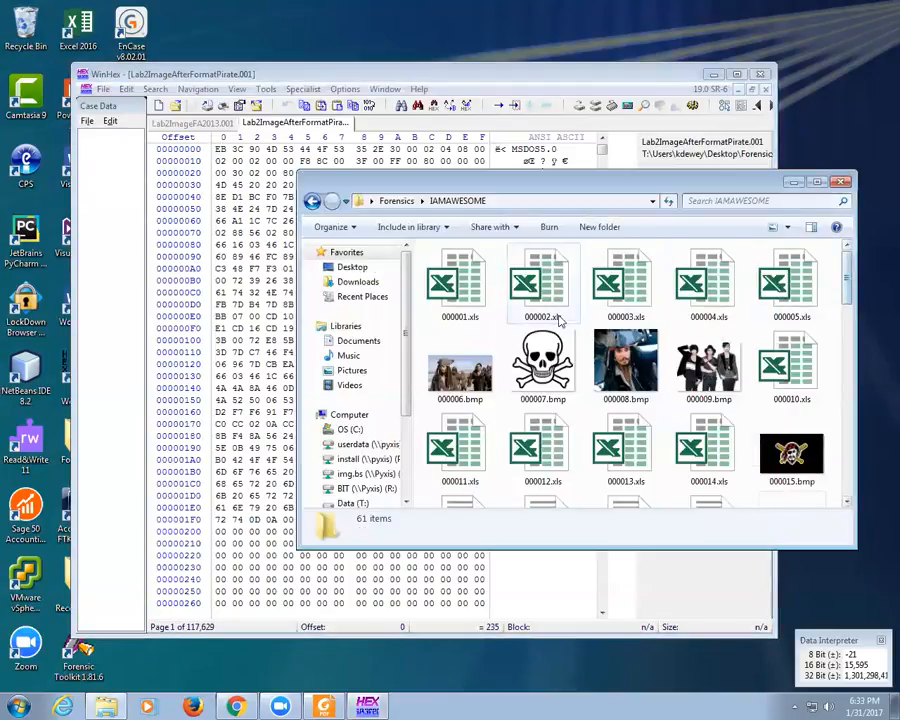
left_click_drag(851, 283, 857, 318)
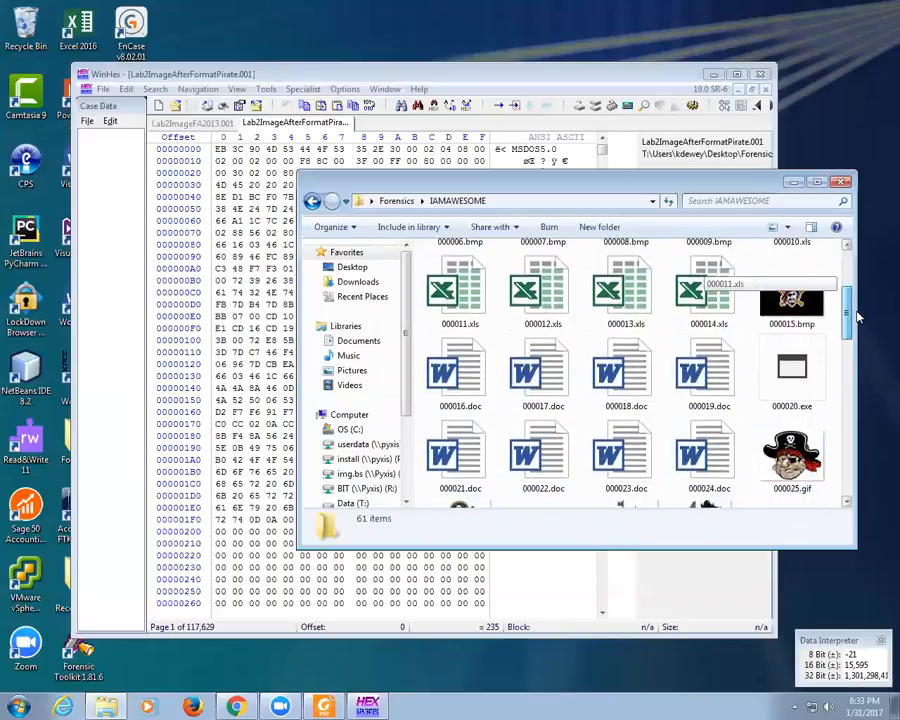
left_click(792, 372)
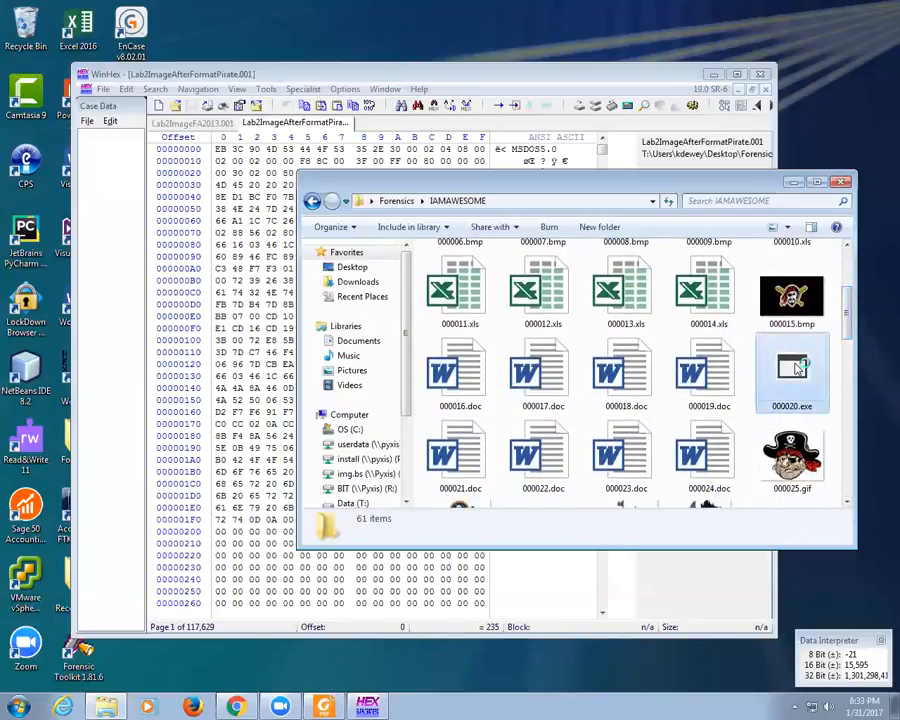
double_click(792, 372)
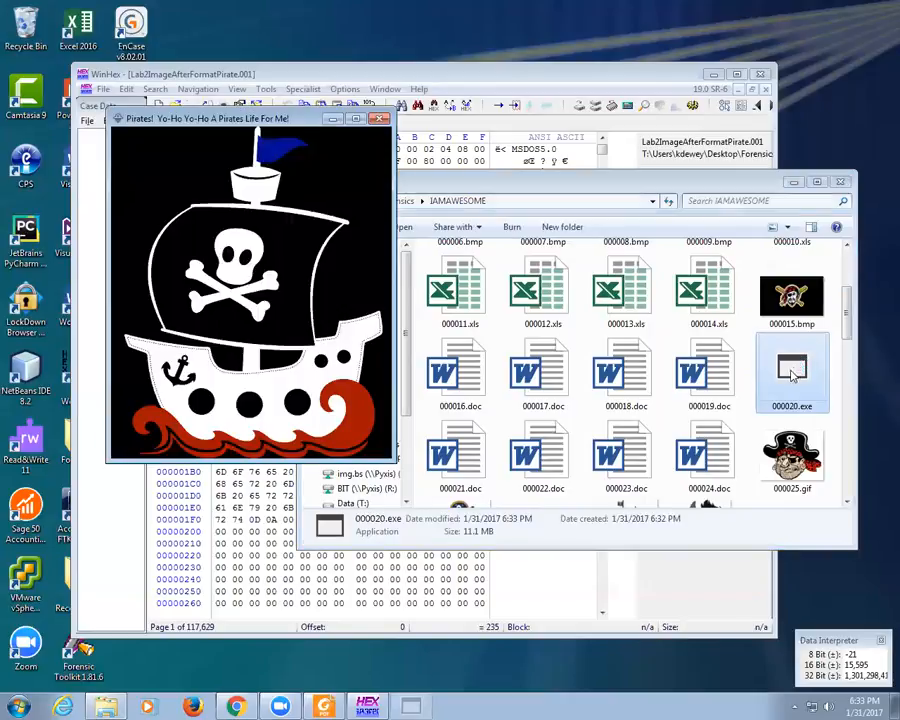
left_click(380, 120)
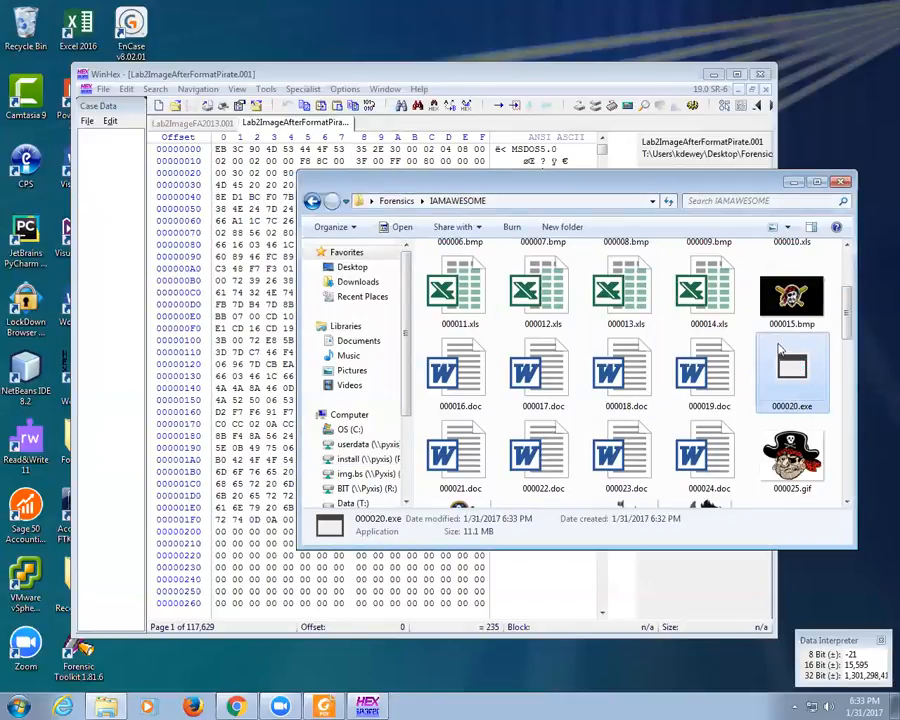
Step: Play the recovered 000035.mp3 in Media Player, then close the player
left_click_drag(852, 320, 852, 397)
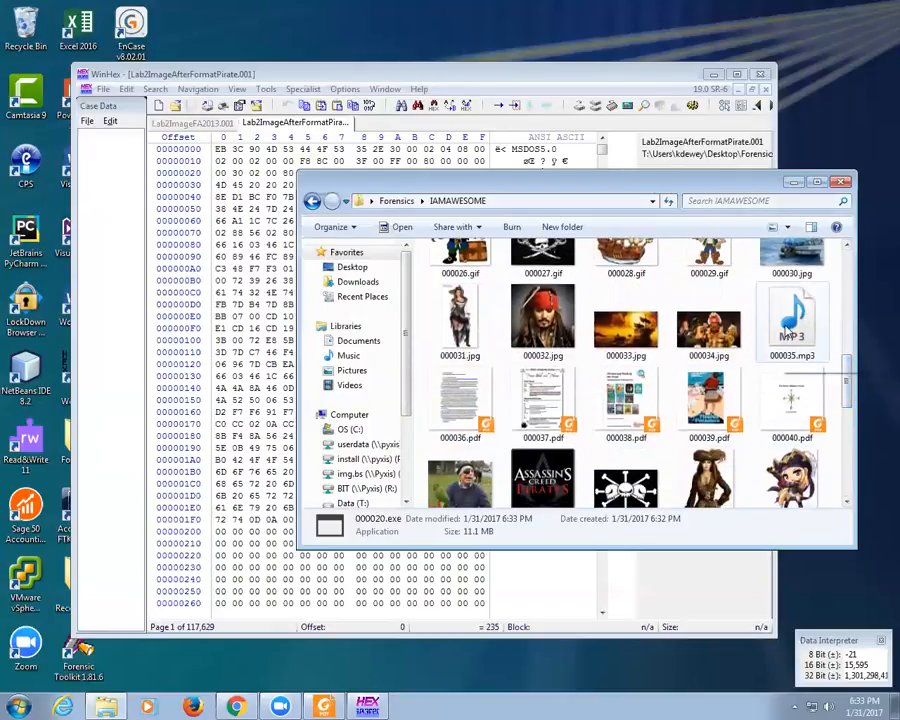
double_click(789, 322)
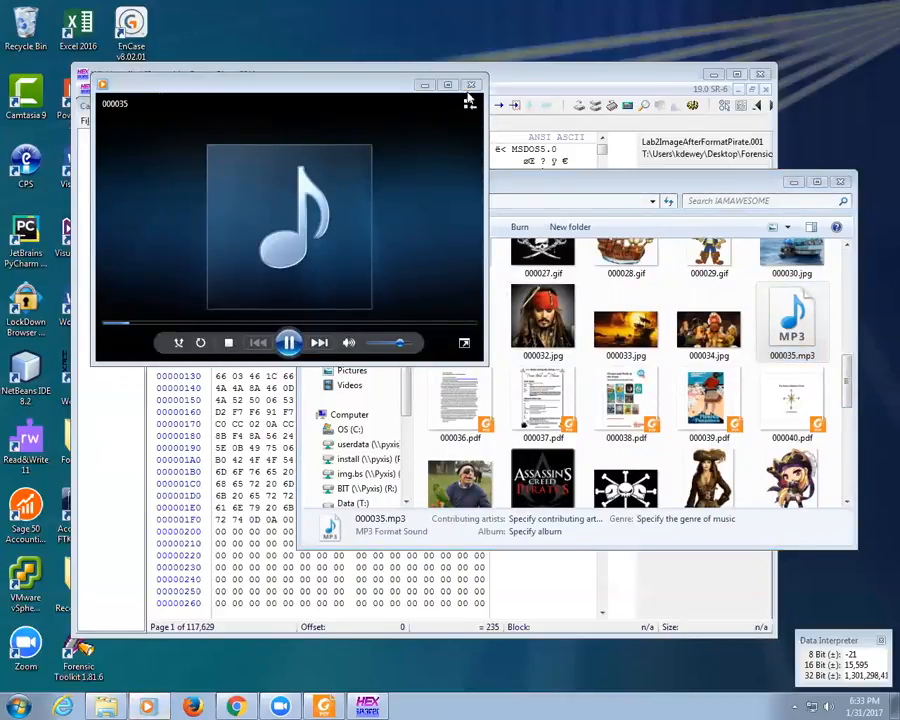
left_click(471, 84)
scroll(590, 350, "down", 5)
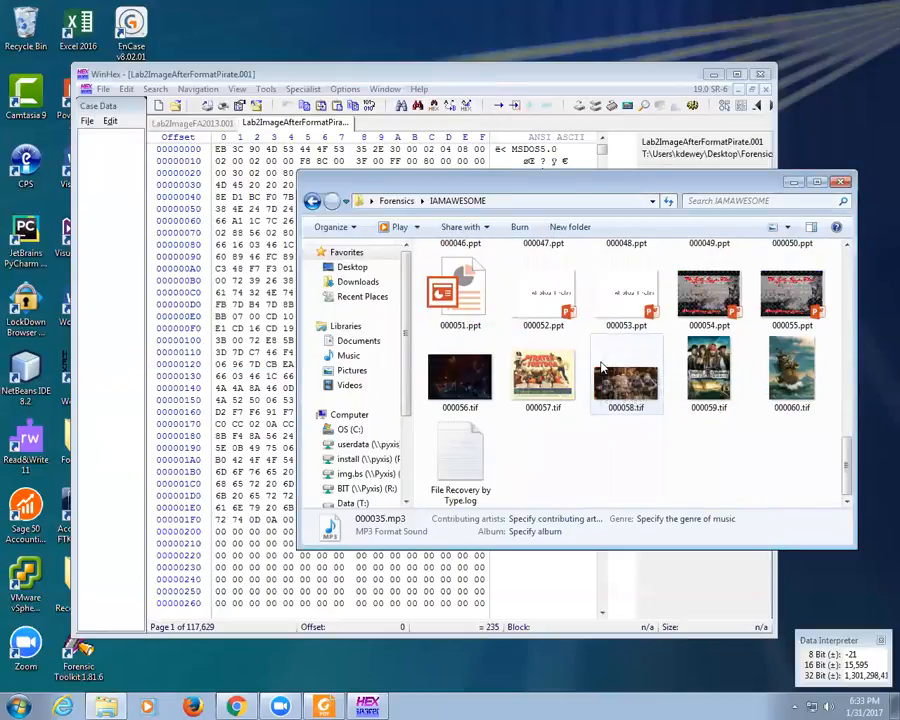
Step: Right-click the 3.45 KB File Recovery by Type.log below the TIFF files 000056–000060
mouse_move(604, 367)
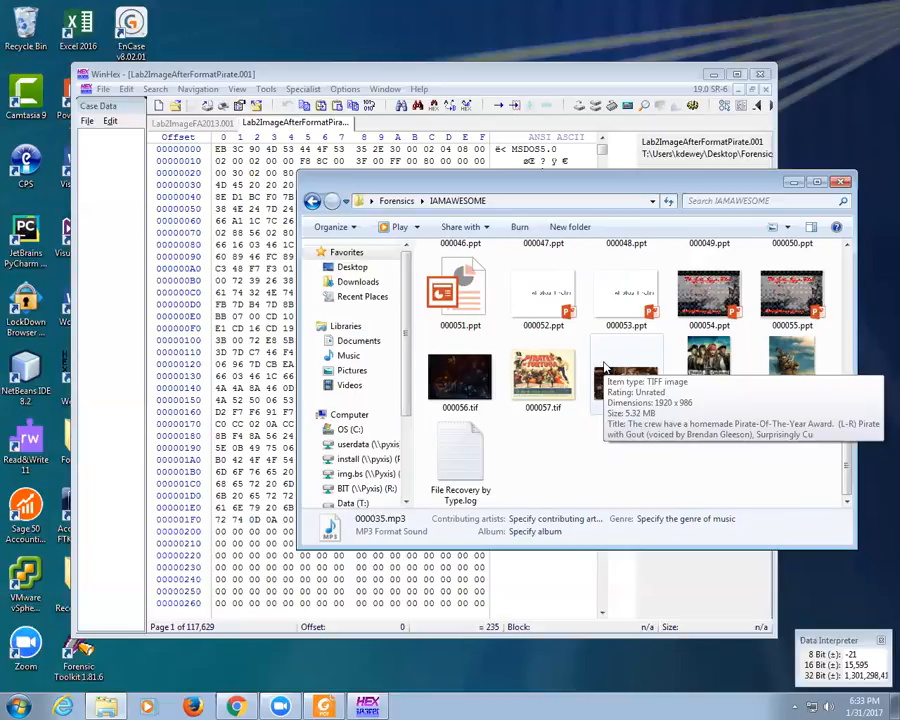
right_click(459, 459)
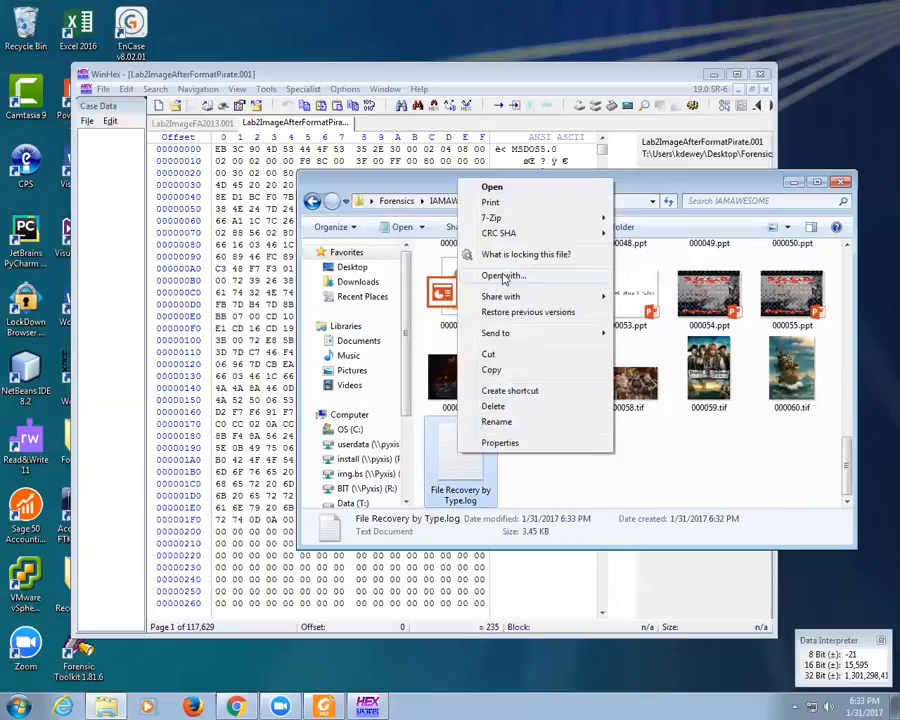
Step: Read File Recovery by Type.log in Notepad, noting 60 files and corrupt 000036.pdf, then close it
left_click(494, 189)
scroll(519, 300, "down", 1)
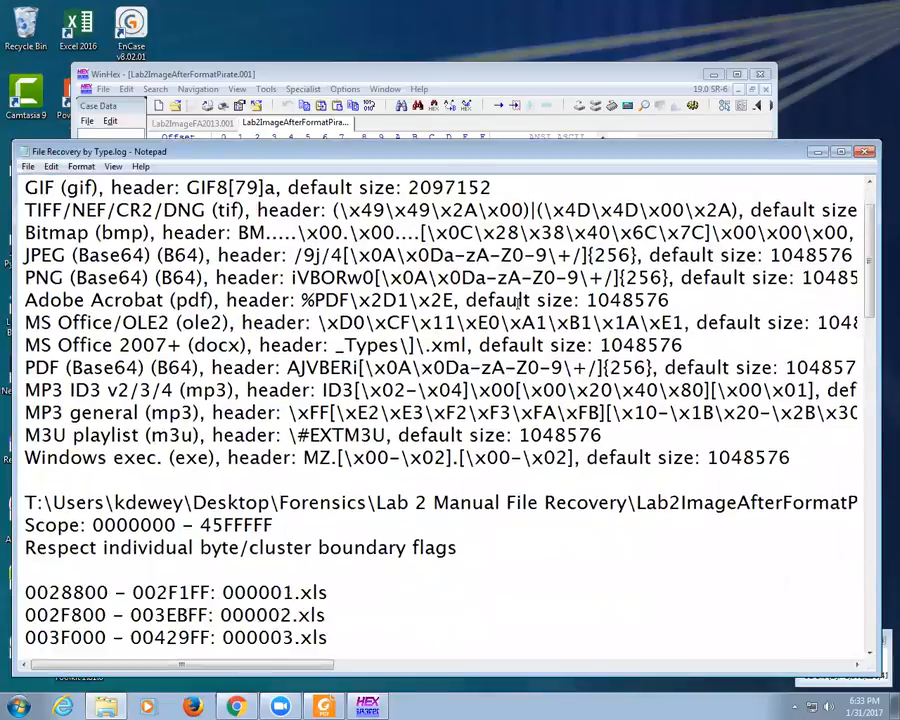
scroll(519, 300, "down", 20)
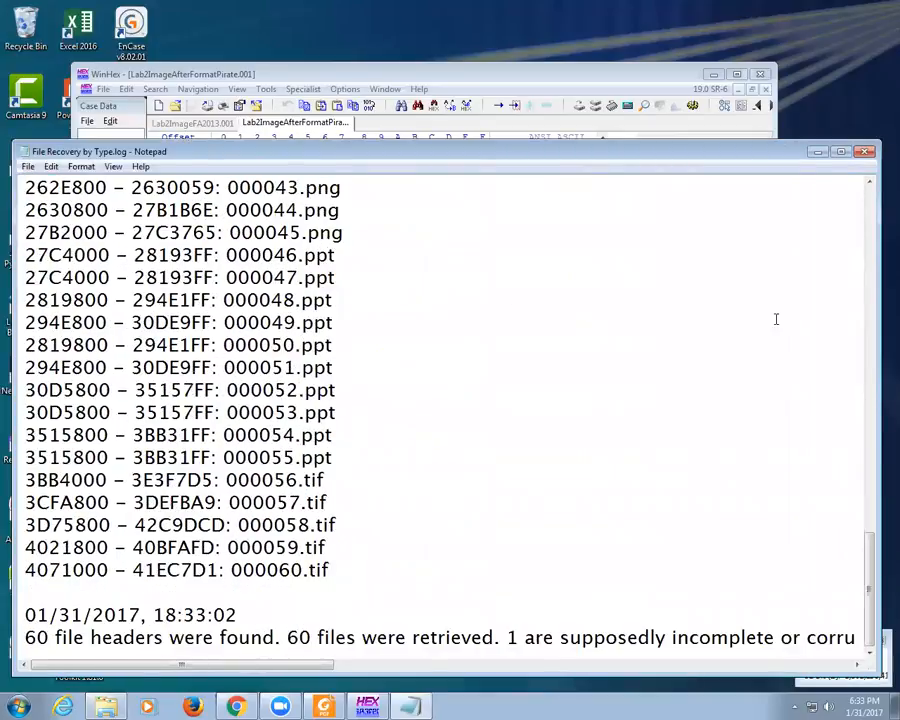
scroll(351, 485, "up", 17)
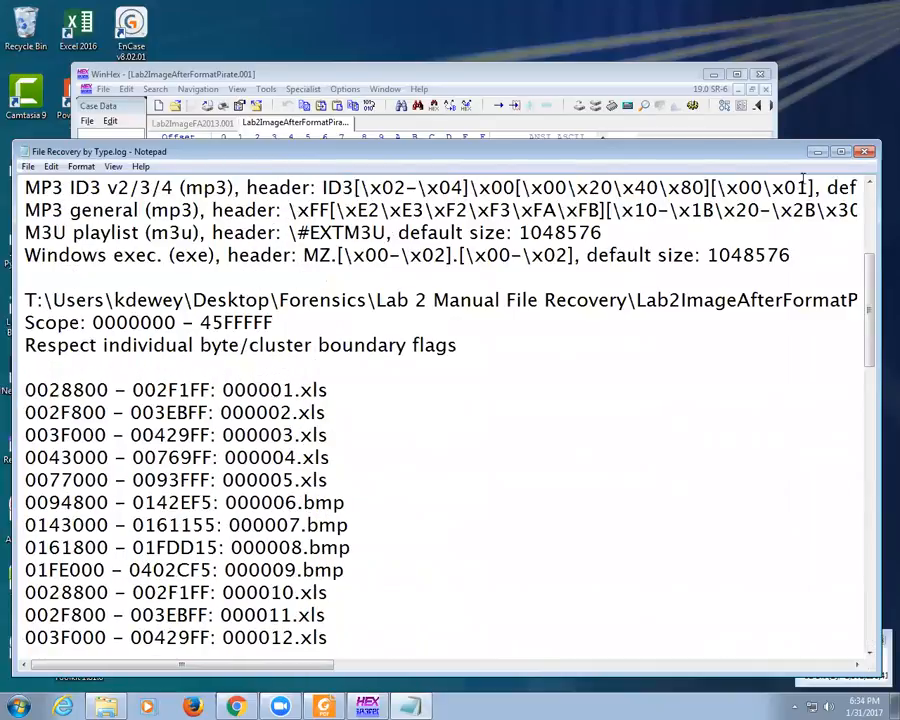
scroll(602, 278, "down", 2)
scroll(602, 278, "down", 1)
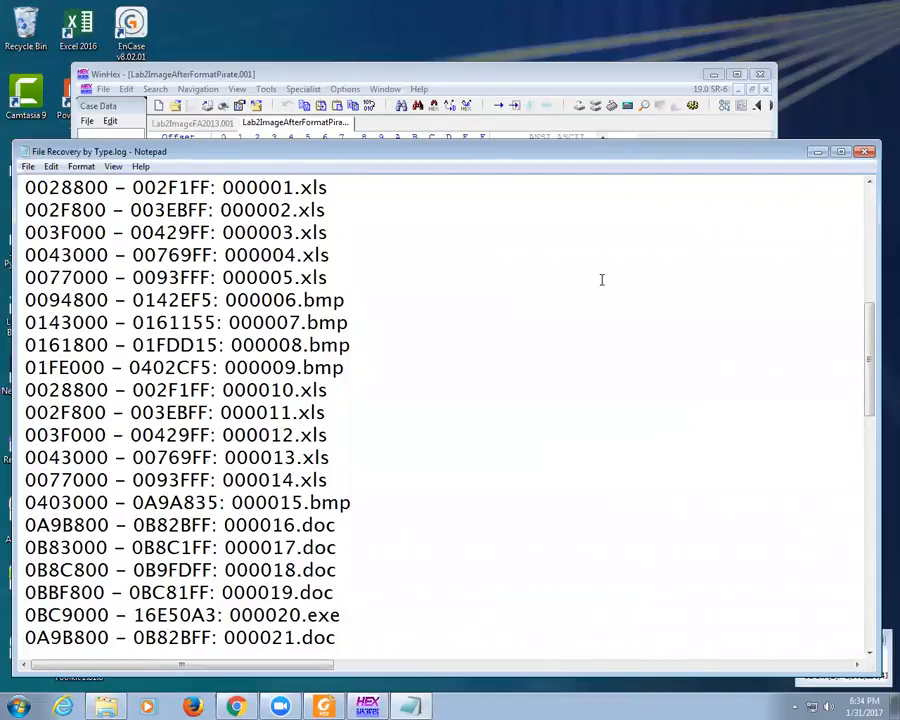
scroll(427, 408, "down", 13)
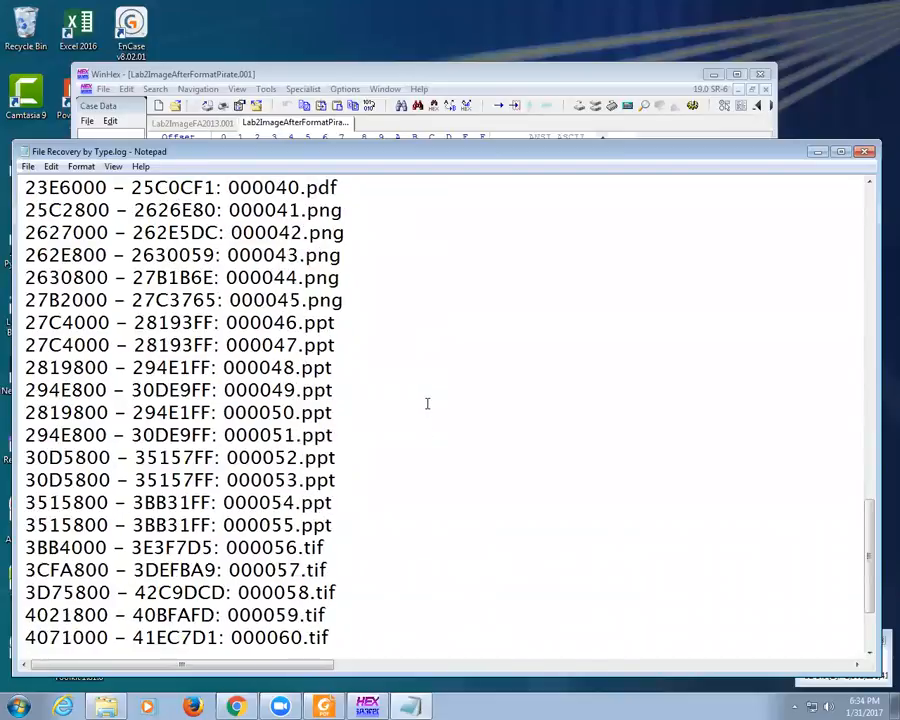
scroll(427, 400, "up", 3)
left_click_drag(432, 300, 320, 300)
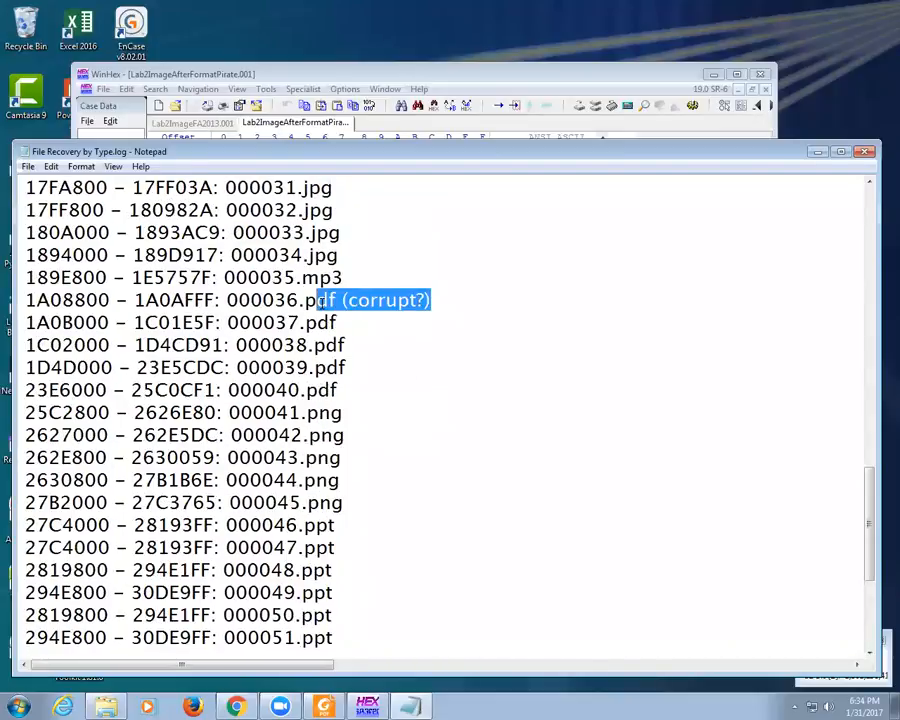
scroll(361, 393, "down", 4)
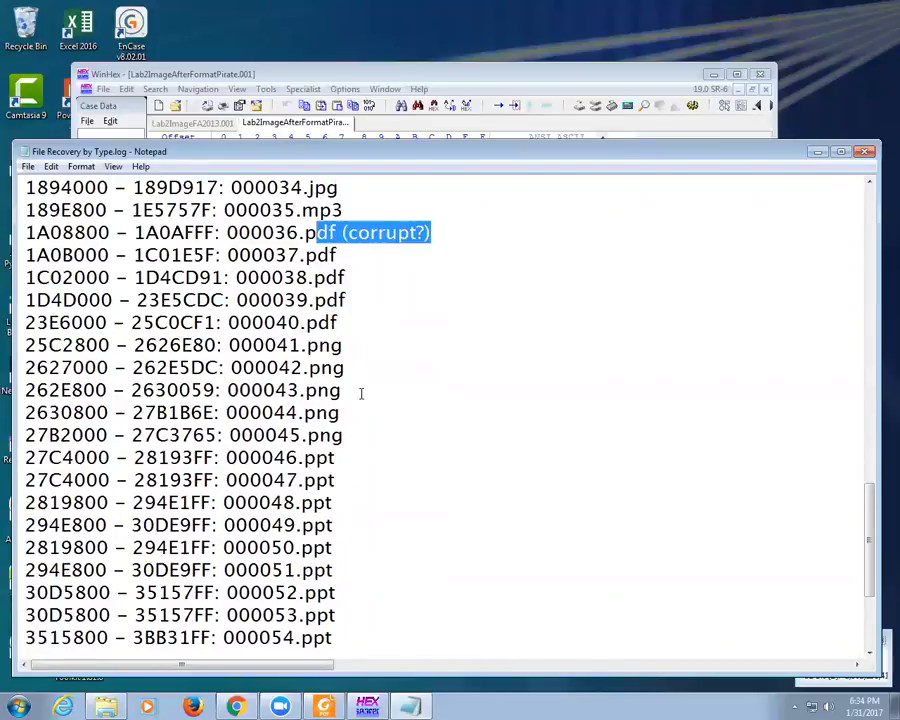
scroll(360, 391, "up", 19)
scroll(389, 368, "up", 2)
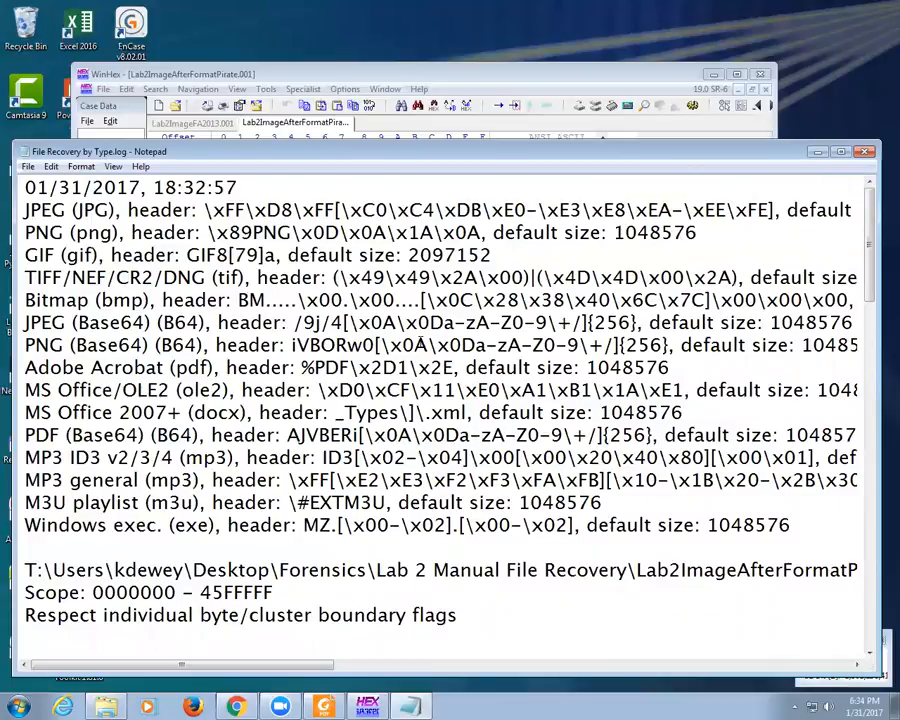
left_click(872, 154)
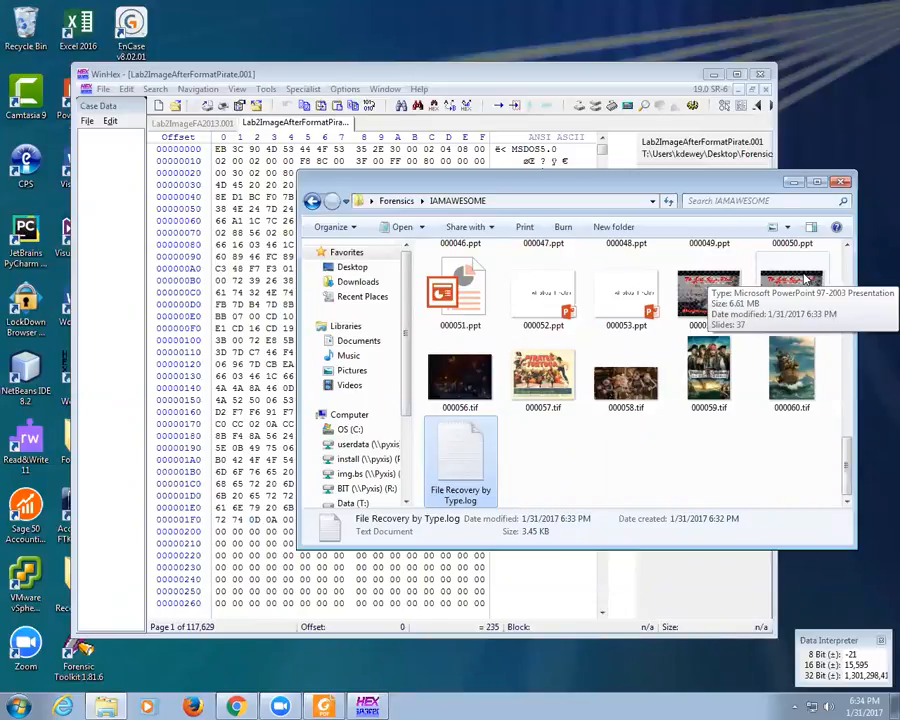
Step: Scroll to the top of the IAMAWESOME folder to show the 000001–000005.xls spreadsheets
scroll(582, 386, "up", 10)
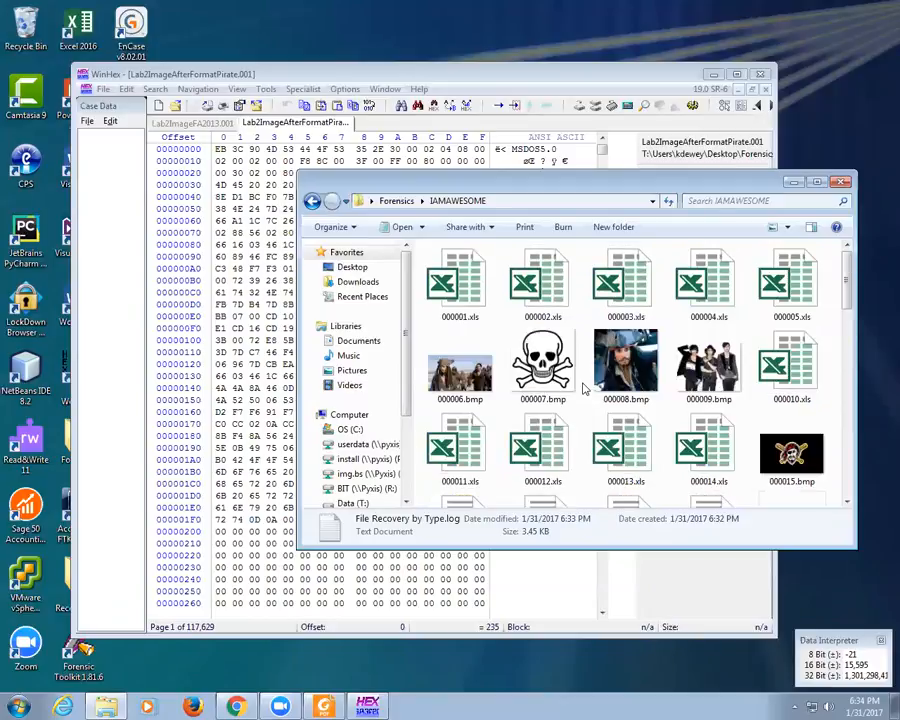
Step: View the Pirate NES pinout on Sheet1 of 000003.xls in Excel, then close Excel
double_click(625, 290)
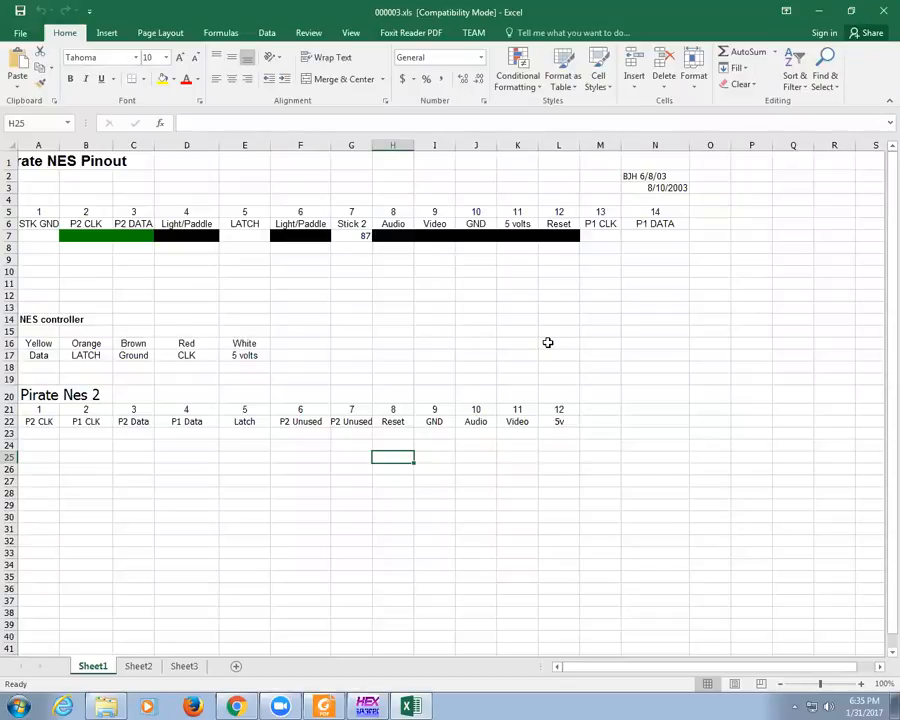
left_click(877, 17)
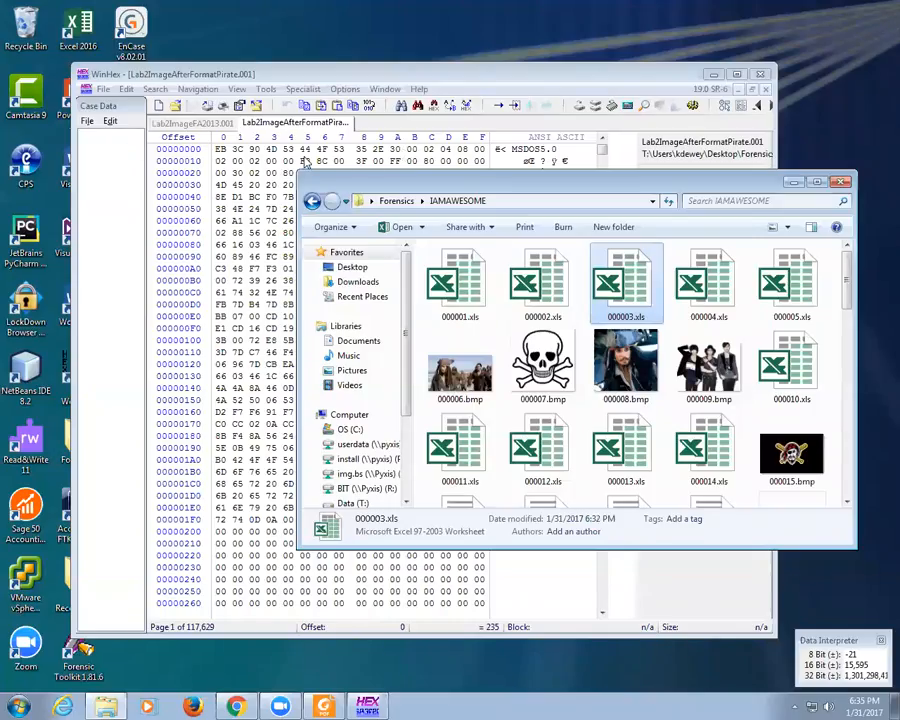
Step: Bring WinHex forward on the Lab2ImageAfterFormatPirate tab and show its Tools menu
right_click(291, 122)
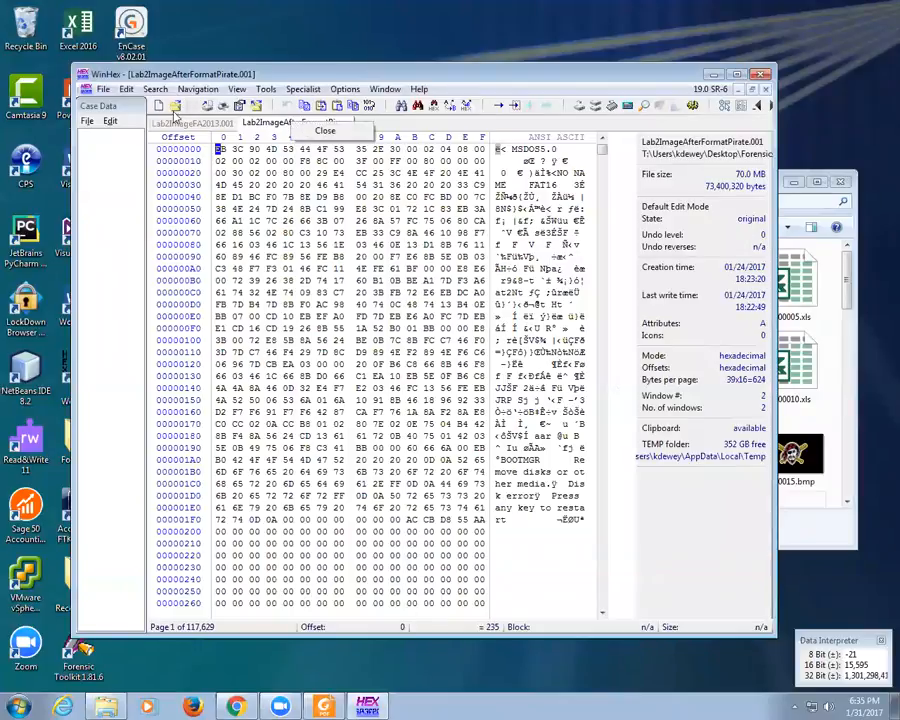
left_click(266, 89)
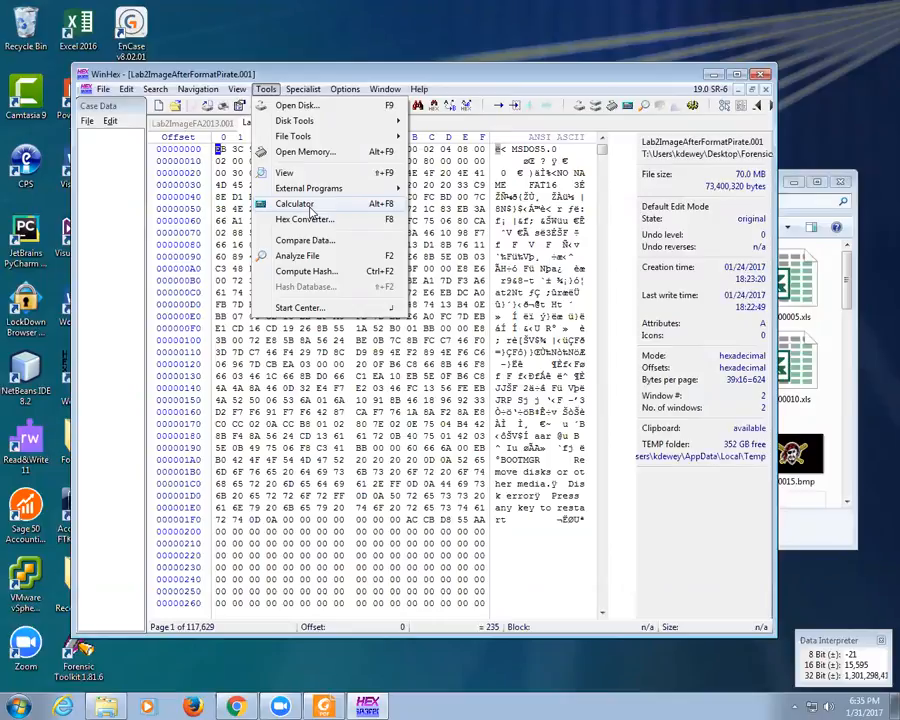
Step: Load process #856's primary memory via Tools > Open Memory and scroll through its hex
left_click(313, 153)
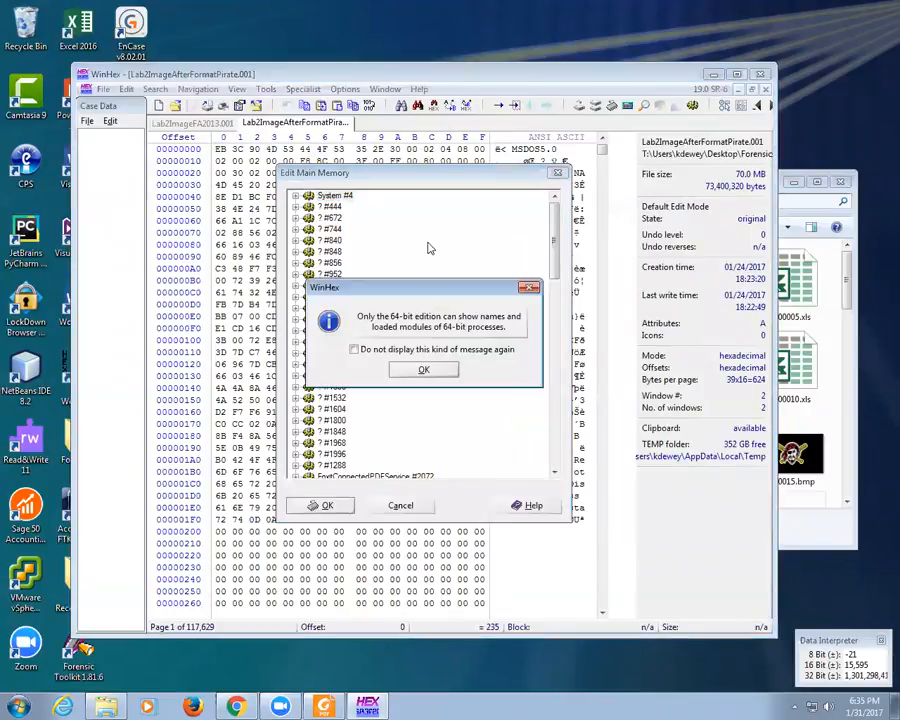
left_click(425, 370)
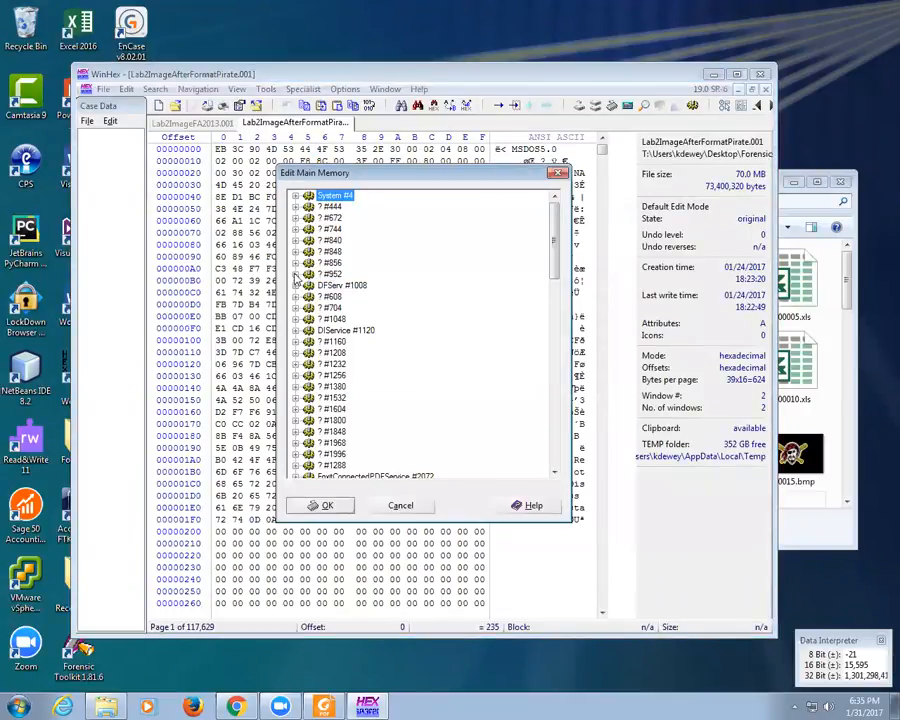
left_click(296, 262)
left_click(355, 274)
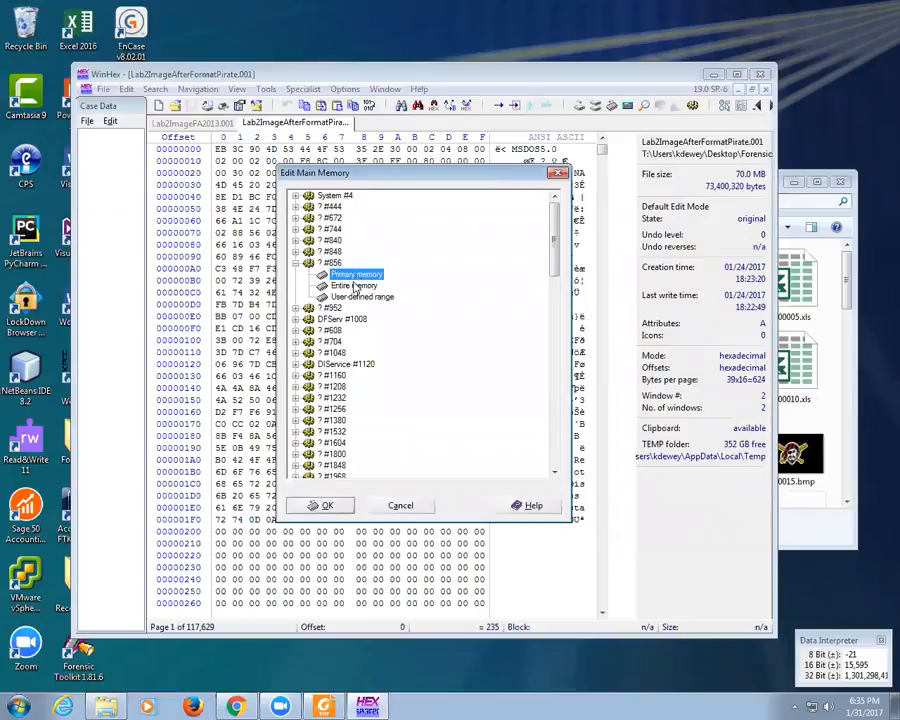
left_click(325, 505)
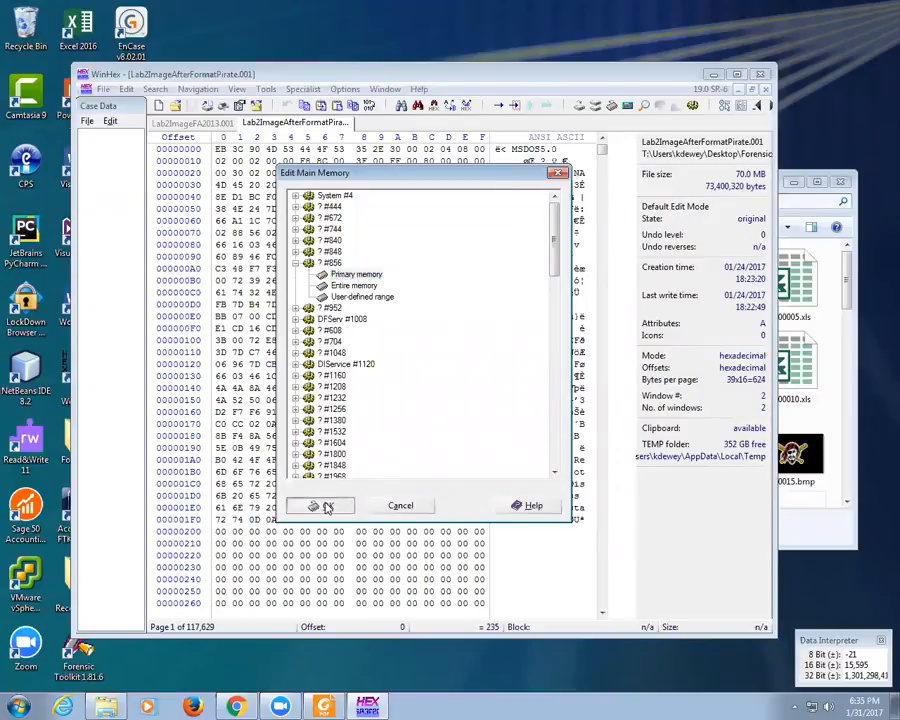
left_click(381, 376)
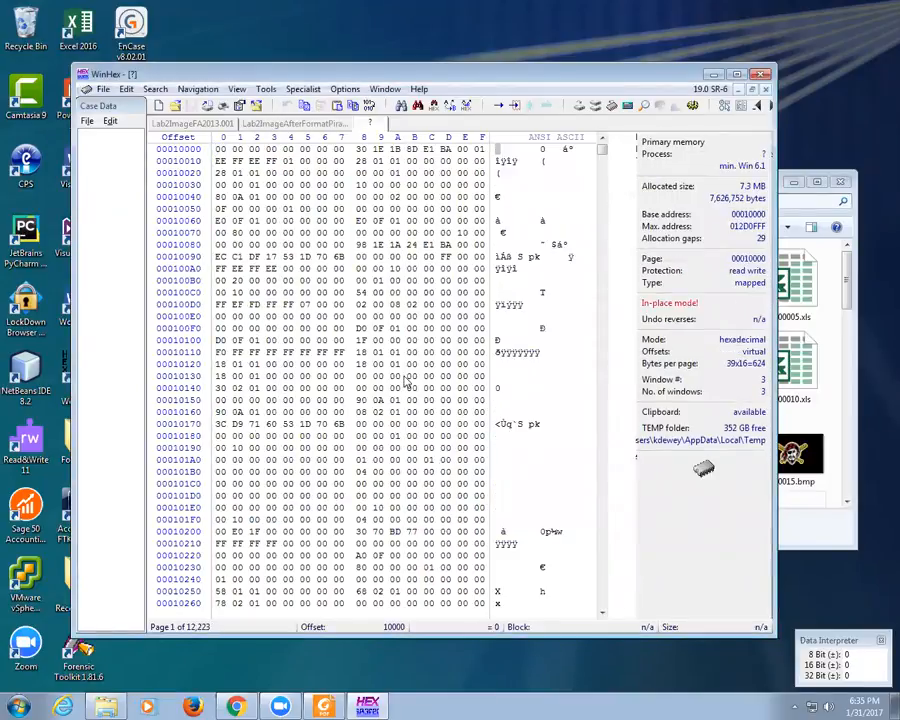
scroll(405, 376, "down", 15)
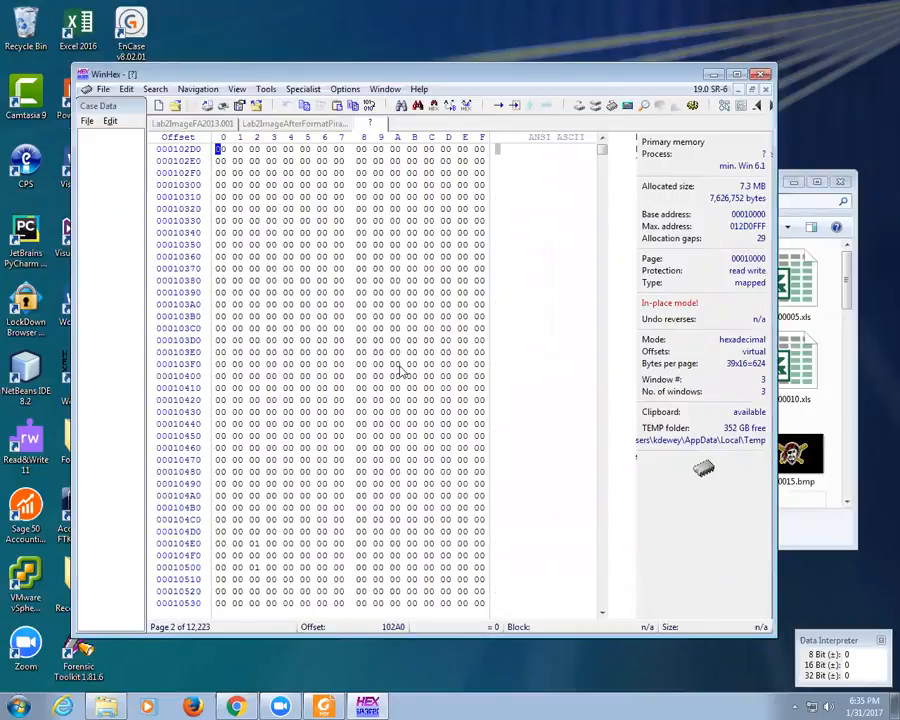
scroll(401, 371, "up", 13)
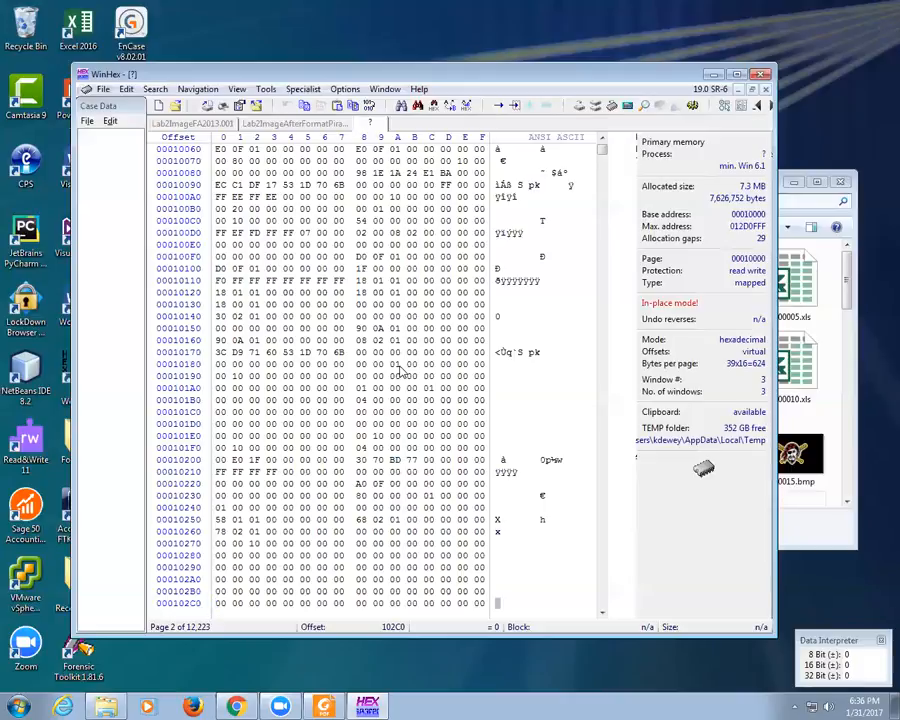
Step: View the license text under Help > Register, cancel without changes, and close WinHex
left_click(419, 89)
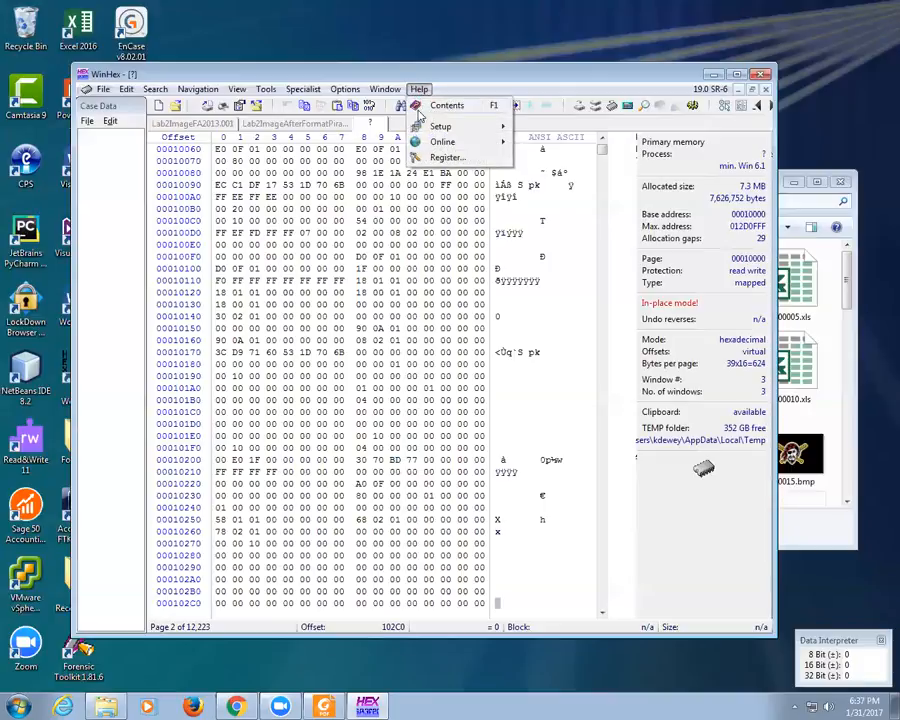
left_click(447, 160)
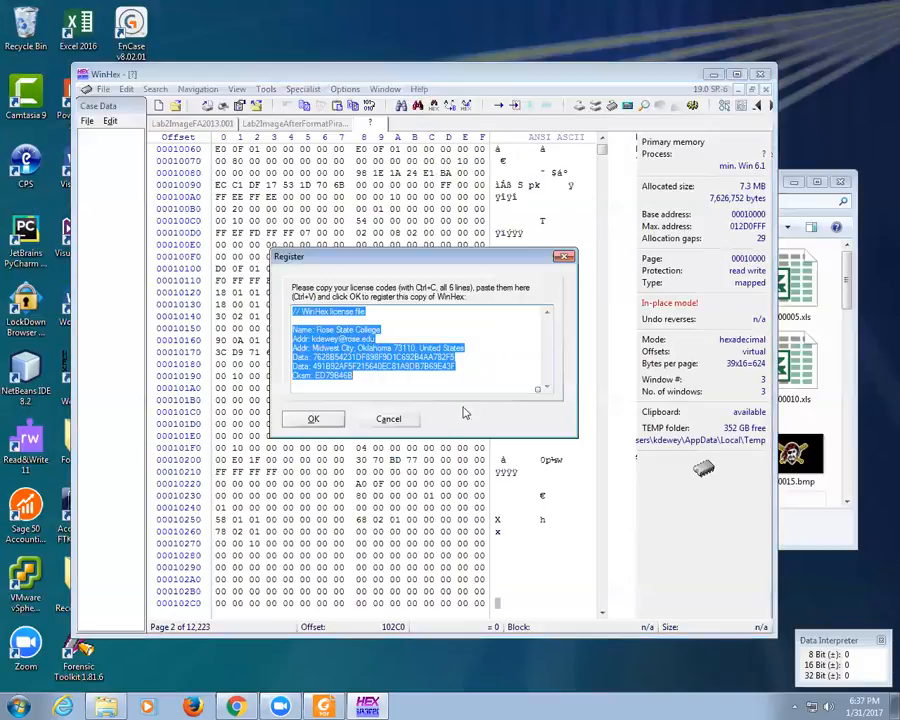
left_click(474, 358)
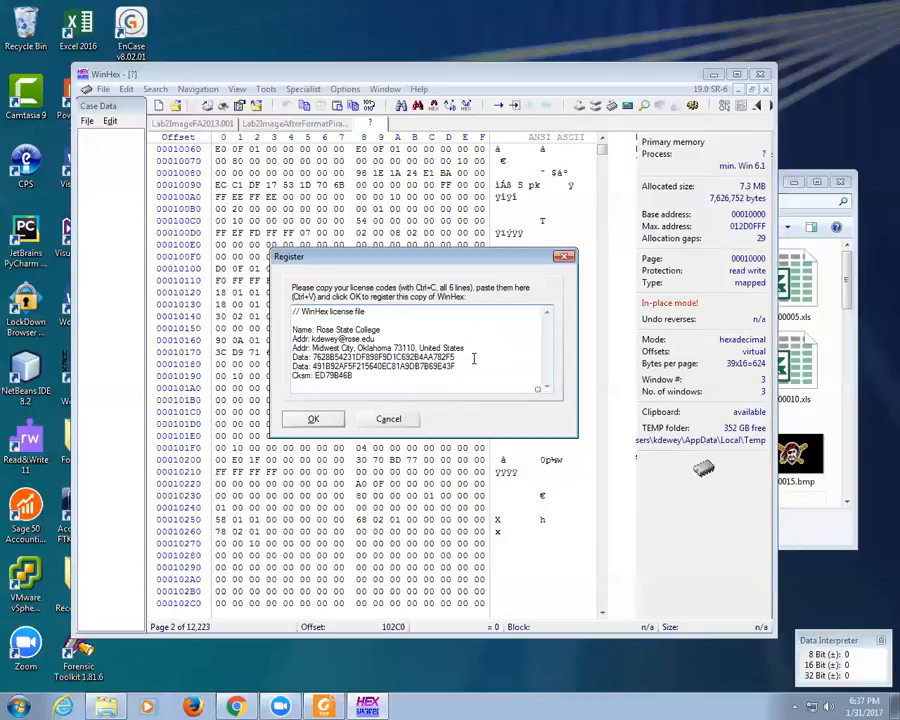
left_click(385, 420)
left_click(763, 75)
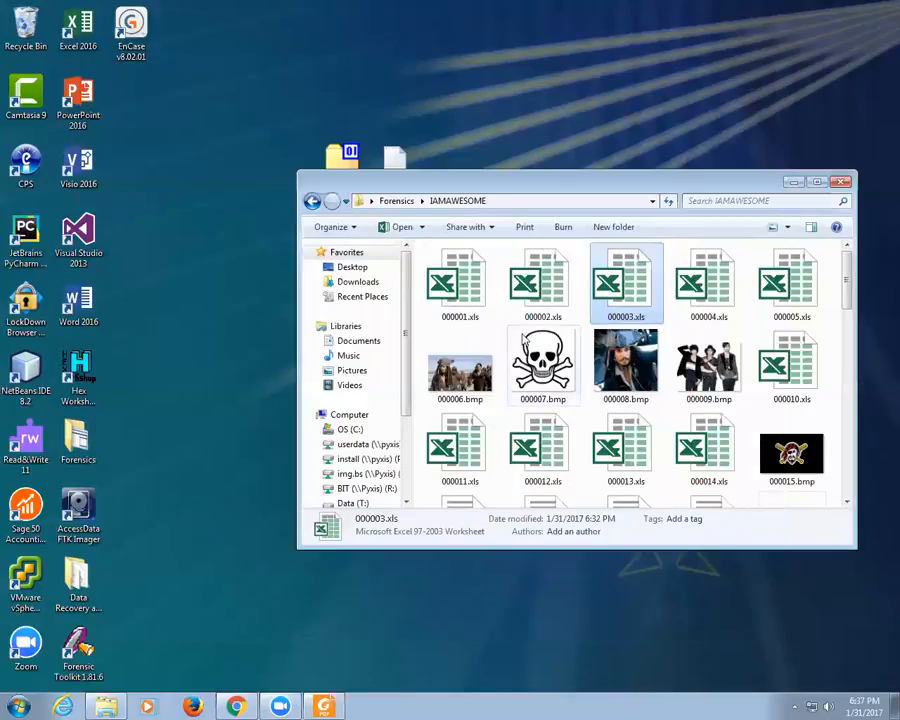
Step: Browse in Explorer to the C:\Program Files (x86)\WinHex folder
left_click(105, 706)
left_click(105, 706)
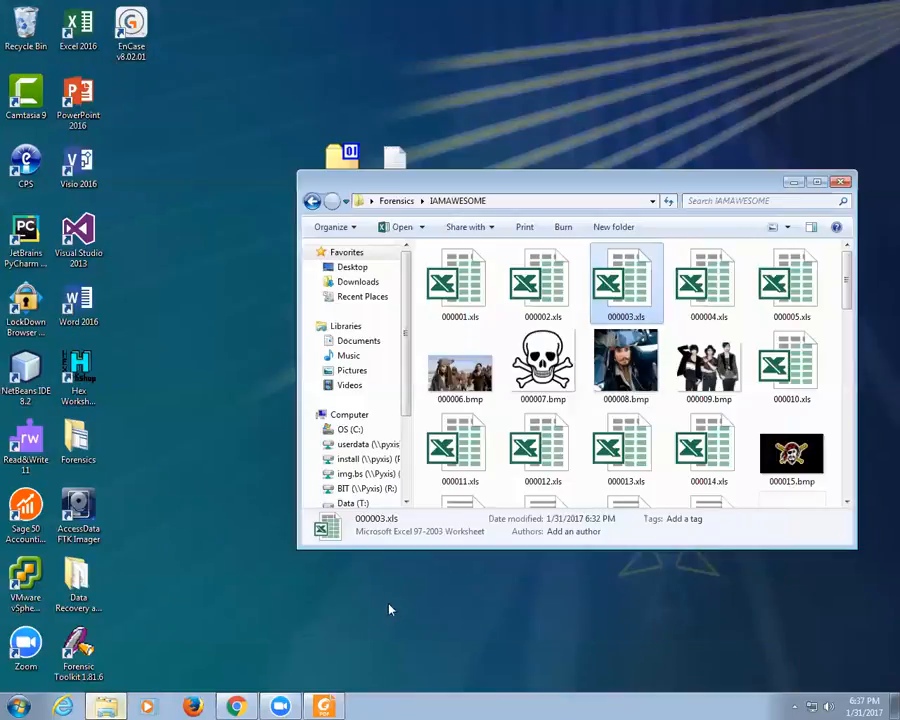
left_click(348, 429)
double_click(475, 386)
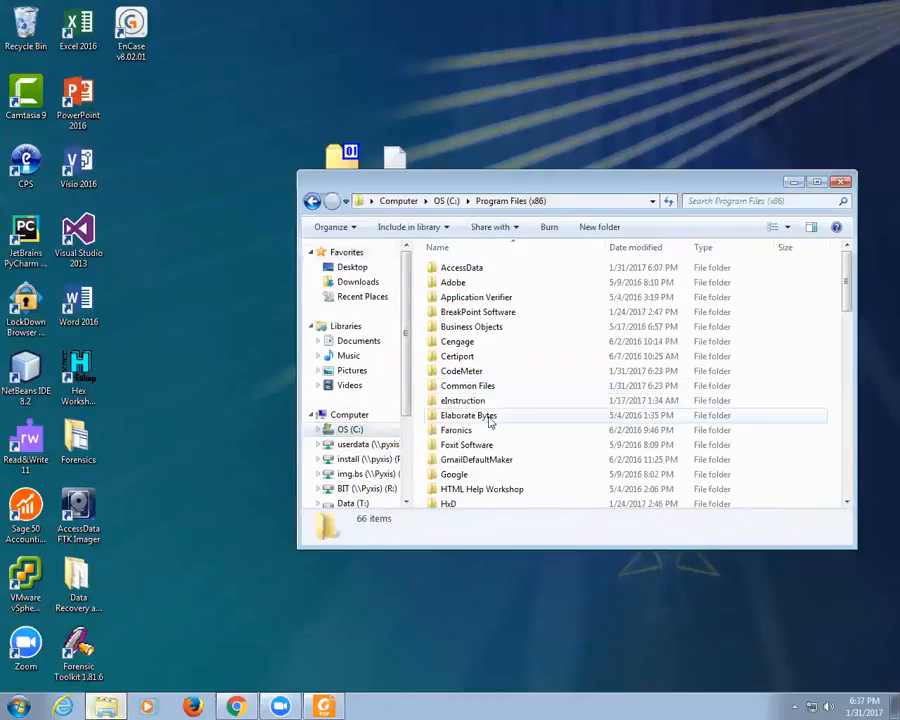
scroll(490, 425, "down", 4)
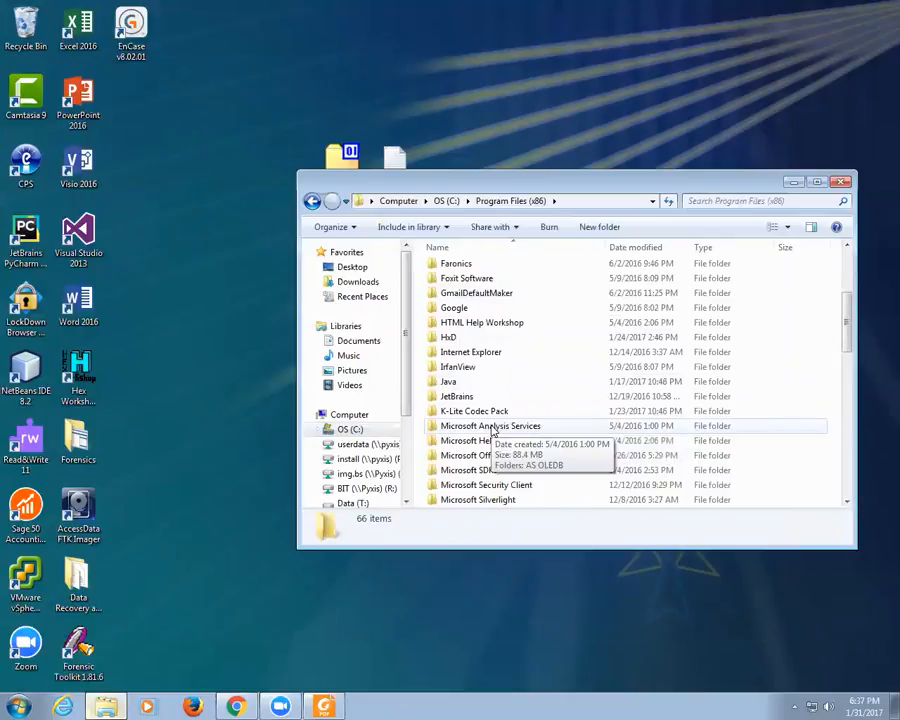
scroll(492, 430, "down", 12)
scroll(490, 430, "down", 1)
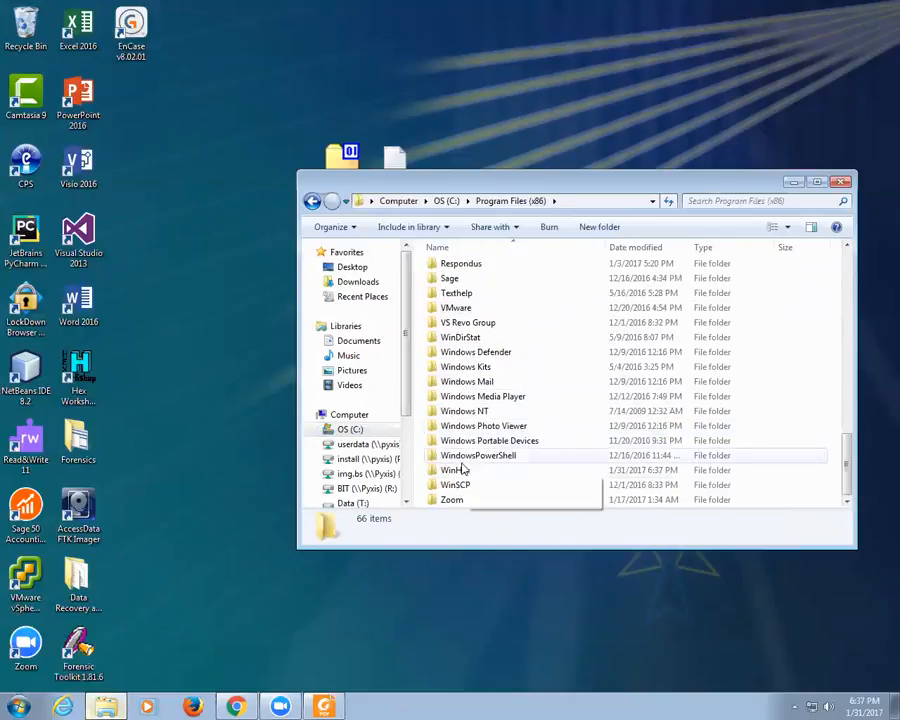
double_click(464, 467)
scroll(483, 486, "down", 3)
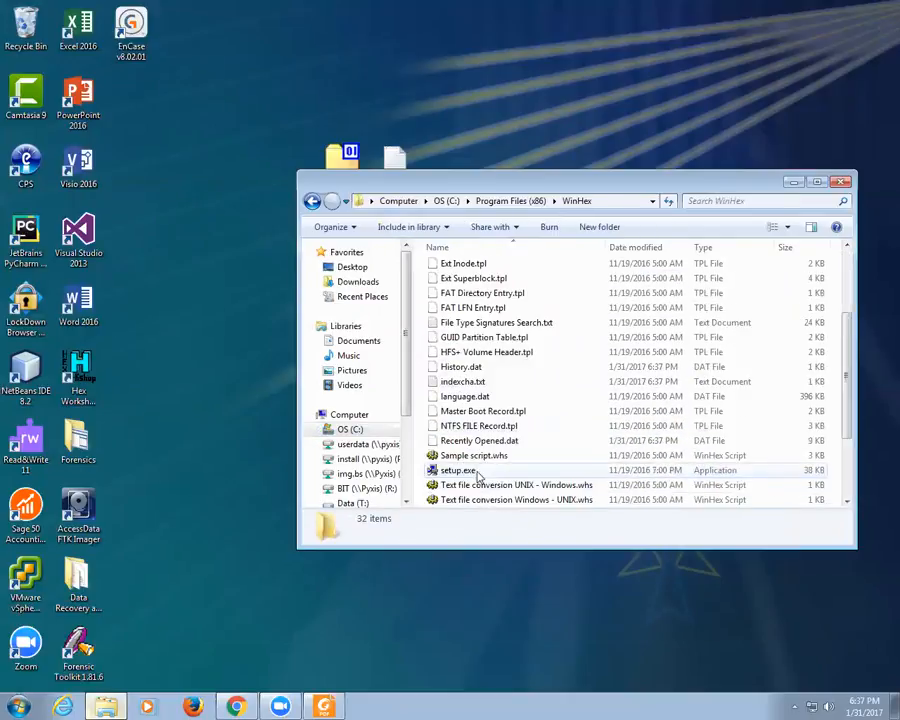
scroll(527, 465, "down", 3)
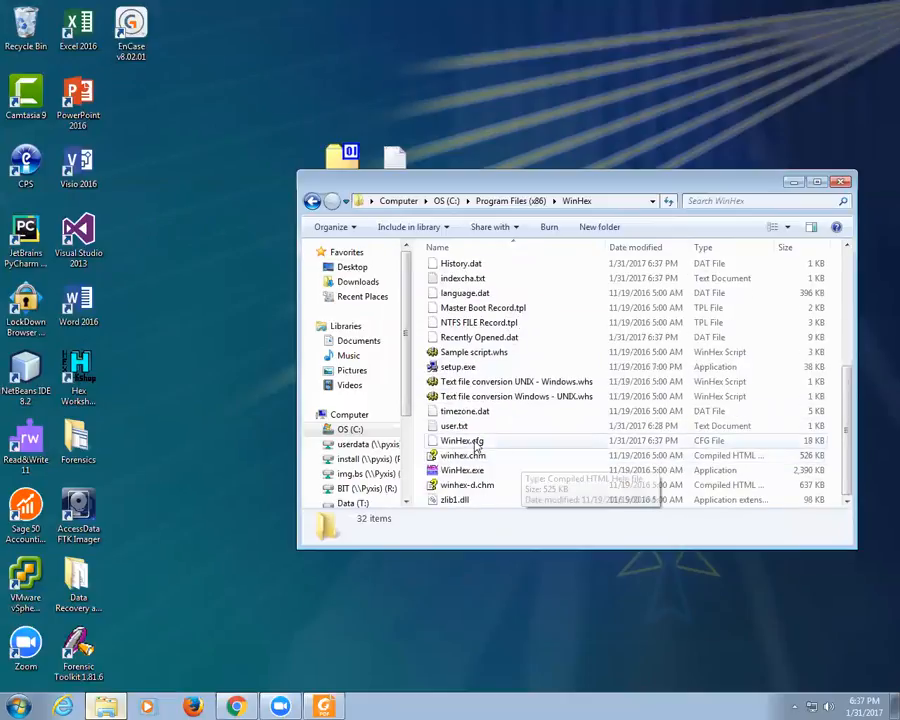
Step: Read the license file user.txt in Notepad, then move it onto the desktop
left_click(455, 427)
double_click(455, 427)
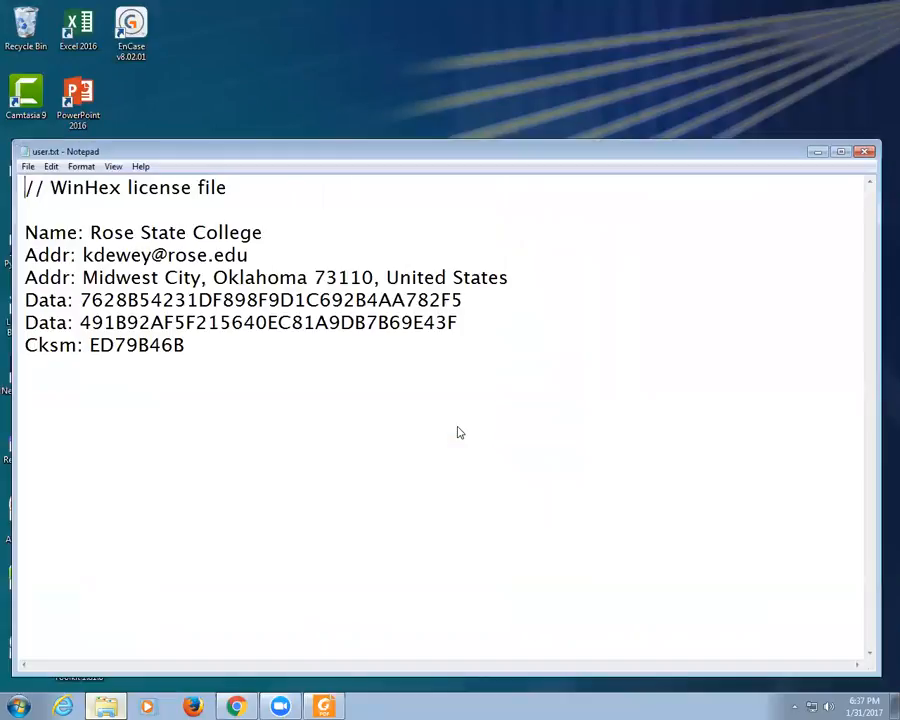
left_click(866, 151)
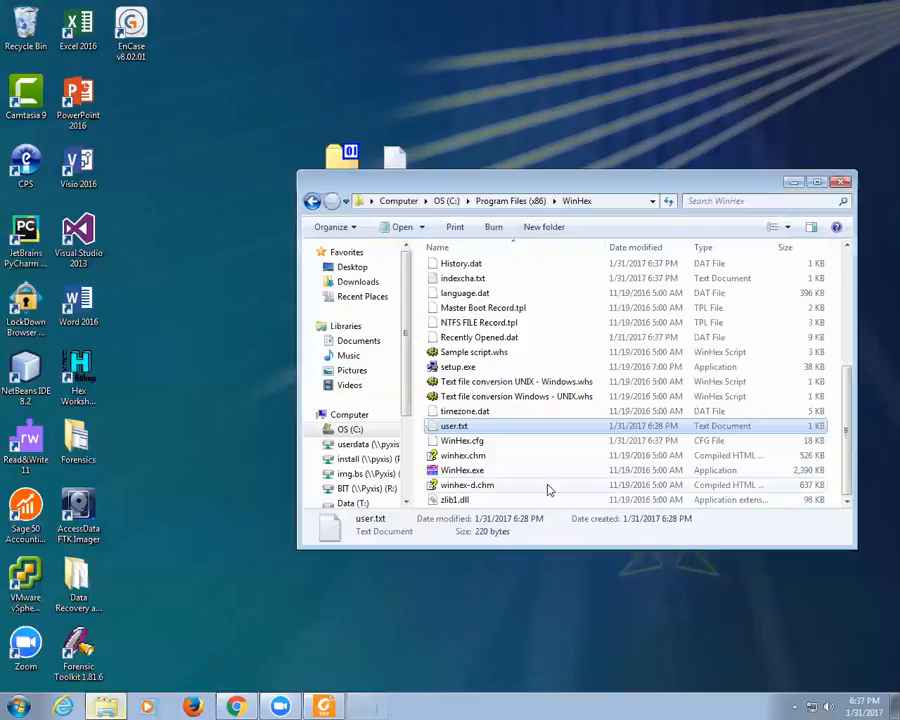
left_click_drag(463, 431, 206, 437)
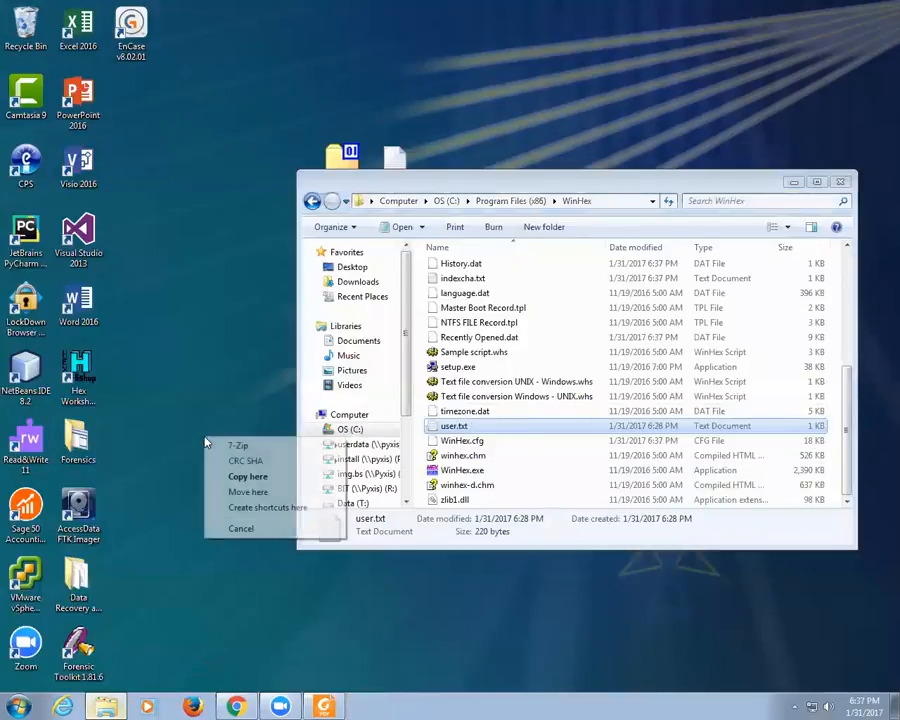
left_click(256, 491)
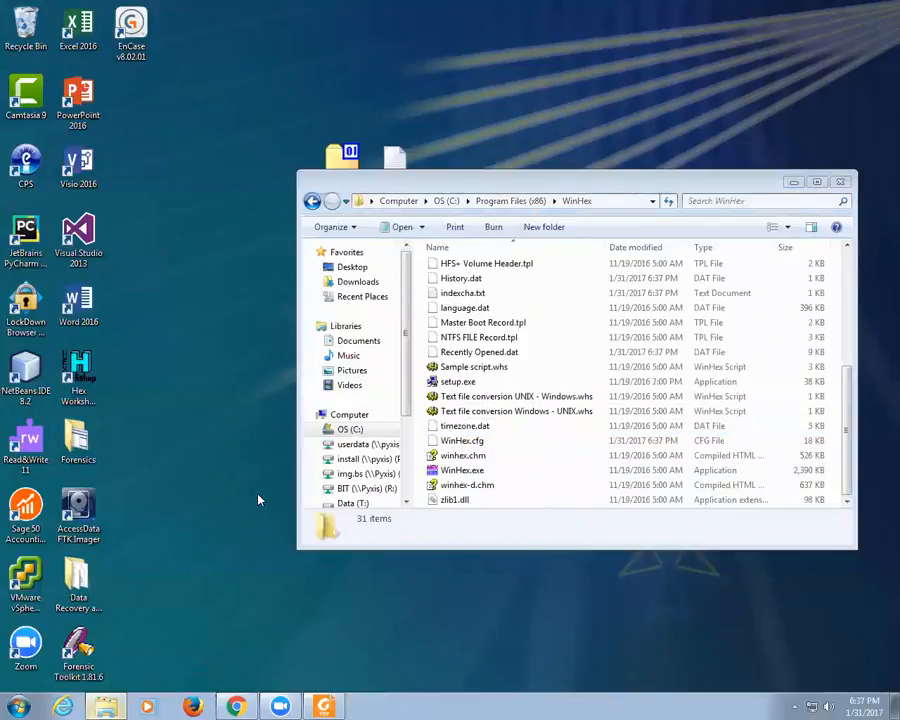
Step: Run WinHex.exe without user.txt, dismiss both evaluation-version notices, and close it
double_click(462, 471)
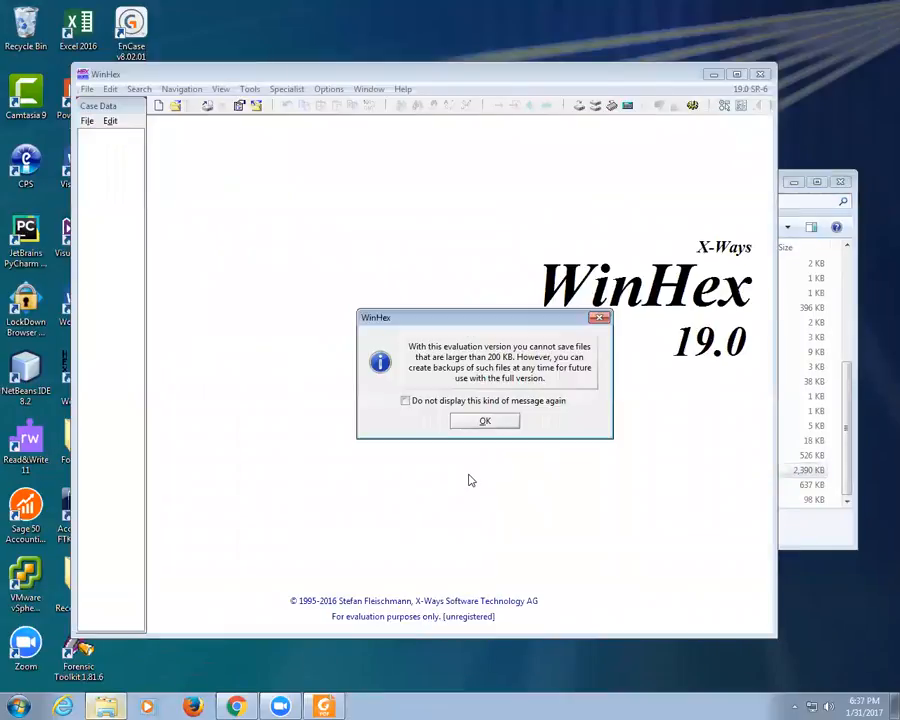
left_click(484, 422)
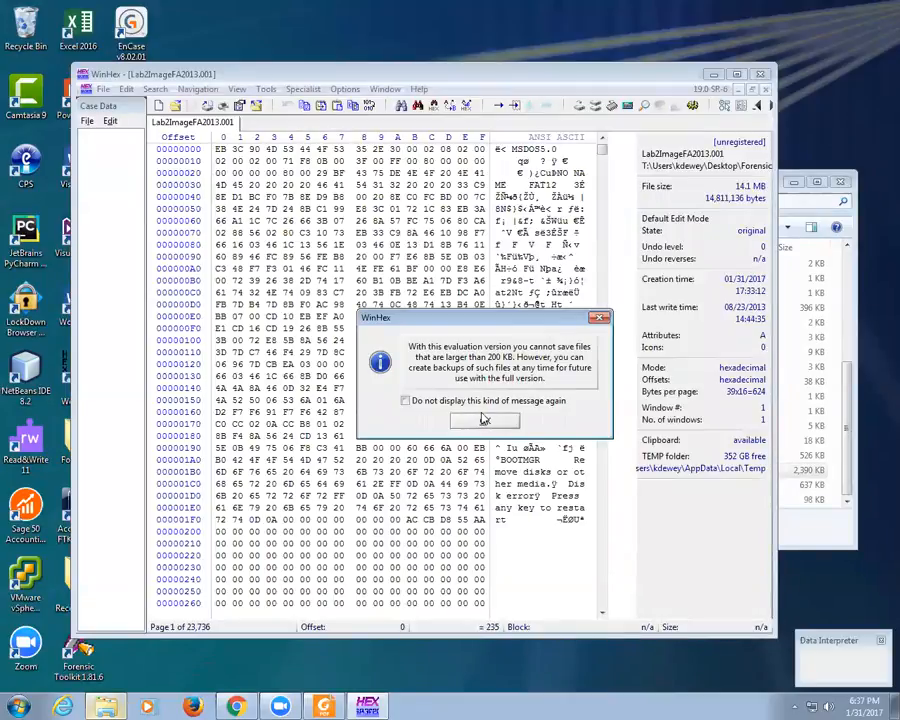
left_click(483, 421)
left_click(762, 74)
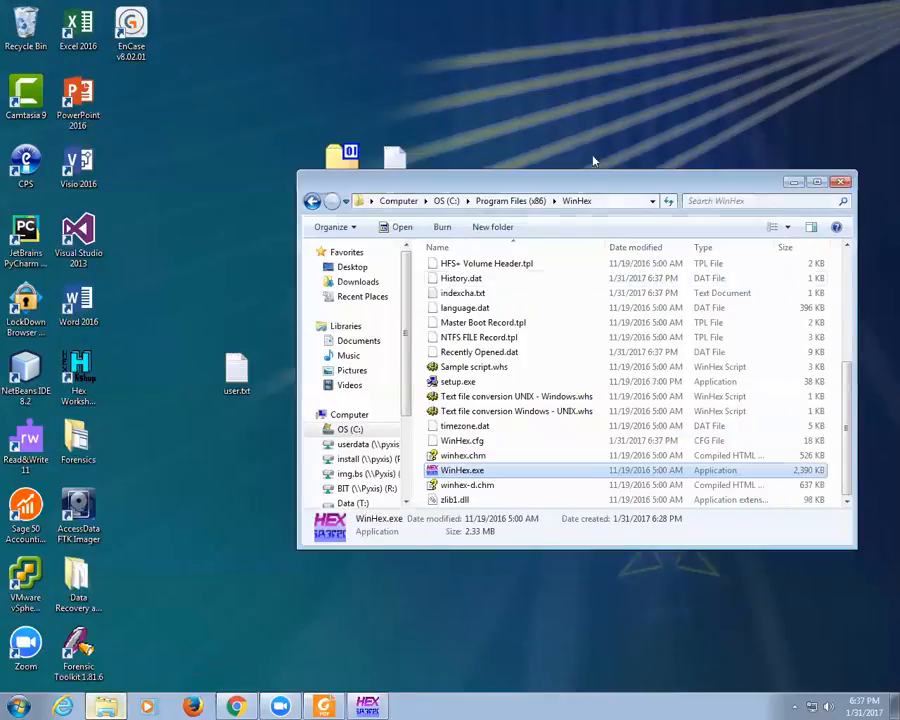
Step: Move user.txt back into the WinHex folder and relaunch WinHex.exe as registered
left_click_drag(216, 378, 516, 385)
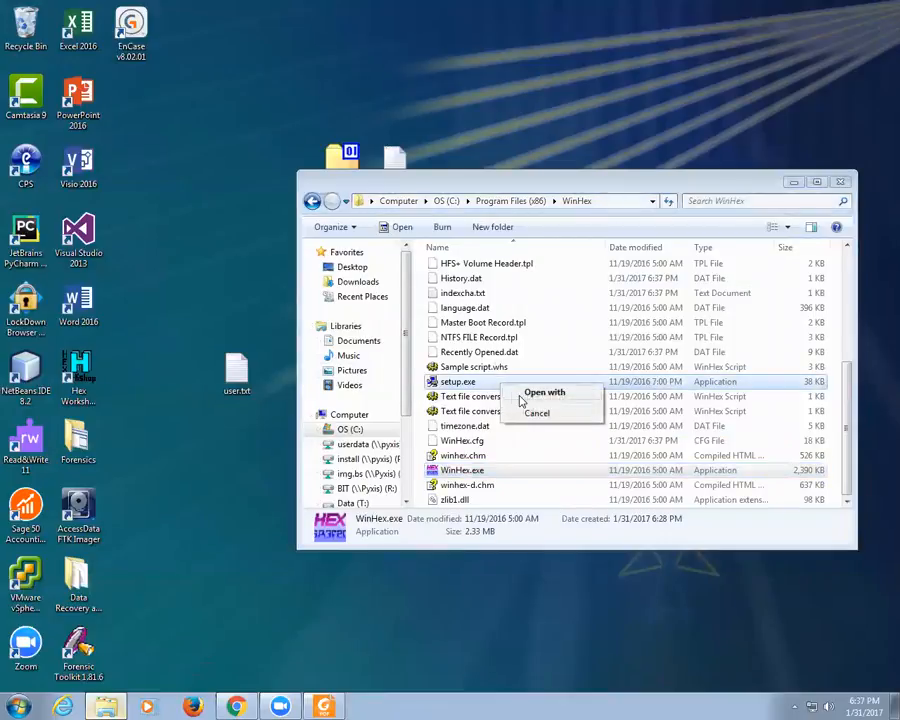
left_click(530, 412)
left_click_drag(236, 374, 514, 458)
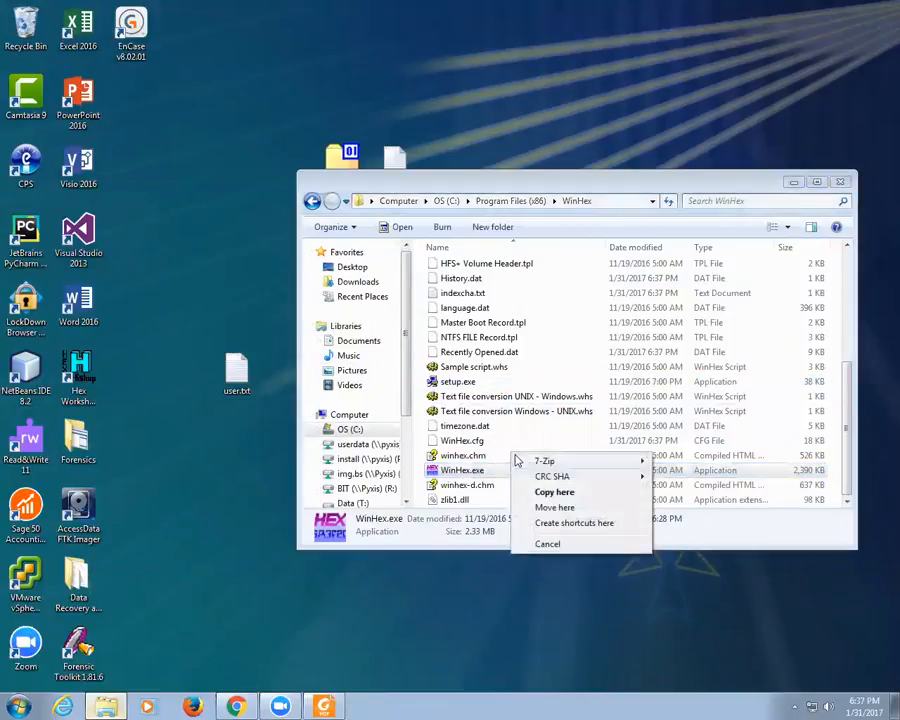
left_click(545, 504)
double_click(462, 470)
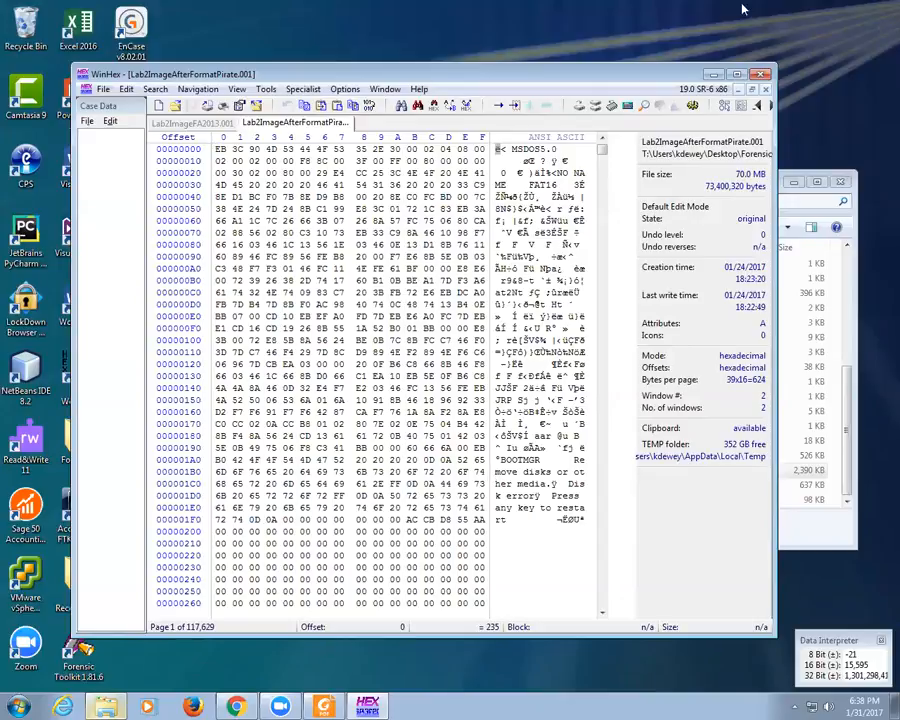
Step: Close WinHex, then close the Explorer window on Program Files (x86)\WinHex
left_click(761, 75)
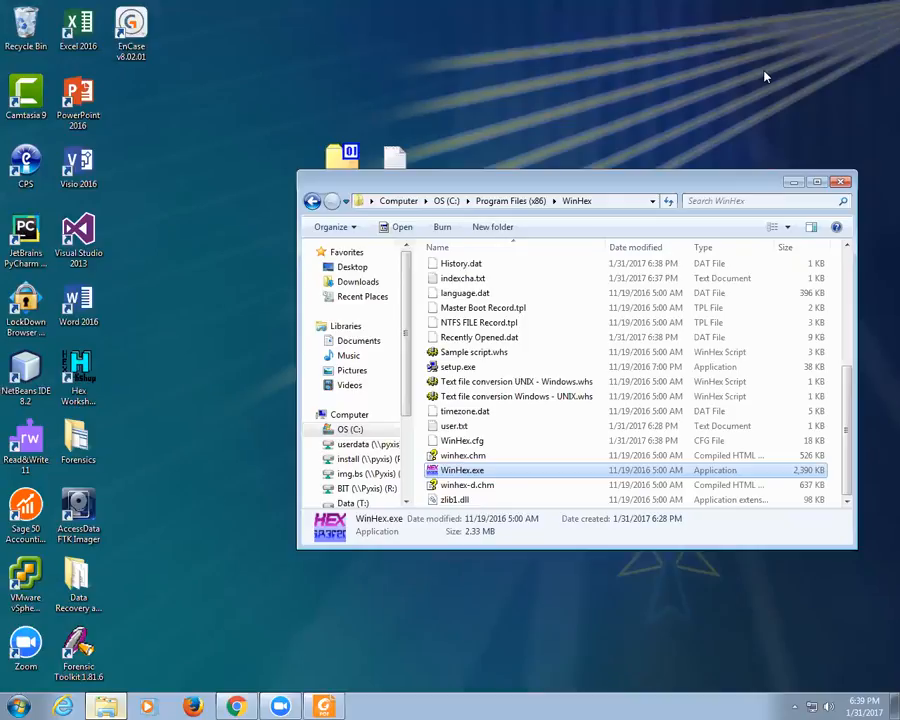
left_click(840, 182)
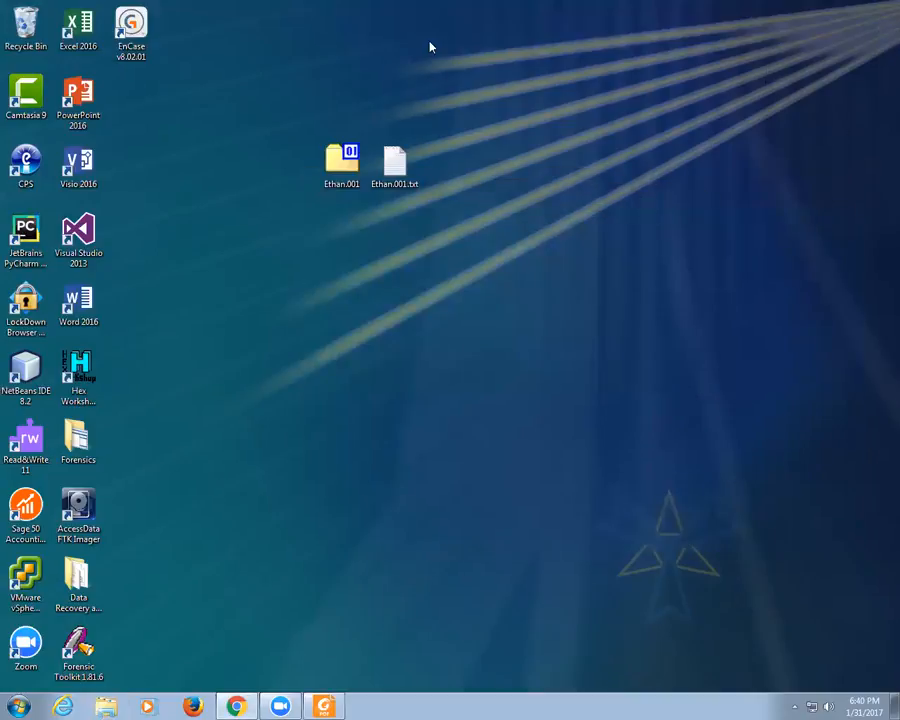